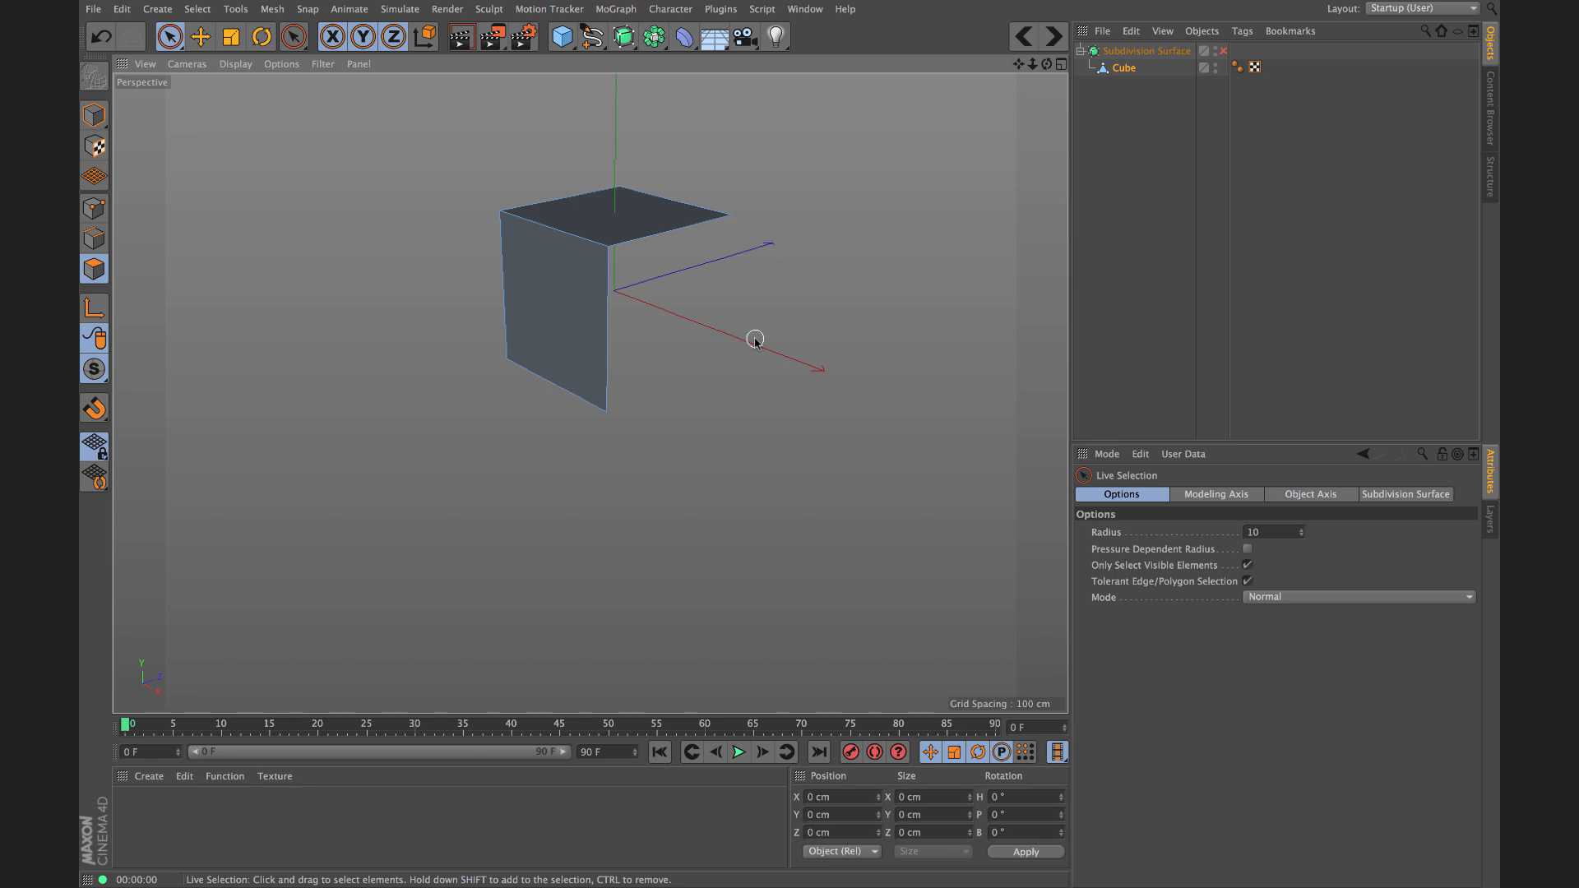
Step: Optimize the two remaining cube polygons and extrude their two open side edges twice along X to about 464 cm
right_click(775, 340)
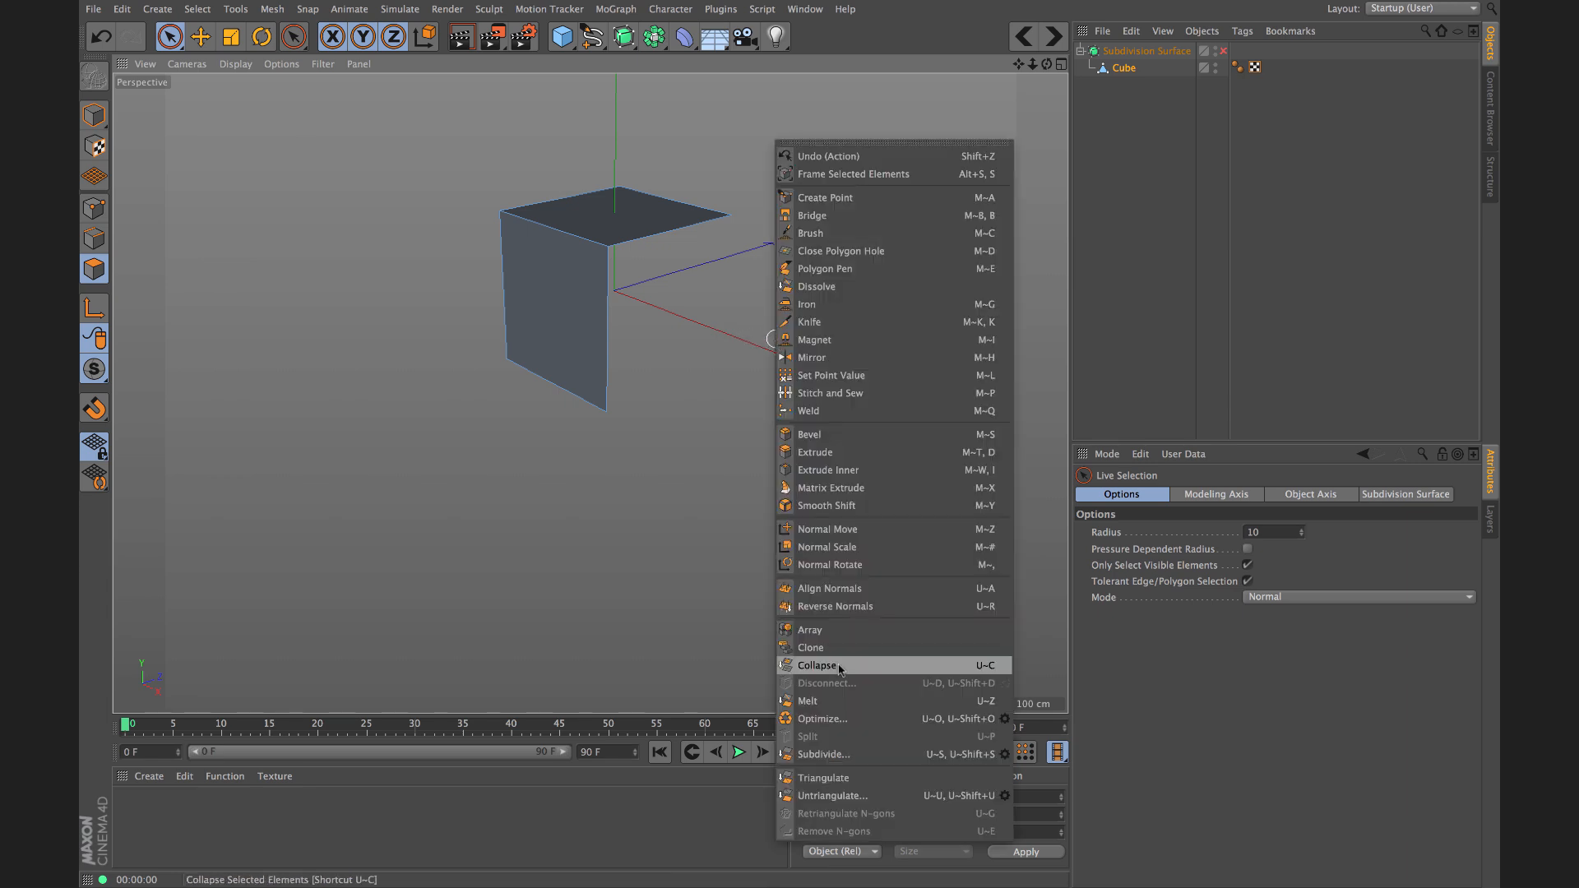
click(817, 720)
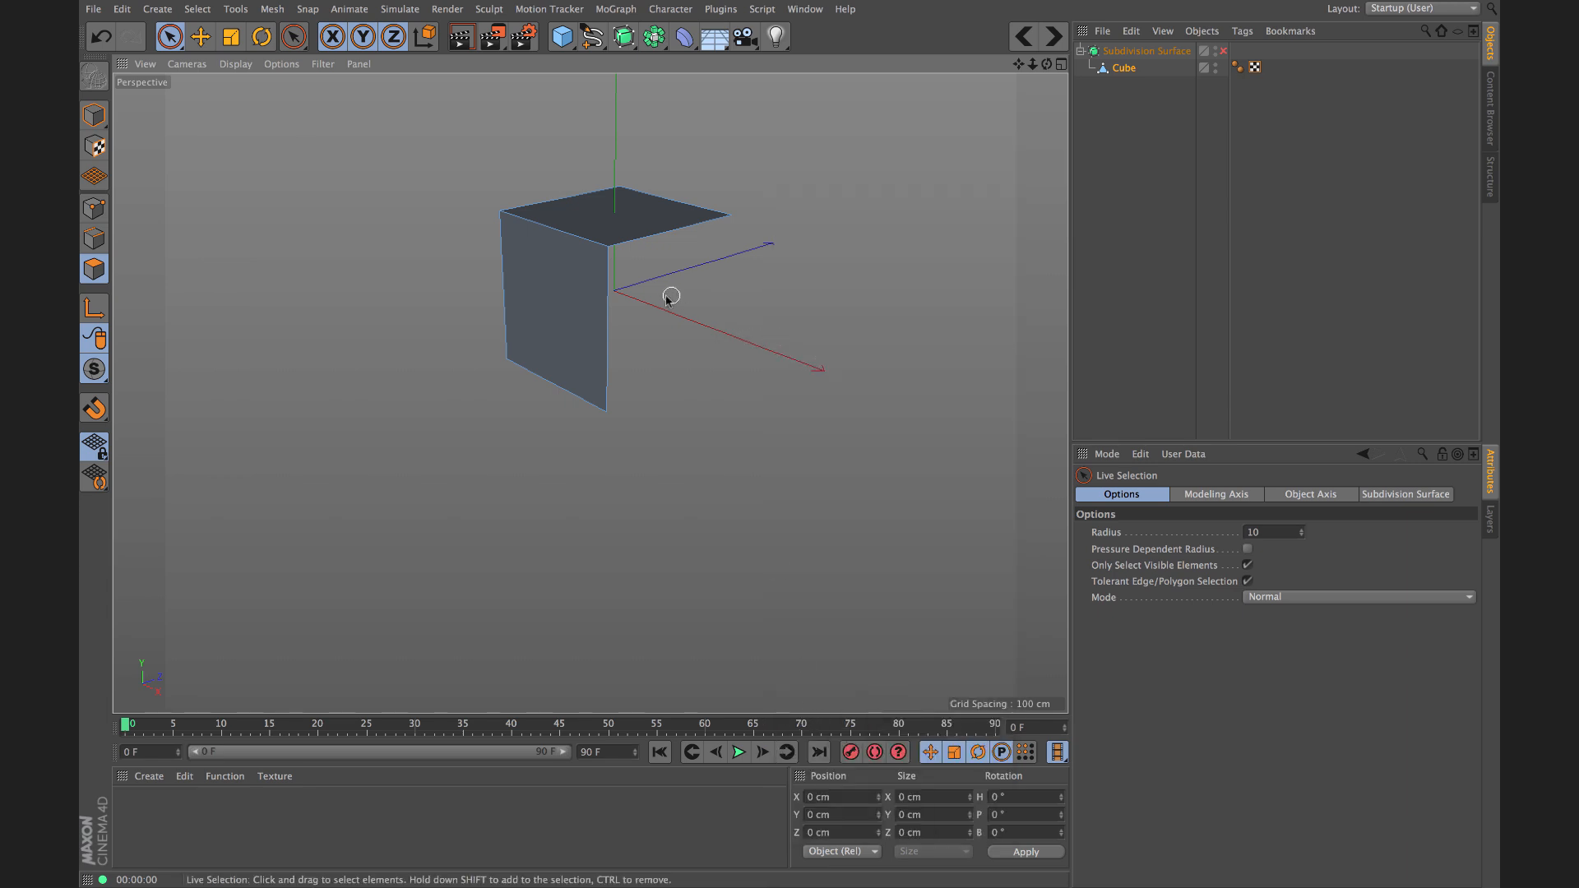
click(94, 239)
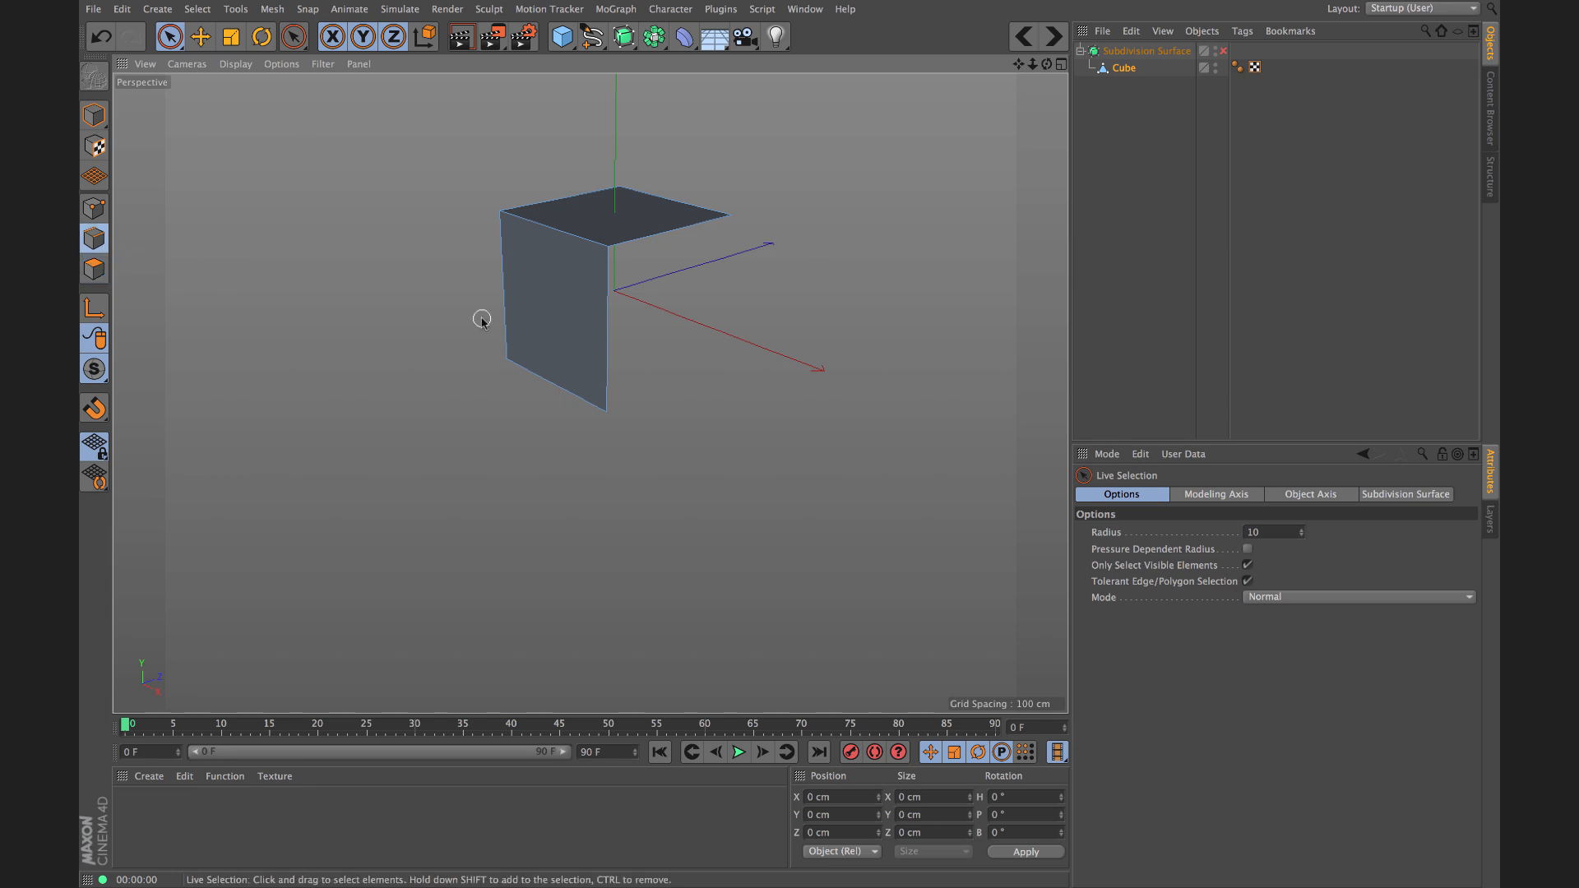
click(613, 363)
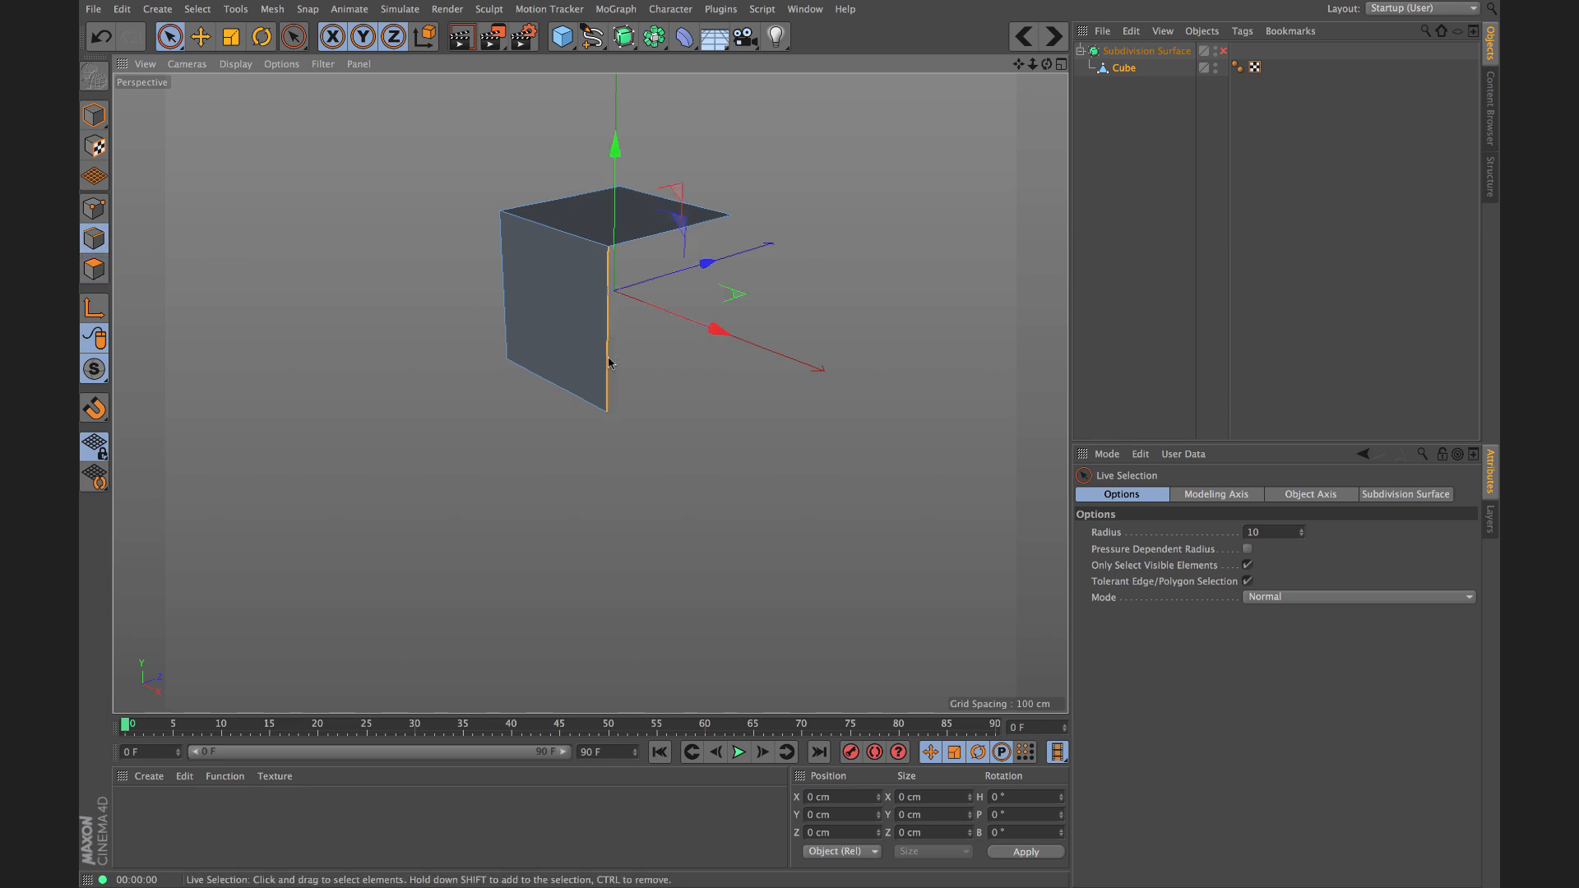
shift+click(641, 249)
alt+drag(618, 269, 666, 265)
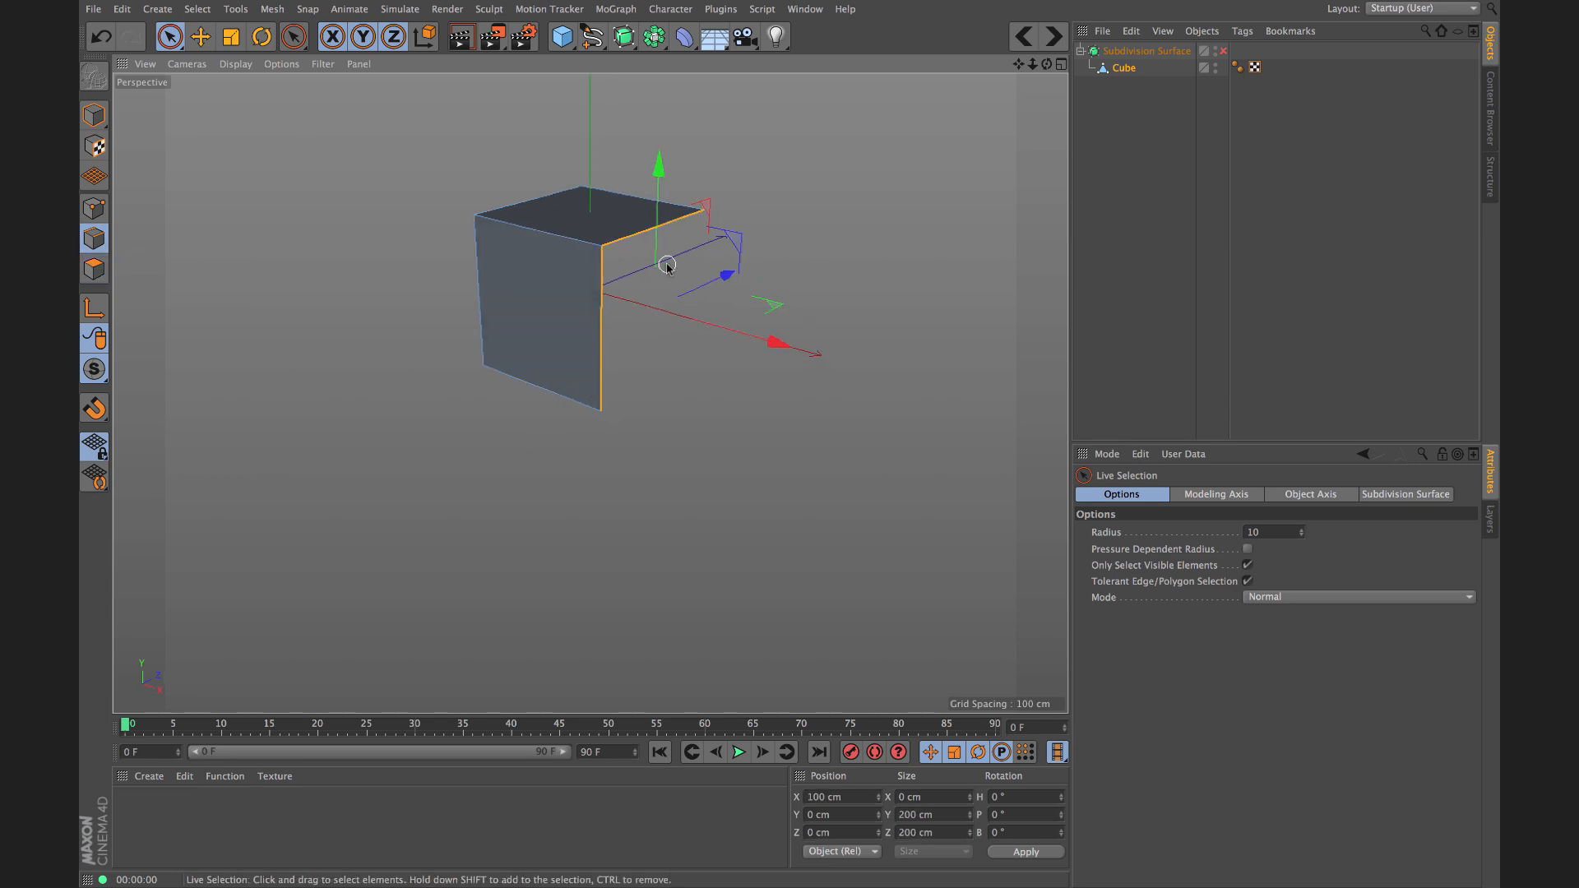
drag(760, 329, 1098, 443)
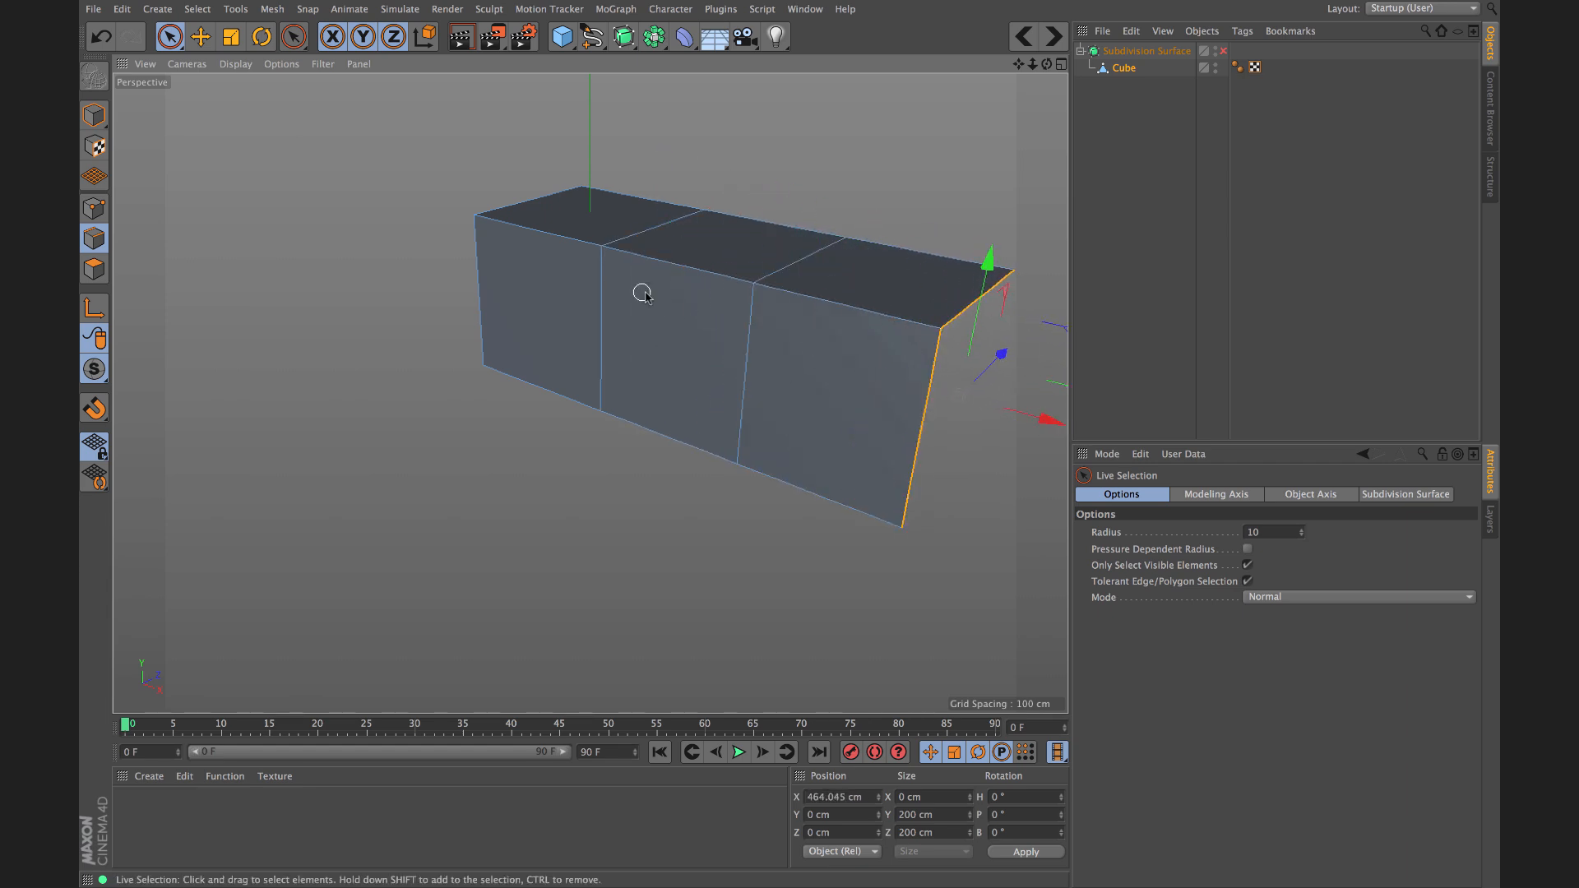
alt+middle_drag(646, 293, 477, 276)
alt+drag(643, 323, 608, 314)
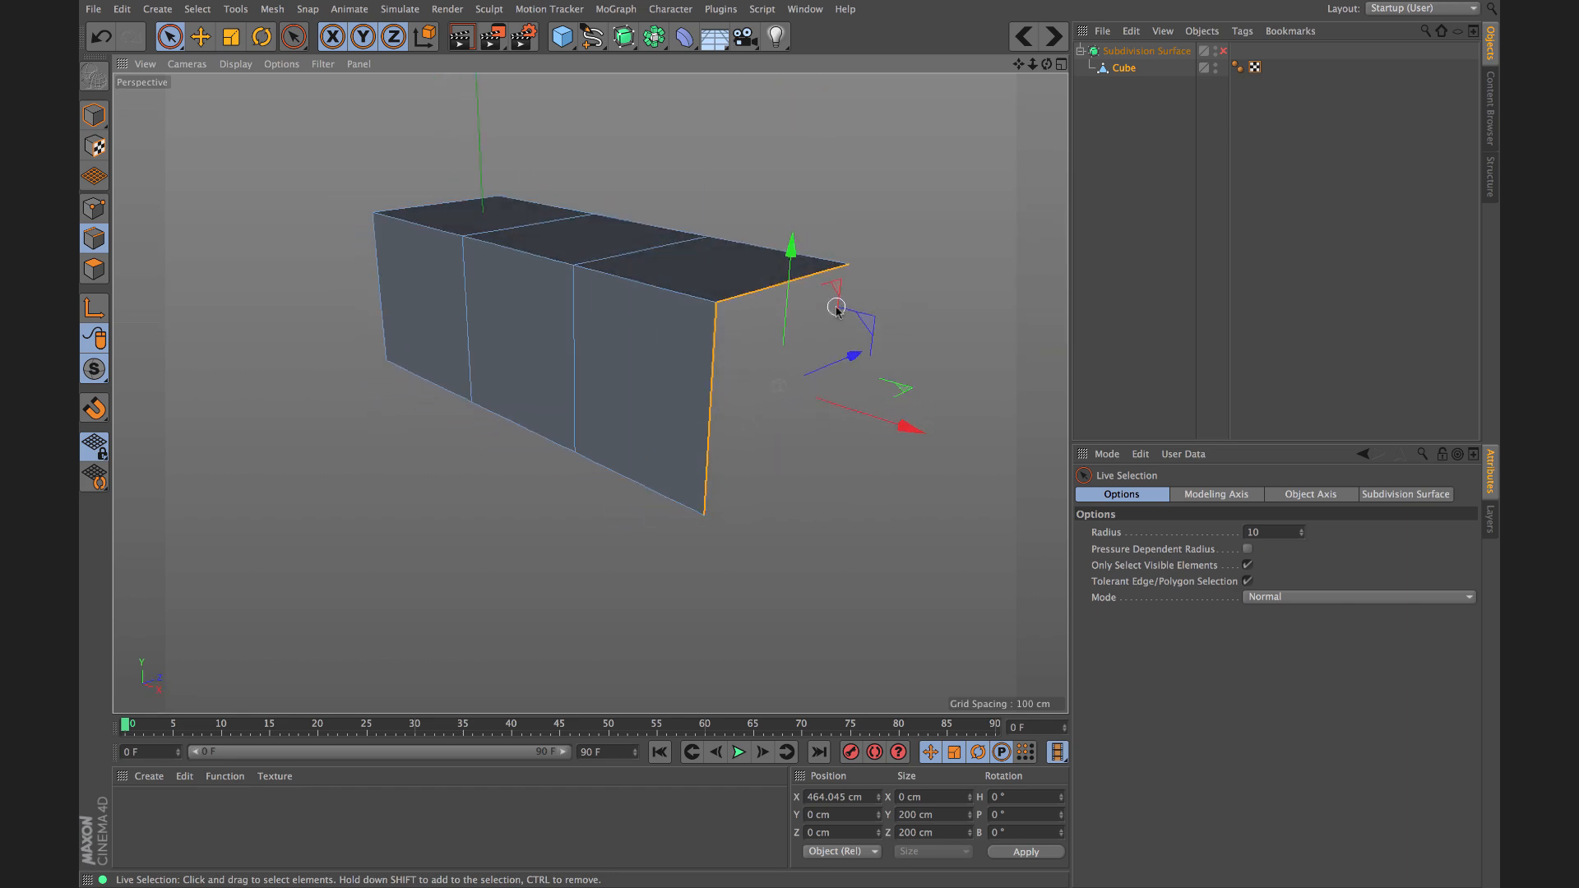
Step: Enable the Subdivision Surface and inspect the smoothed corner of the extended shape
click(1222, 51)
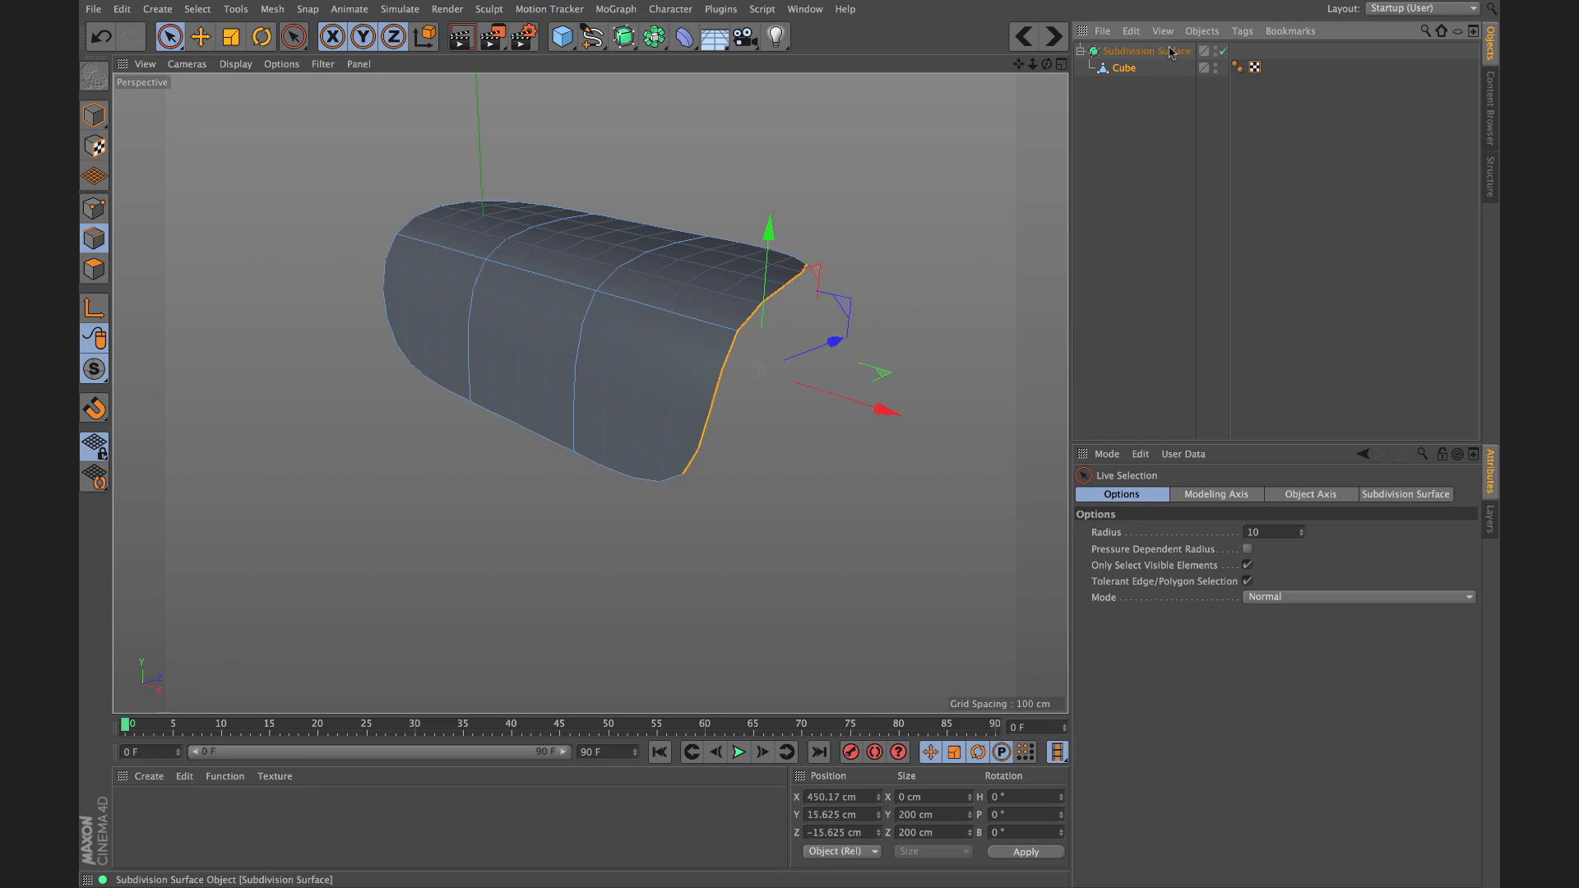
alt+drag(695, 286, 610, 226)
alt+drag(638, 362, 653, 349)
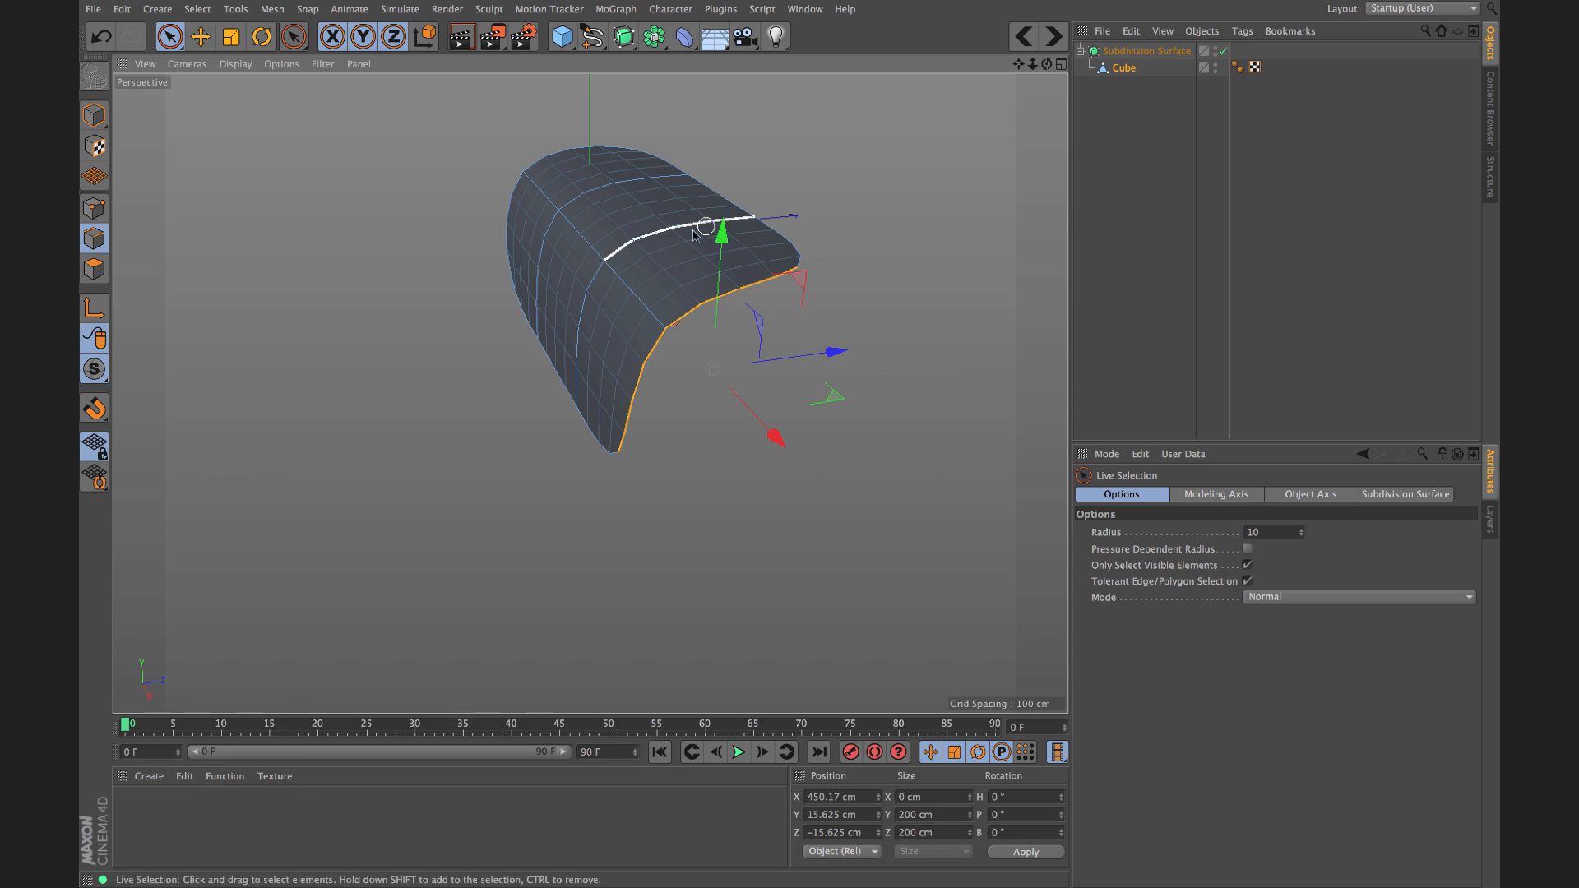
alt+drag(675, 247, 627, 292)
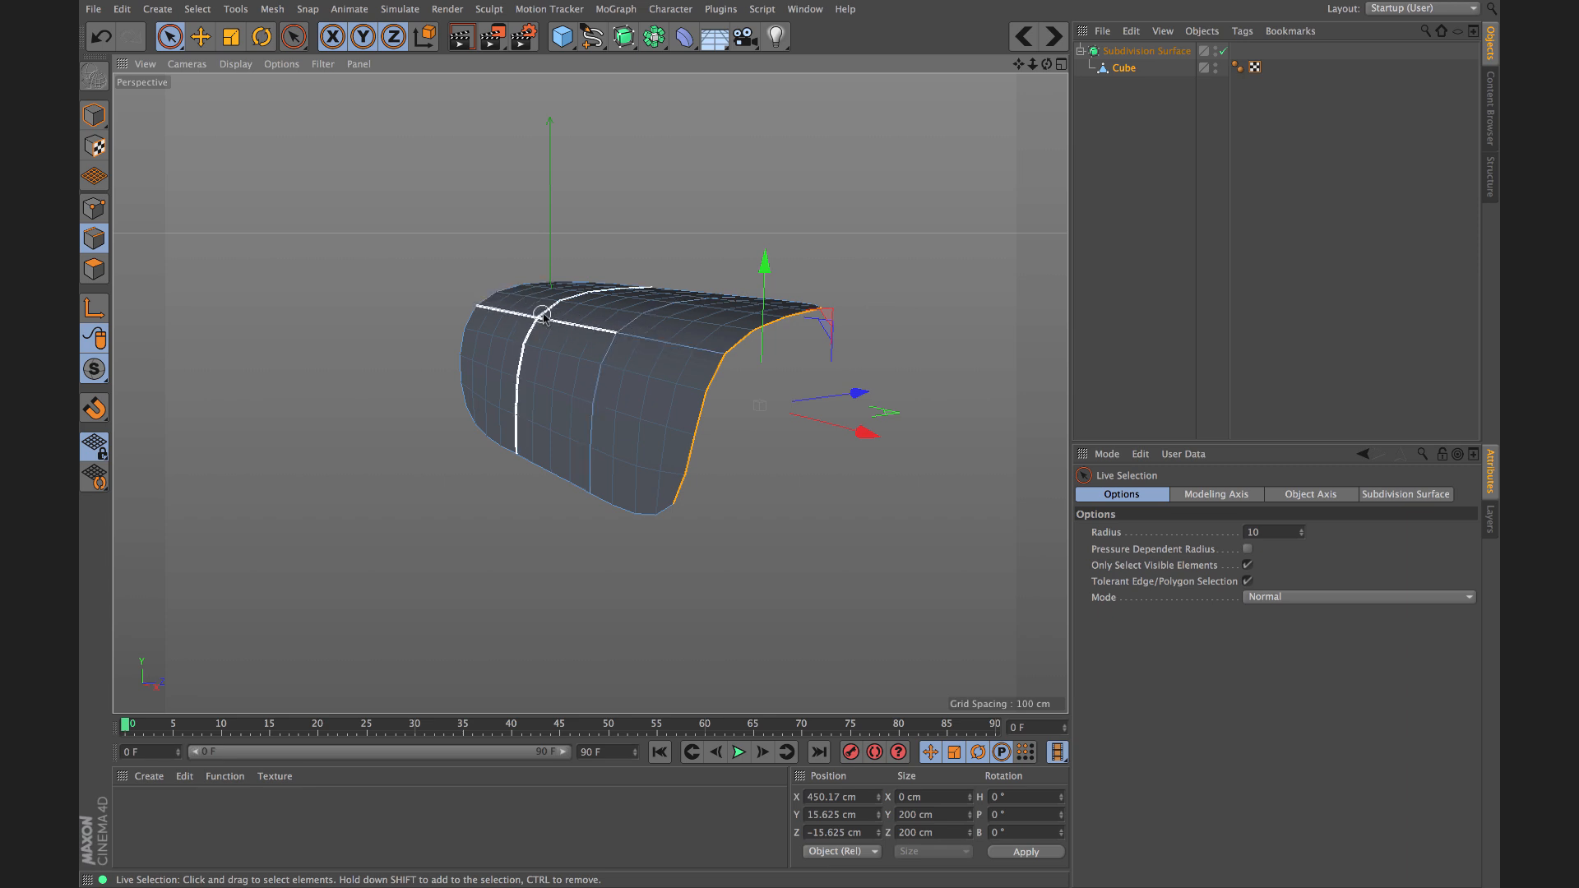
Step: Compare the unsmoothed cage with the subdivided shape along the long corner edge
key(q)
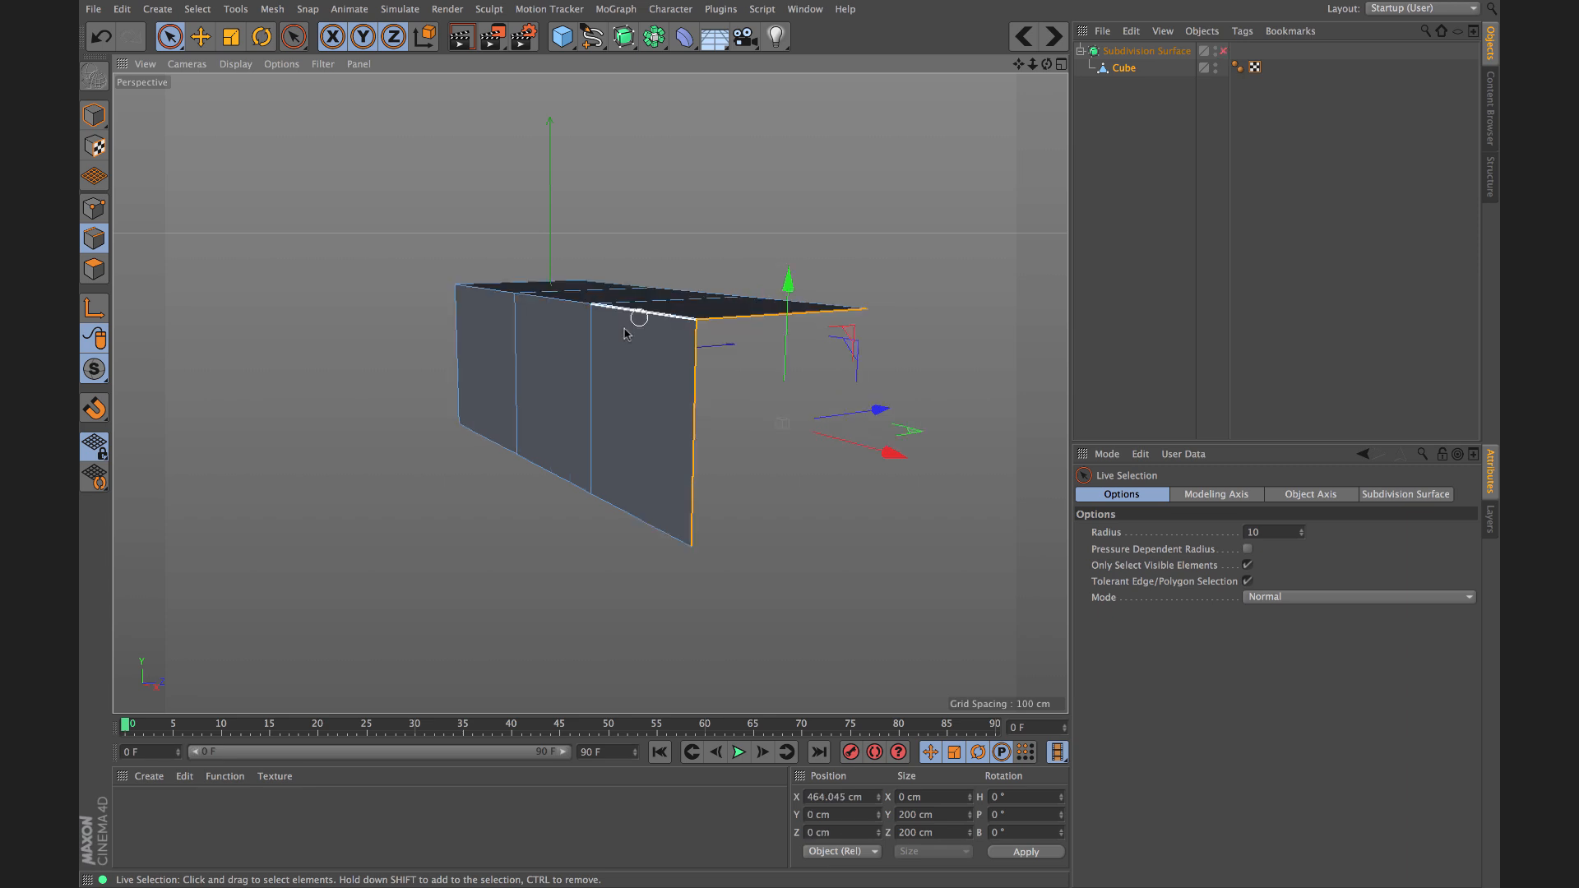
alt+drag(623, 333, 650, 331)
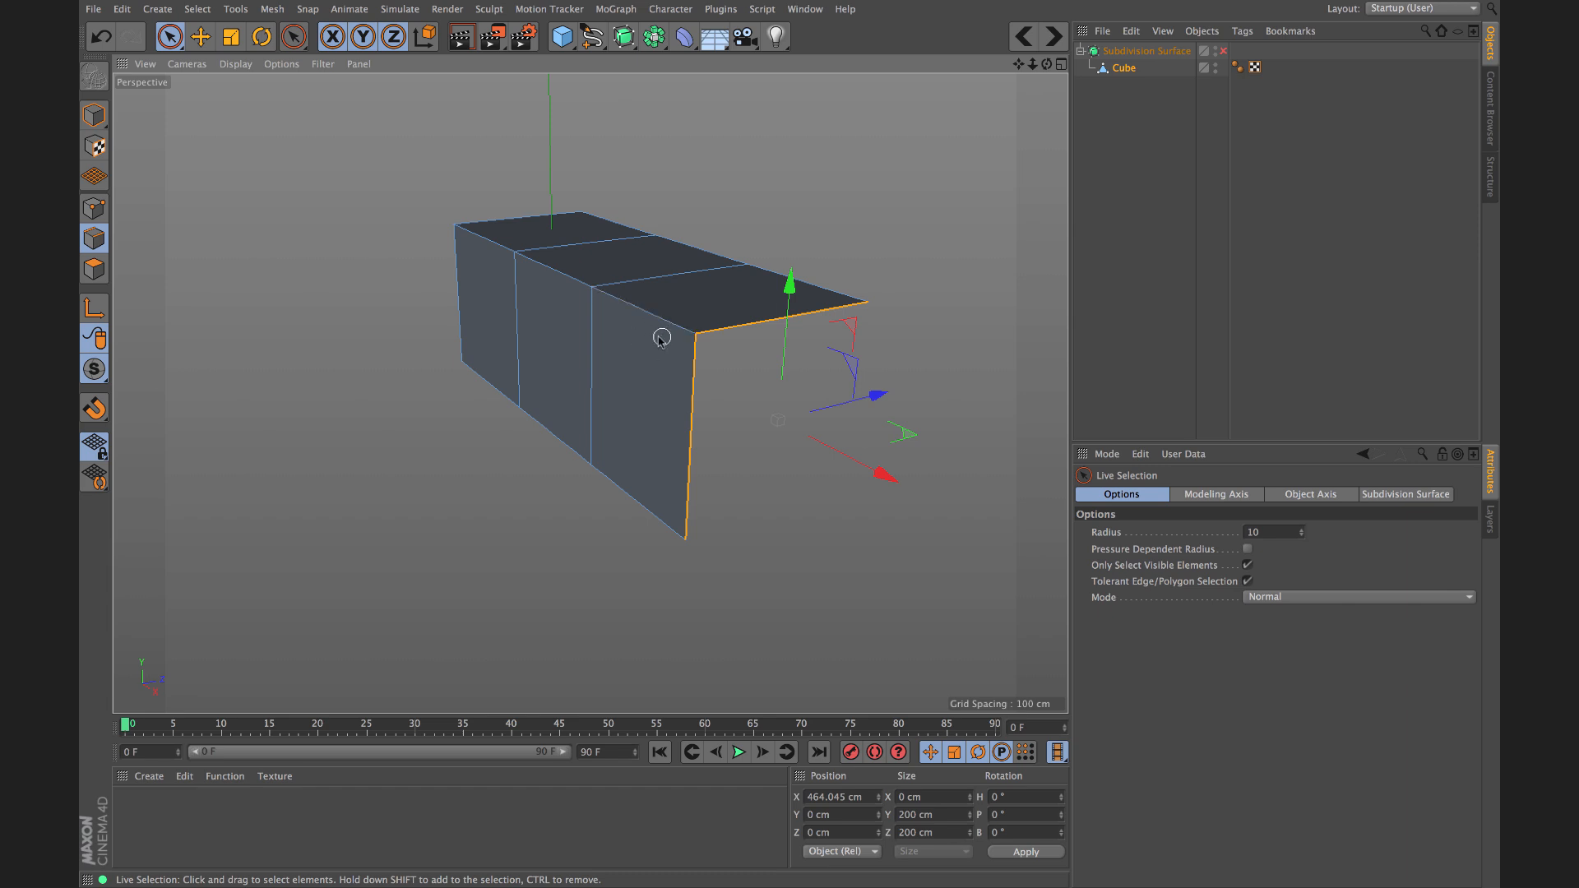
key(q)
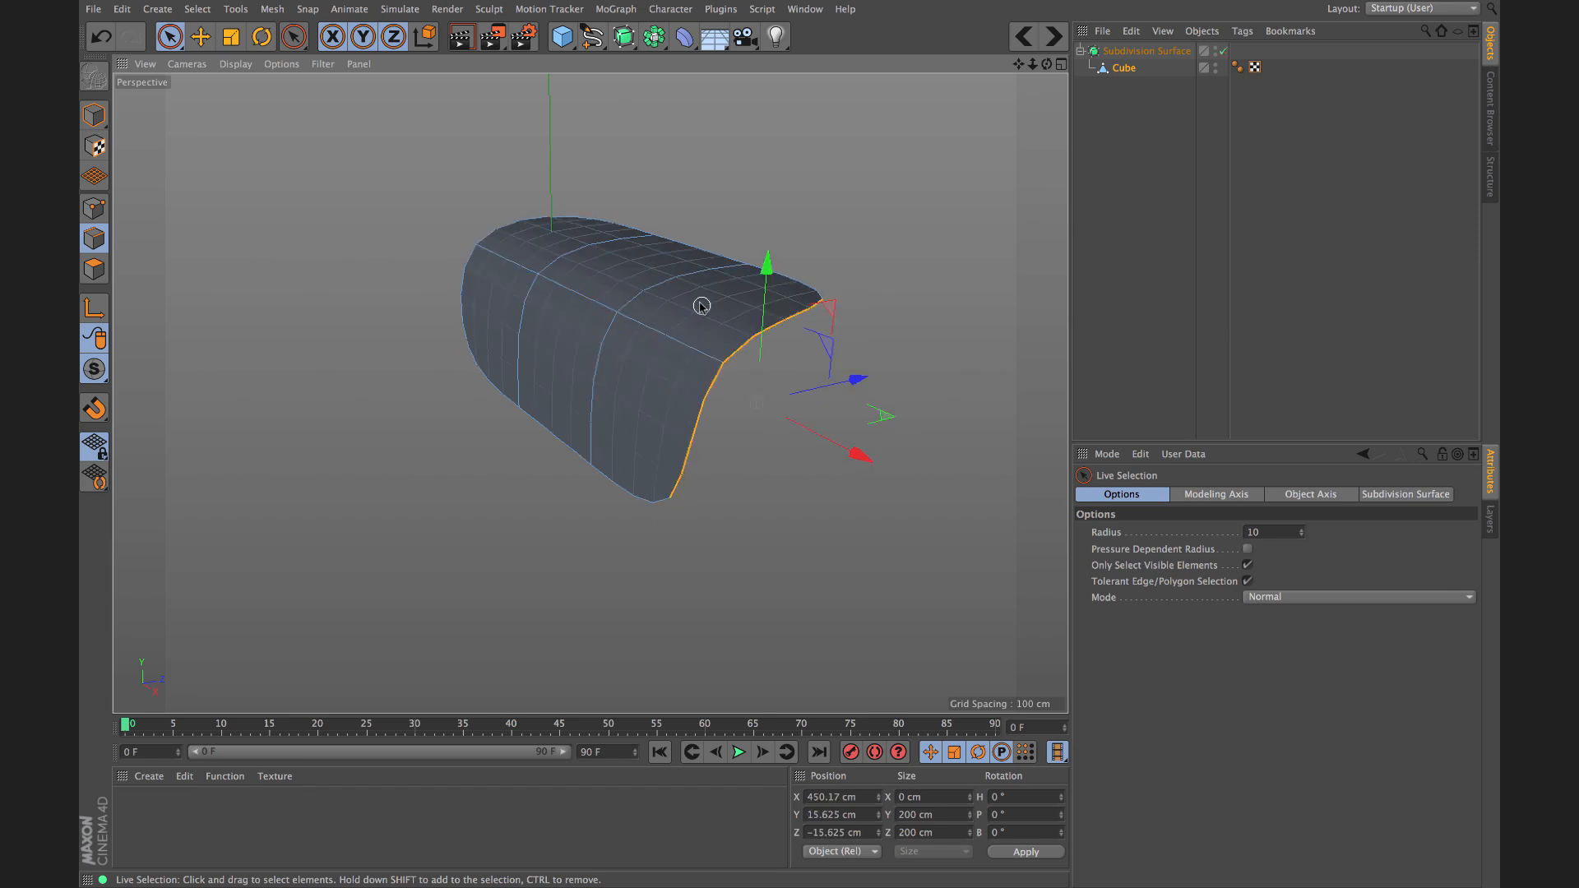
alt+drag(702, 306, 602, 364)
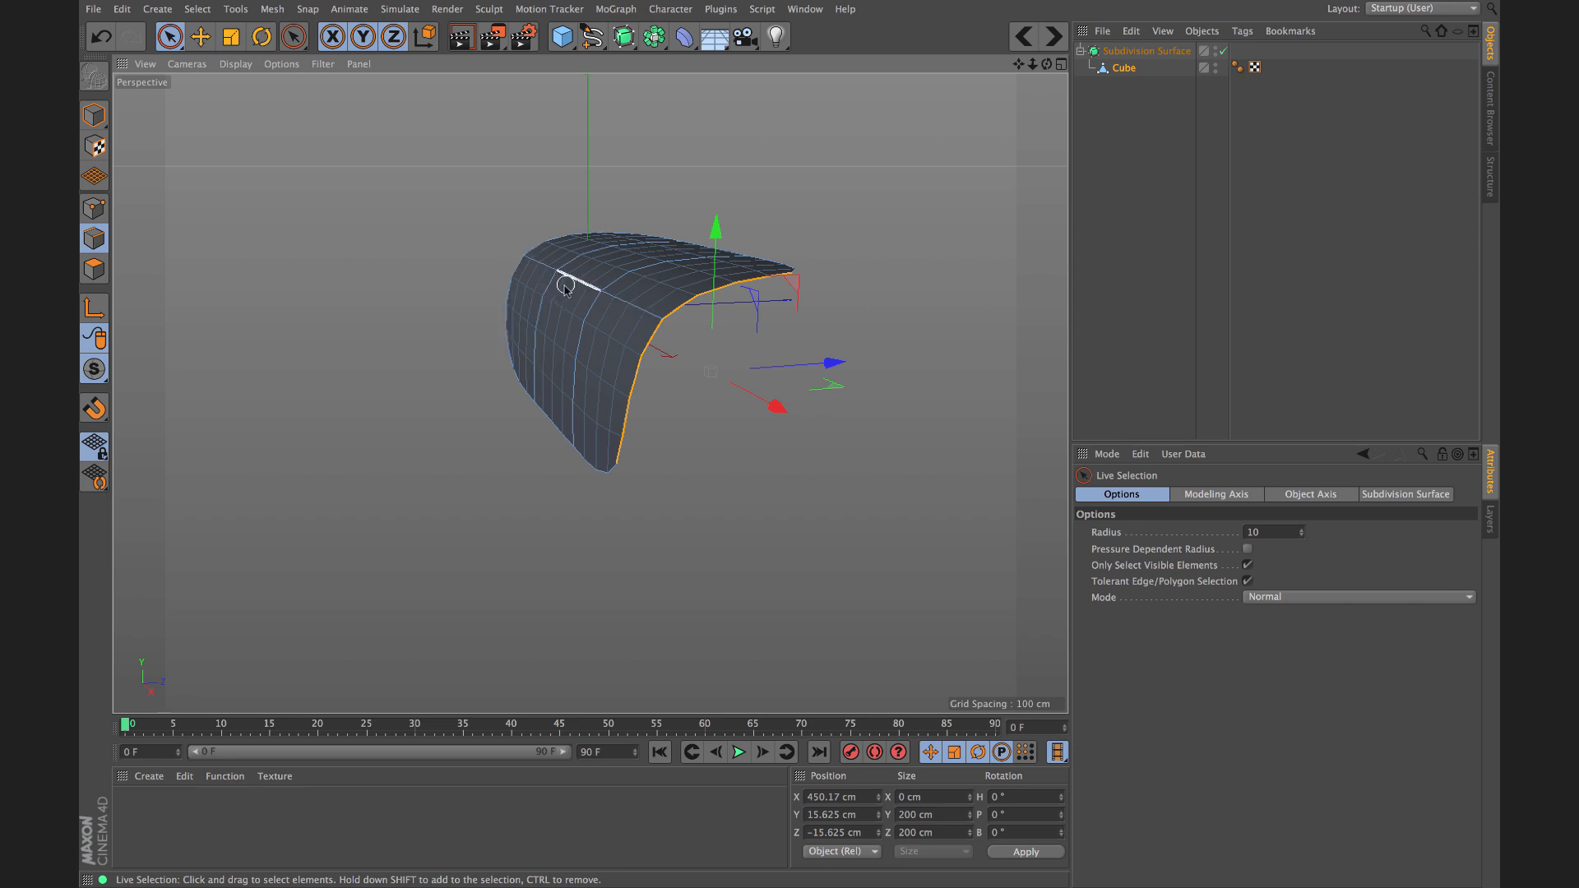
alt+drag(515, 266, 557, 270)
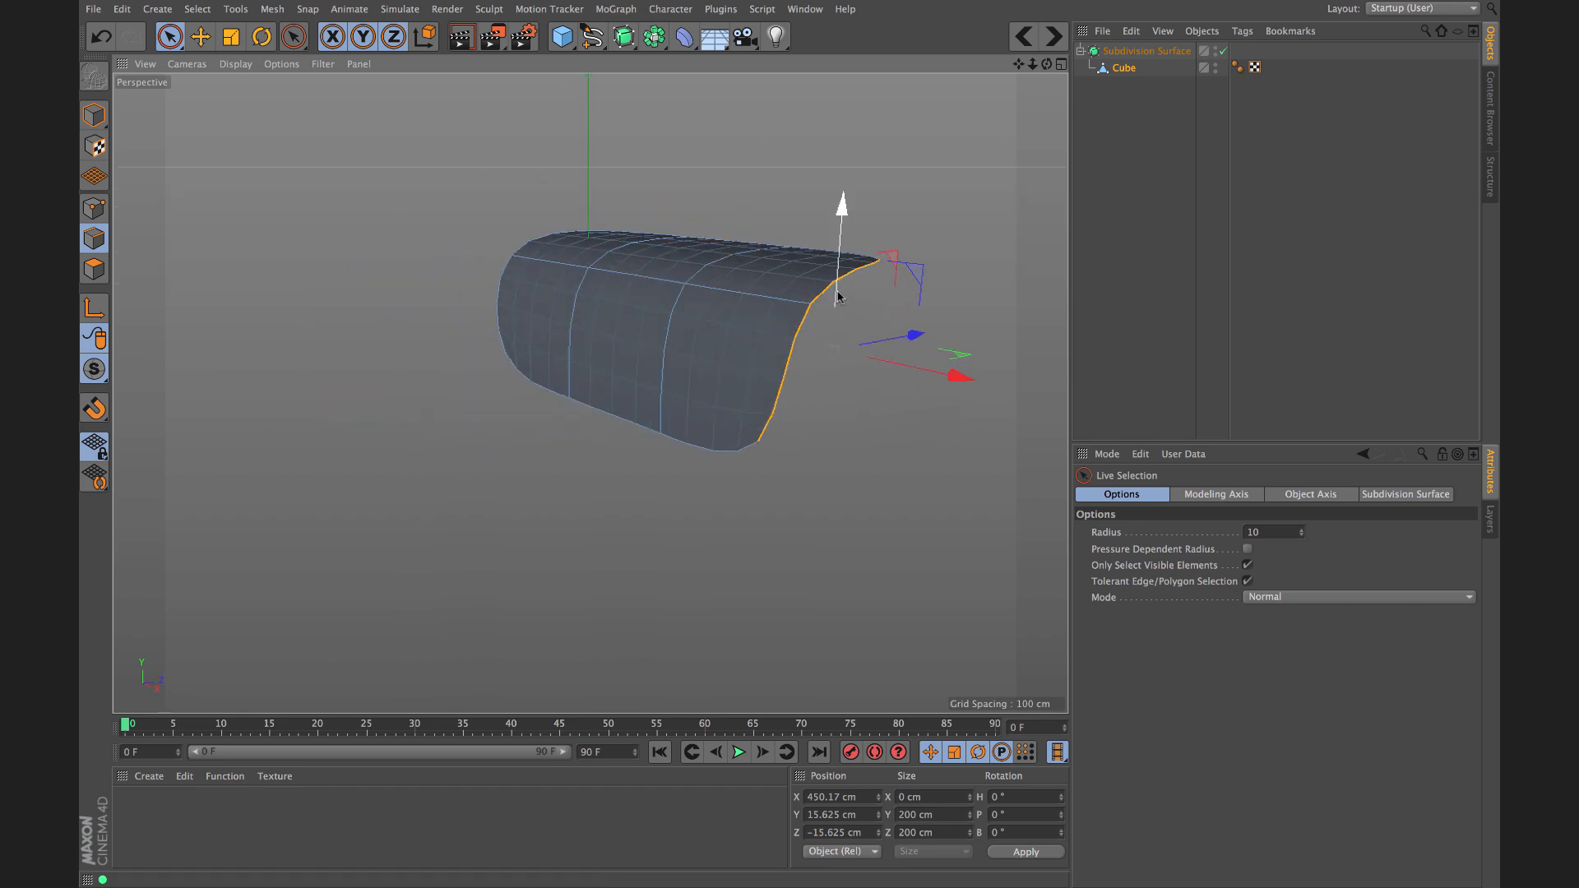
alt+drag(742, 254, 690, 264)
alt+drag(672, 317, 736, 323)
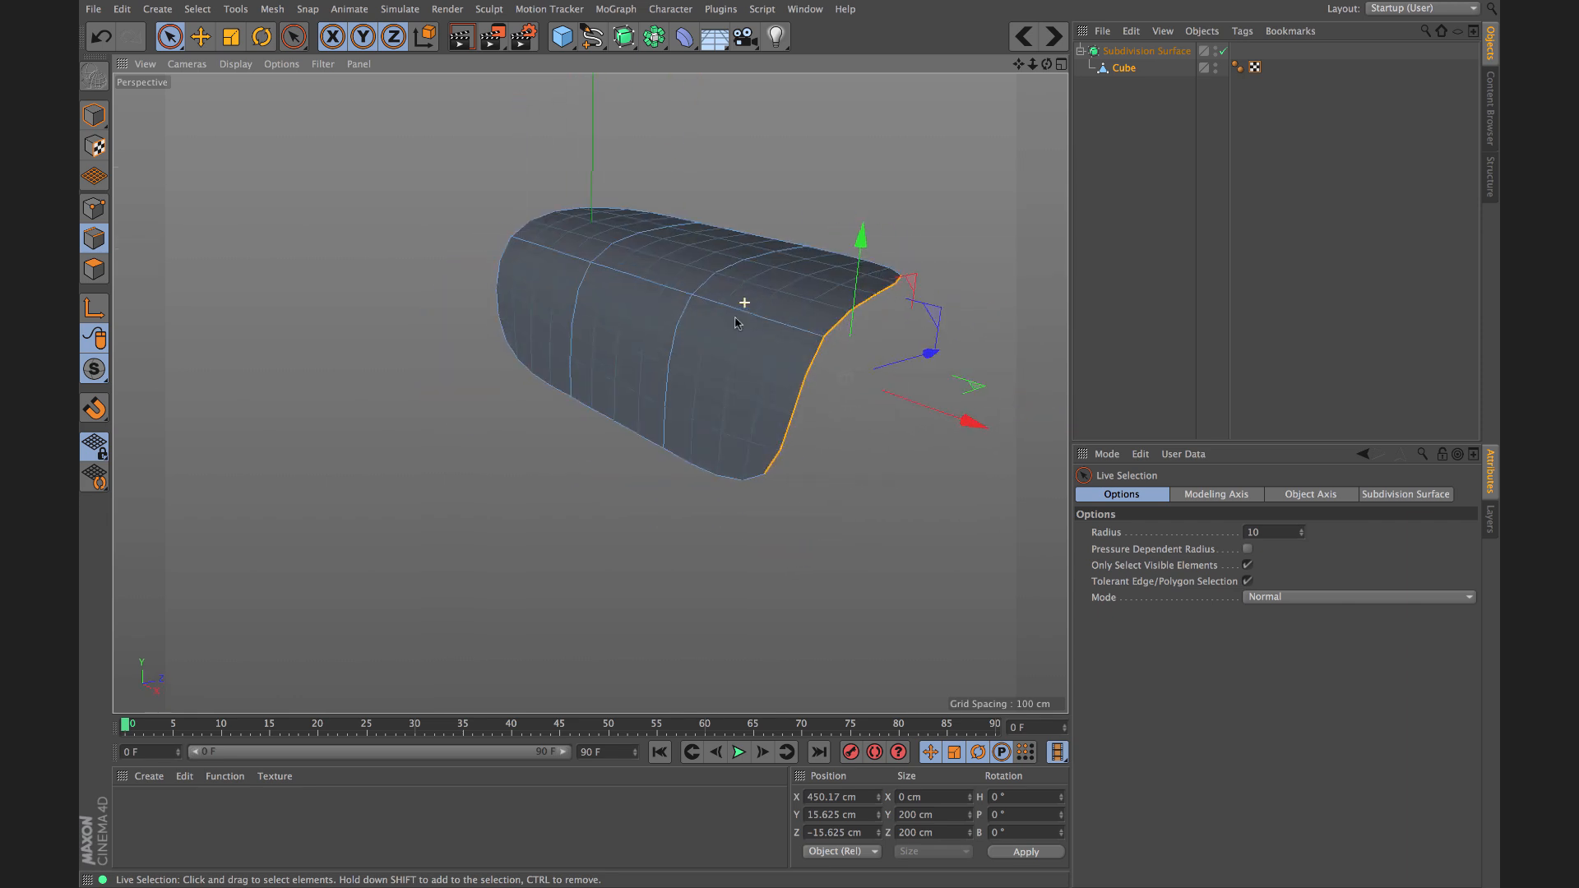
Step: Cut two Knife loops parallel to the long corner edge, about 29 cm into the top face and about 20 cm down the side
key(k)
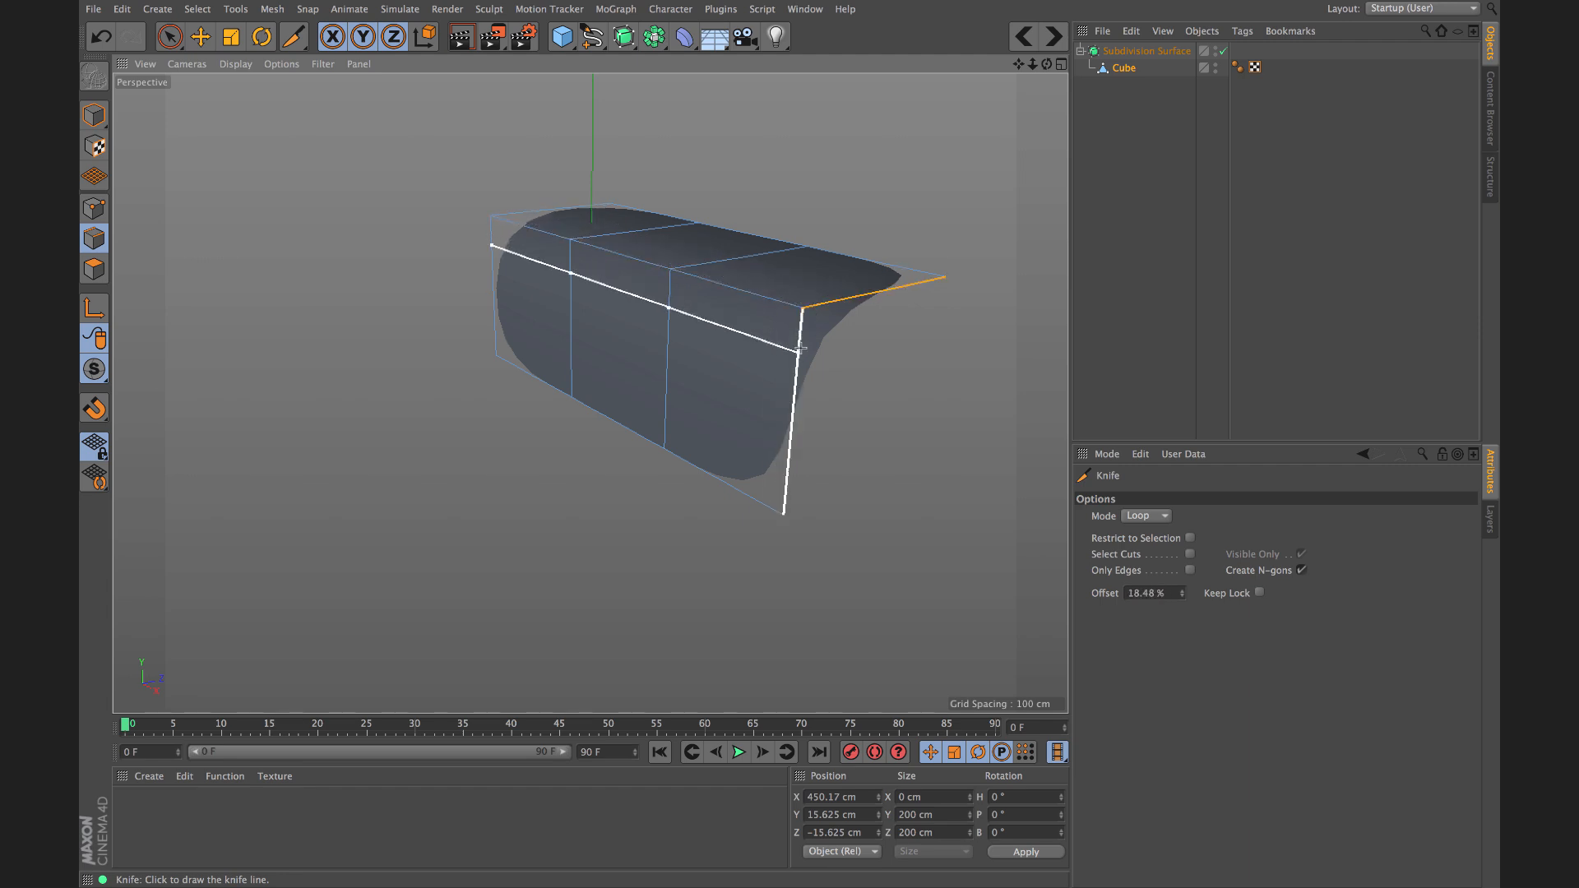
scroll(810, 293, up, 3)
alt+drag(845, 245, 645, 248)
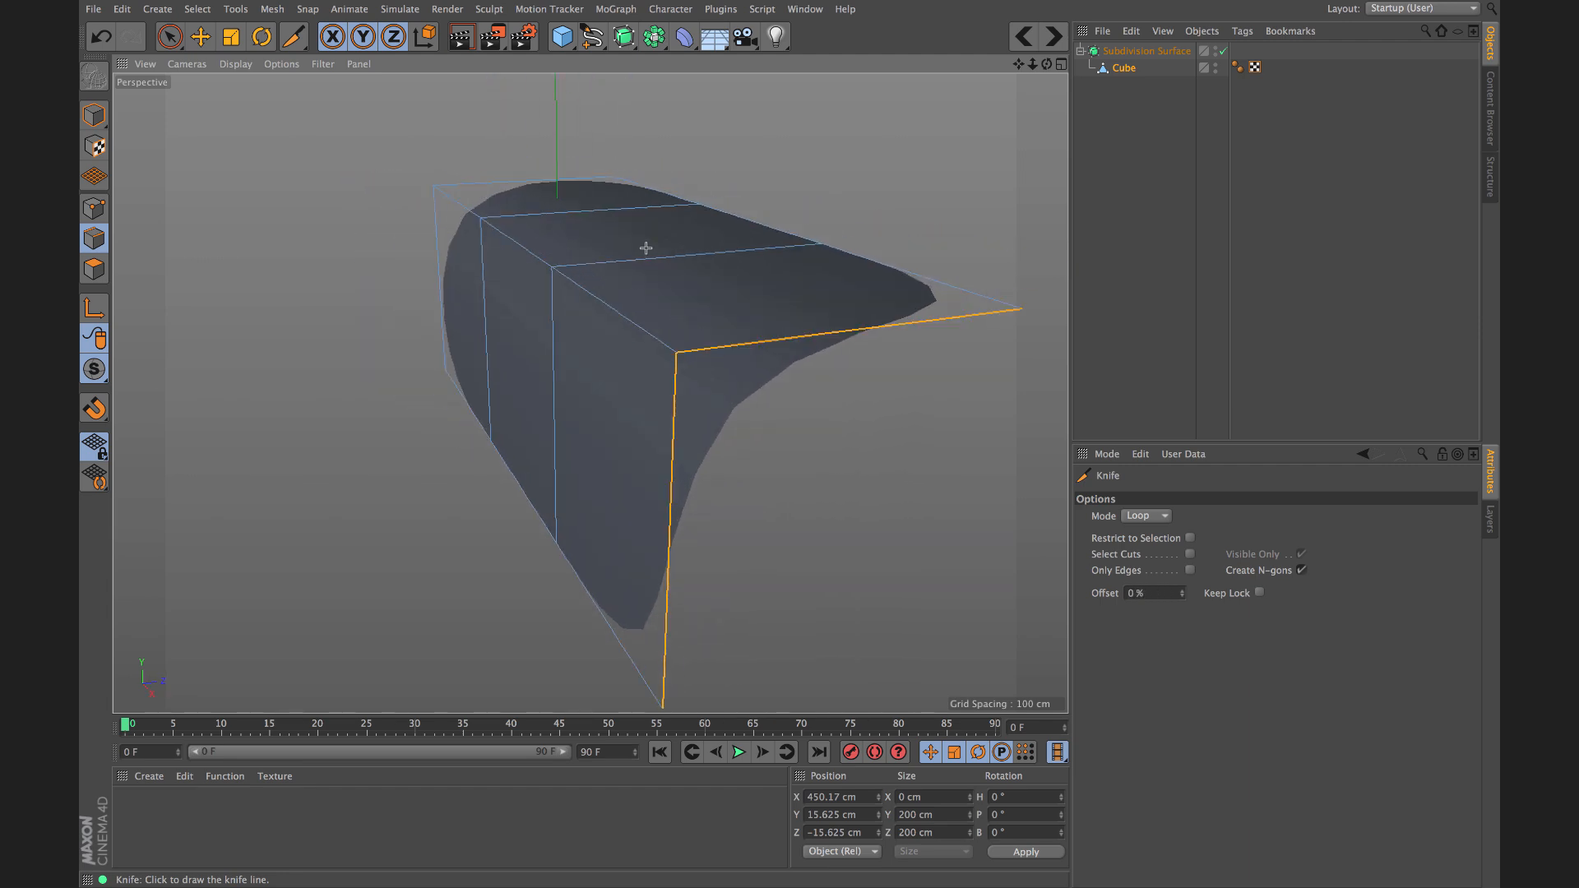
click(735, 345)
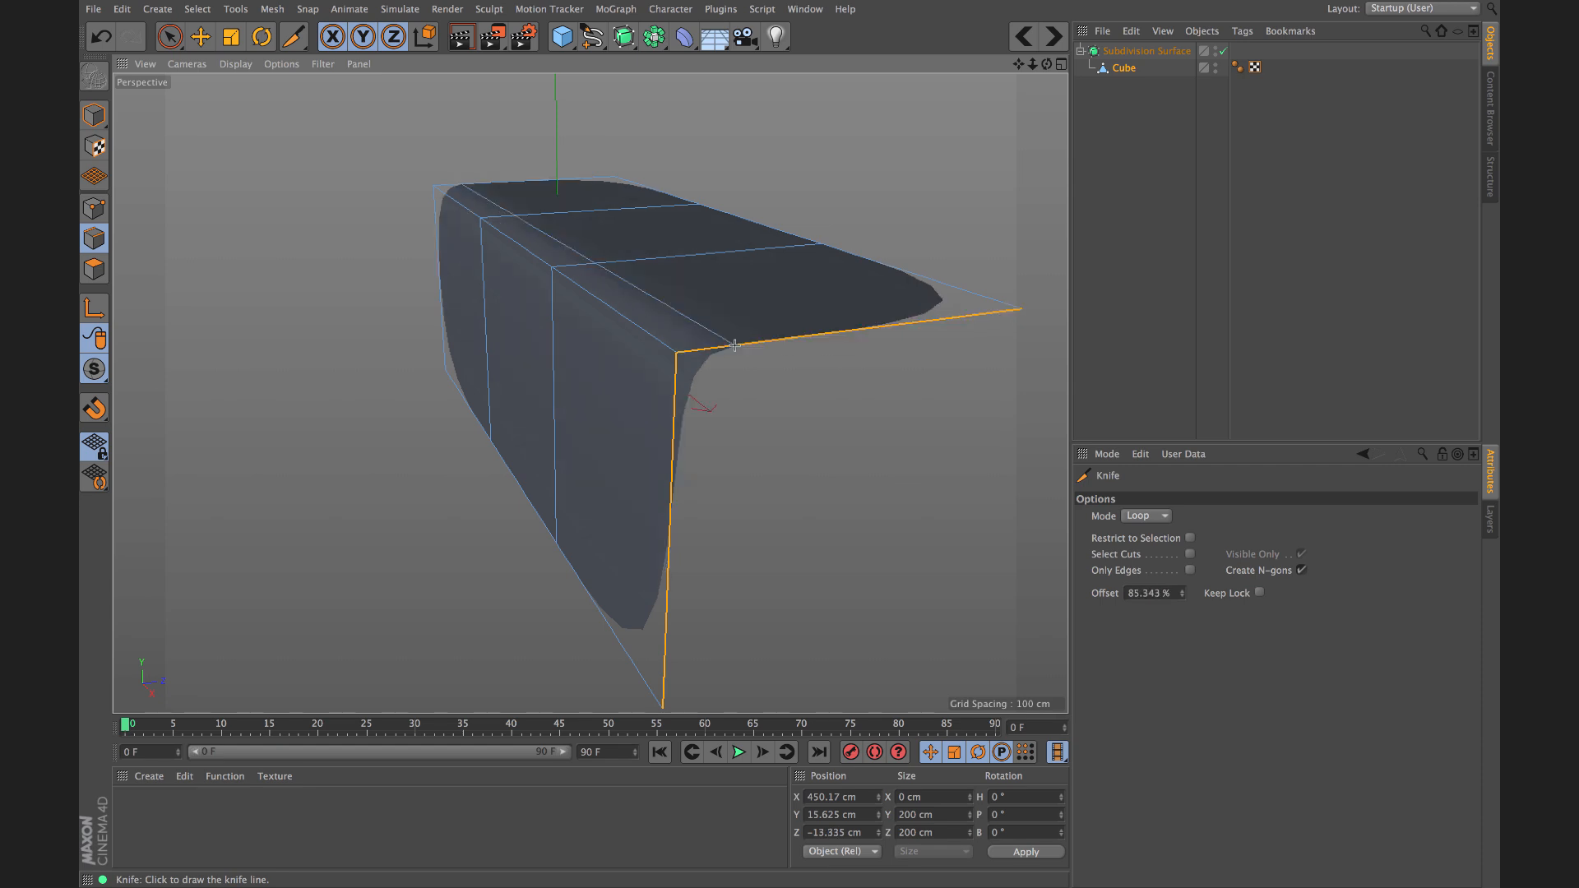
click(676, 393)
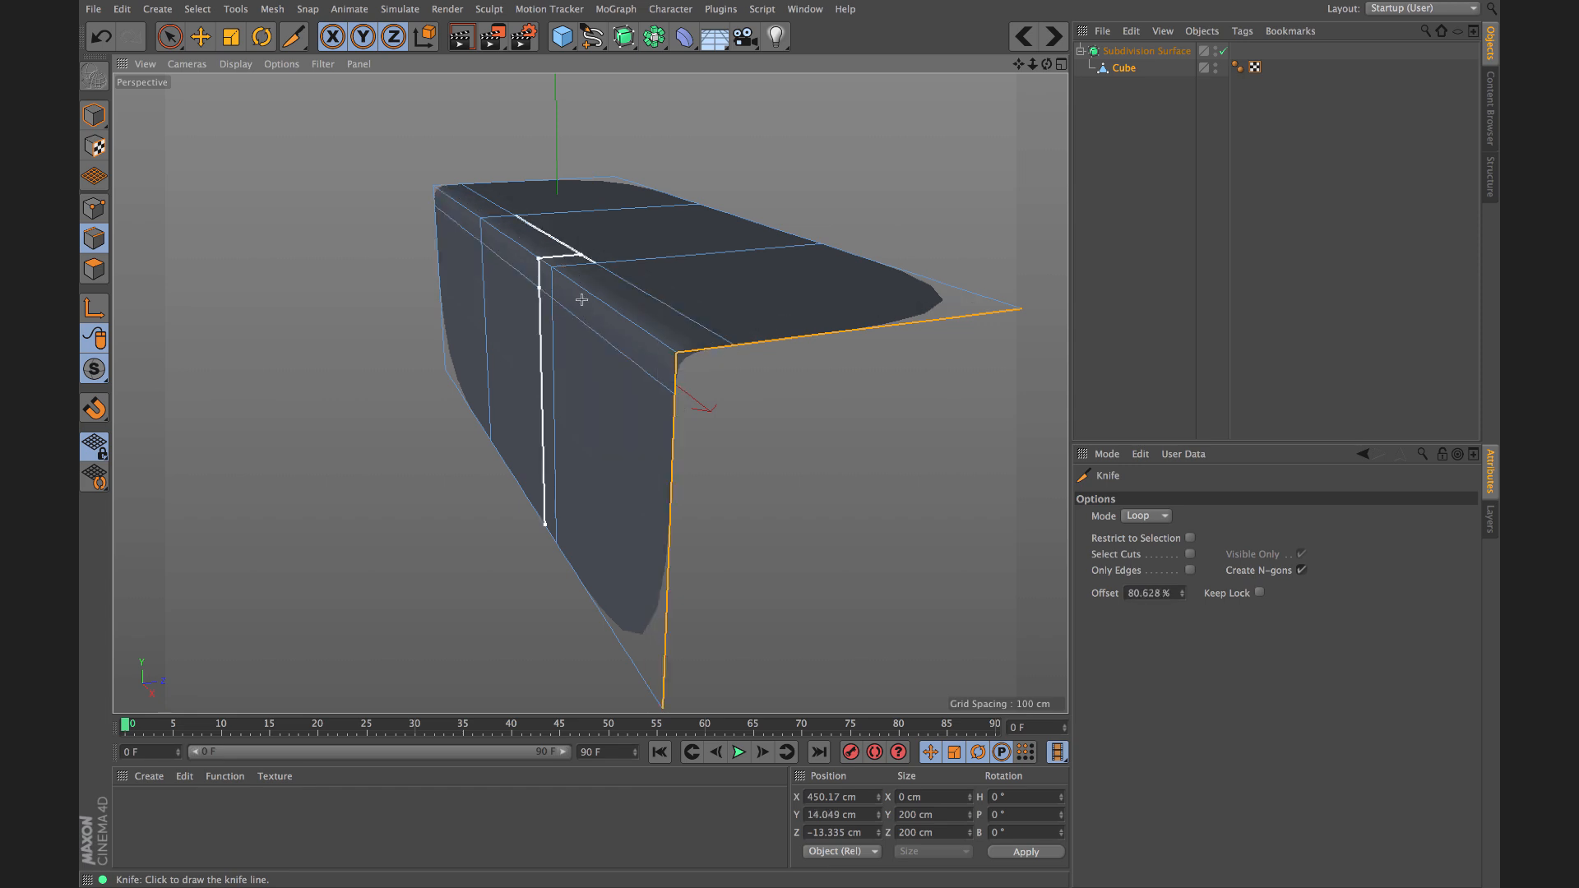
Step: Turn off the Subdivision Surface and loop-select the new cut on the top face with Stop at Boundary Edges enabled
mouse_move(632, 338)
alt+mouse_down()
mouse_move(648, 304)
mouse_move(570, 285)
mouse_move(644, 312)
mouse_move(634, 335)
alt+mouse_up()
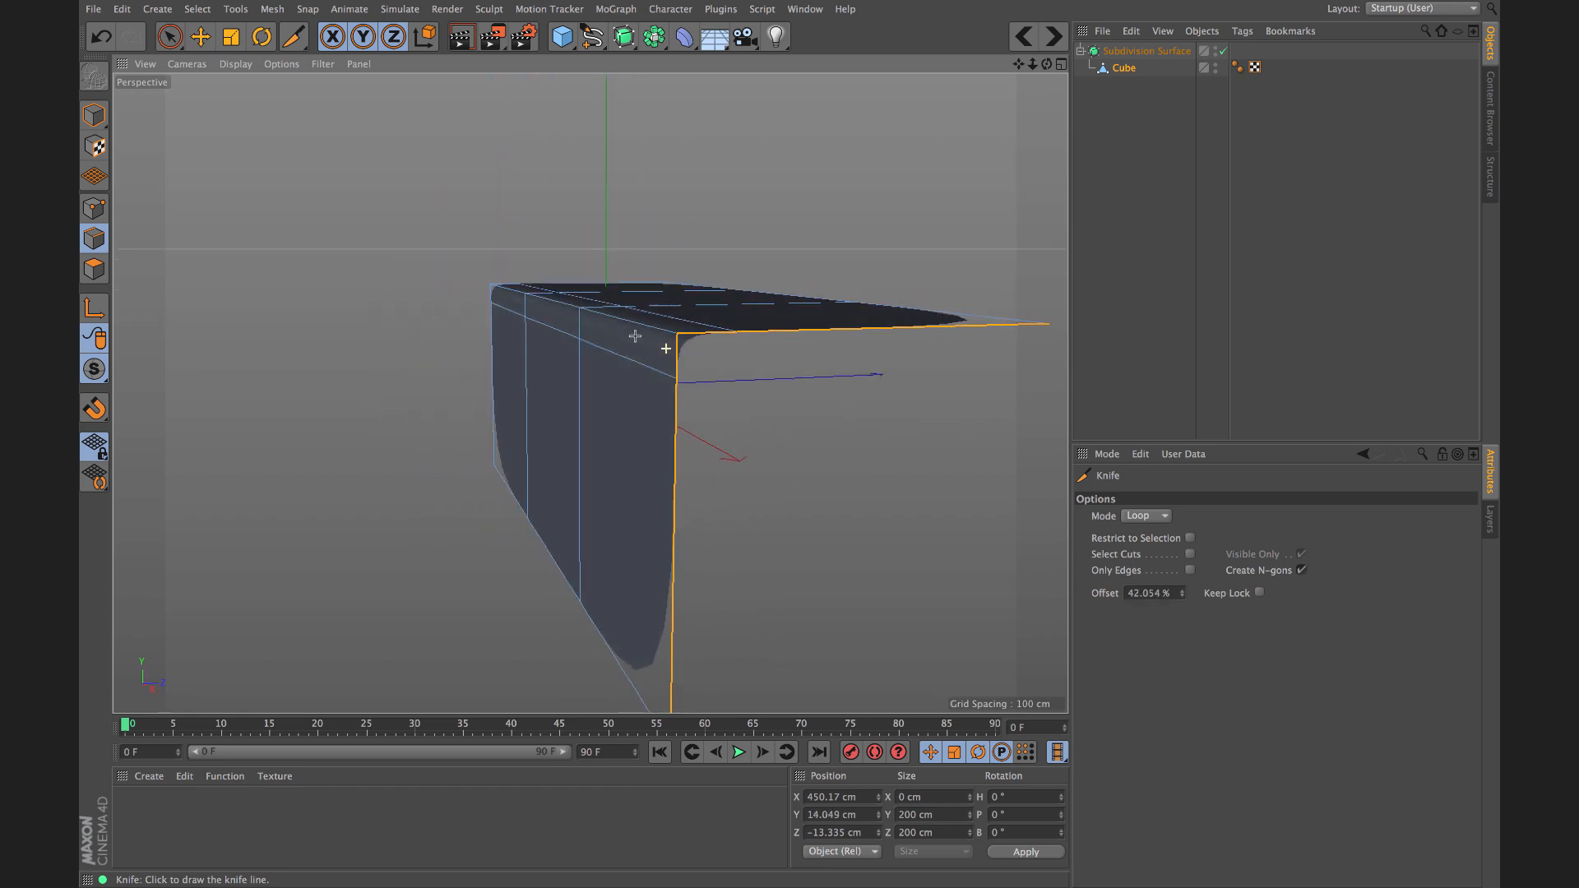
alt+right_drag(634, 335, 655, 298)
alt+drag(655, 299, 687, 390)
key(u)
key(l)
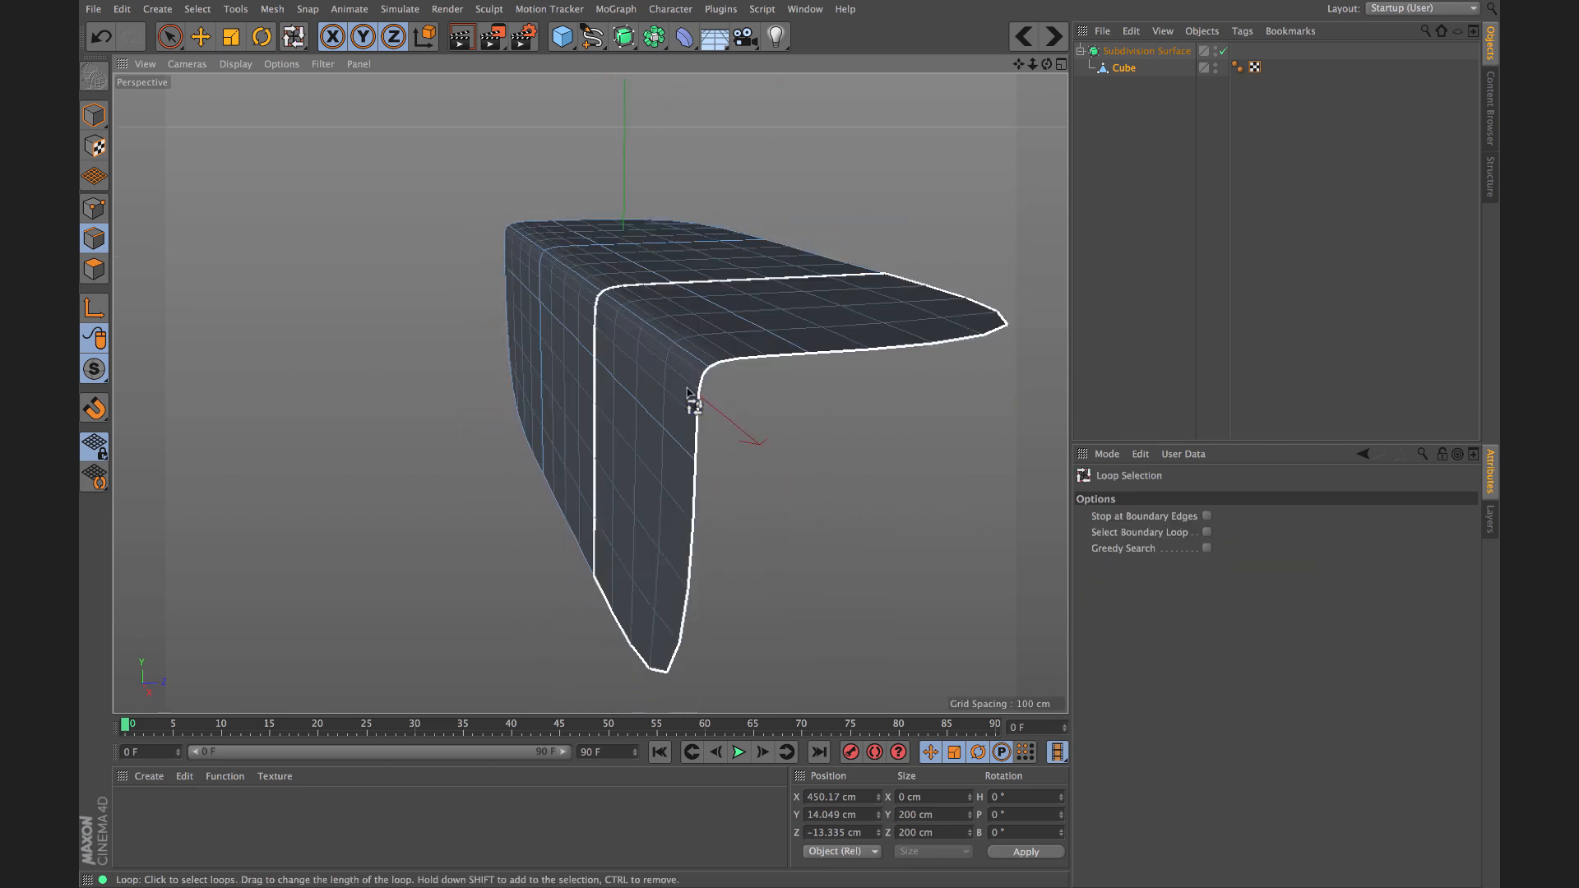
key(q)
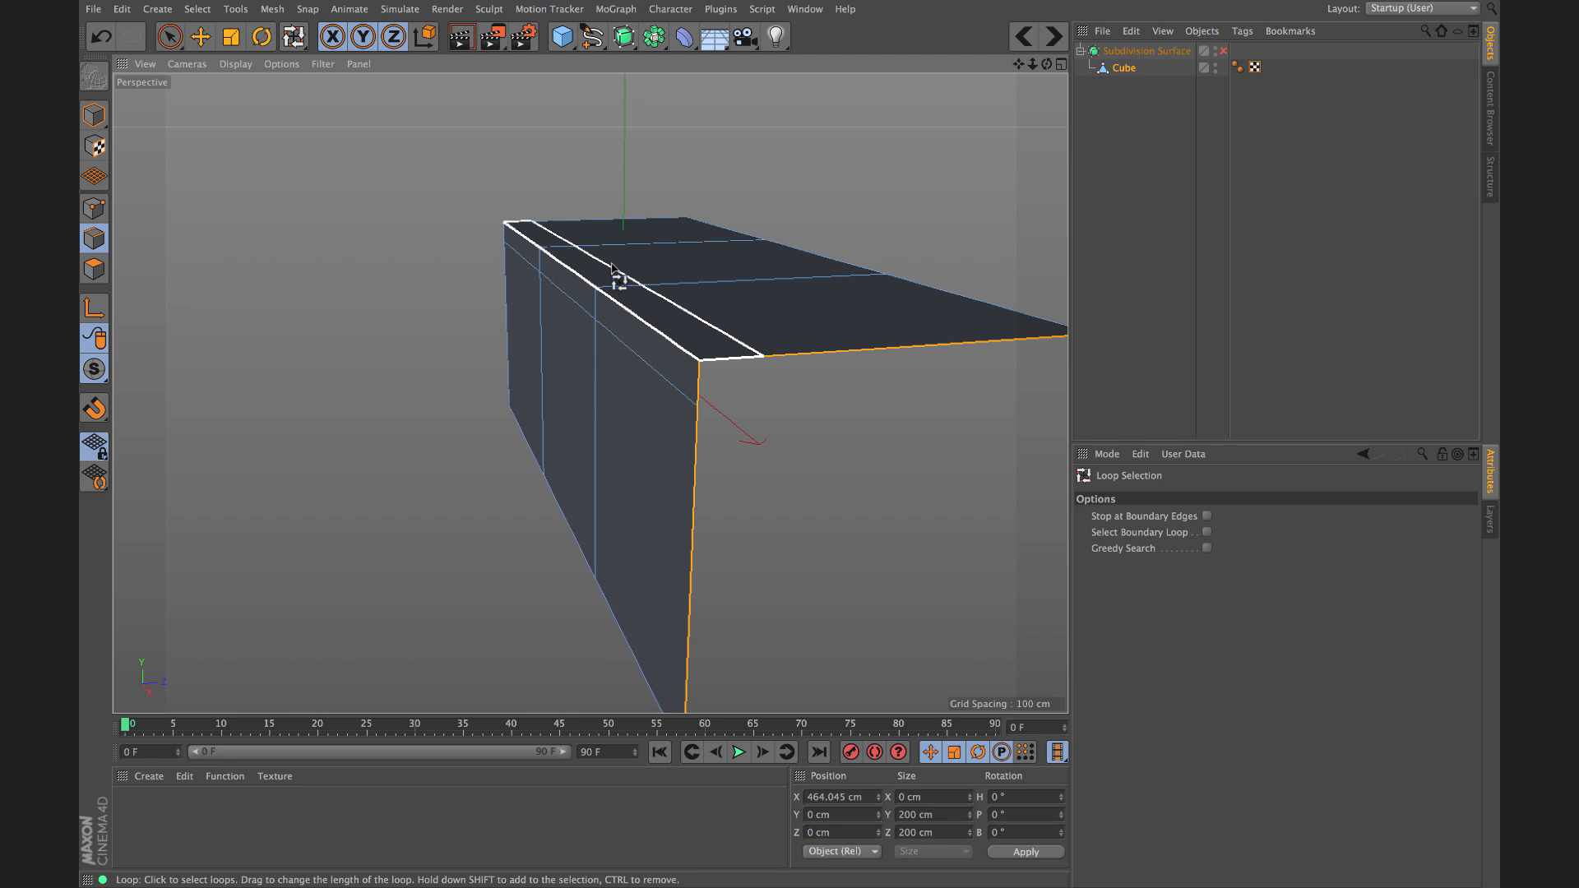
key(u)
key(l)
click(197, 9)
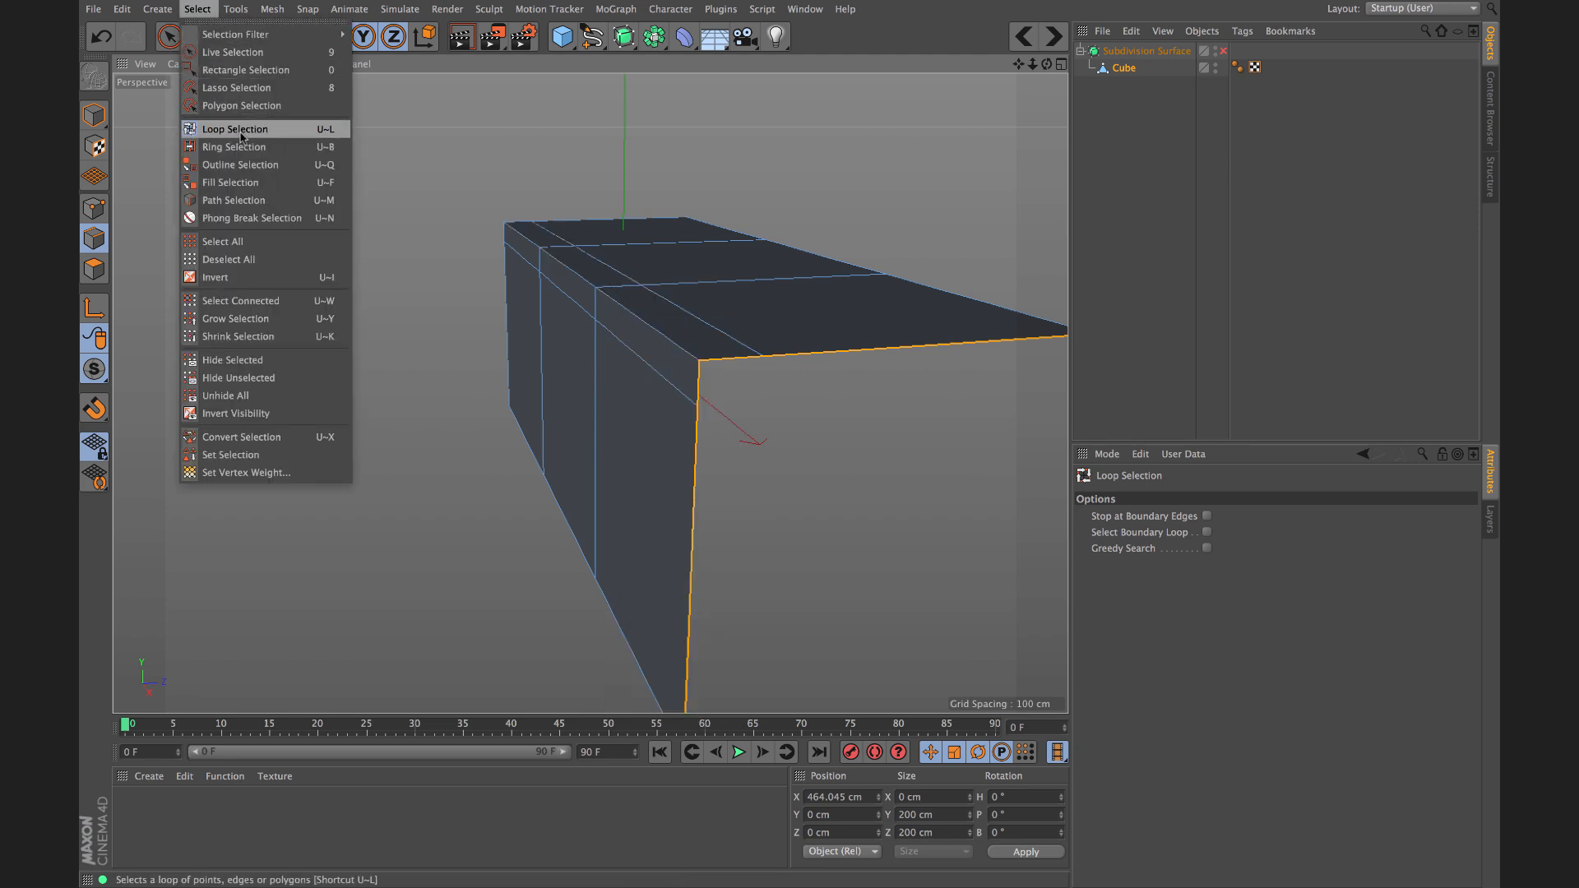
click(237, 130)
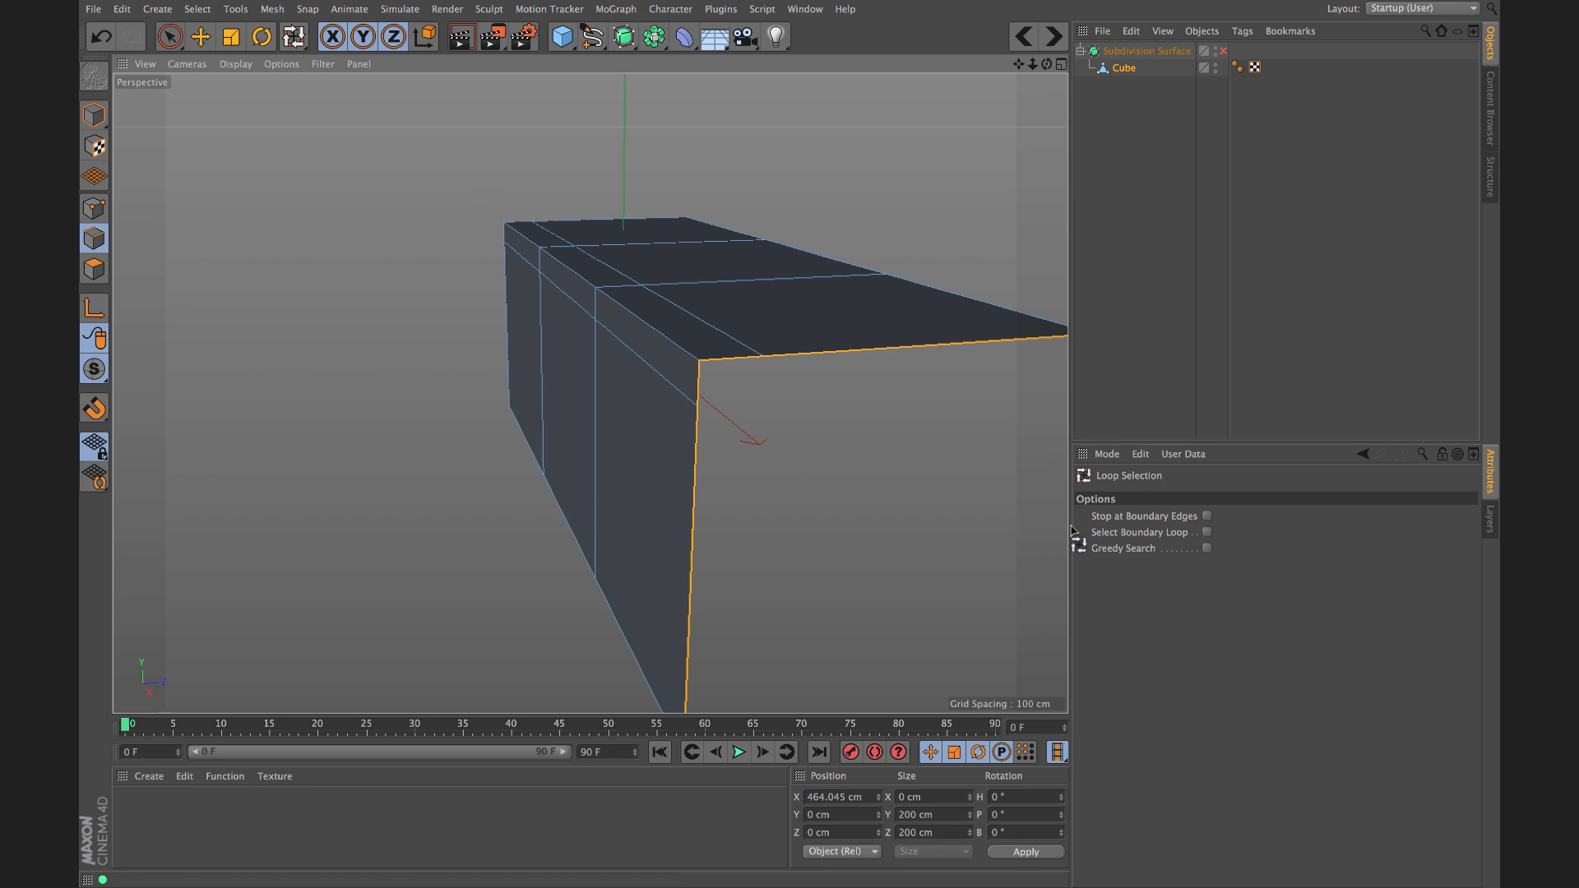
click(1208, 517)
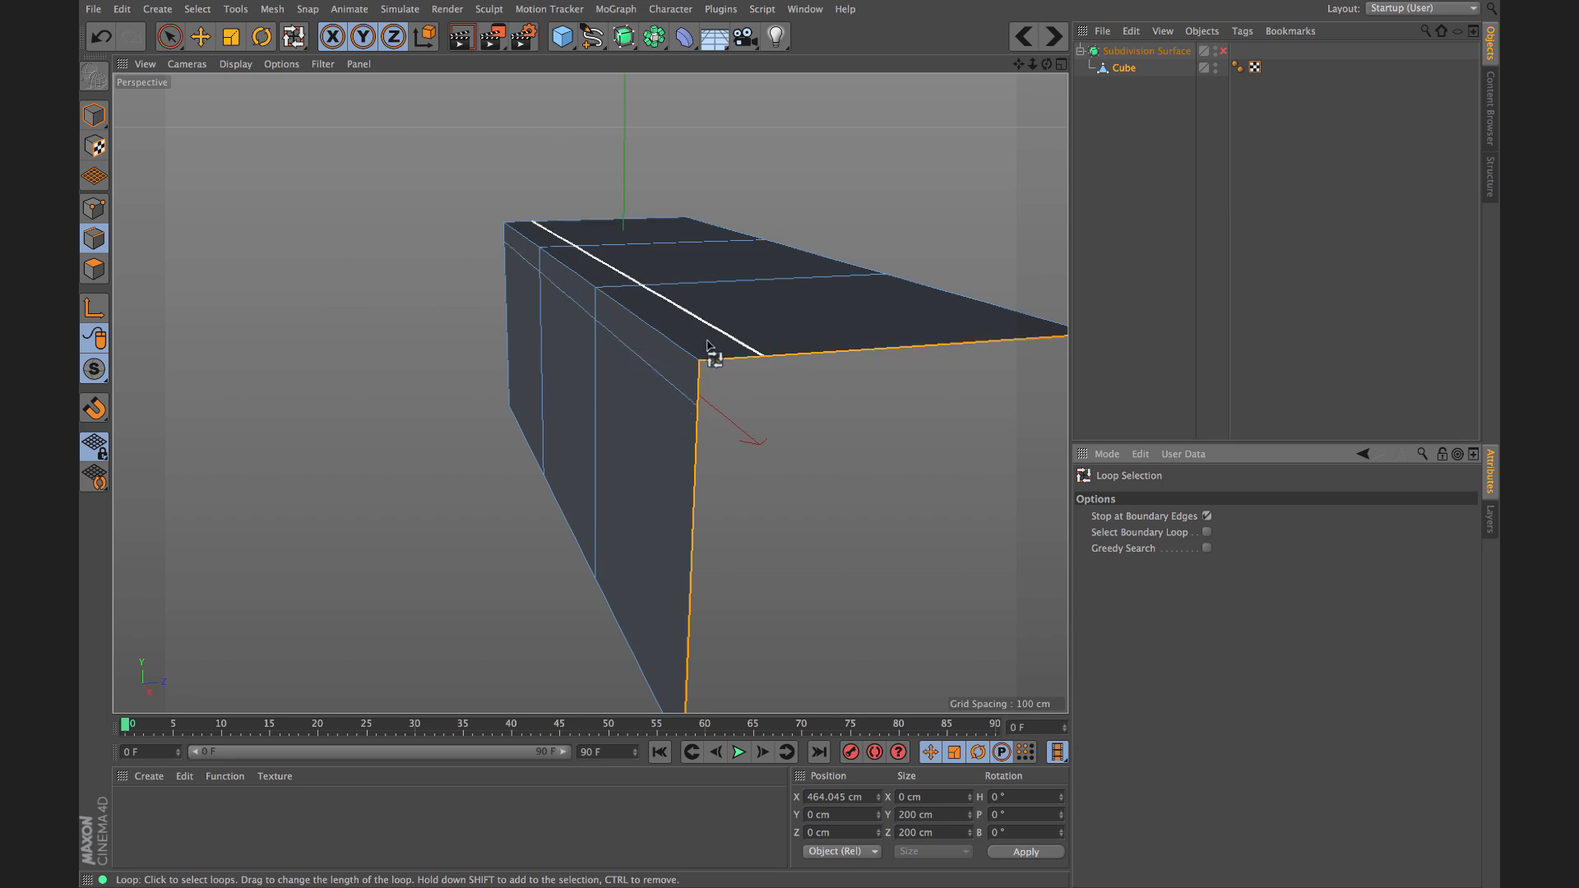
click(753, 354)
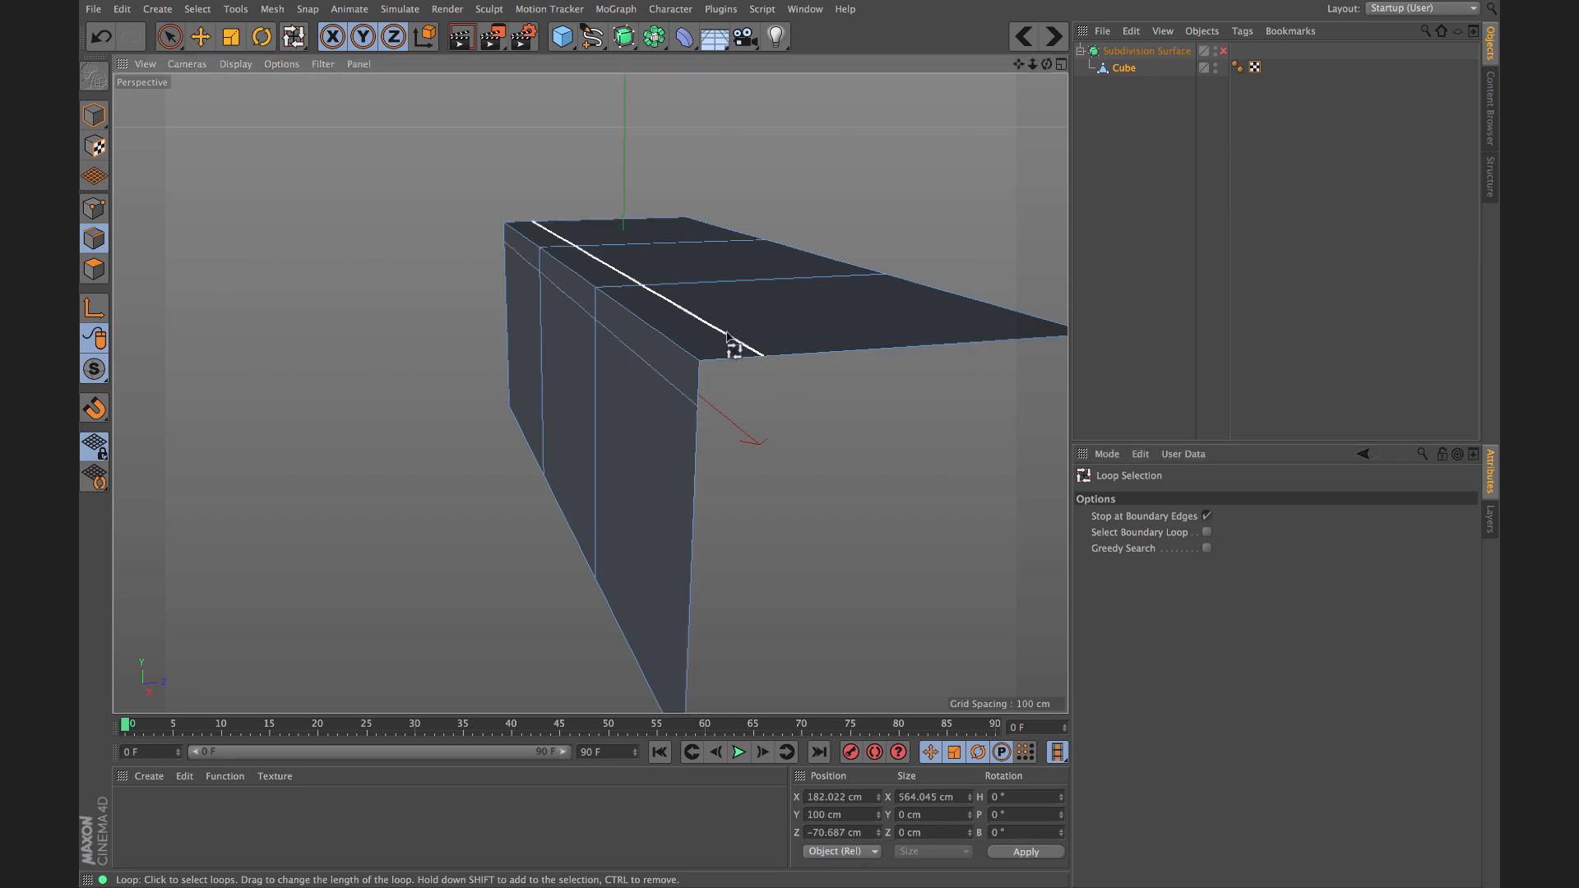
Step: Slide the selected top-face edge loop about 52 cm away from the corner edge
mouse_move(727, 337)
alt+mouse_down()
mouse_move(740, 338)
mouse_move(723, 333)
alt+mouse_up()
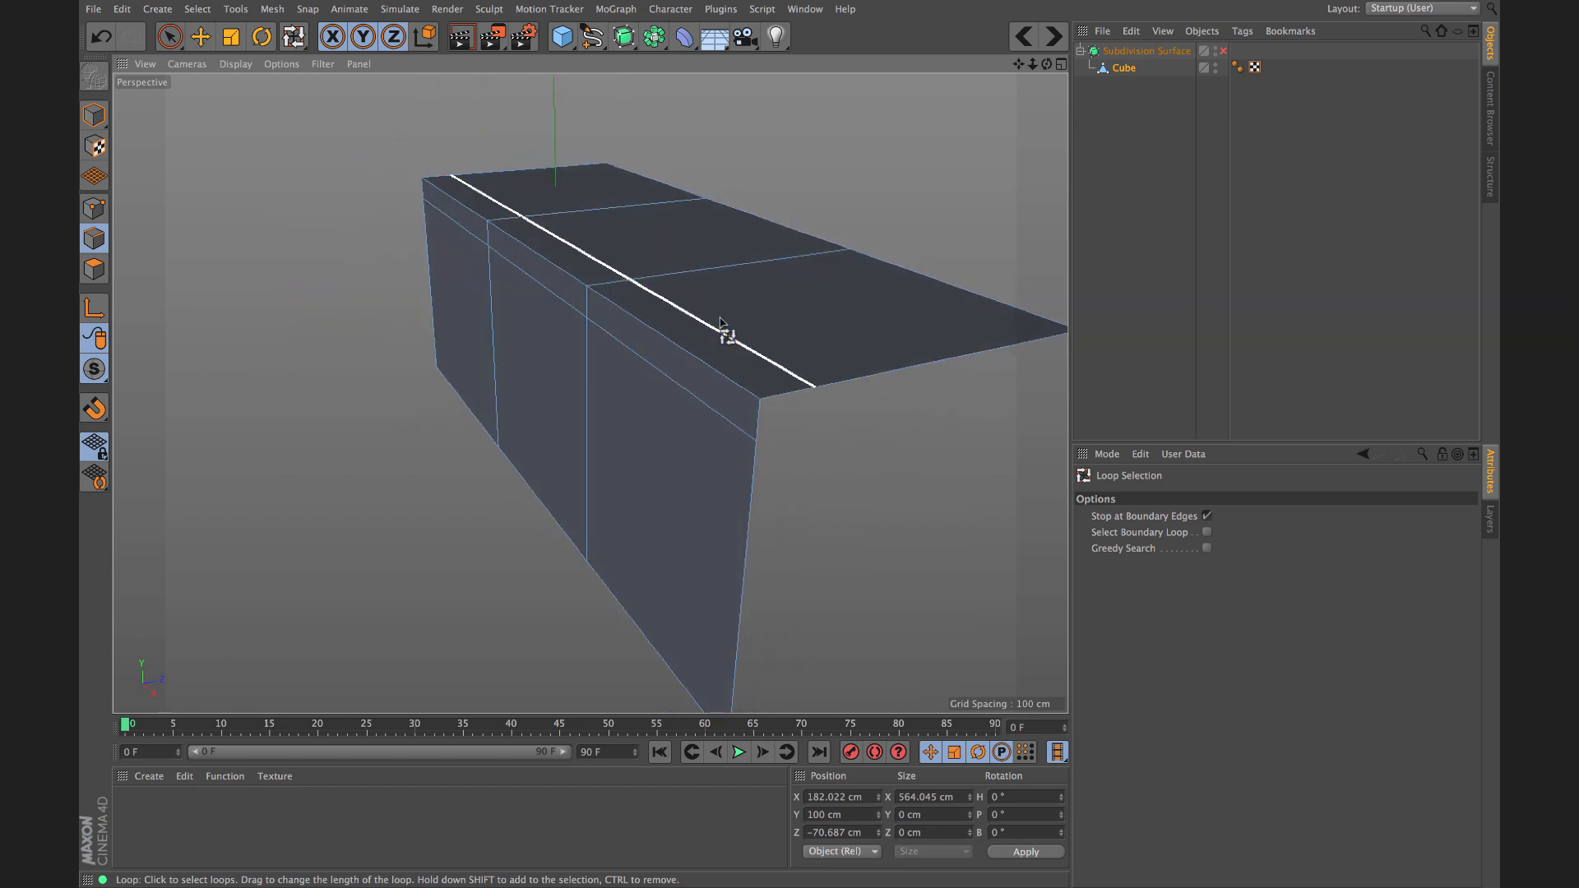
right_click(782, 326)
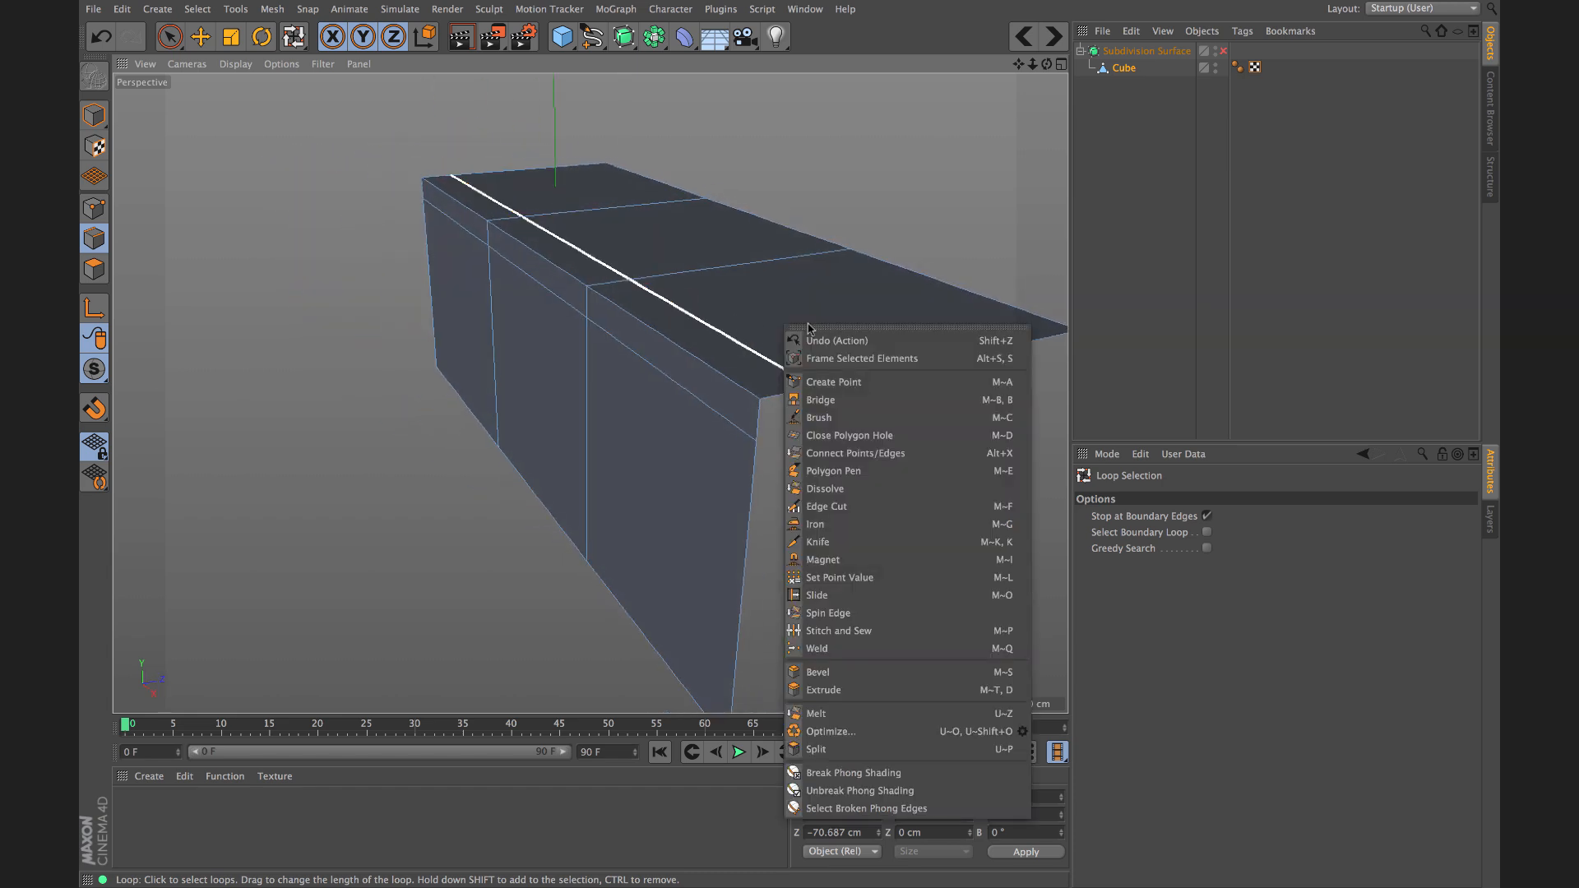
click(825, 603)
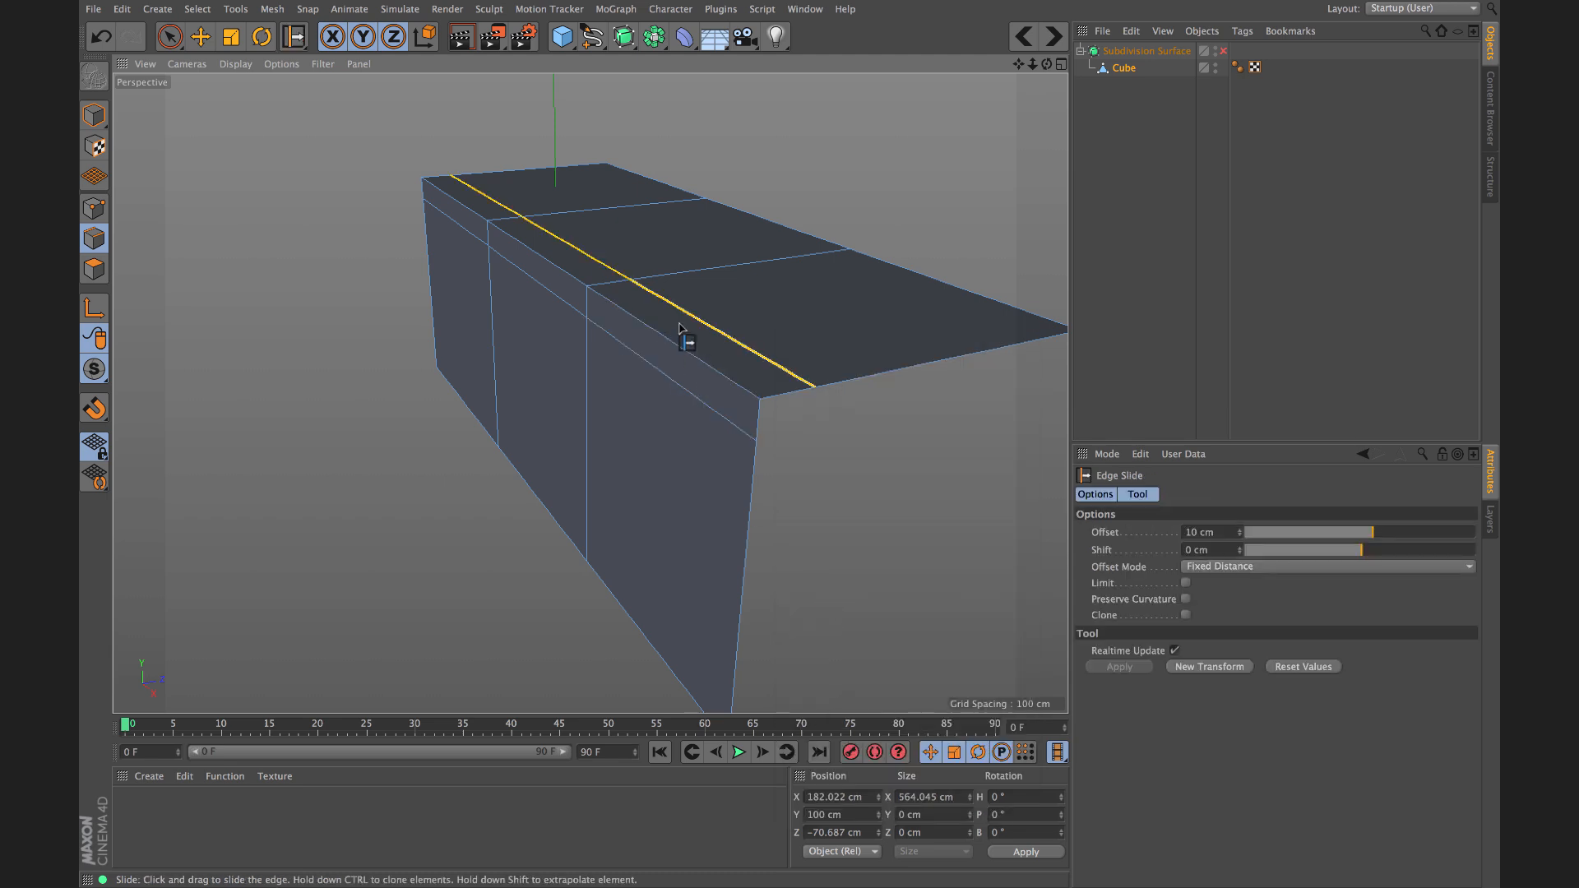
drag(676, 308, 759, 300)
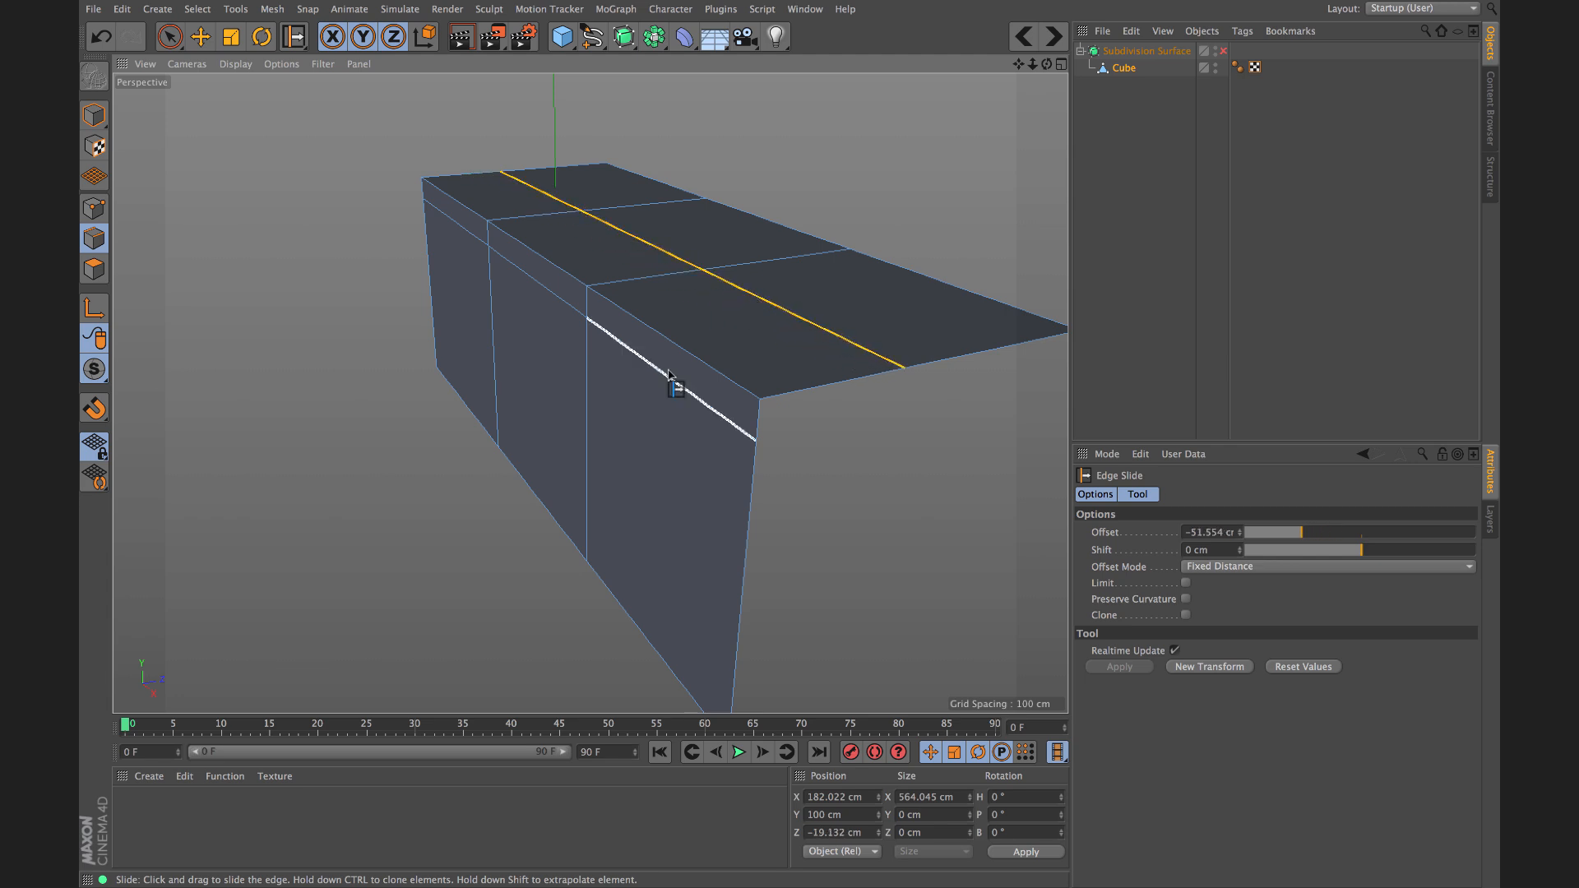
Step: Slide the side-face edge loop about 38 cm down from the corner edge and turn the Subdivision Surface back on
key(u)
key(l)
click(663, 399)
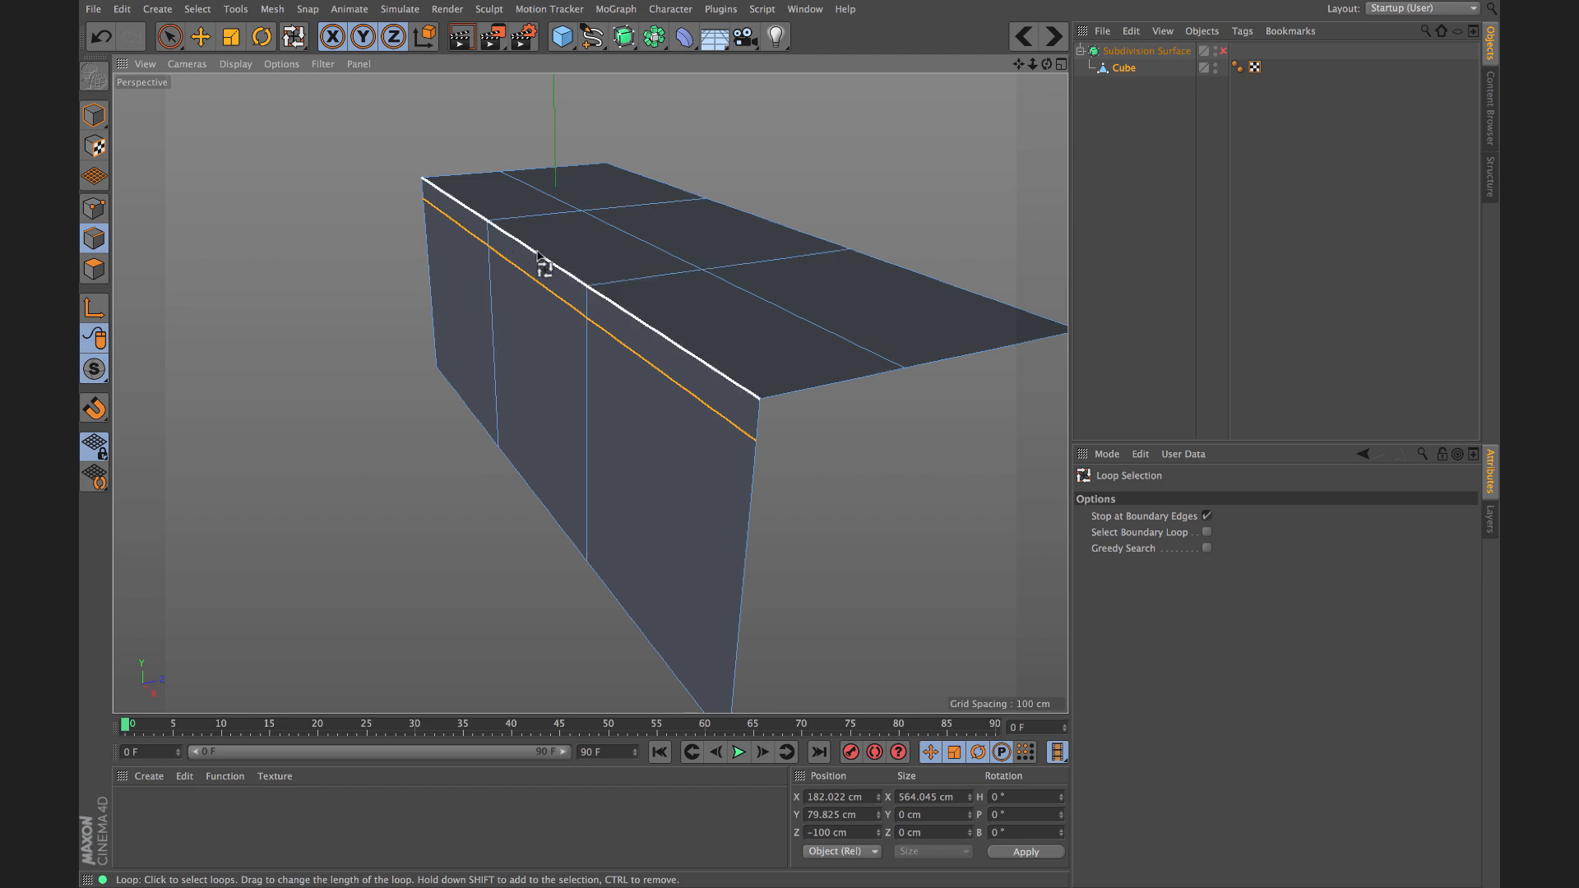
key(m)
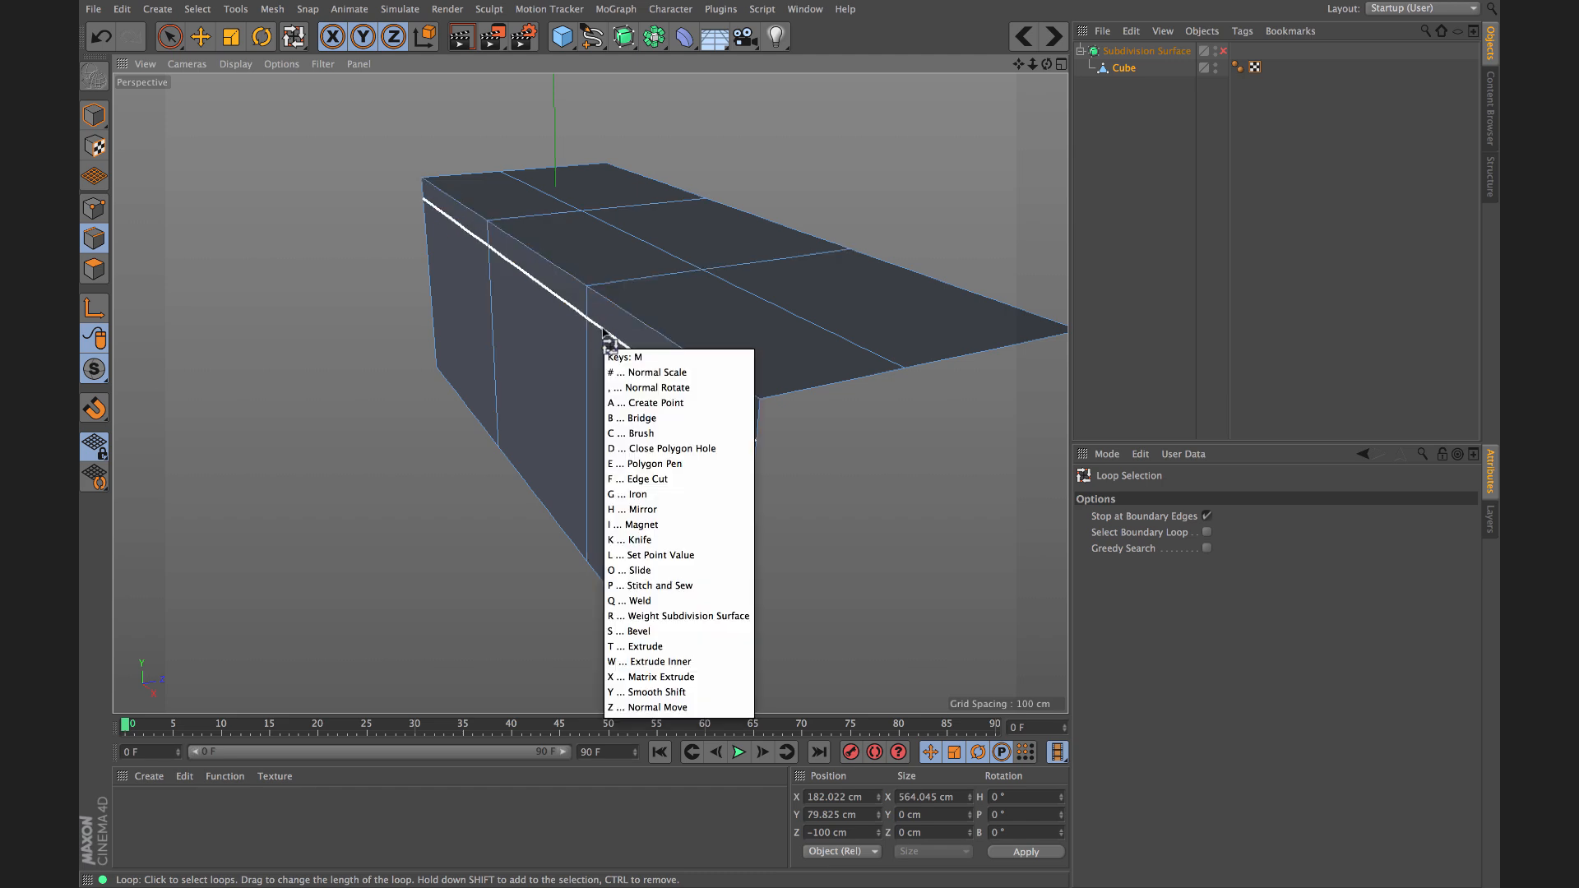
key(o)
drag(615, 338, 615, 397)
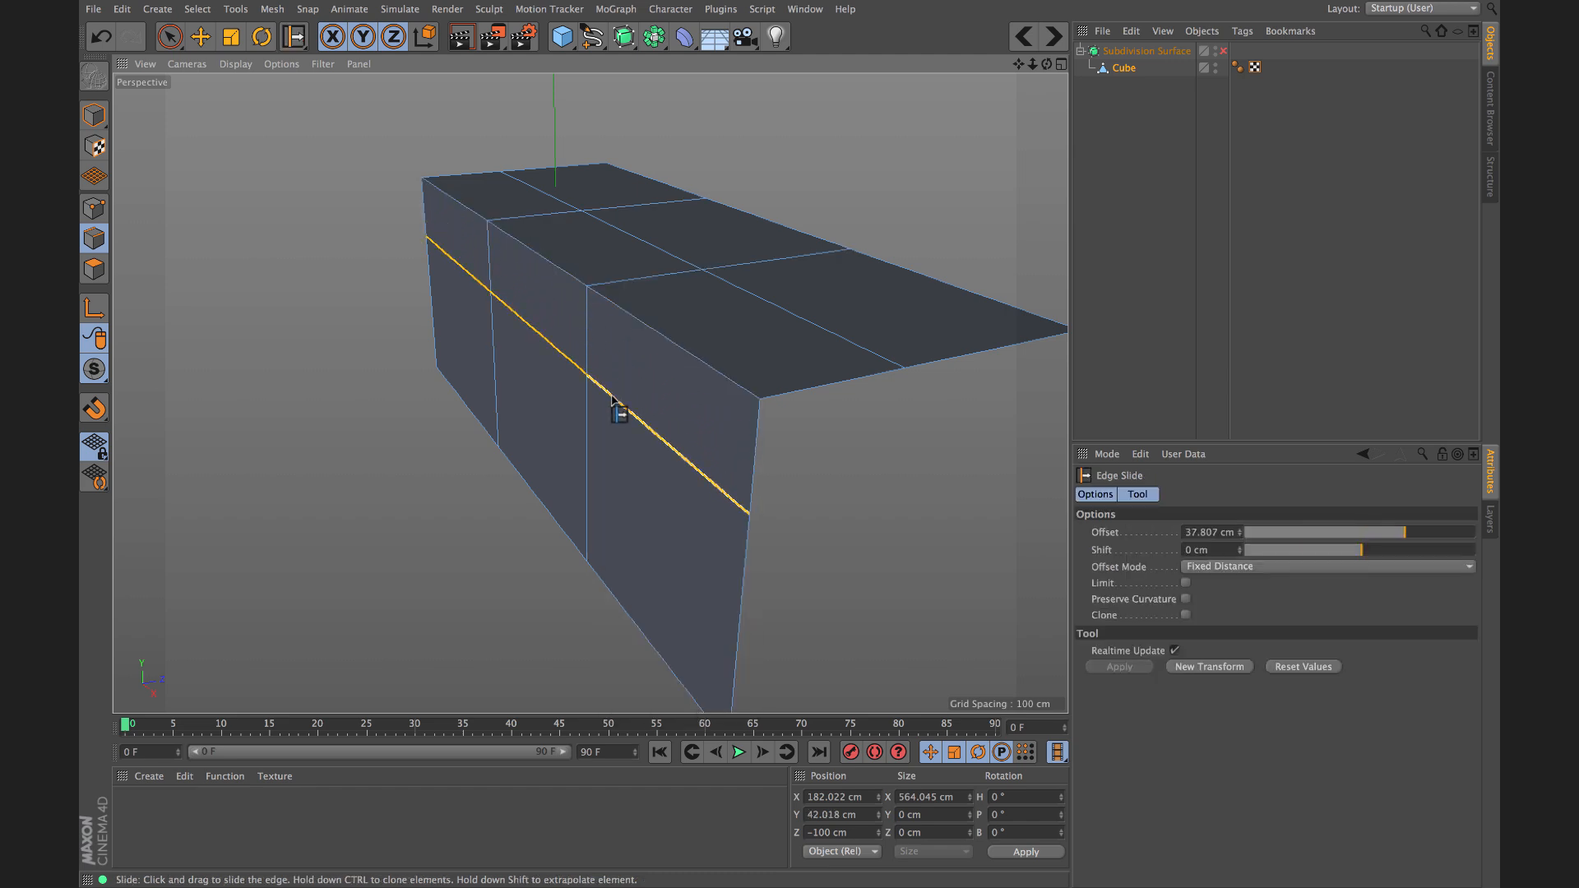
key(q)
mouse_move(636, 289)
alt+mouse_down()
mouse_move(588, 244)
mouse_move(591, 267)
mouse_move(655, 299)
alt+mouse_up()
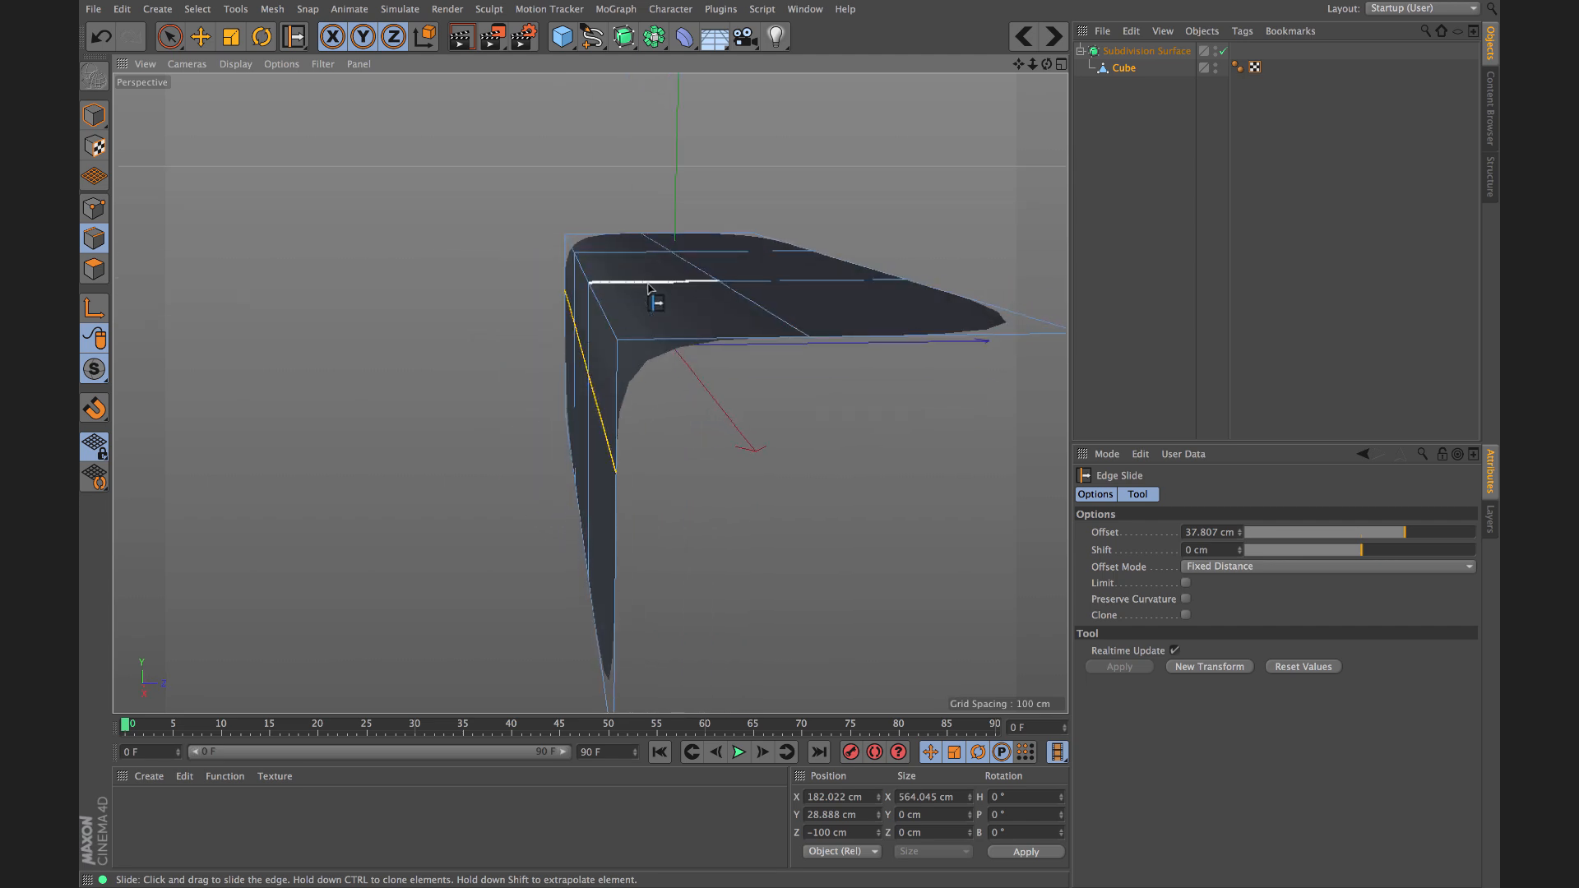
Step: Slide the side-face edge loop back up toward the corner edge, to a Y position of about 46 cm
alt+drag(586, 374, 620, 329)
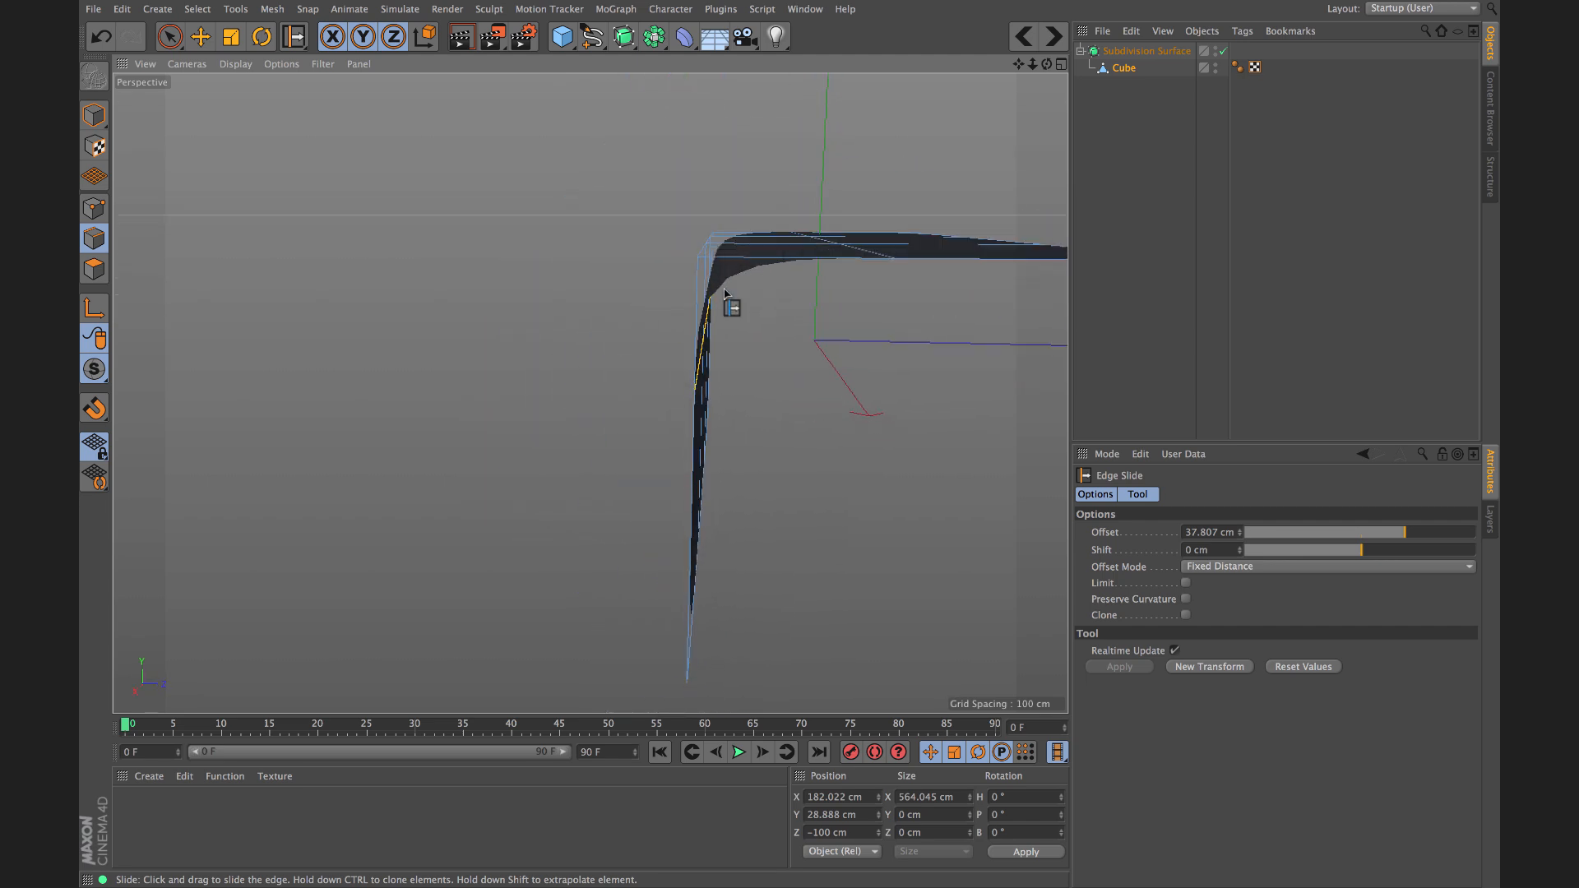
alt+drag(688, 291, 753, 299)
drag(669, 370, 674, 323)
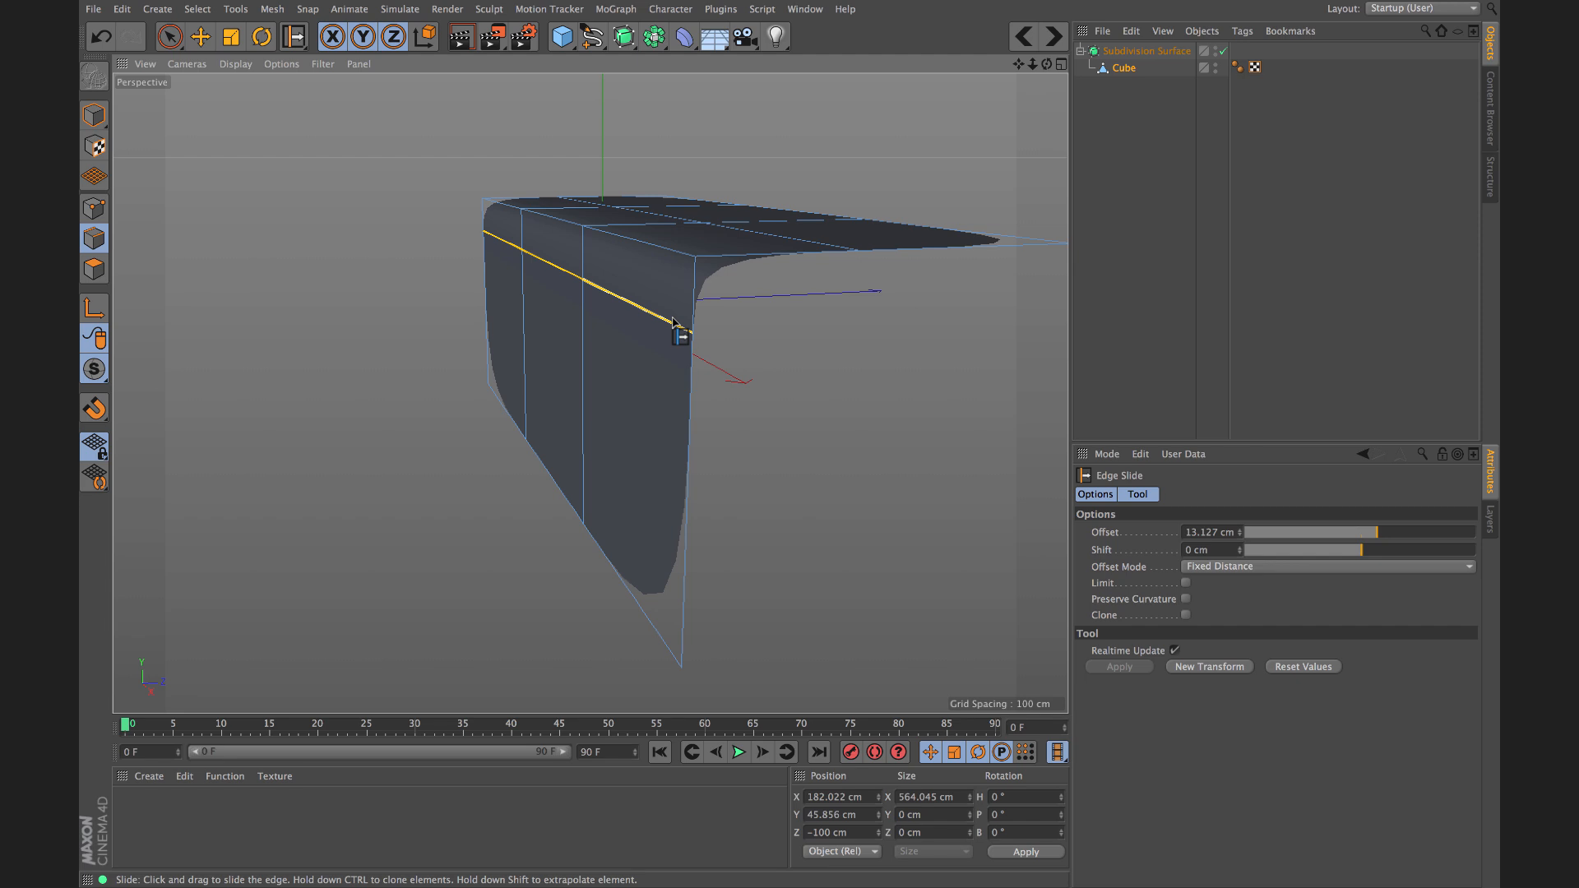
Step: Loop-select the top-face edge loop and slide it toward the corner edge, to a Z position of about -54 cm
key(u)
key(l)
click(783, 238)
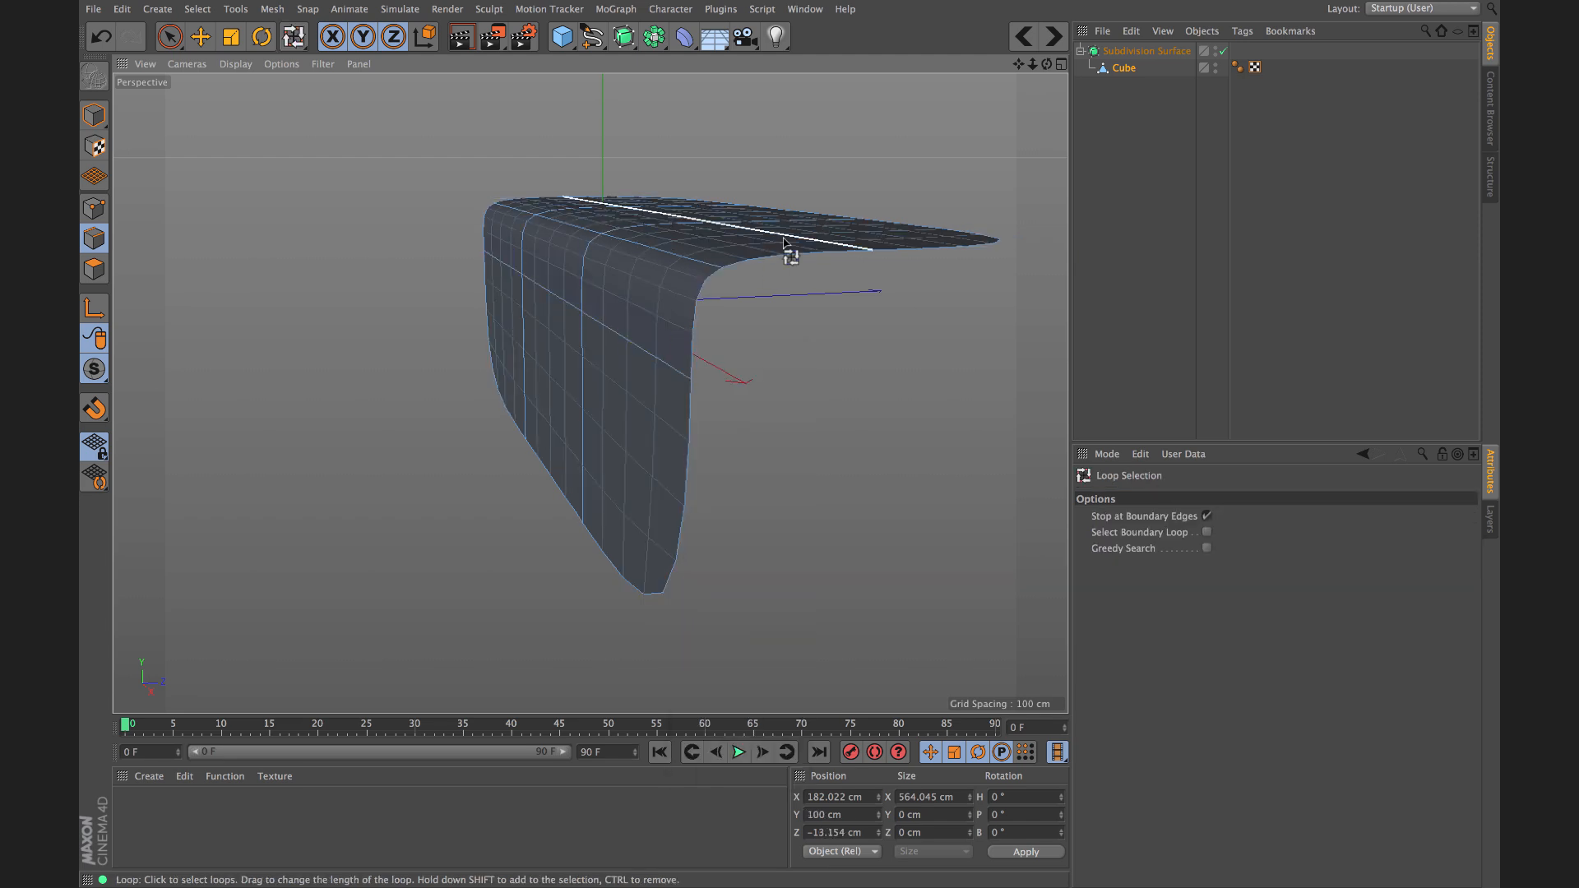
key(m)
key(o)
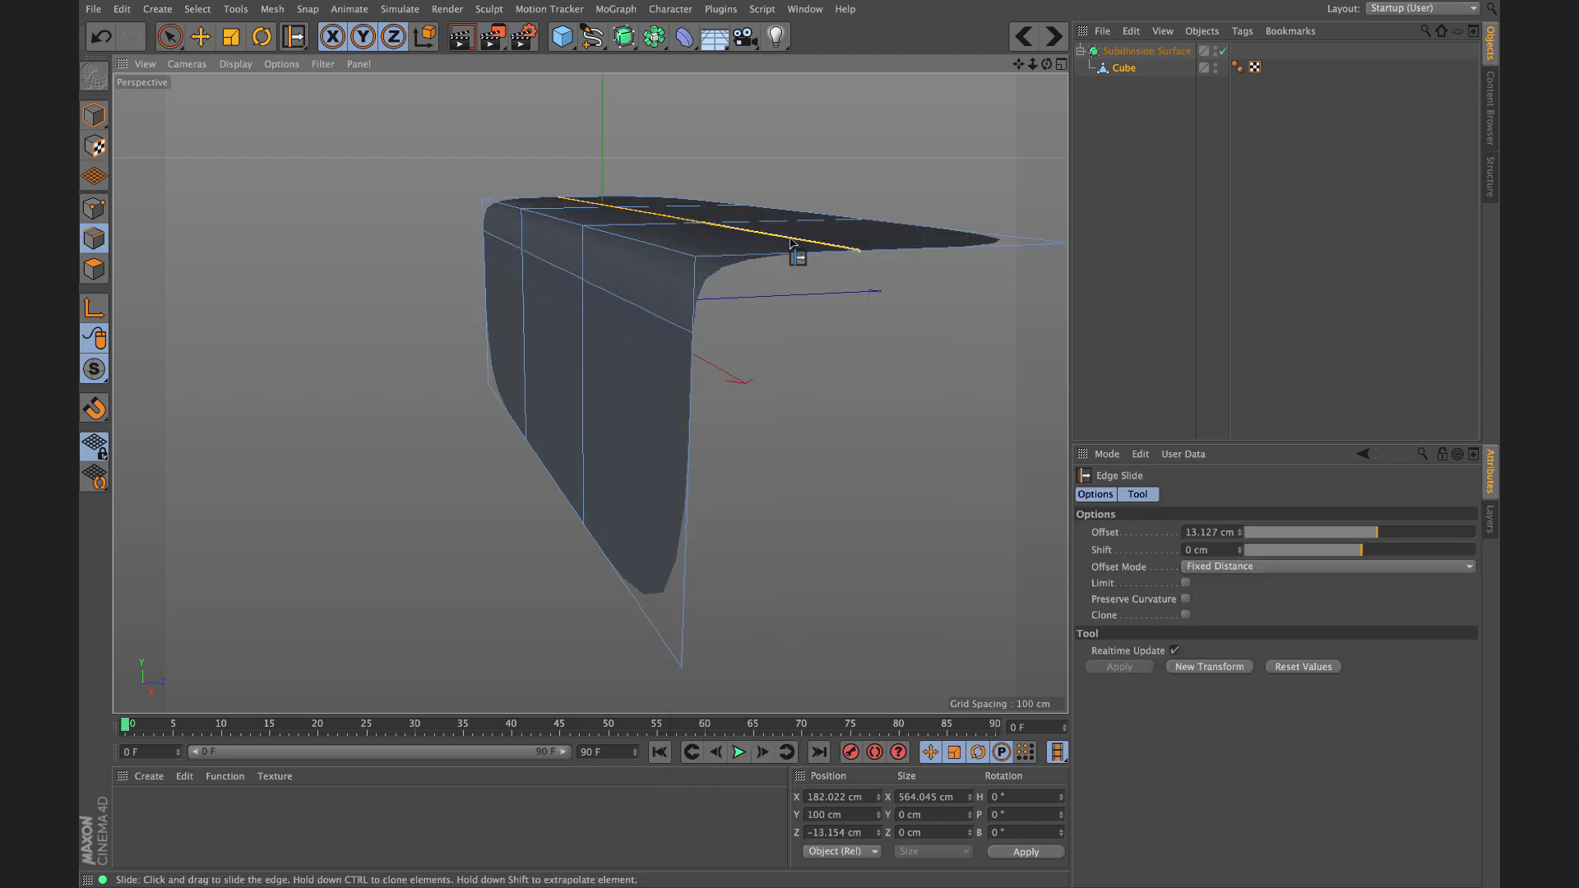
drag(797, 254, 625, 194)
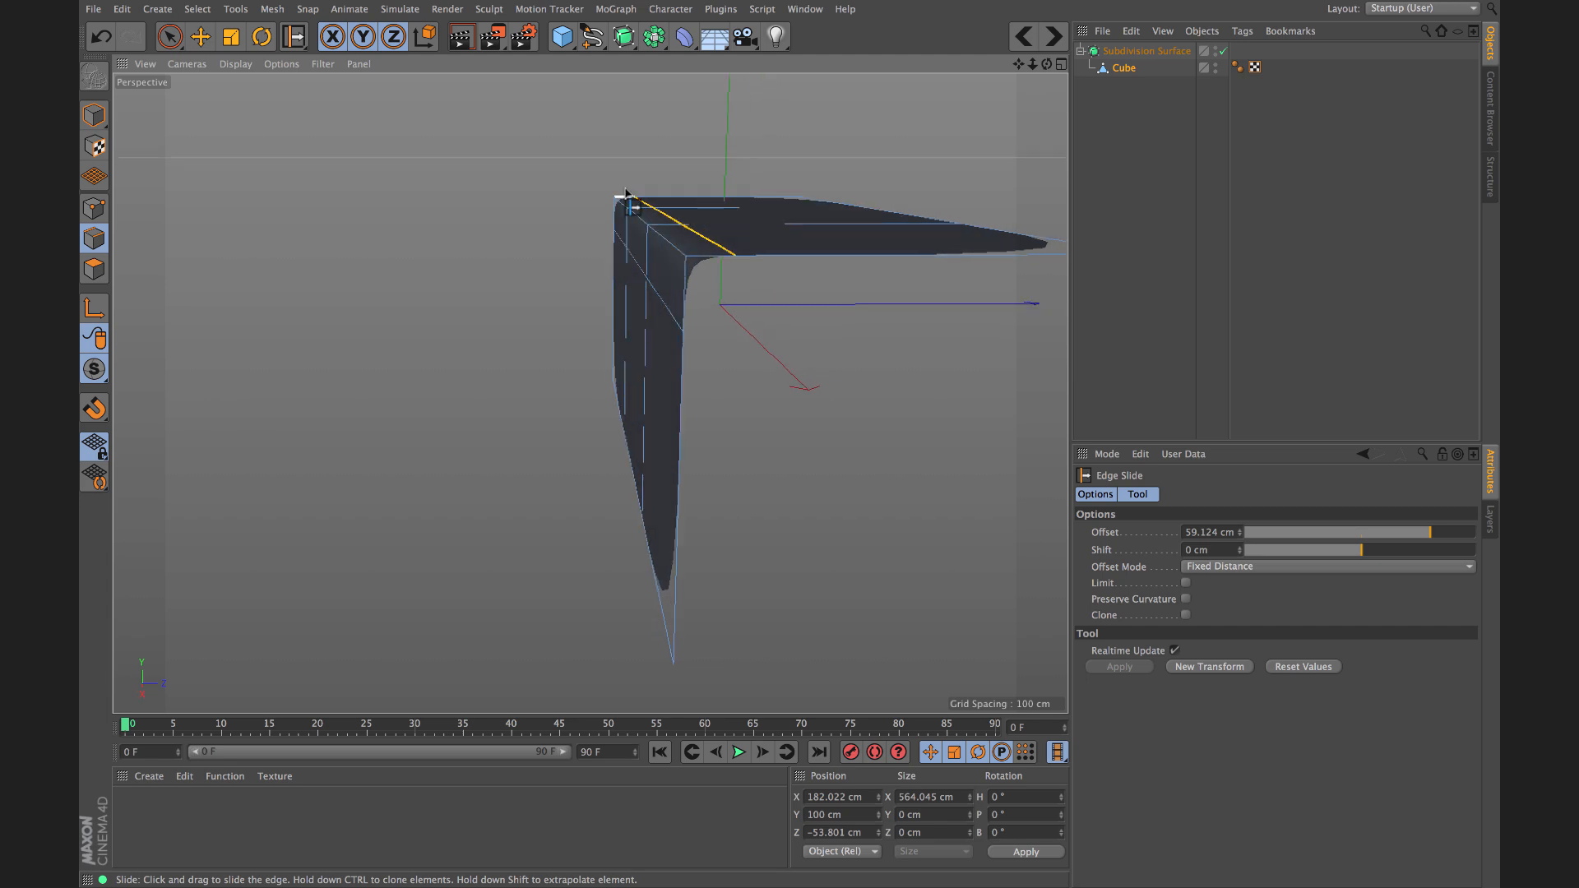
Step: Loop-select the long corner edge and interactively raise its subdivision weight to about 0.91
mouse_move(713, 266)
alt+mouse_down()
mouse_move(733, 234)
mouse_move(695, 202)
mouse_move(696, 264)
alt+mouse_up()
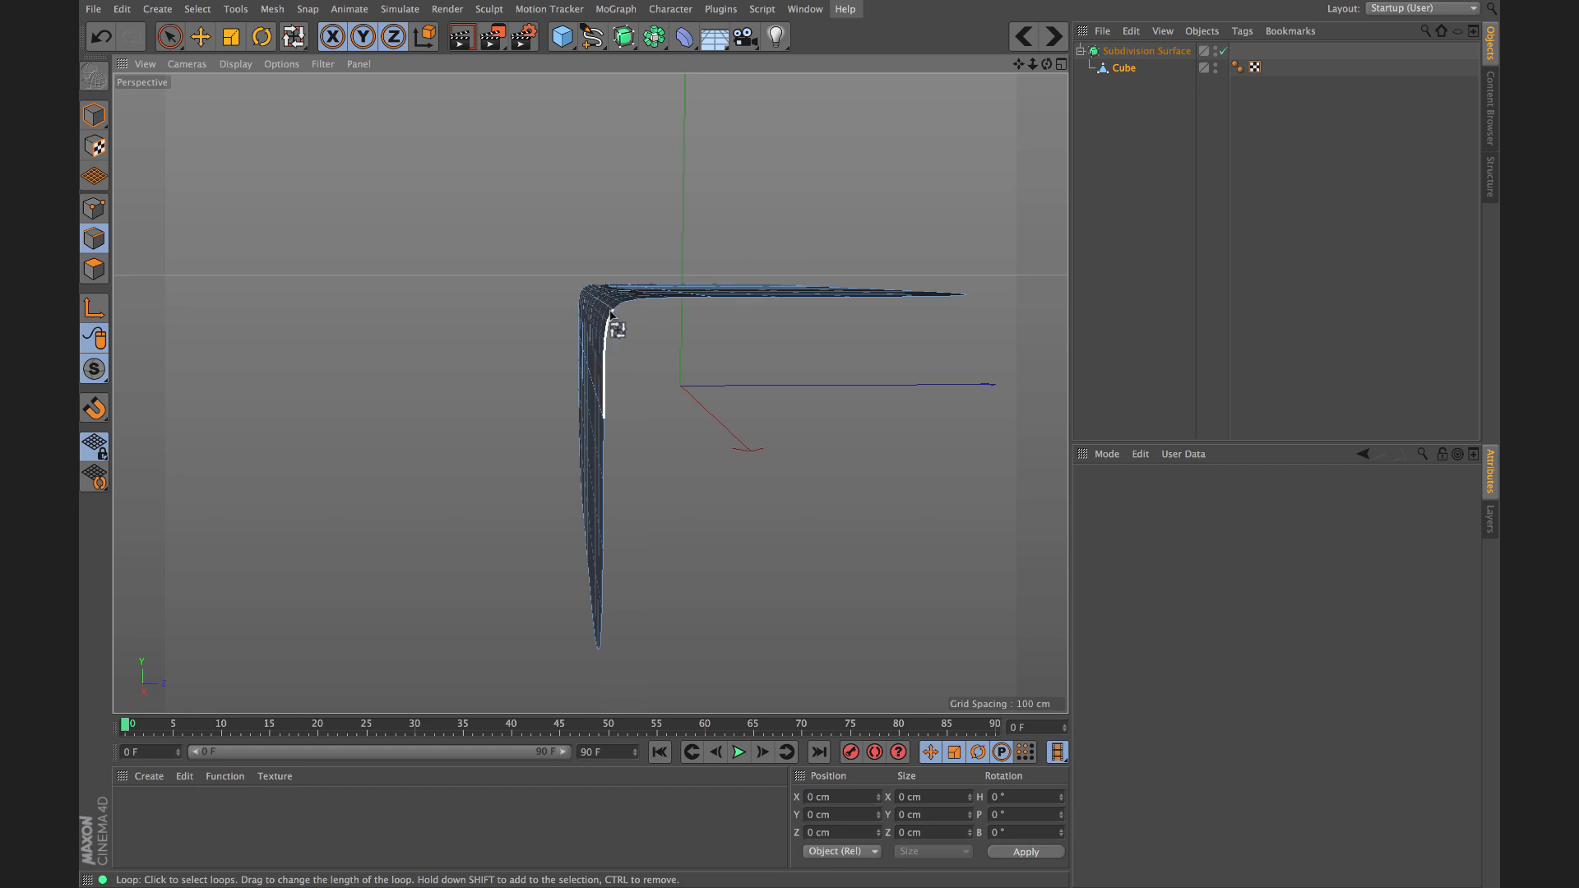
alt+drag(646, 333, 701, 374)
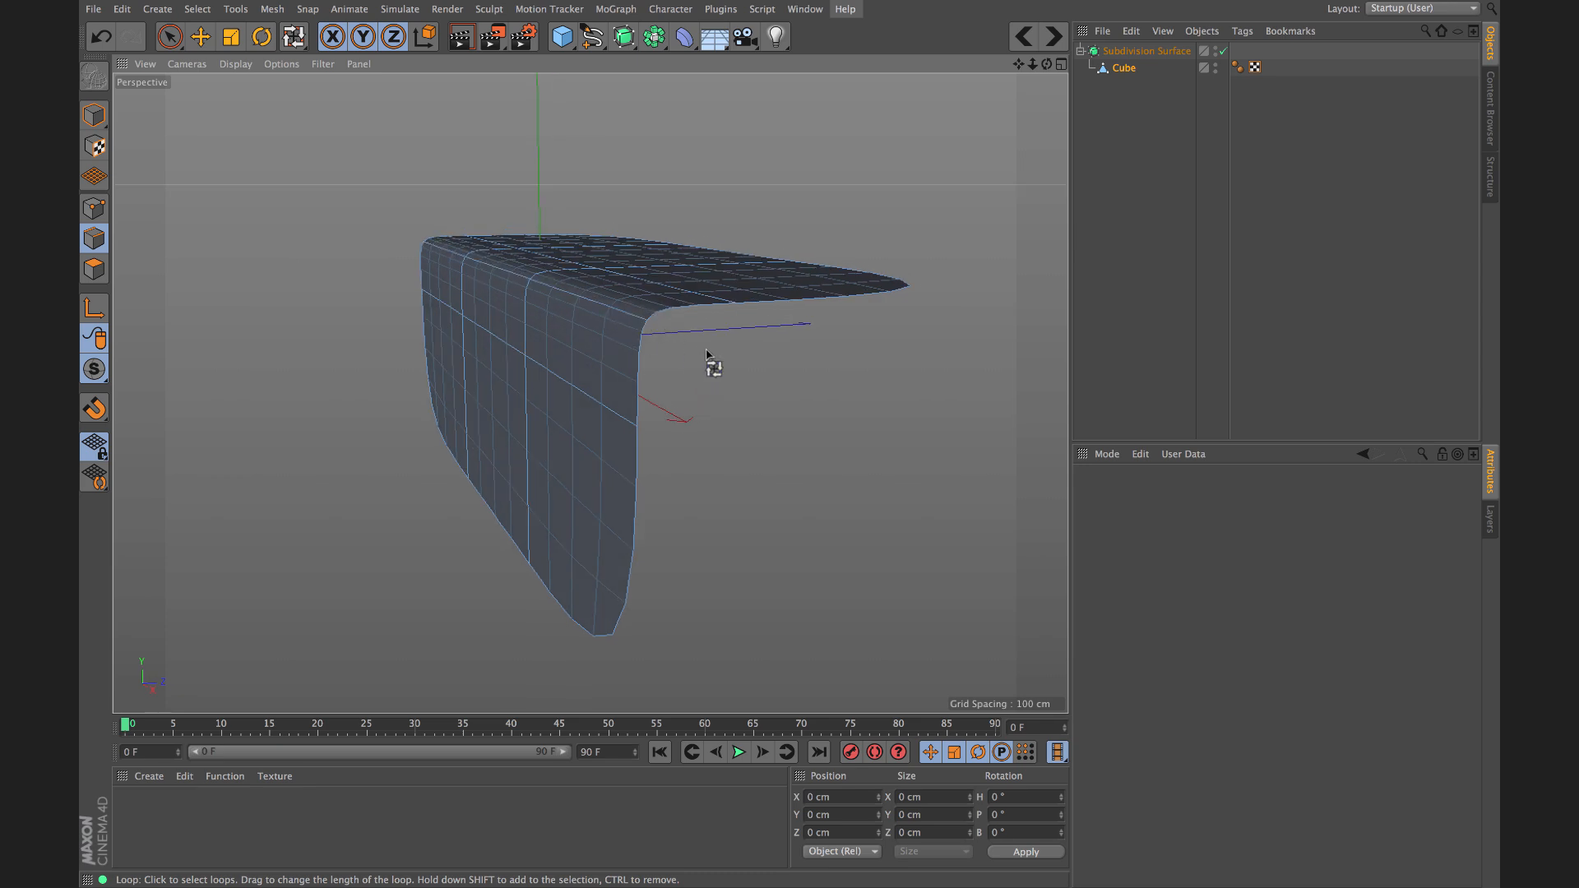
key(u)
key(l)
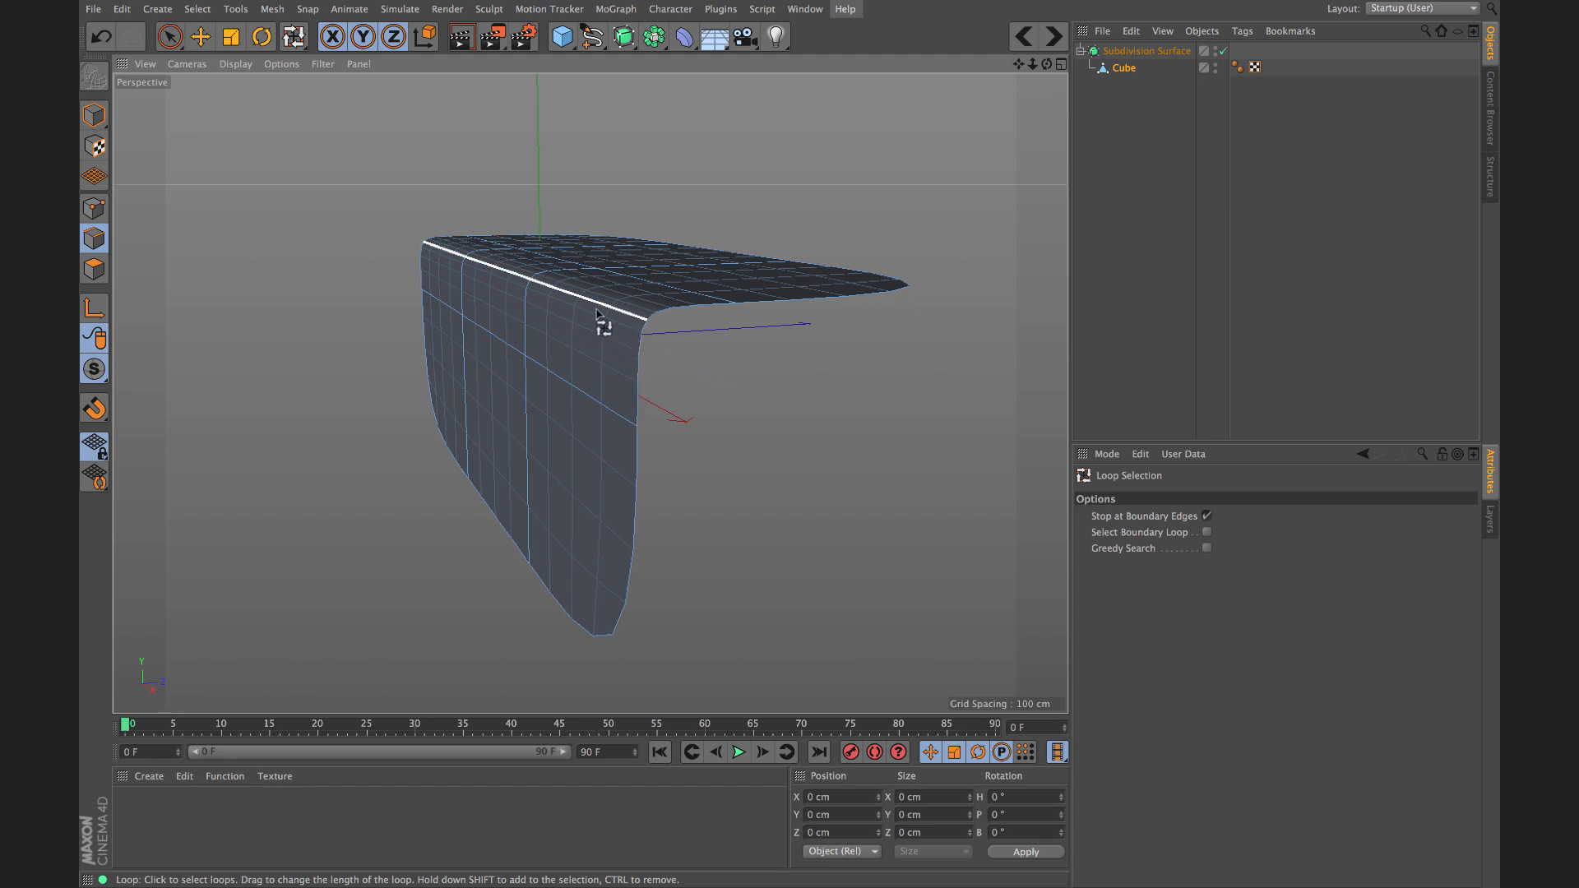
click(635, 321)
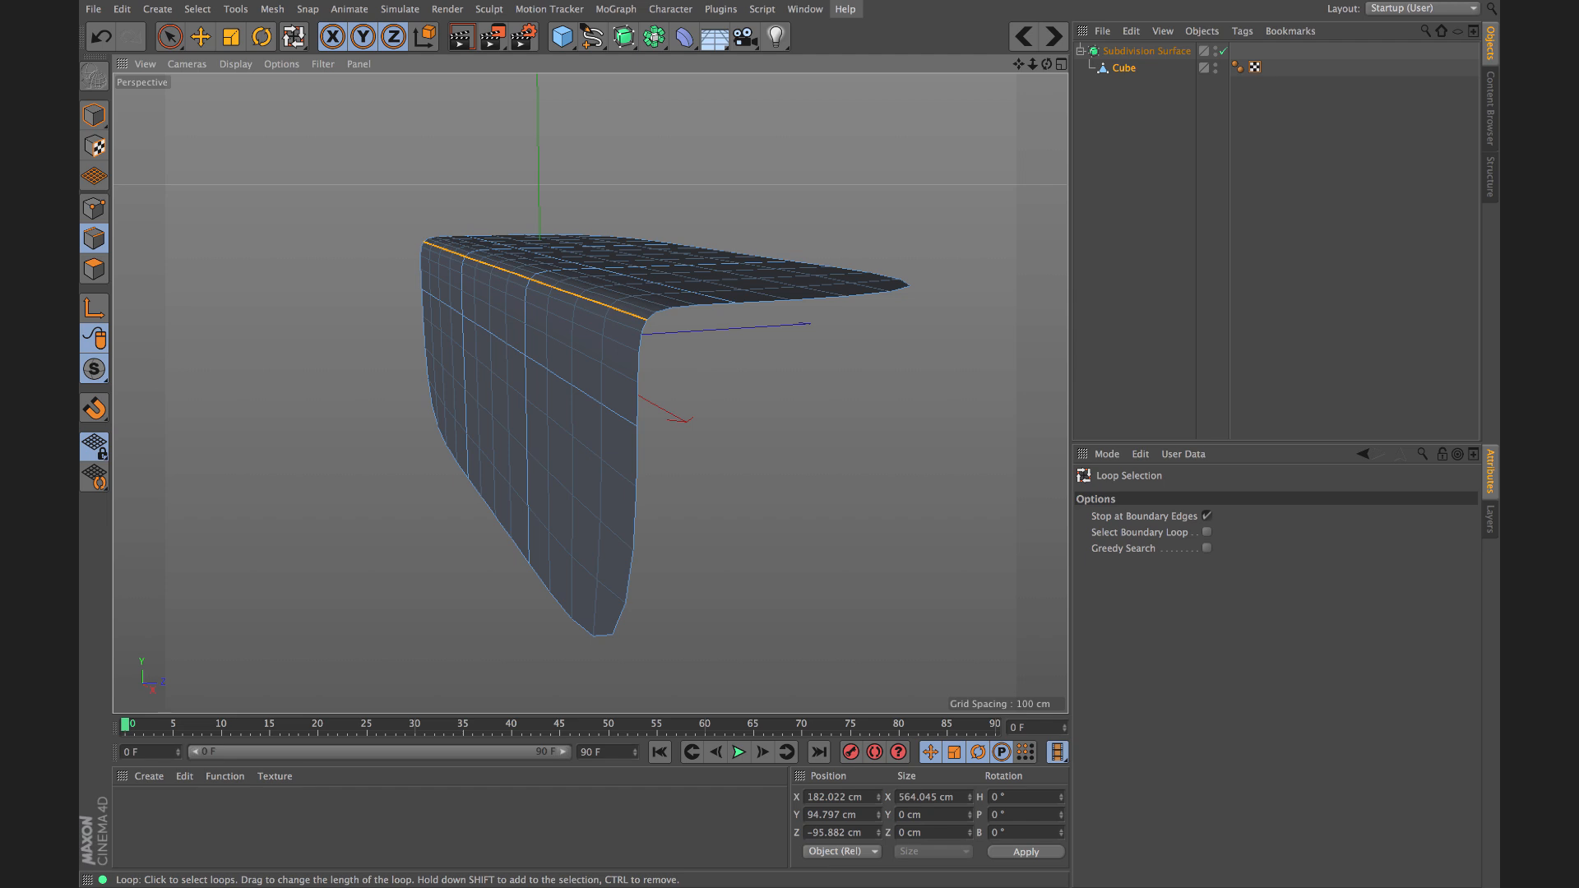
key(period)
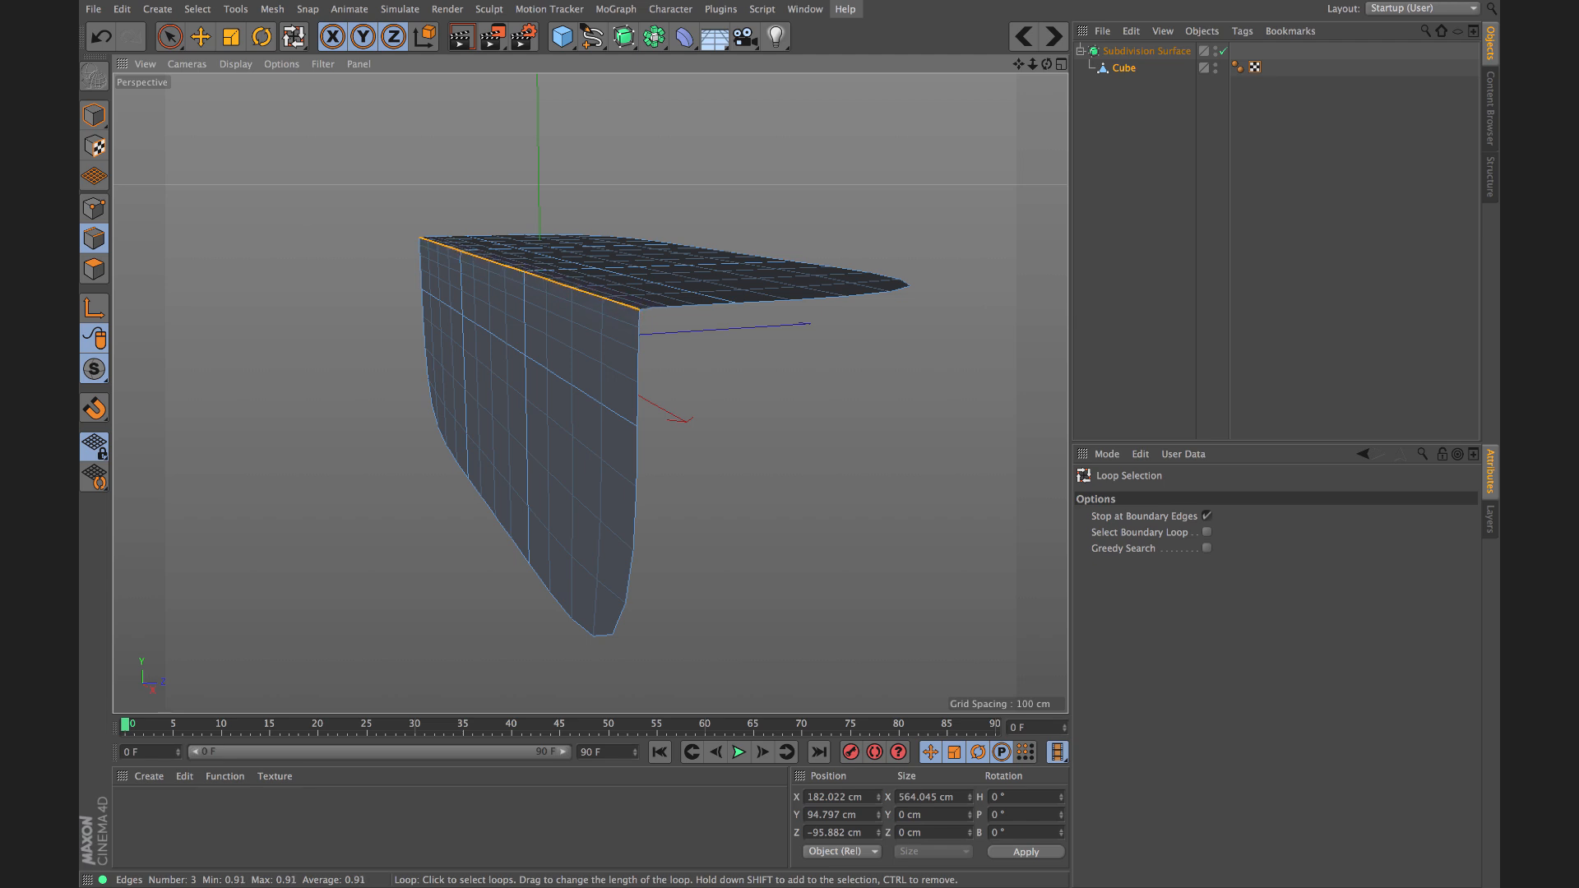
Step: Lower the corner edge's subdivision weight to 0, then raise it again until the corner is fully sharp
key(period)
key(period)
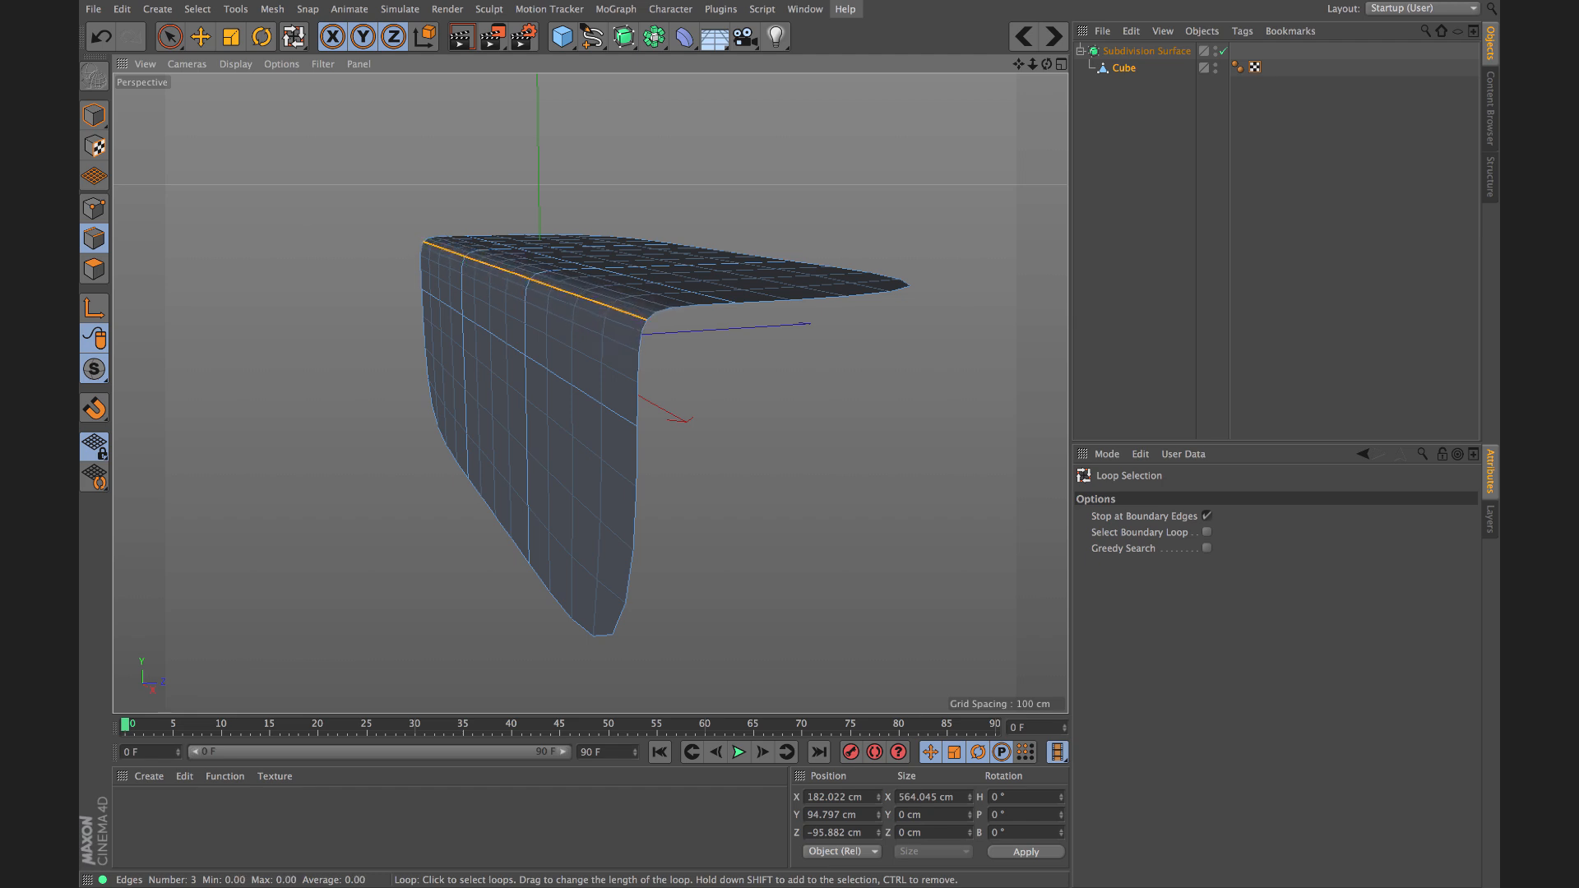
key(period)
key(period)
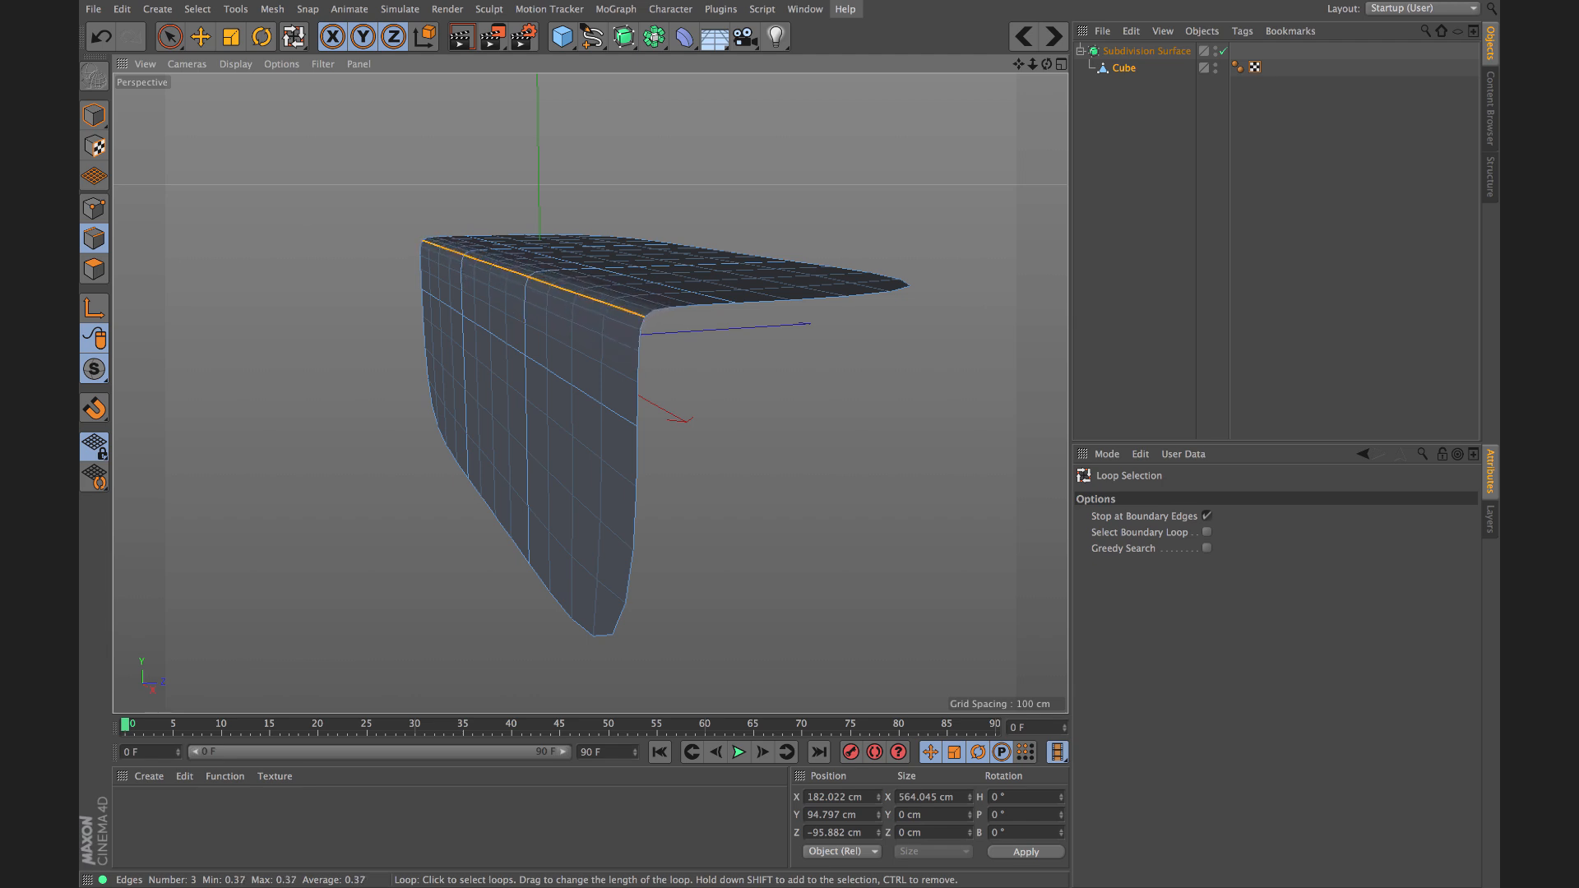
key(period)
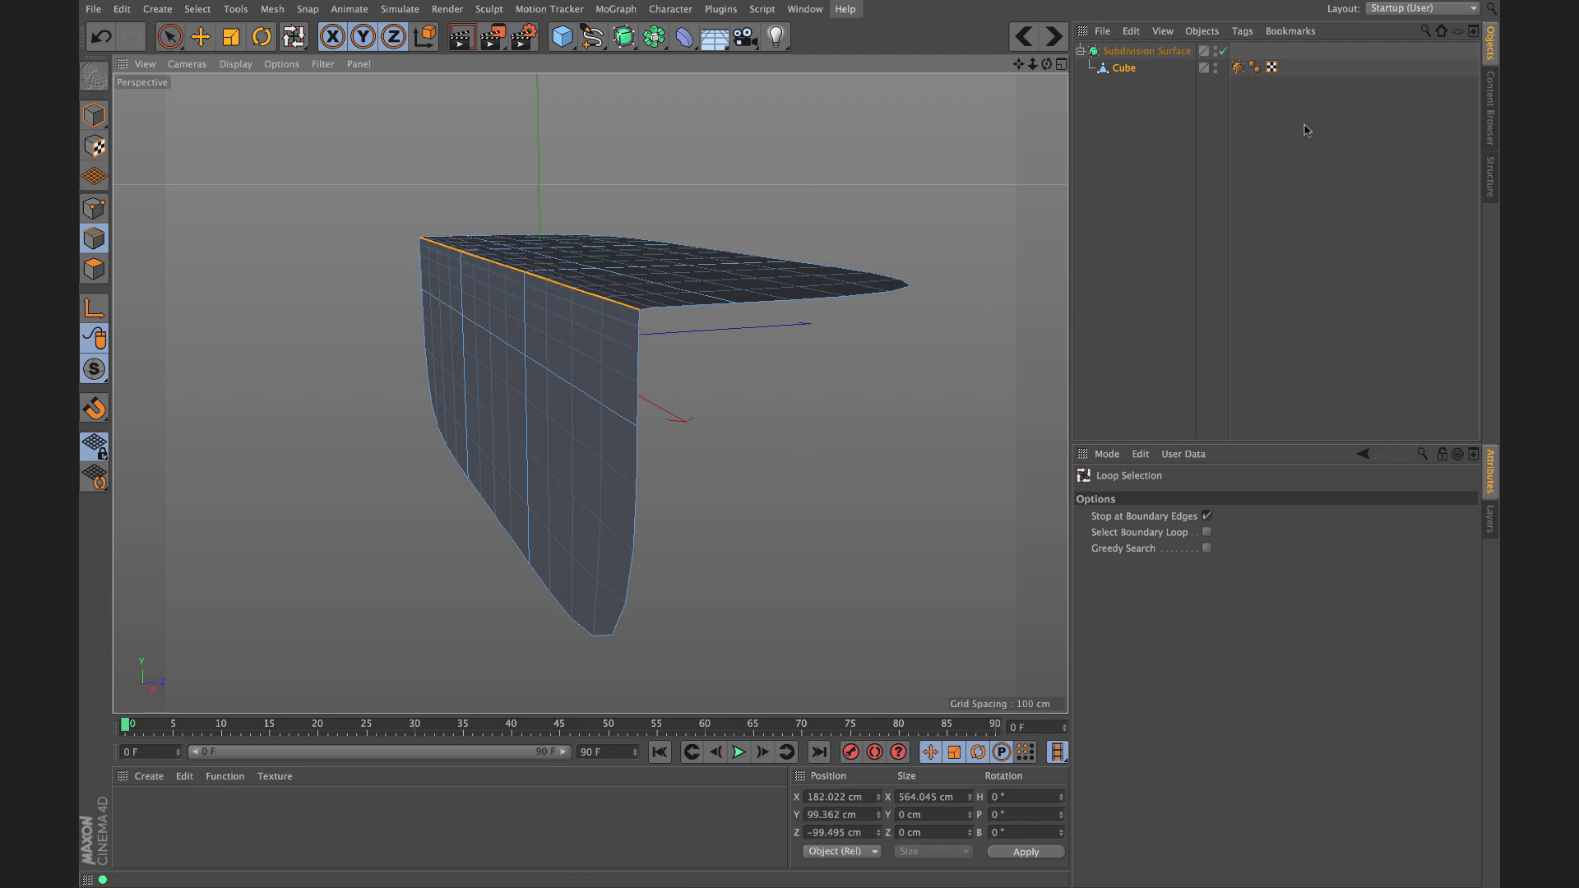
Step: Display the weight colouring of the cube's Subdivision Surface Weight tag and examine it along the corner edge
click(1238, 68)
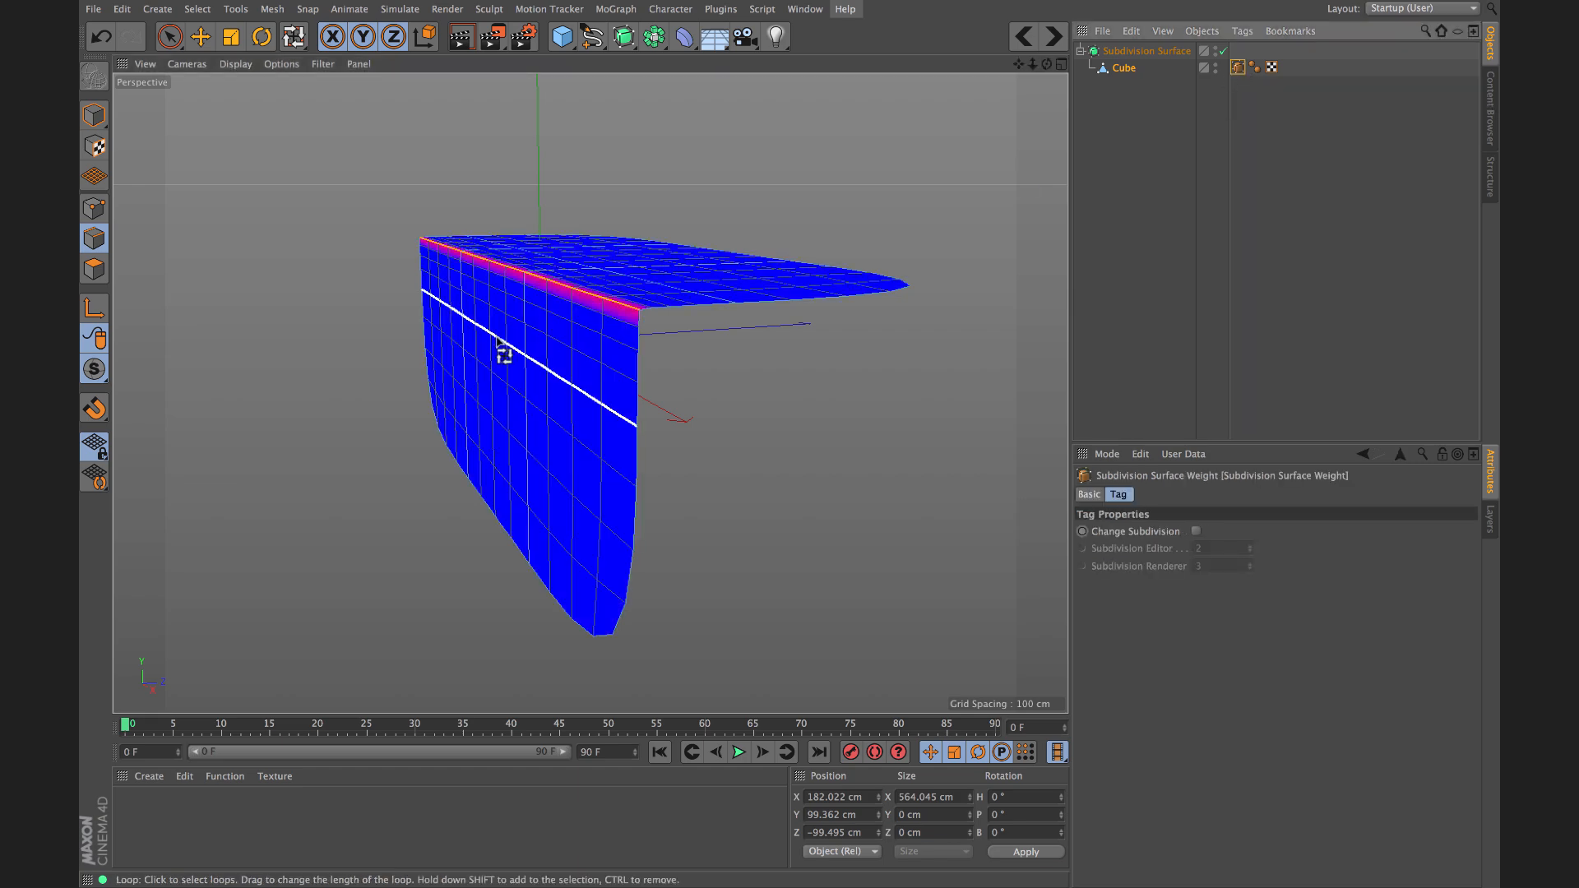
alt+drag(504, 350, 624, 318)
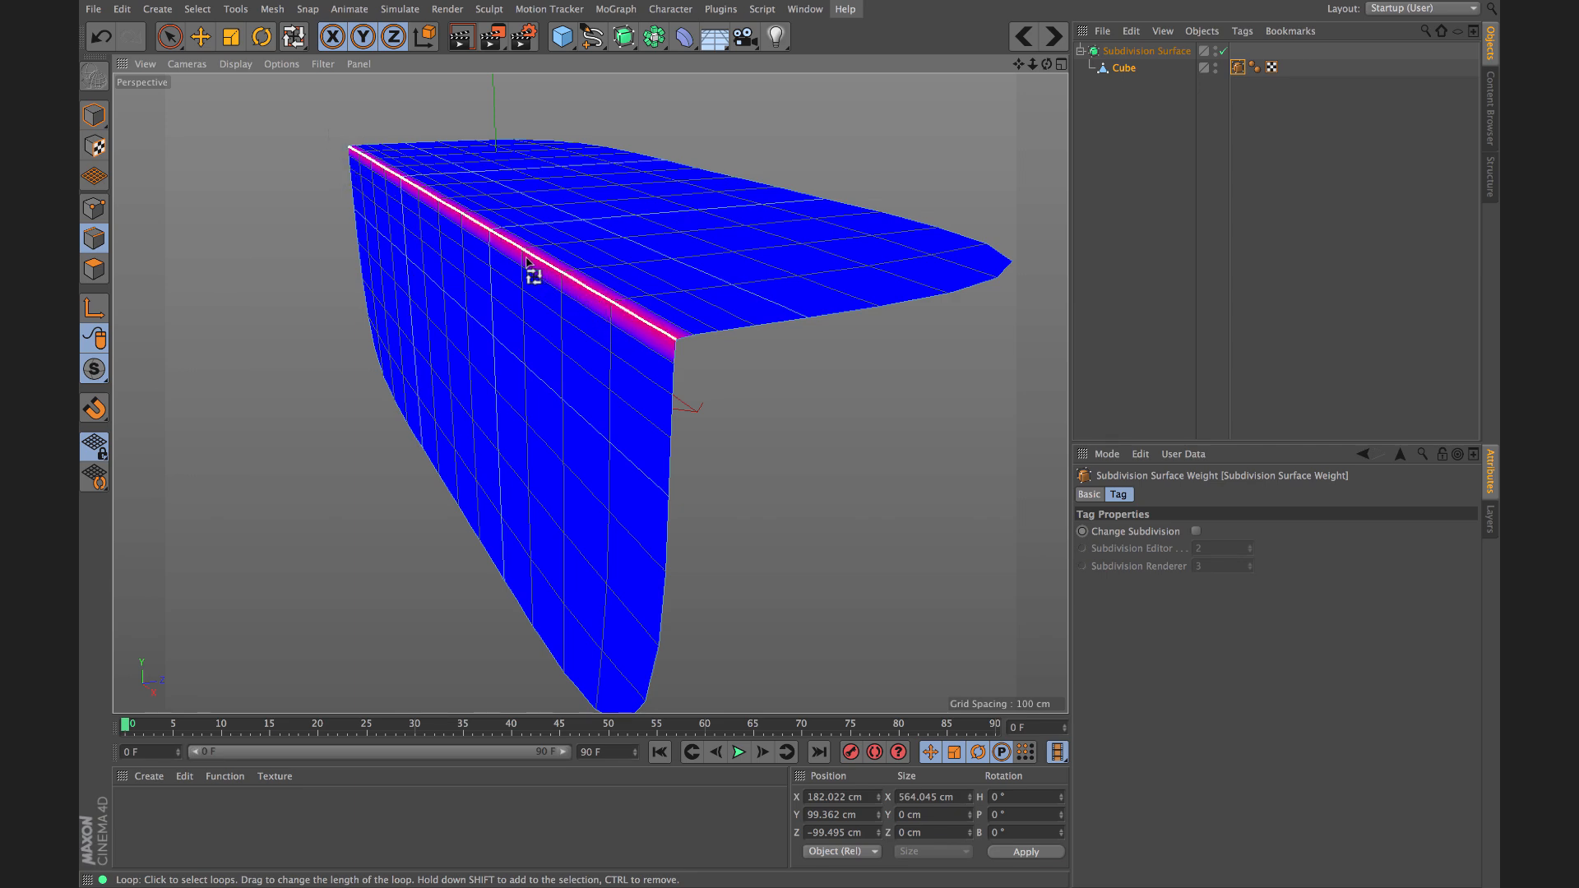
alt+drag(560, 284, 653, 309)
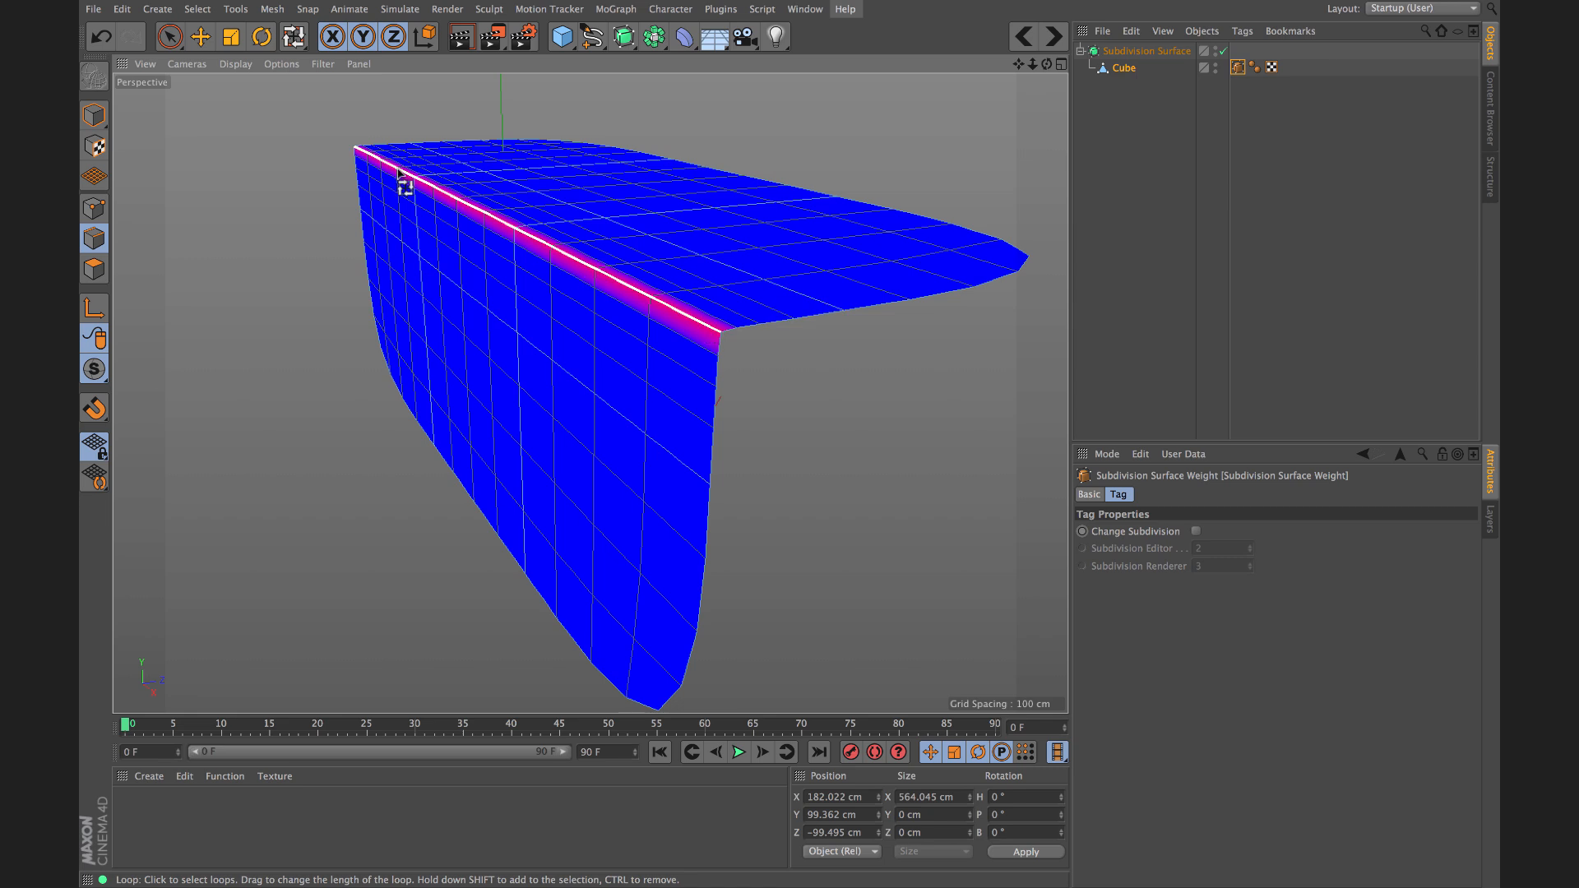
Step: Interactively lower the selected corner edge's subdivision weight all the way to zero
click(635, 290)
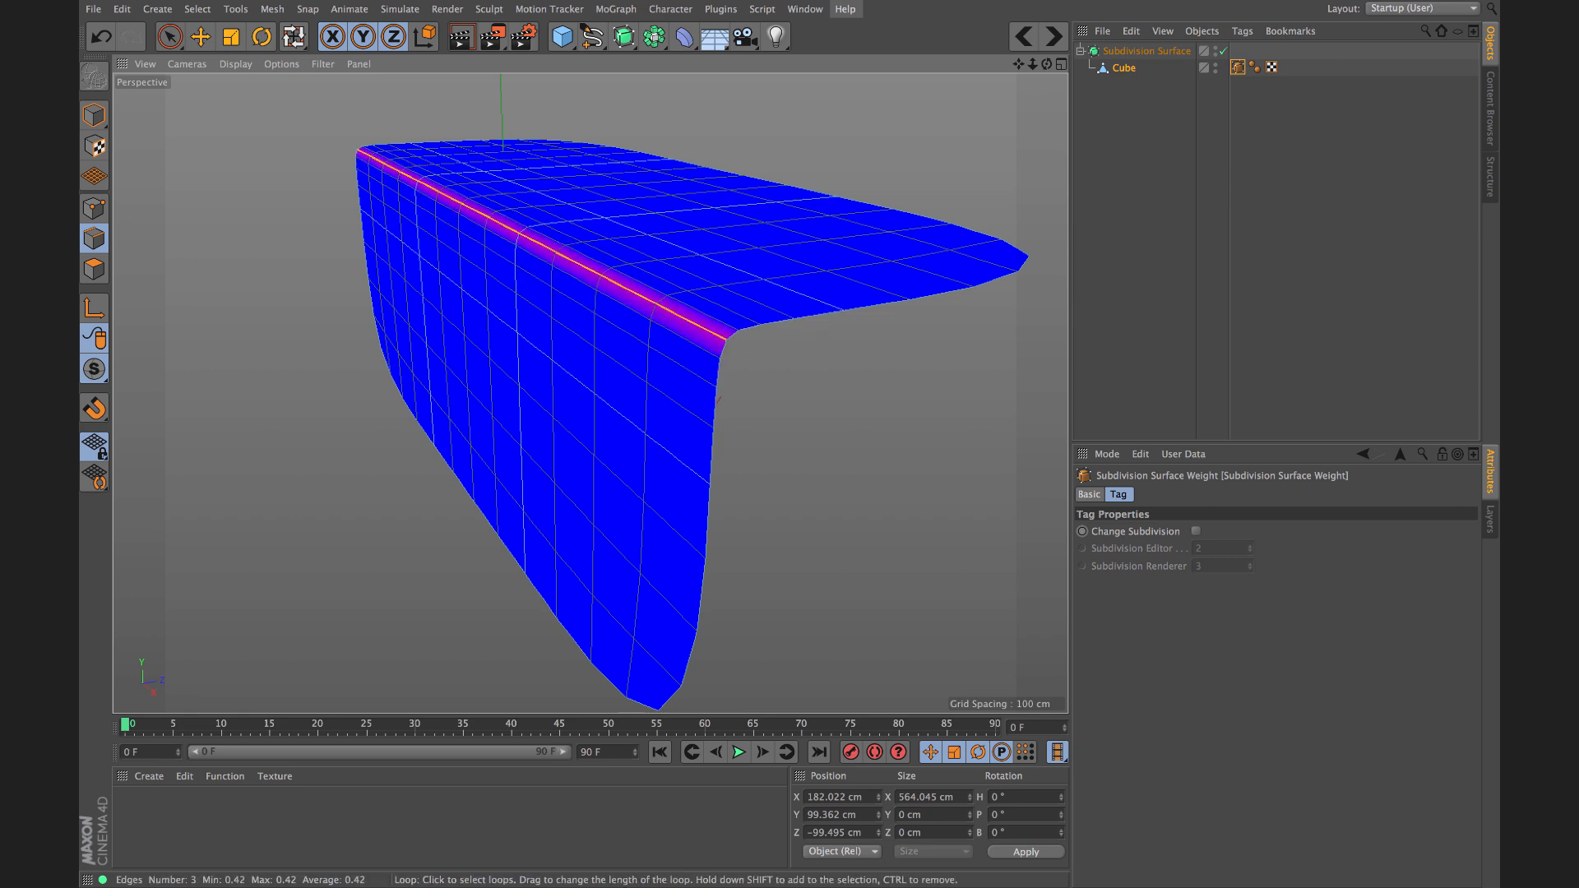
drag(635, 289, 546, 289)
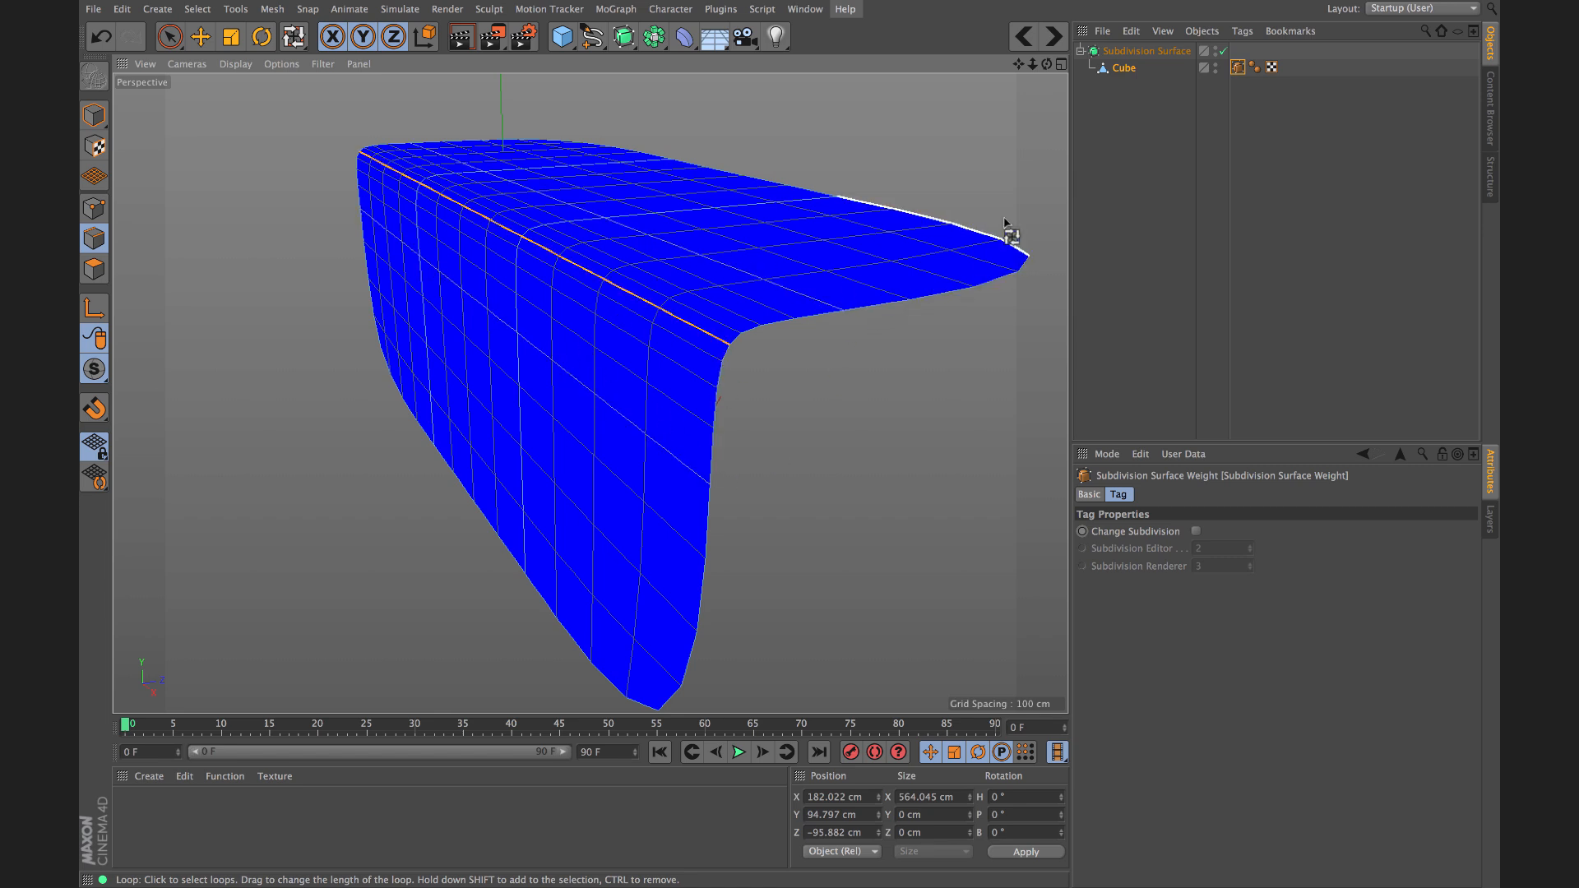
click(917, 345)
Step: Switch to Model mode, select the cube's Phong tag instead of the weight tag, and deselect all objects with Live Selection
click(93, 115)
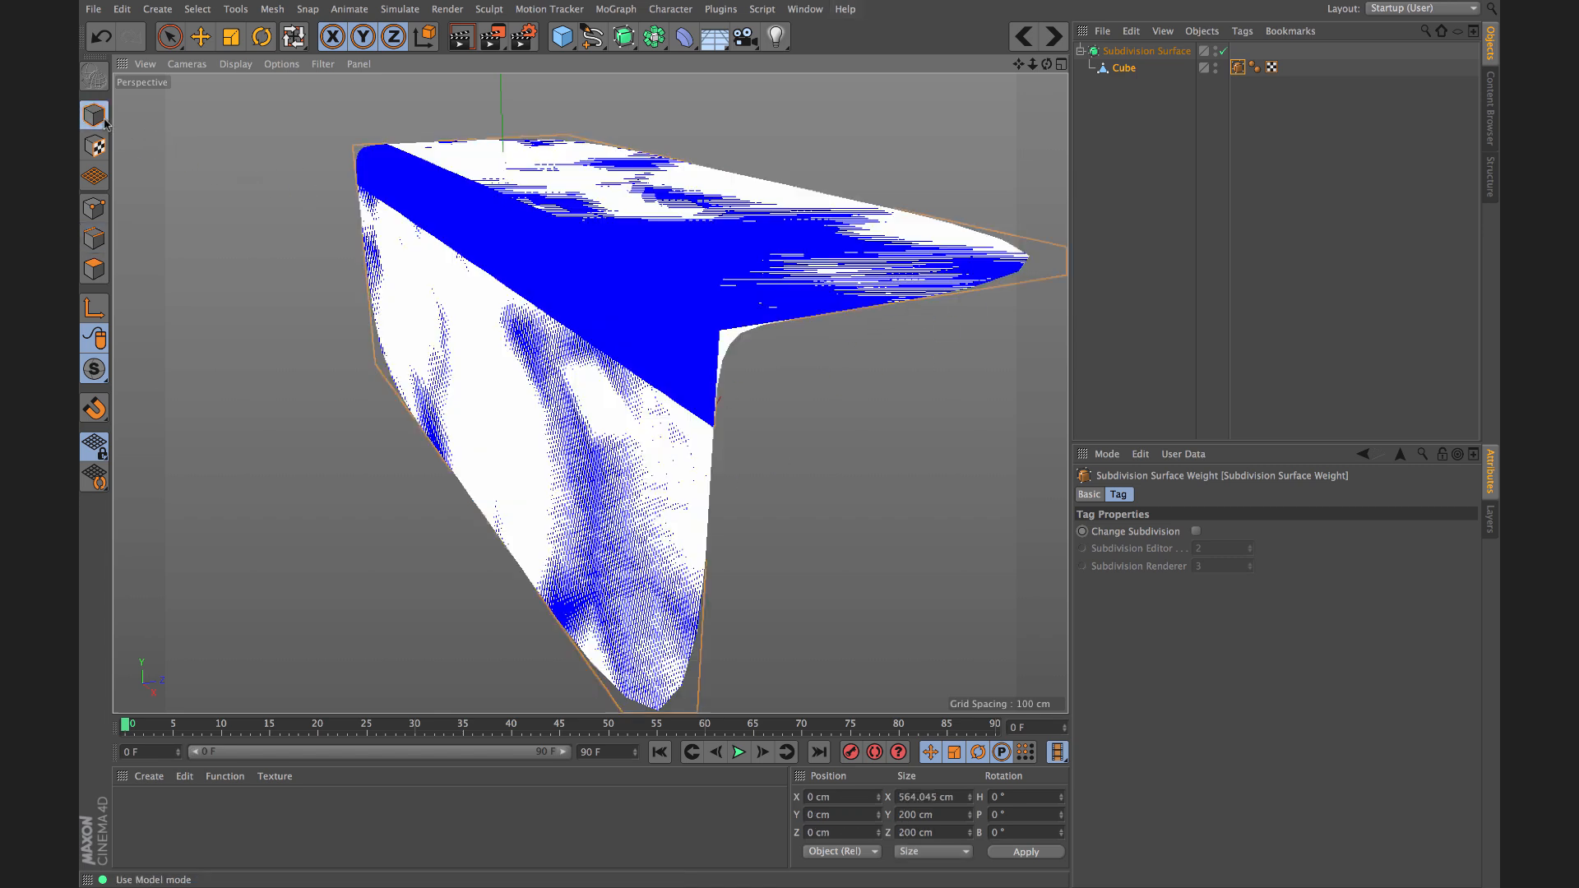
click(1122, 69)
click(1237, 68)
click(1258, 70)
click(1238, 69)
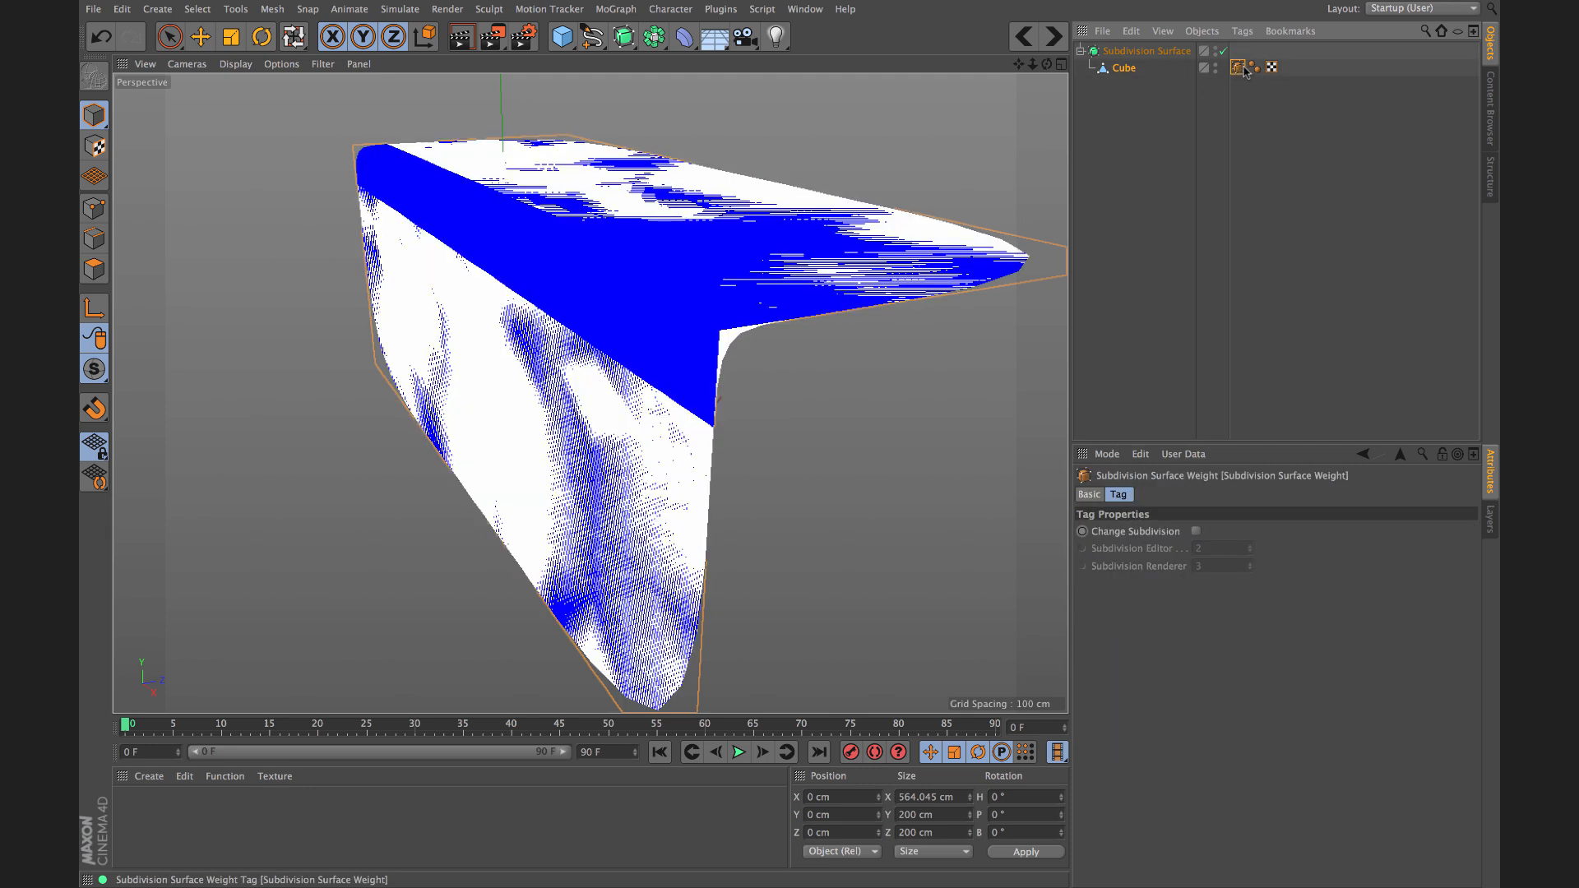
click(1254, 69)
click(169, 36)
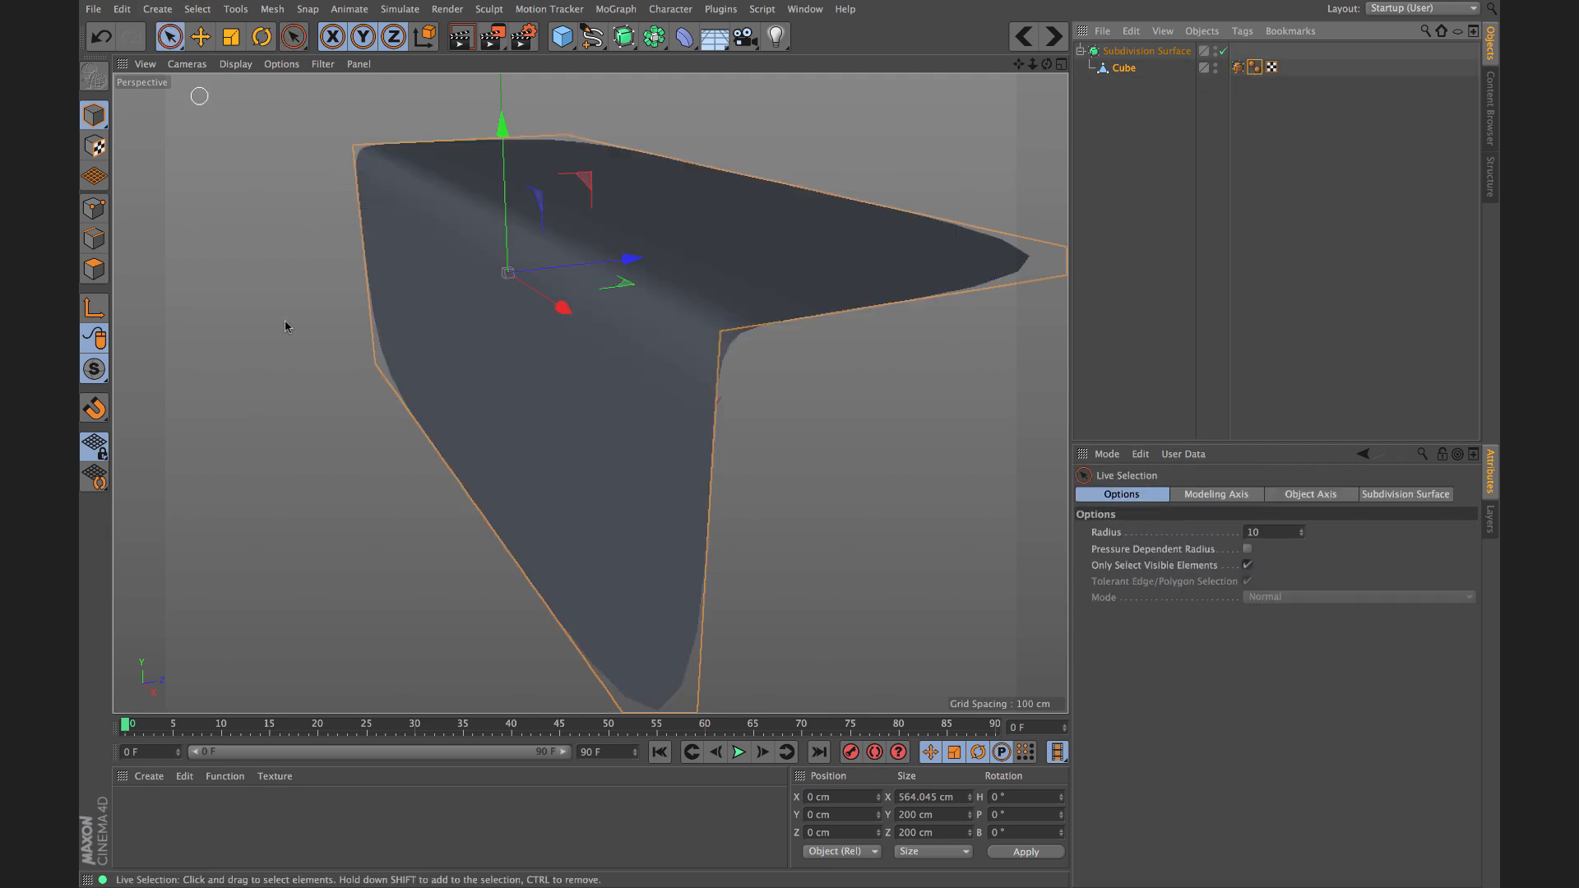
click(285, 324)
Step: Examine the shading along the rounded corner and how the support loops and cross edges run beside it
alt+right_drag(608, 299, 608, 348)
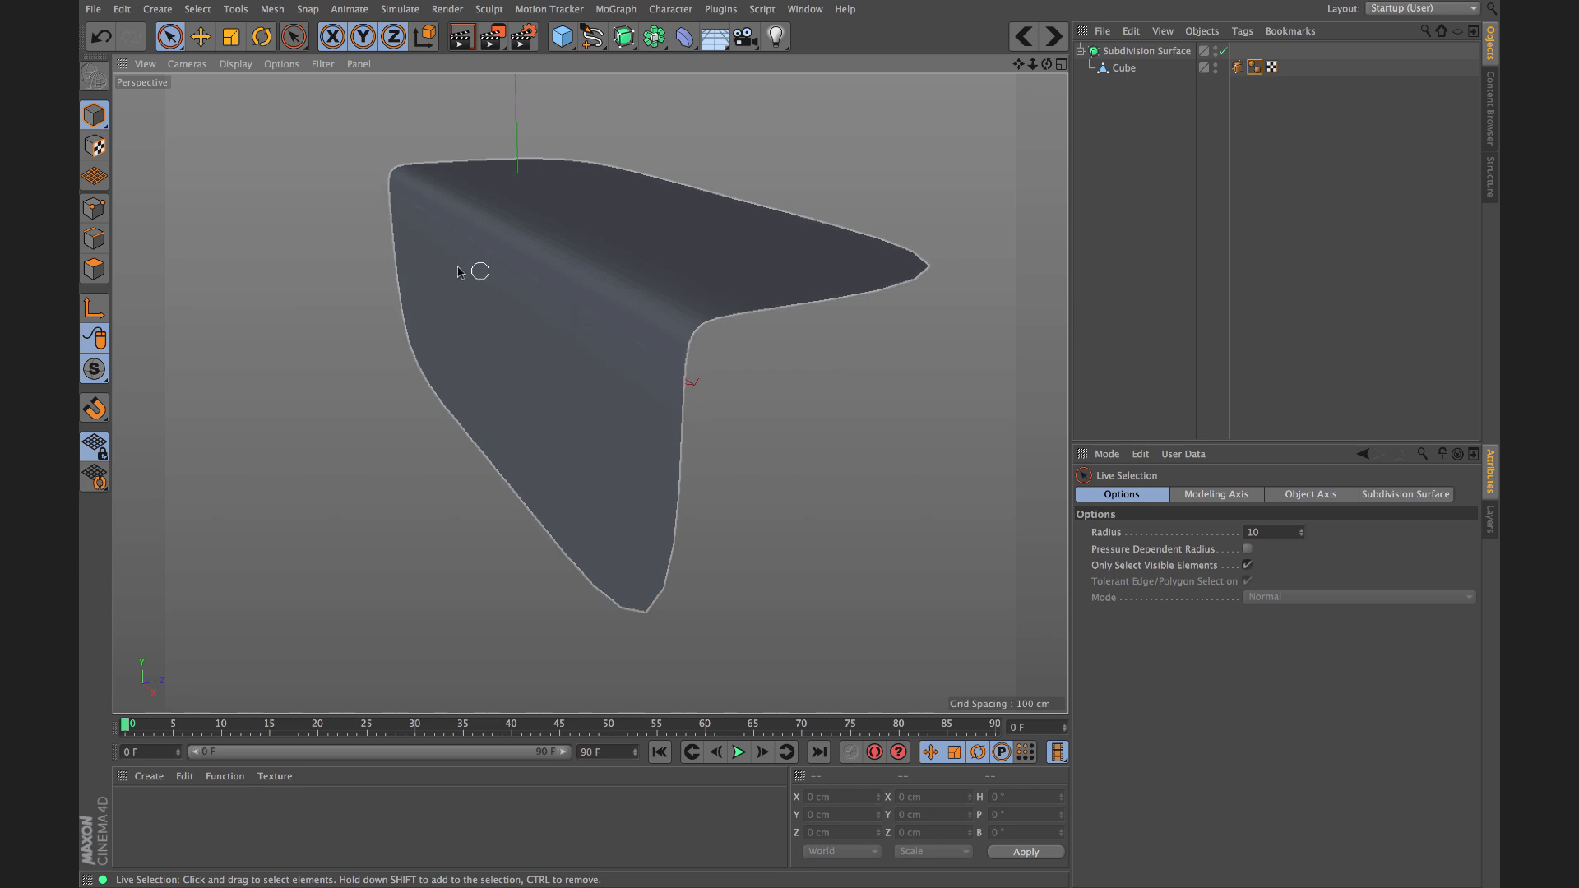
mouse_move(469, 268)
alt+mouse_down()
mouse_move(663, 261)
mouse_move(811, 304)
mouse_move(807, 271)
mouse_move(509, 277)
alt+mouse_up()
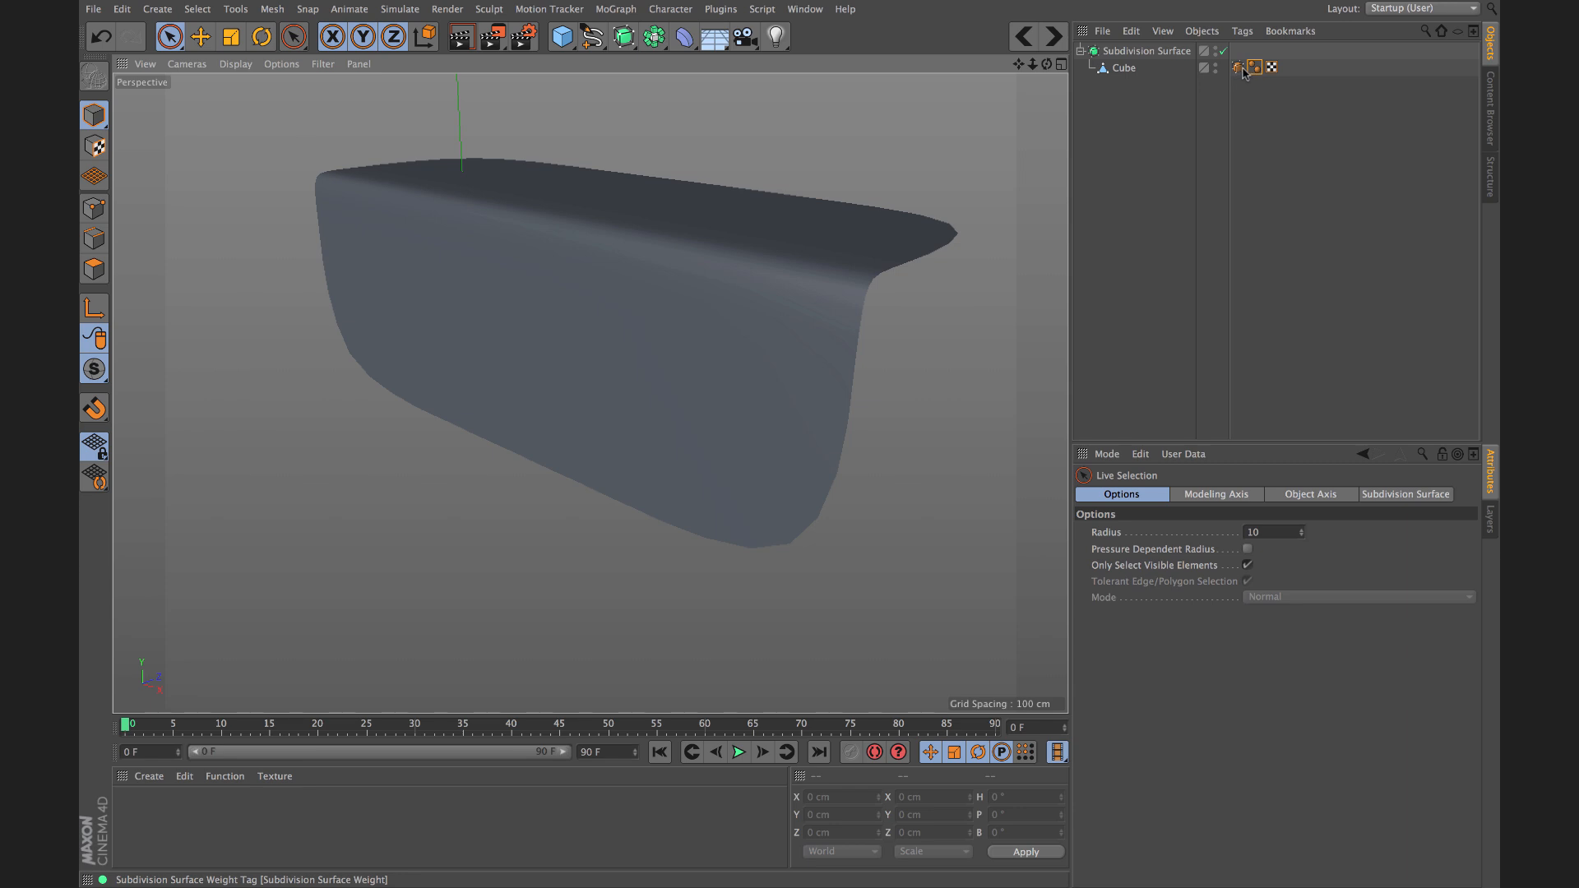
alt+drag(893, 309, 826, 380)
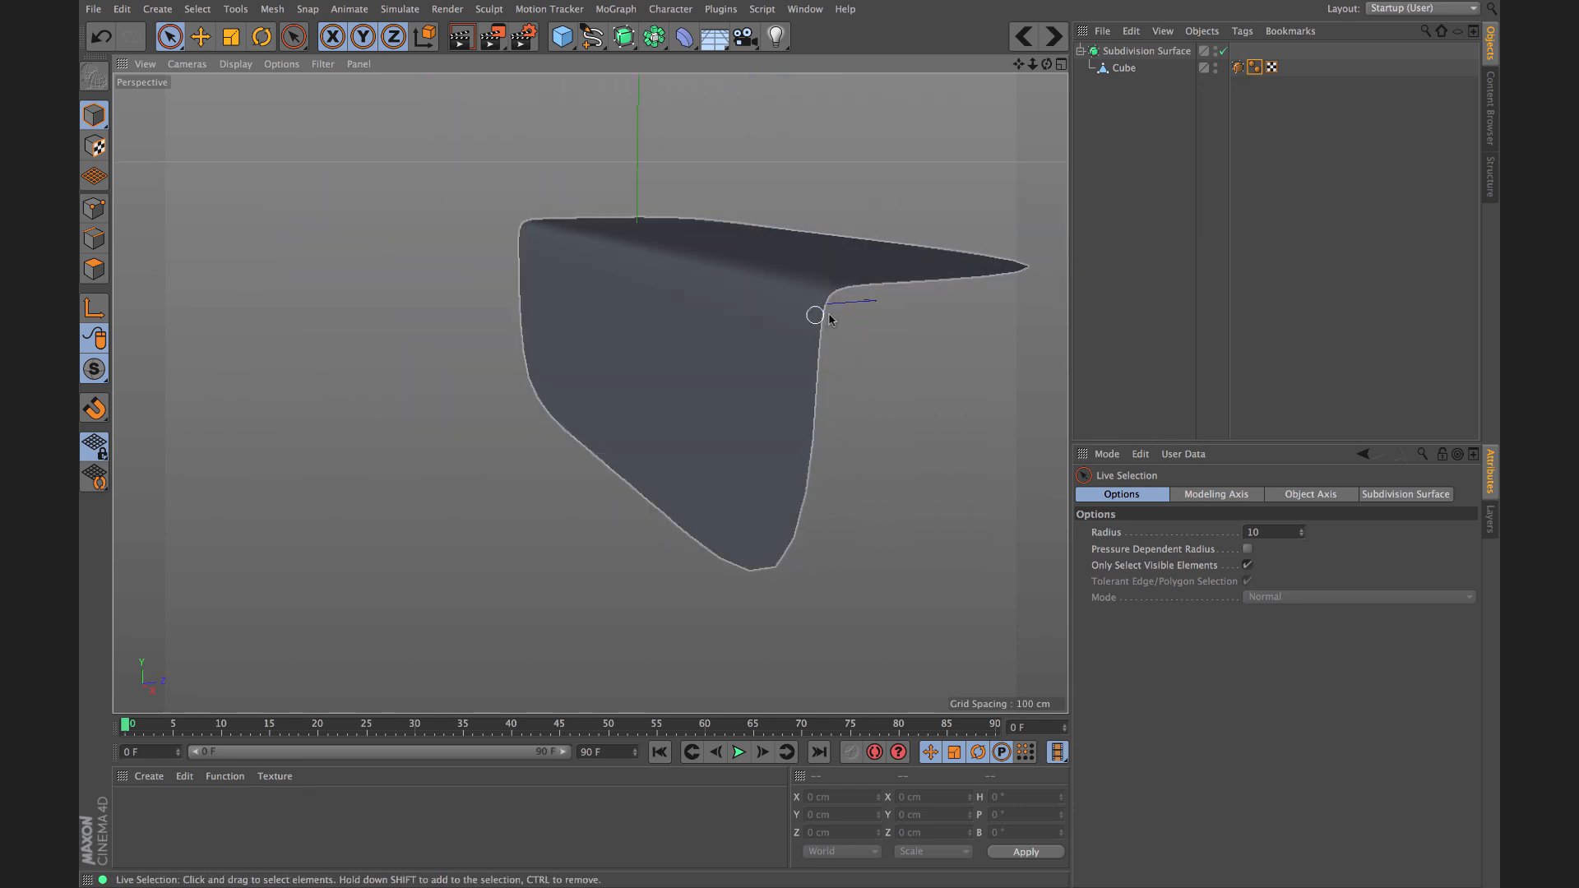
alt+drag(856, 317, 839, 310)
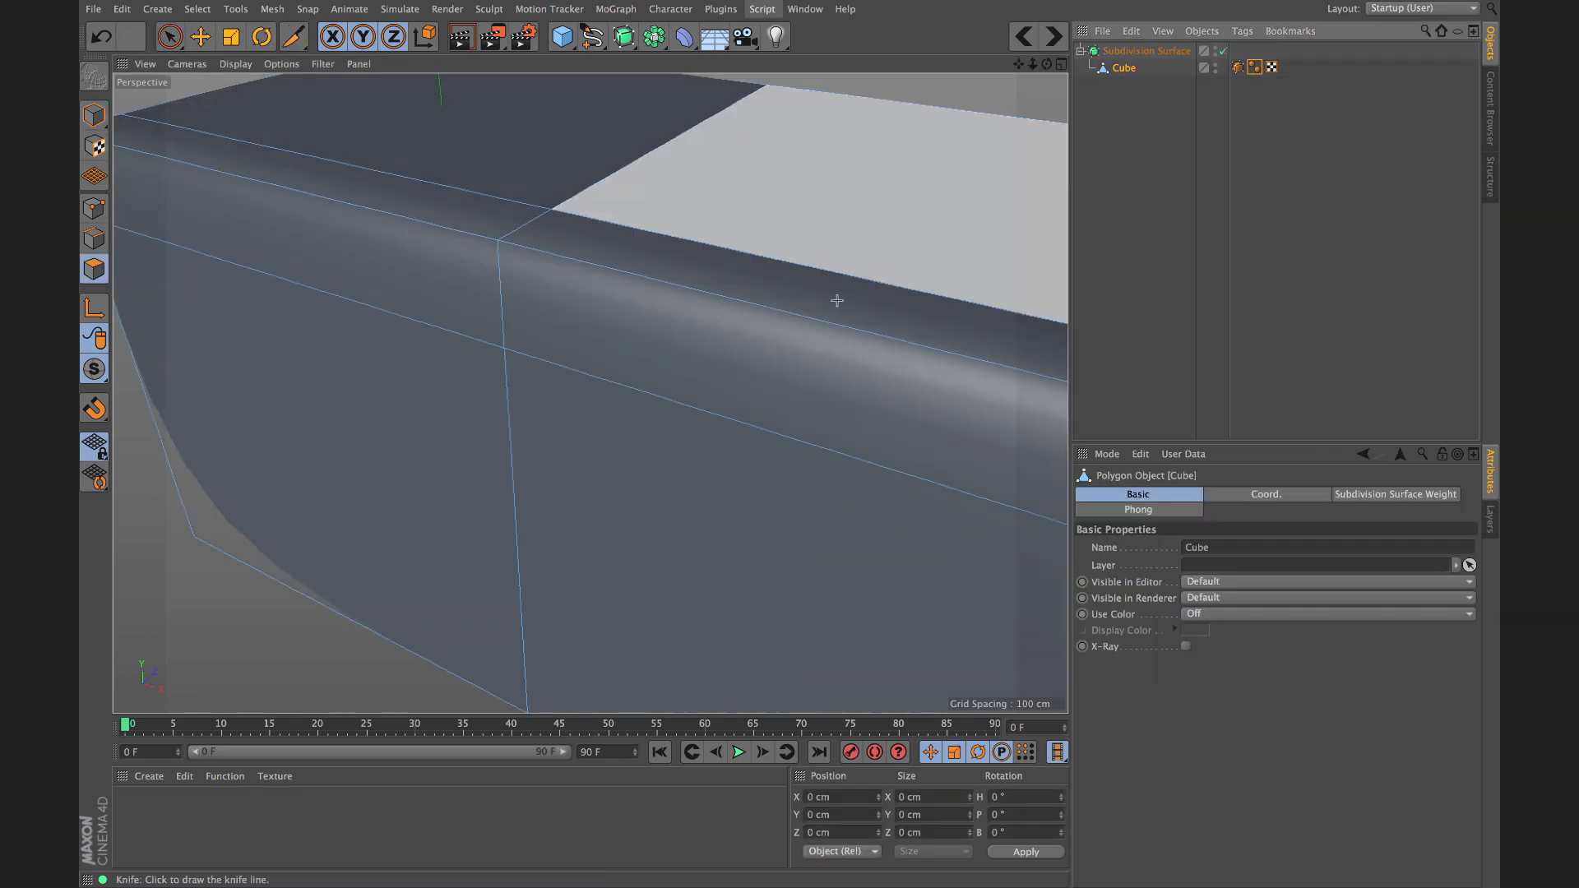
scroll(836, 300, down, 5)
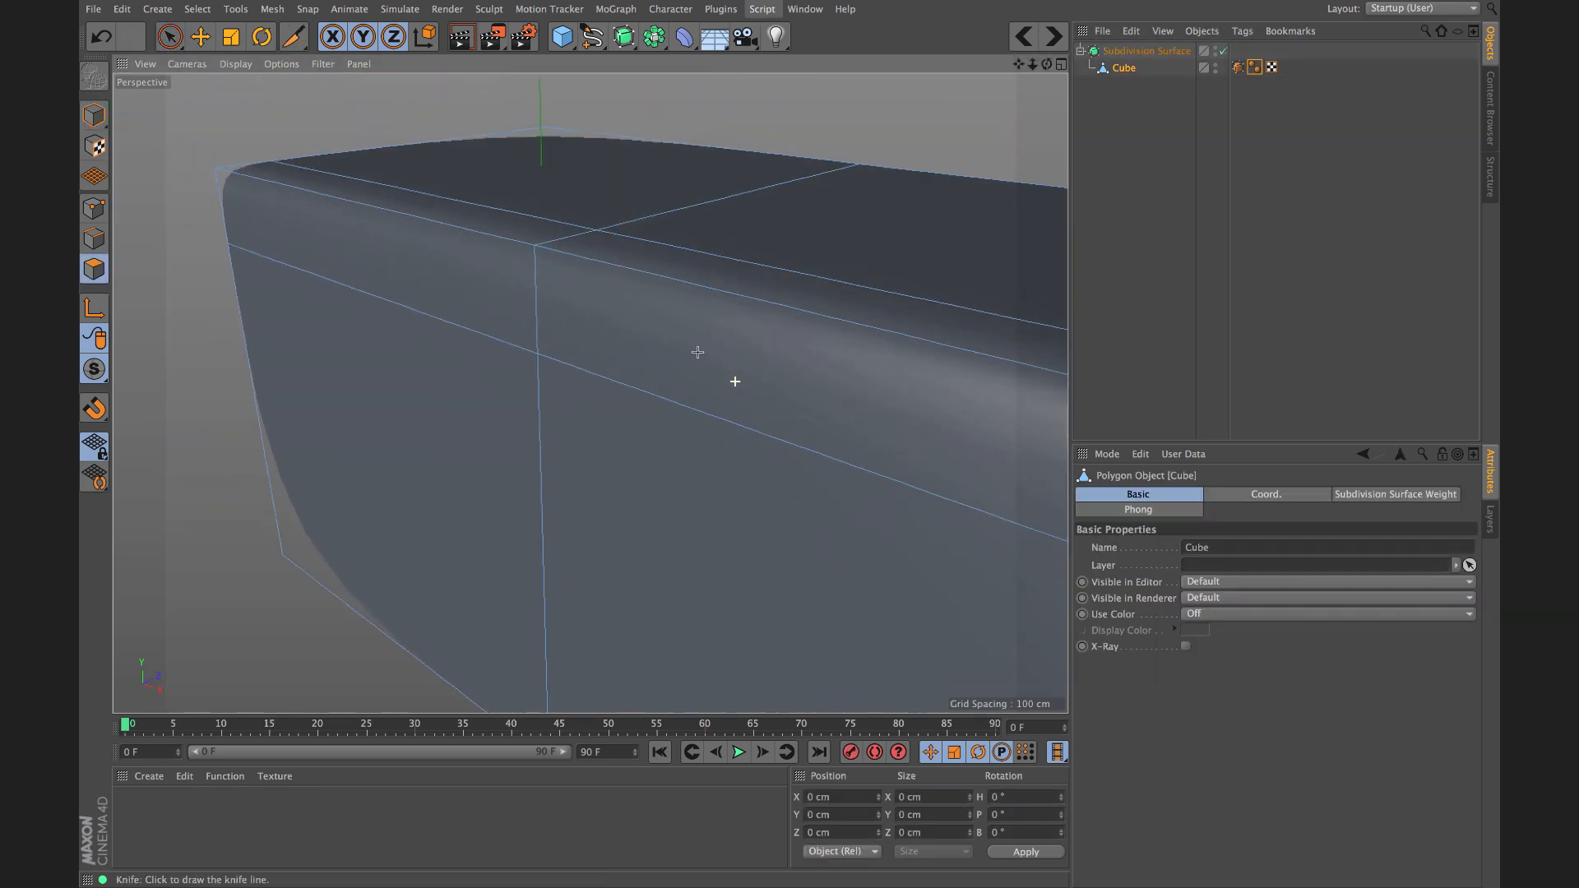
alt+drag(740, 356, 709, 353)
alt+middle_drag(617, 329, 501, 303)
mouse_move(691, 356)
alt+mouse_down()
mouse_move(659, 353)
mouse_move(684, 350)
alt+mouse_up()
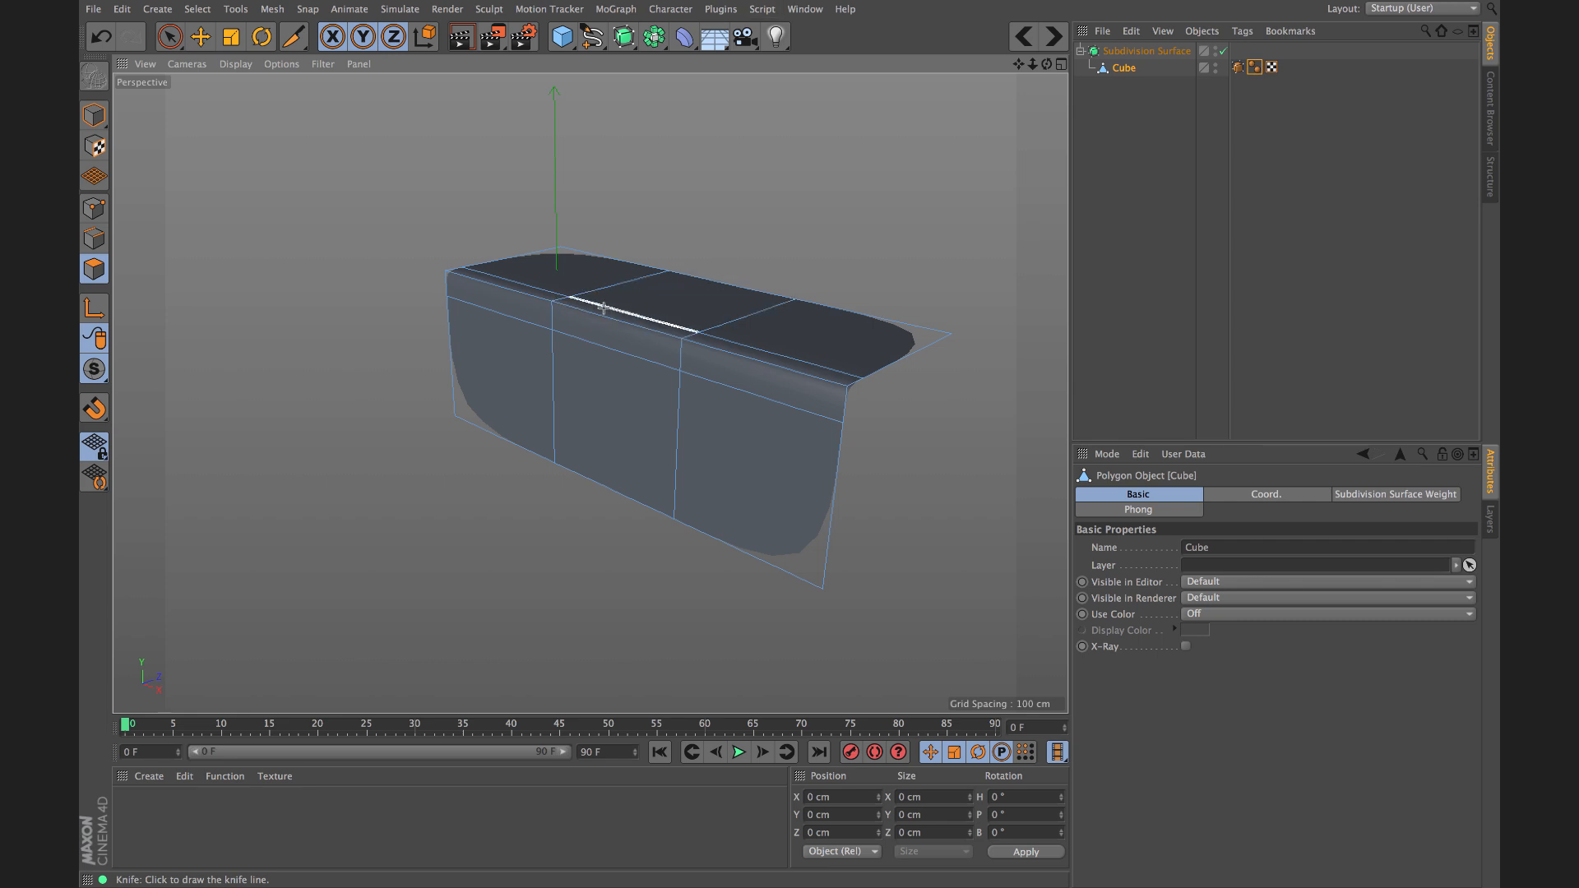
scroll(623, 378, up, 5)
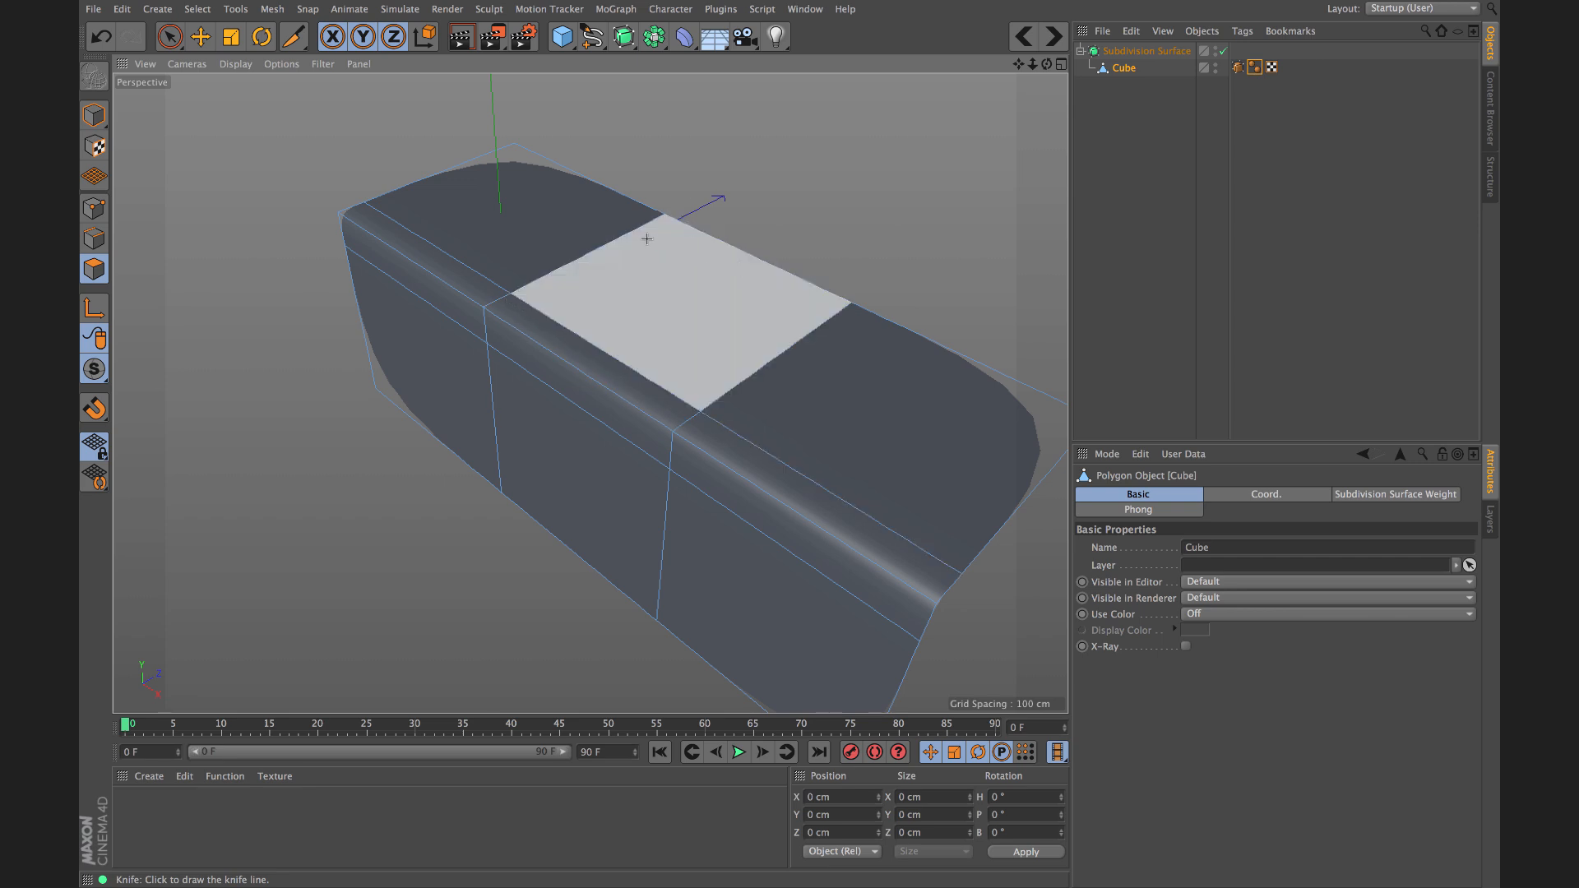
alt+middle_drag(542, 382, 610, 357)
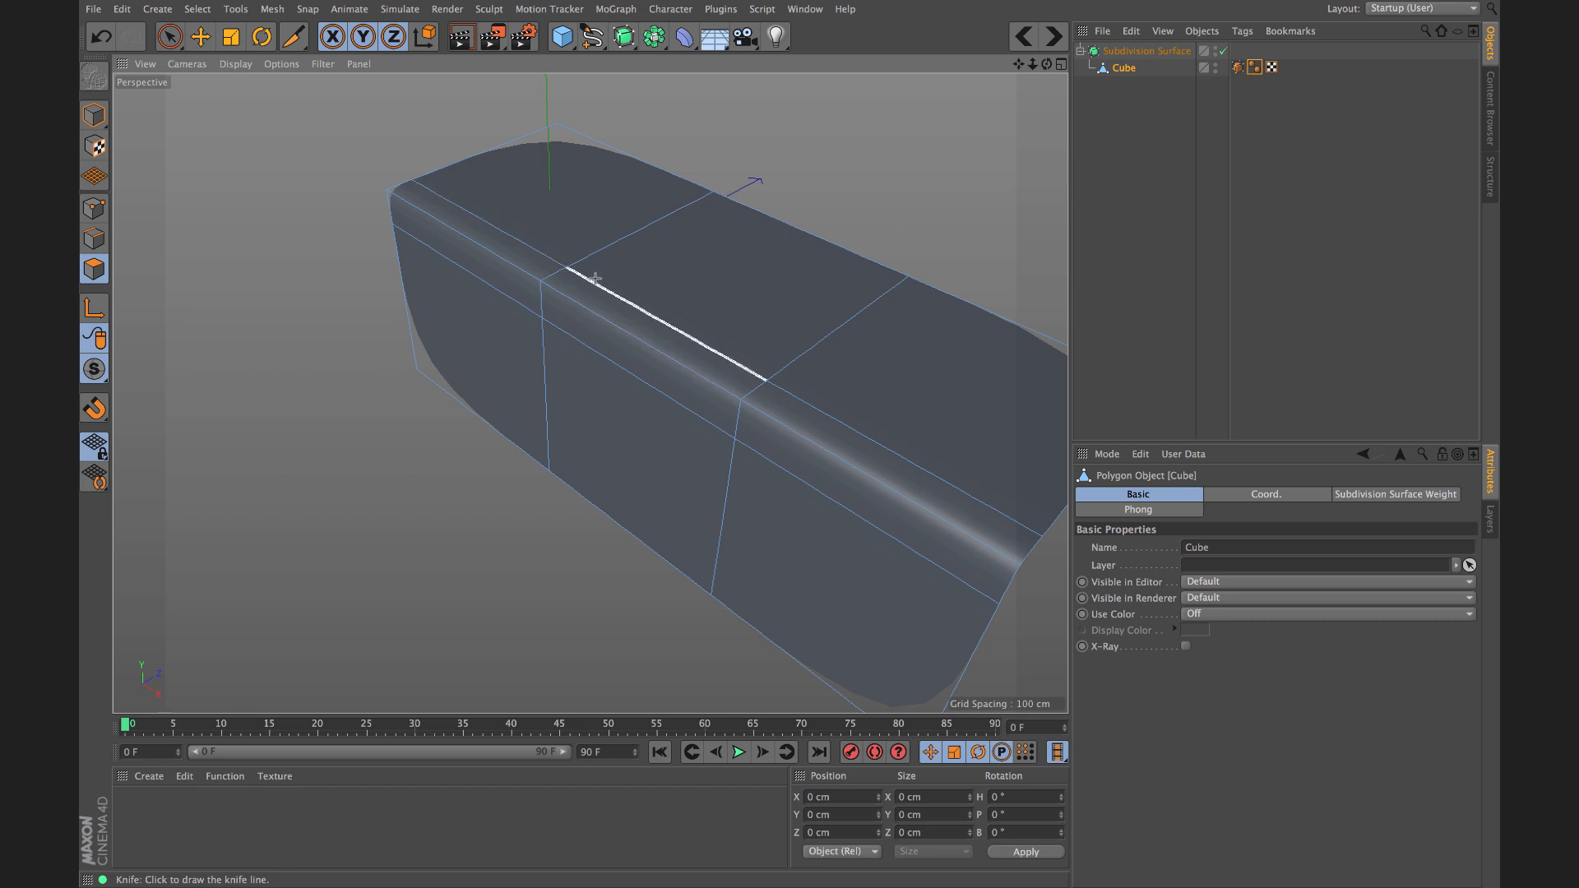
Step: Knife-cut from the left corner-edge vertex to two points on the top-face support loop and two on the side-face support loop
scroll(551, 286, up, 5)
mouse_move(522, 310)
alt+mouse_down()
mouse_move(822, 250)
mouse_move(568, 283)
mouse_move(561, 248)
mouse_move(575, 310)
mouse_move(529, 269)
alt+mouse_up()
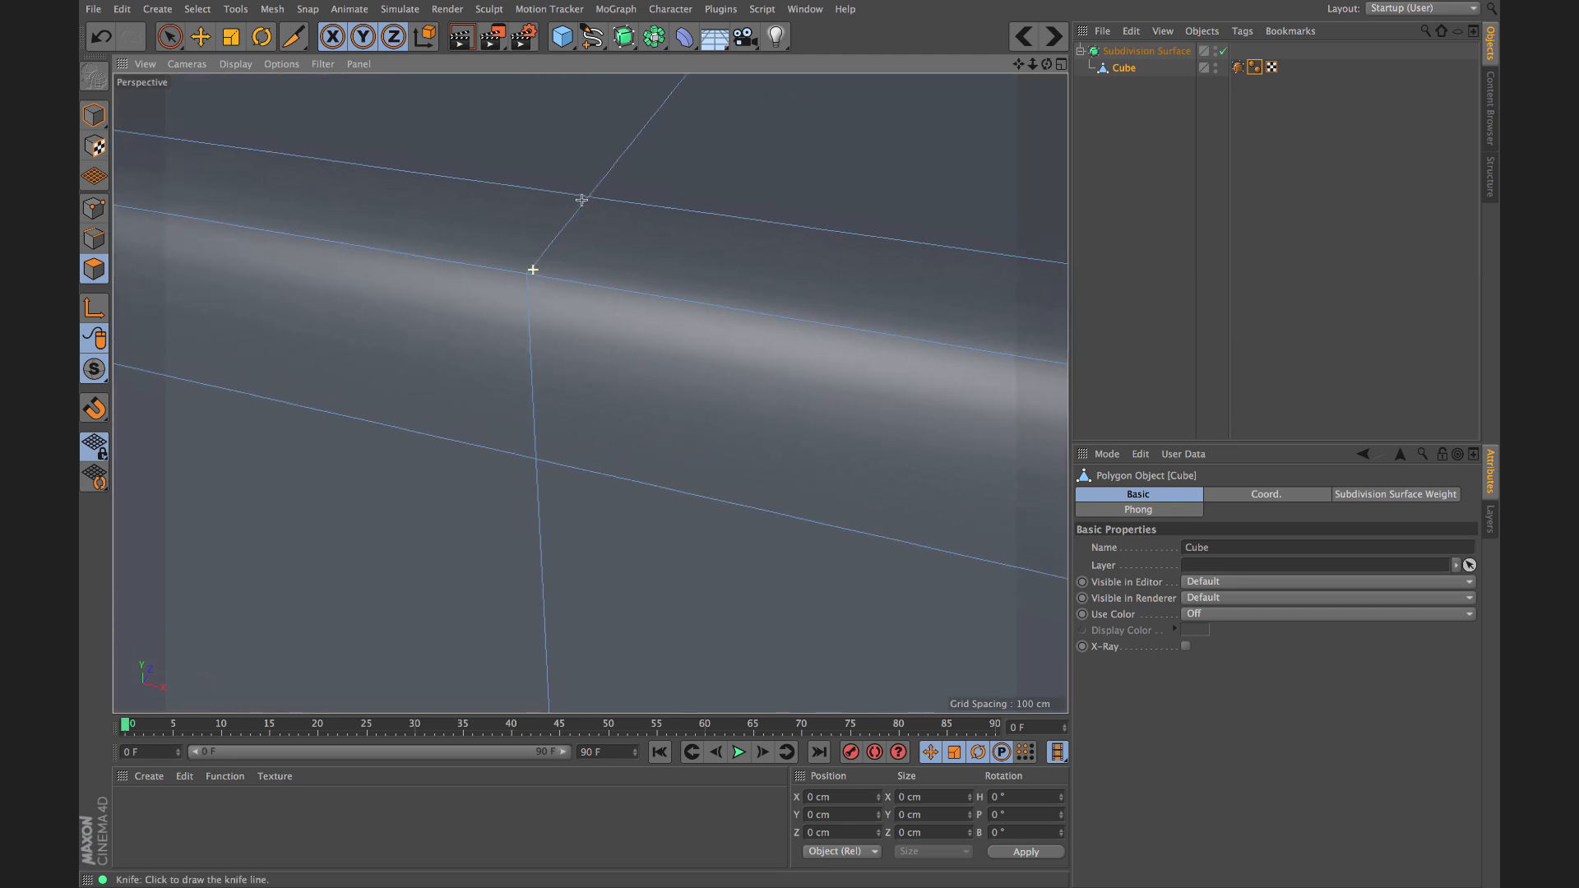
click(527, 273)
click(663, 212)
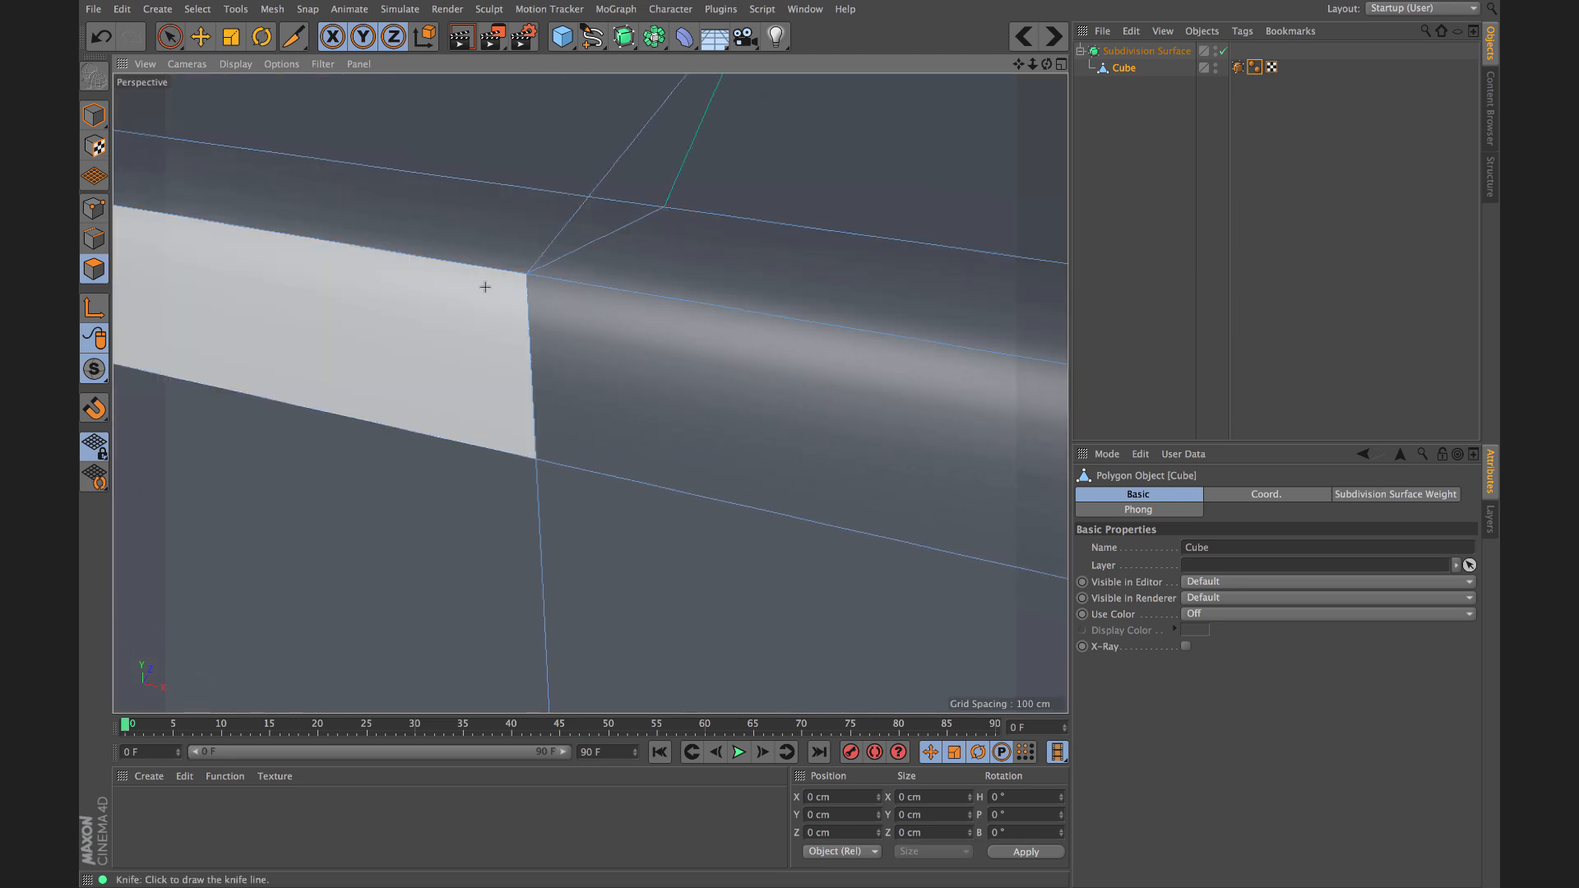
click(455, 441)
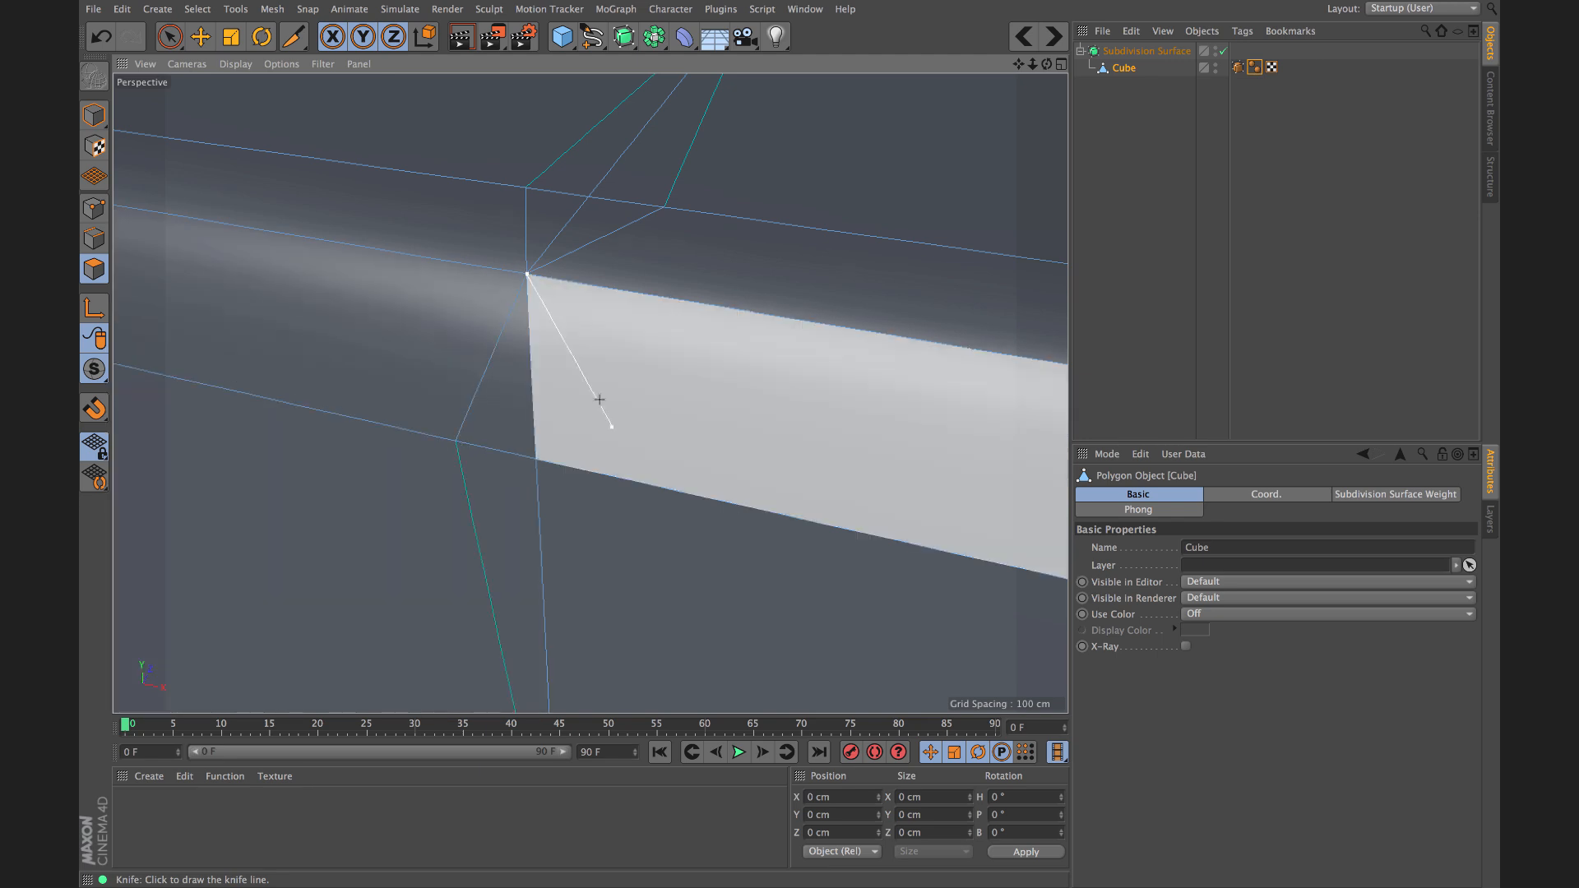
click(527, 273)
click(624, 478)
Step: Add three more Knife cuts from the same corner vertex, one to the top-face support loop and two to the side-face loop
click(527, 274)
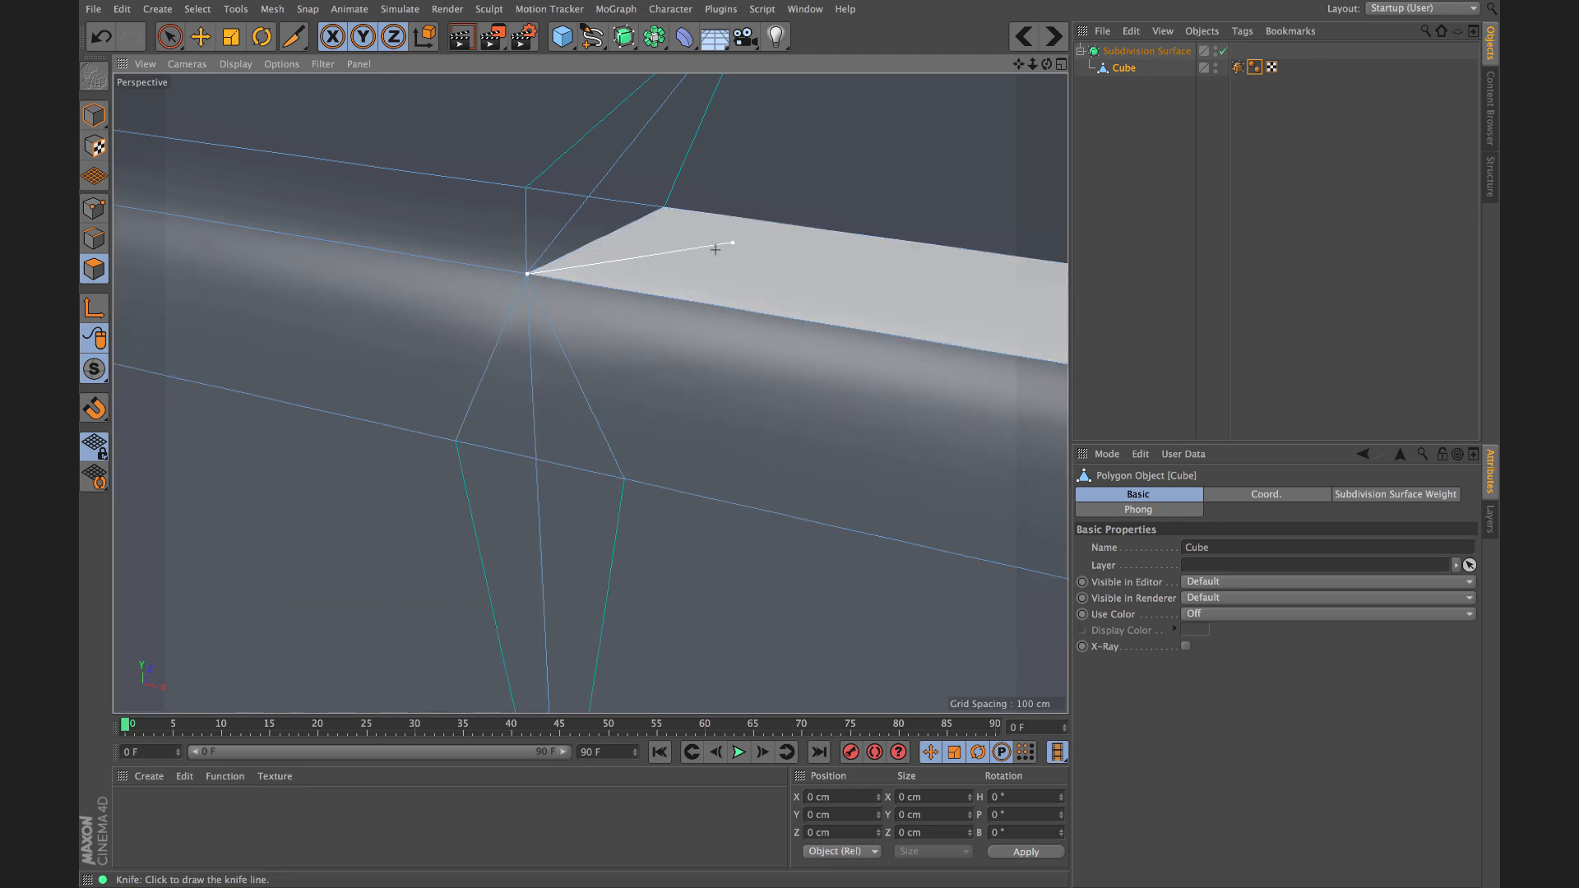
click(752, 216)
click(527, 273)
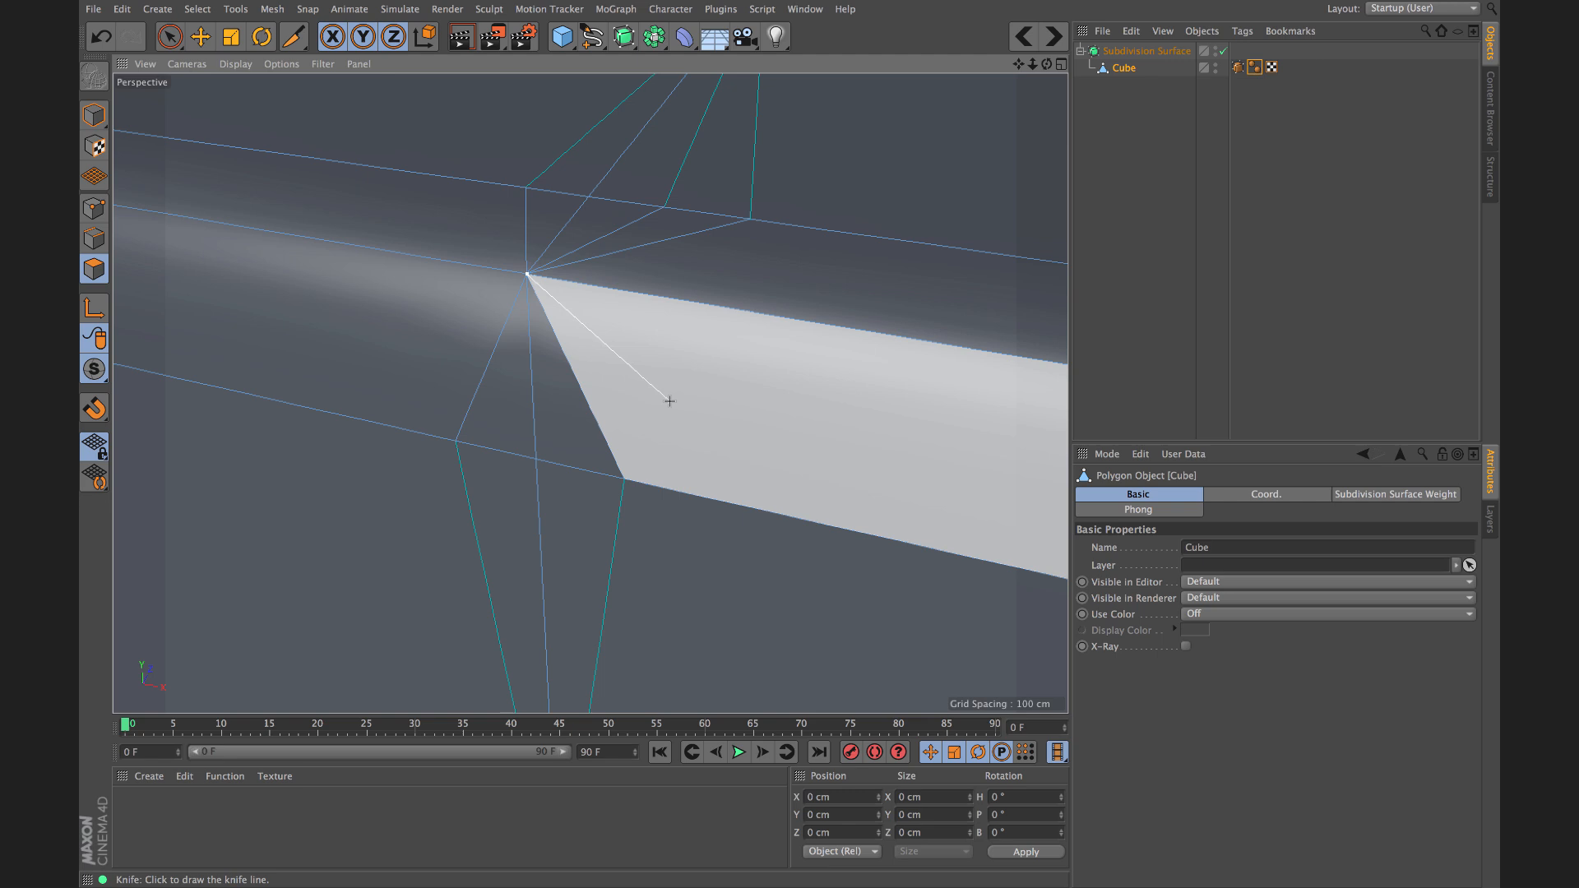
click(676, 490)
click(527, 274)
click(334, 414)
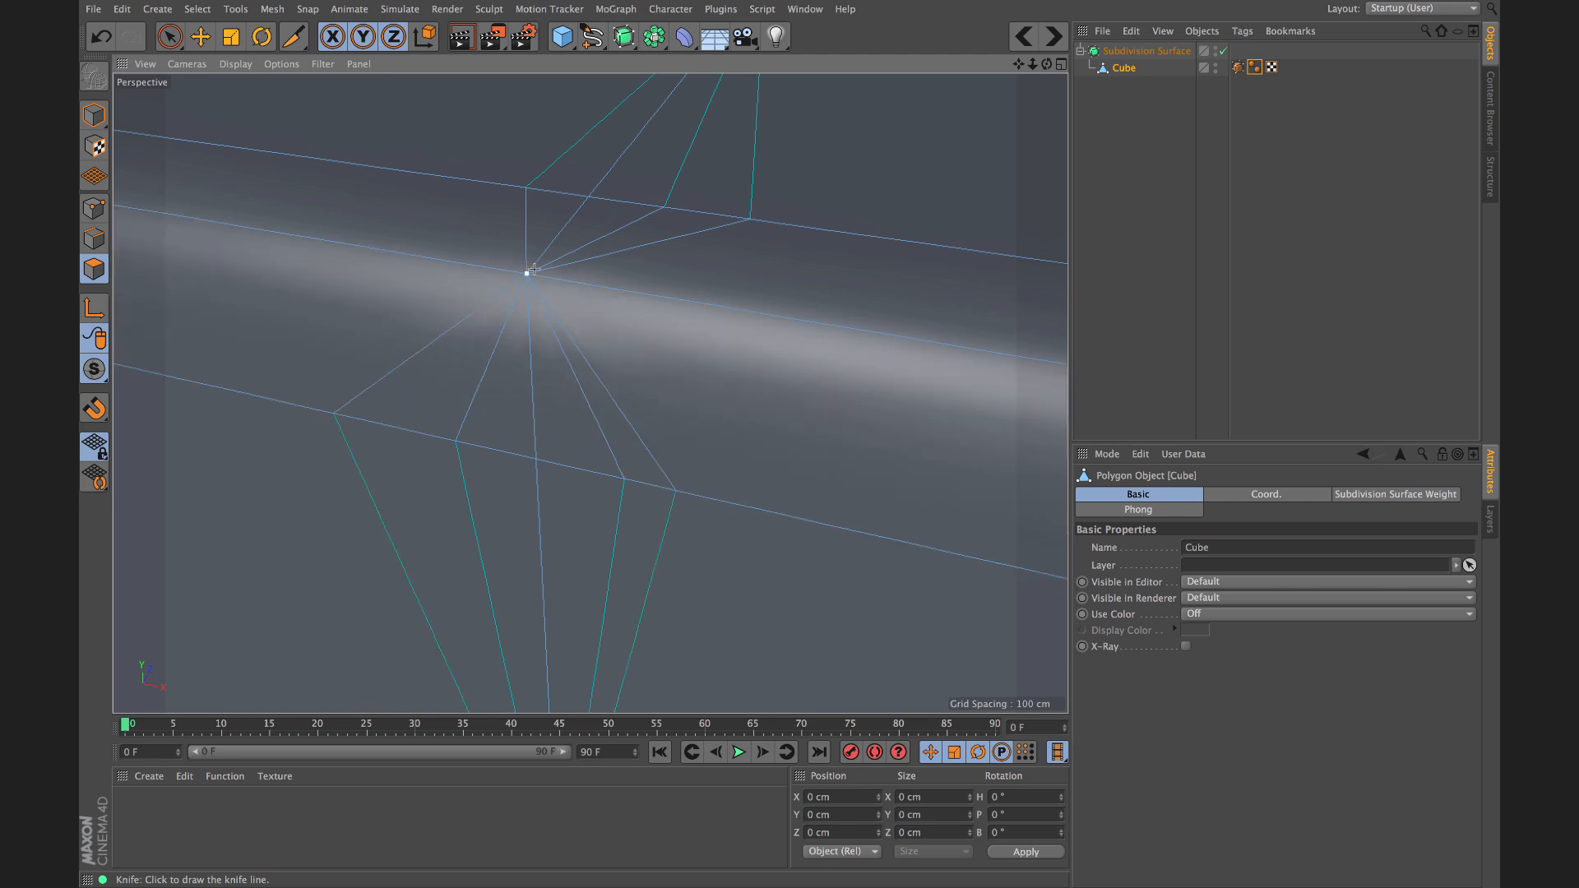
Step: Knife-cut from the corner-edge vertex to two more points on the opposite side of the top-face support loop
click(527, 272)
alt+drag(541, 284, 592, 257)
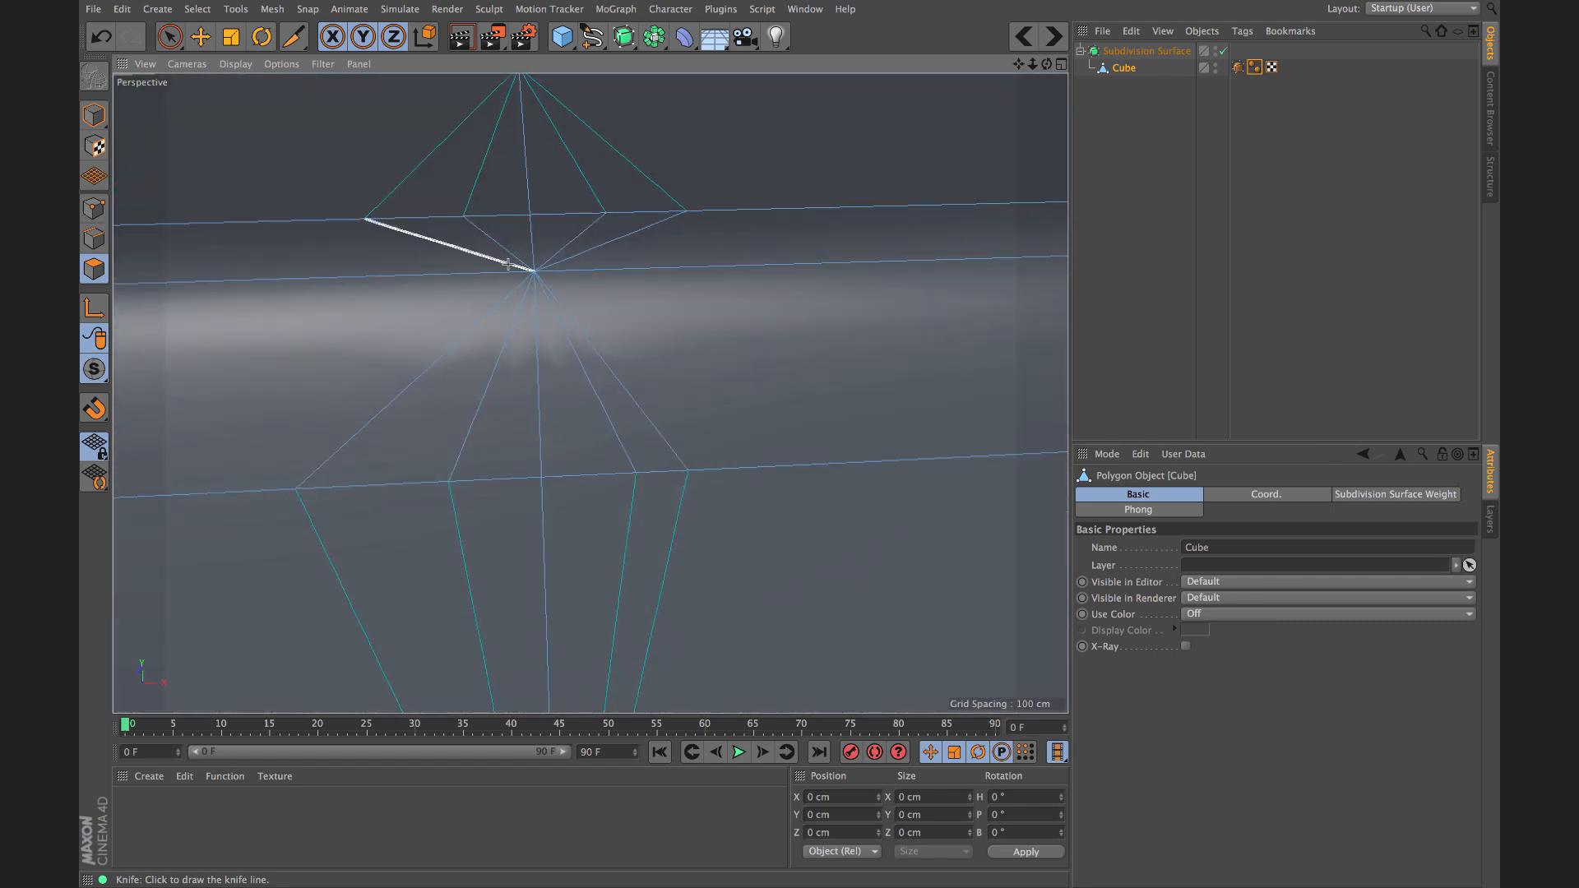
alt+drag(502, 328, 430, 329)
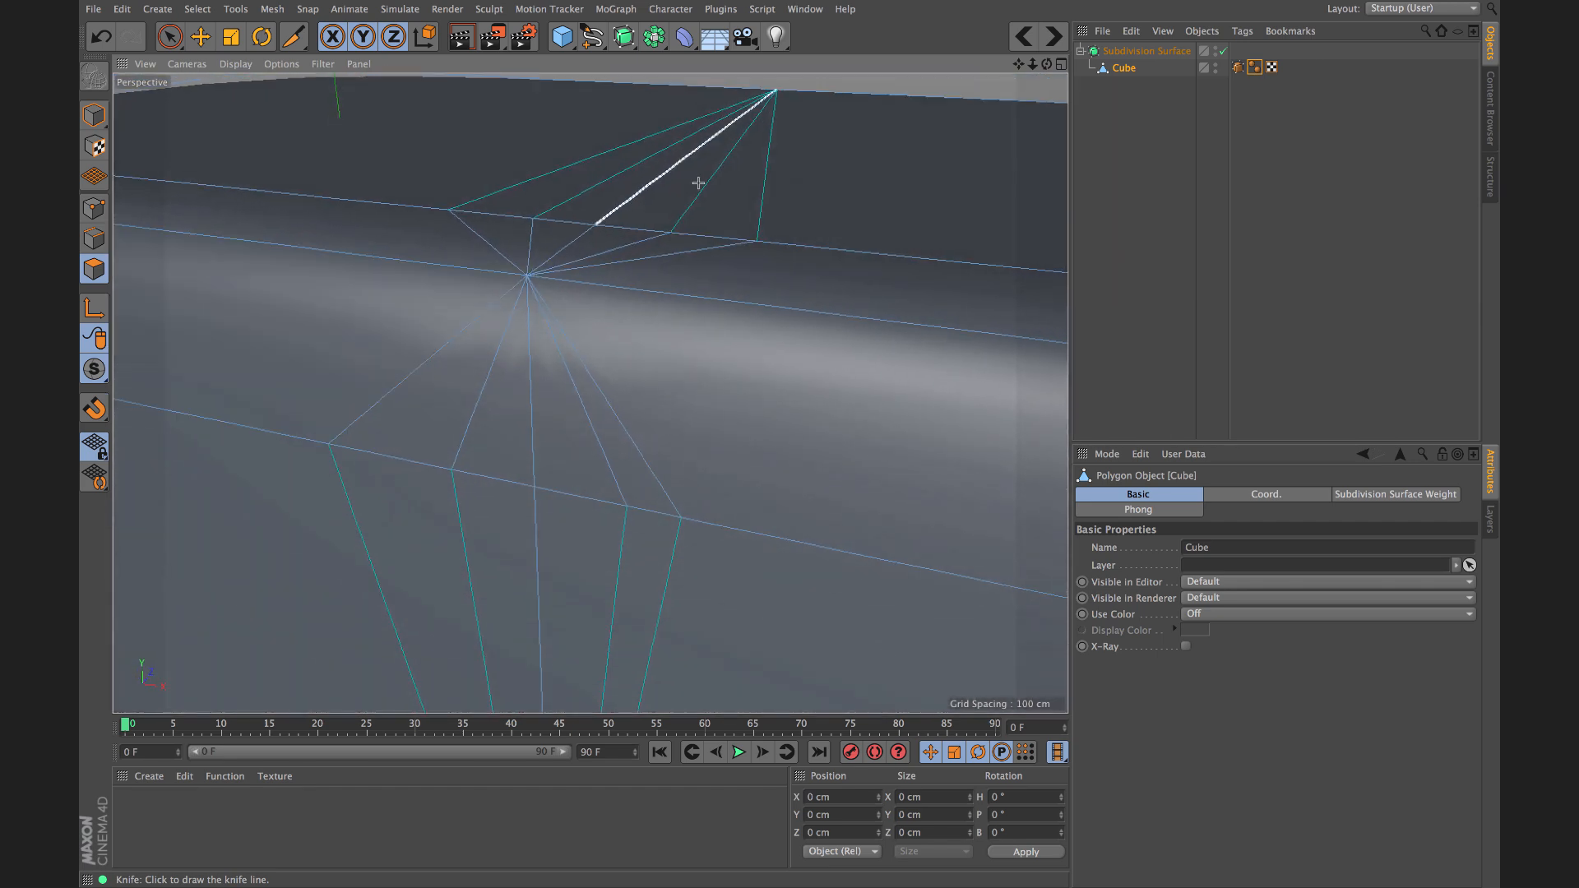
scroll(526, 312, up, 3)
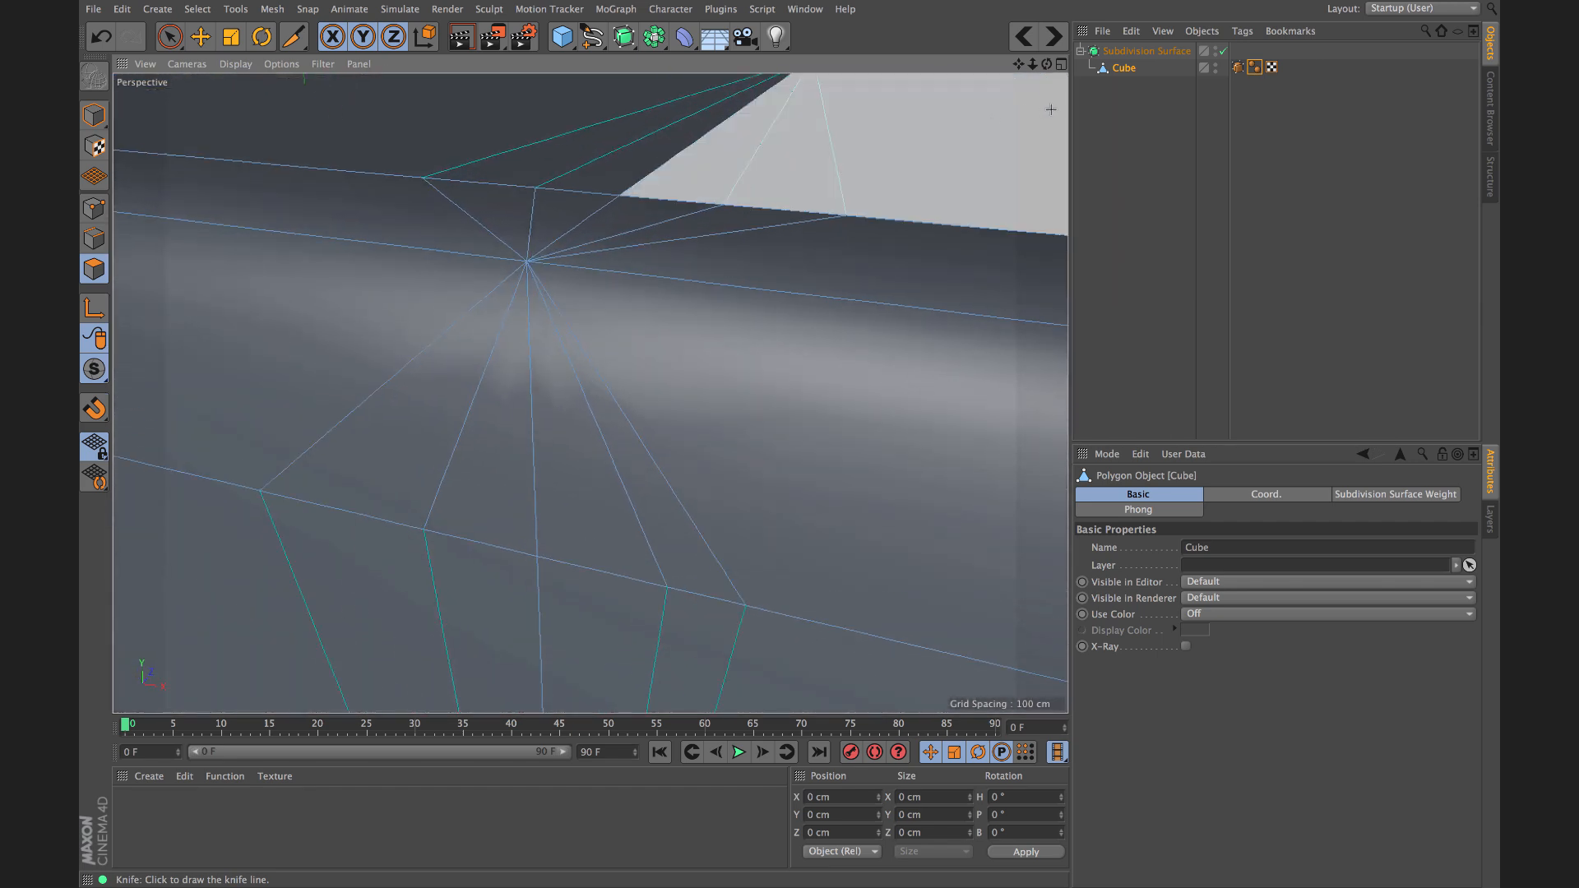
Step: Set the Subdivision Surface's editor subdivision to 4 and render the view of the shading around the converging cuts
click(1143, 51)
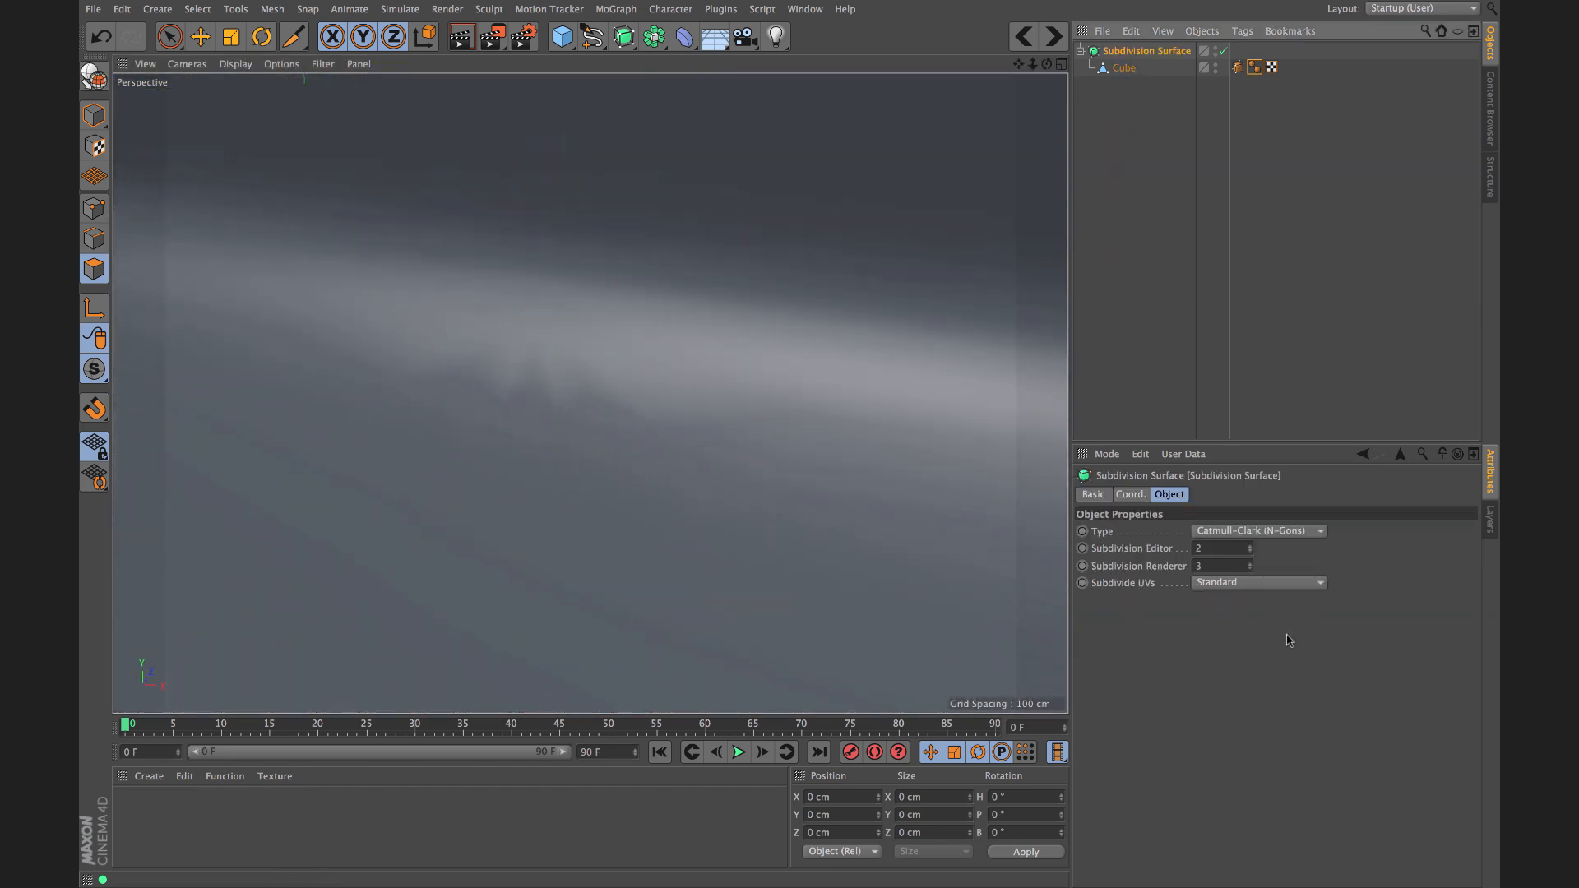
click(1251, 547)
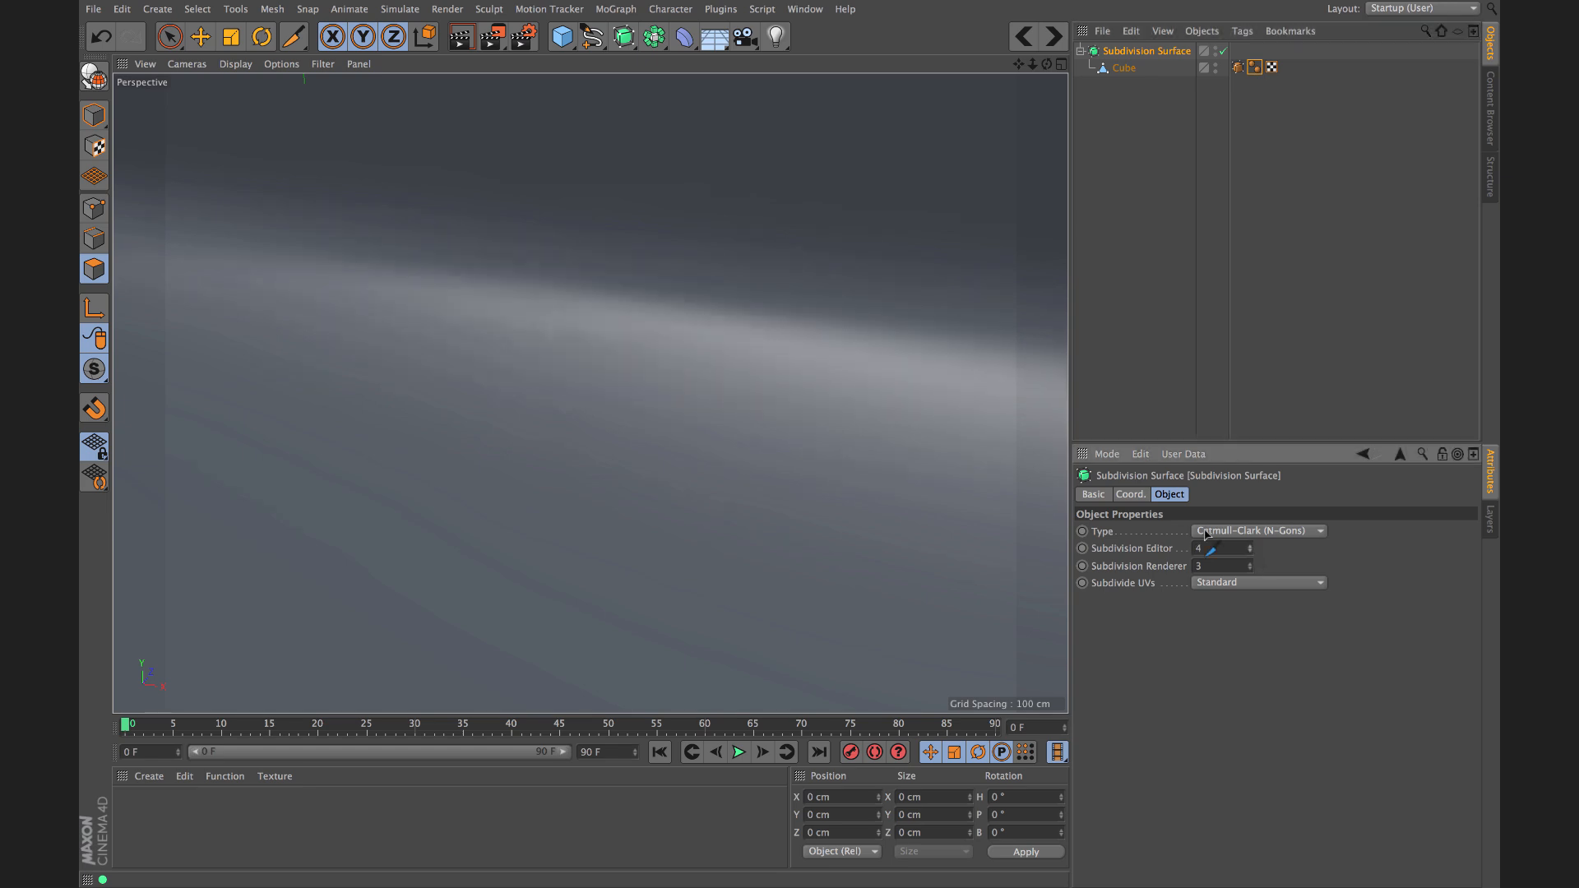
mouse_move(645, 342)
alt+mouse_down()
mouse_move(504, 324)
mouse_move(496, 346)
mouse_move(674, 434)
mouse_move(665, 403)
alt+mouse_up()
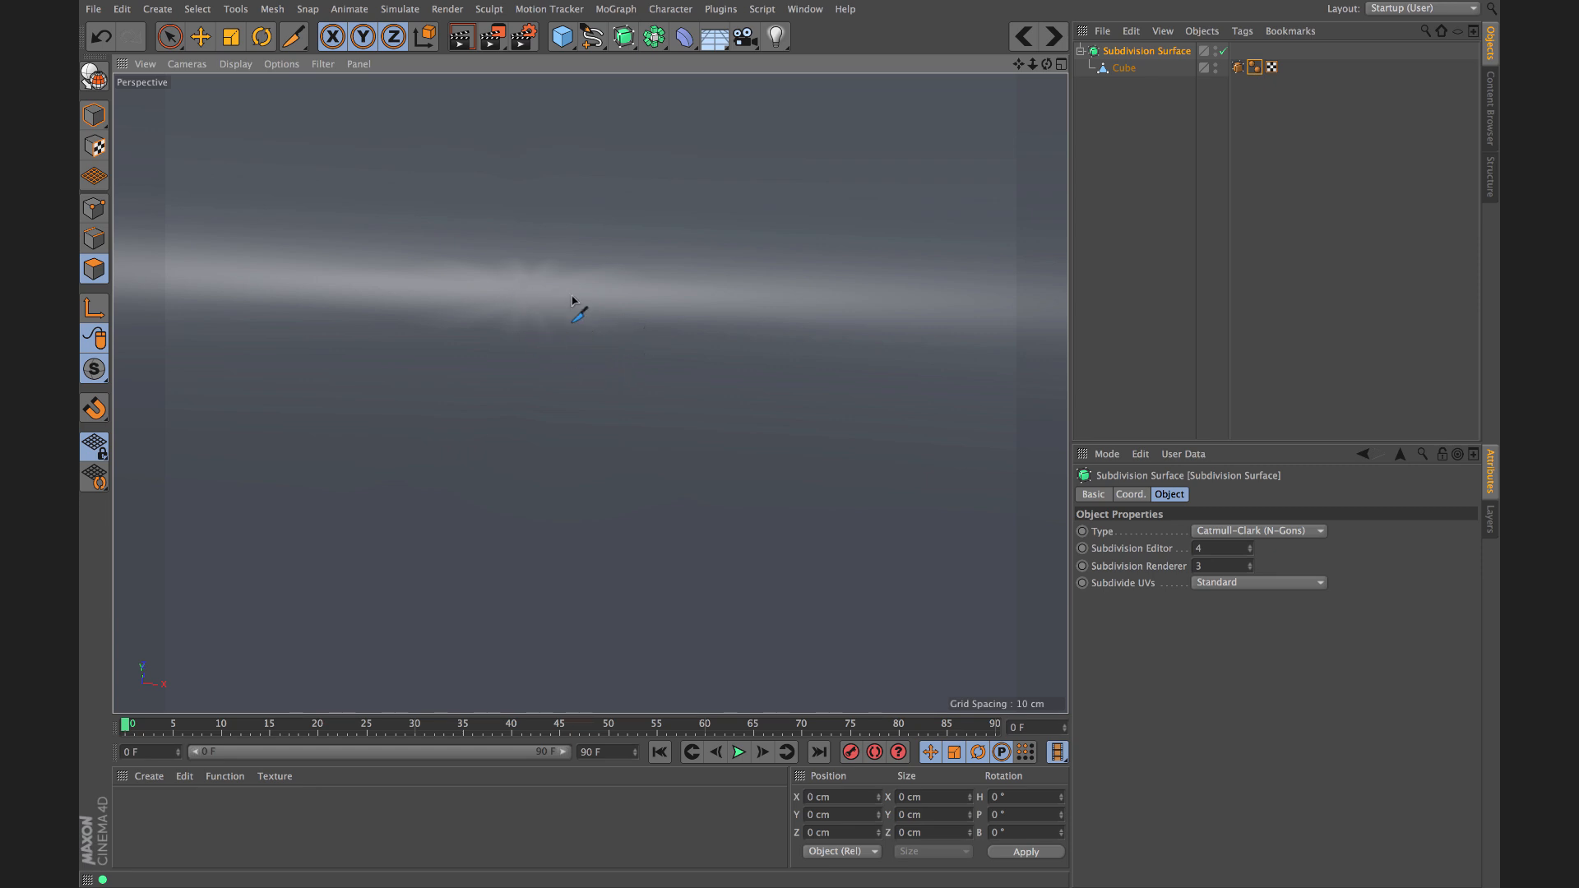
alt+drag(559, 309, 540, 268)
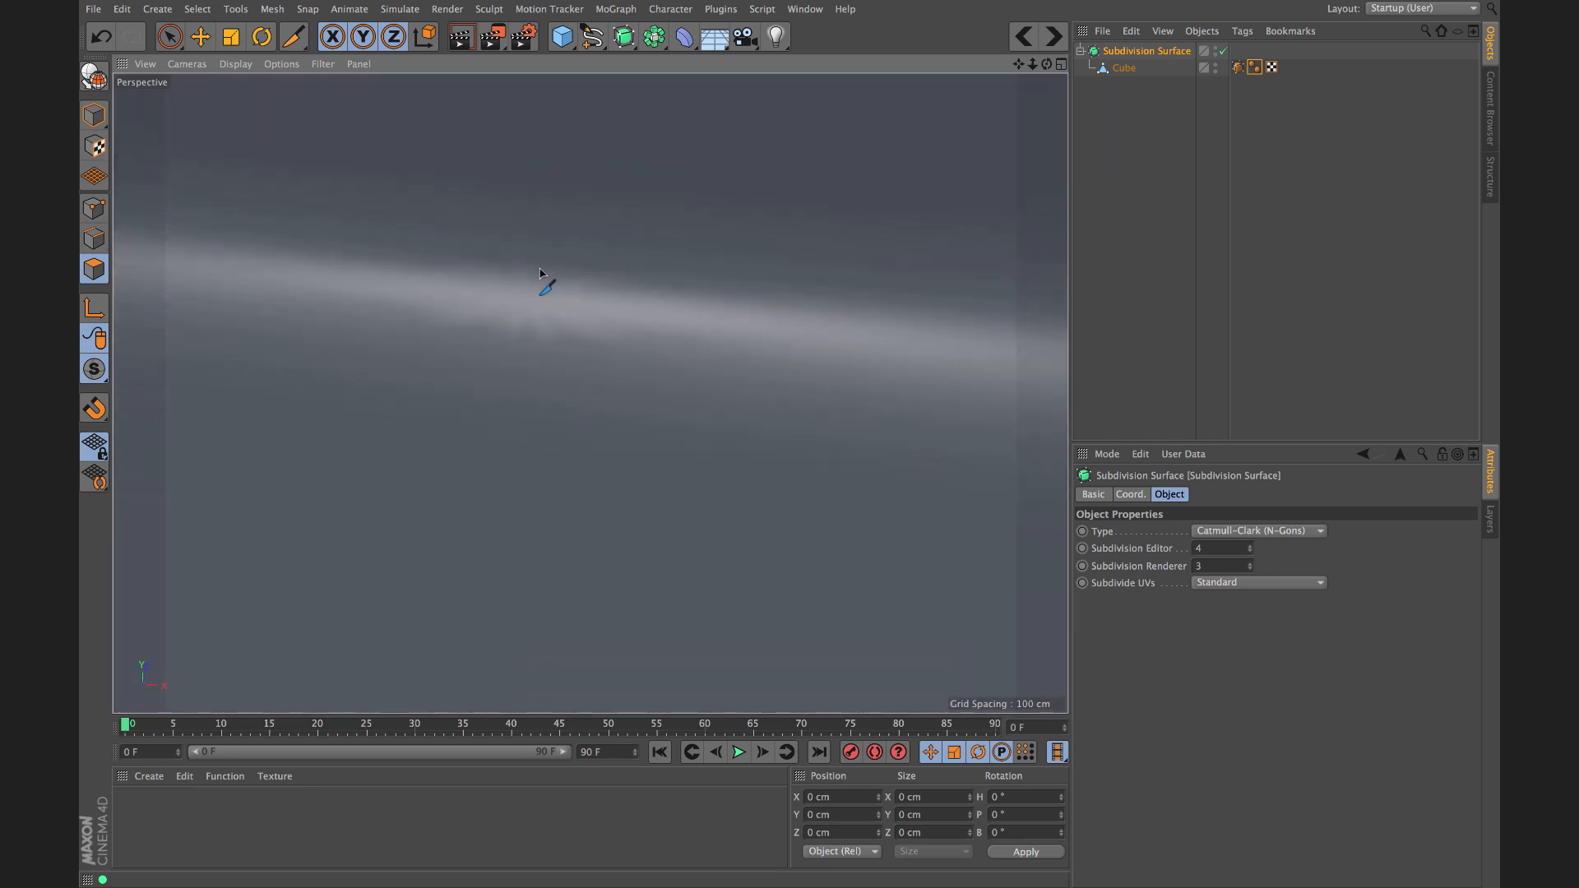
click(461, 36)
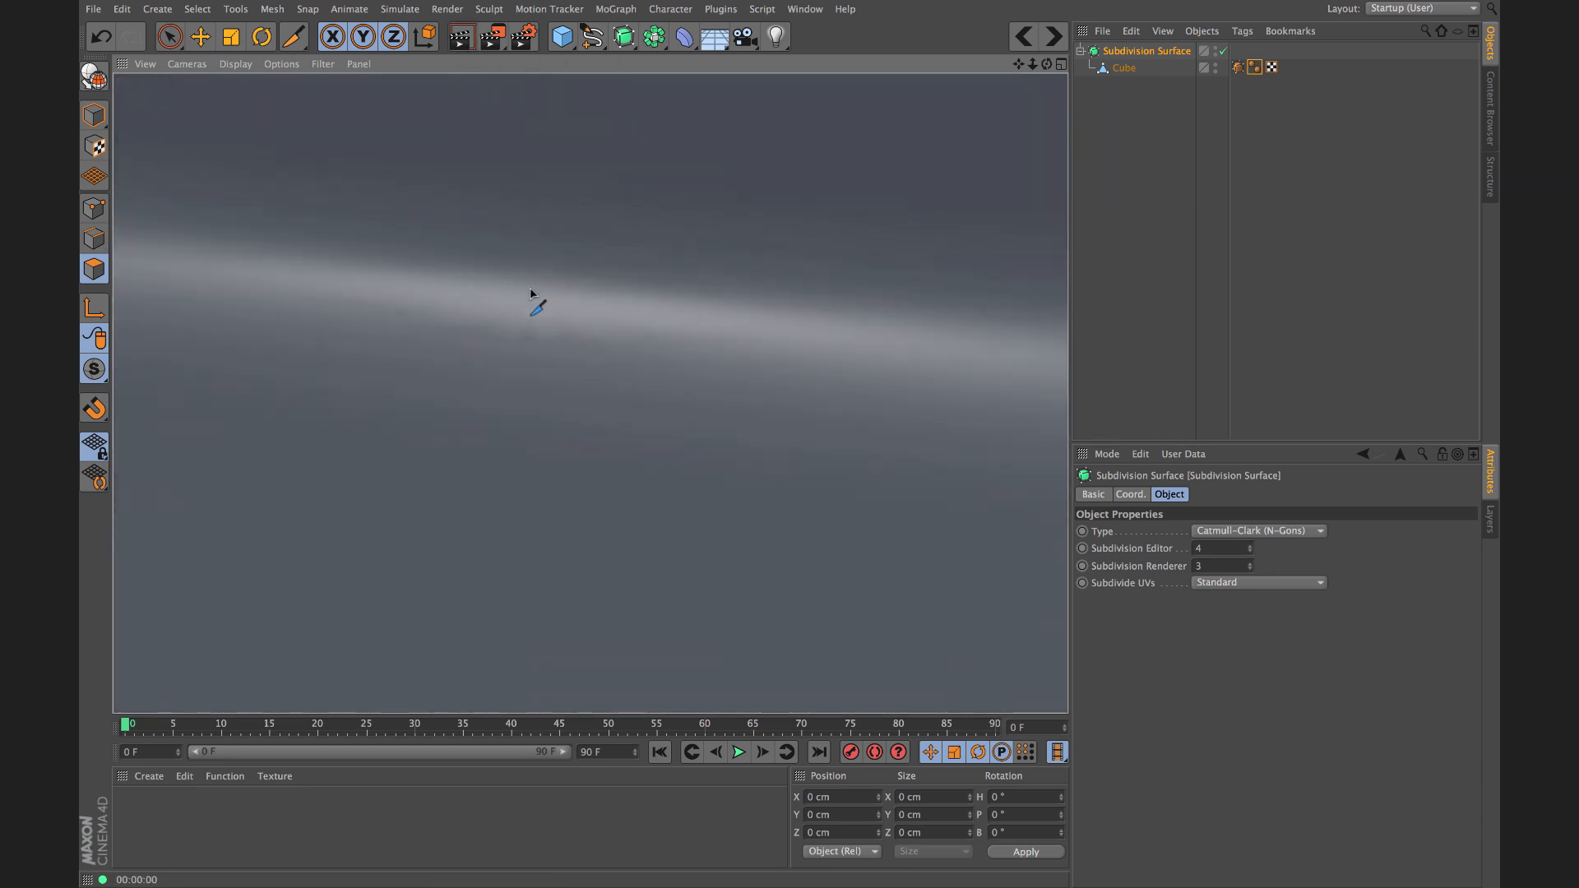
Step: Set the Subdivision Surface's editor subdivision to 3 and inspect the rounded edge's profile from the end of the model
click(1250, 552)
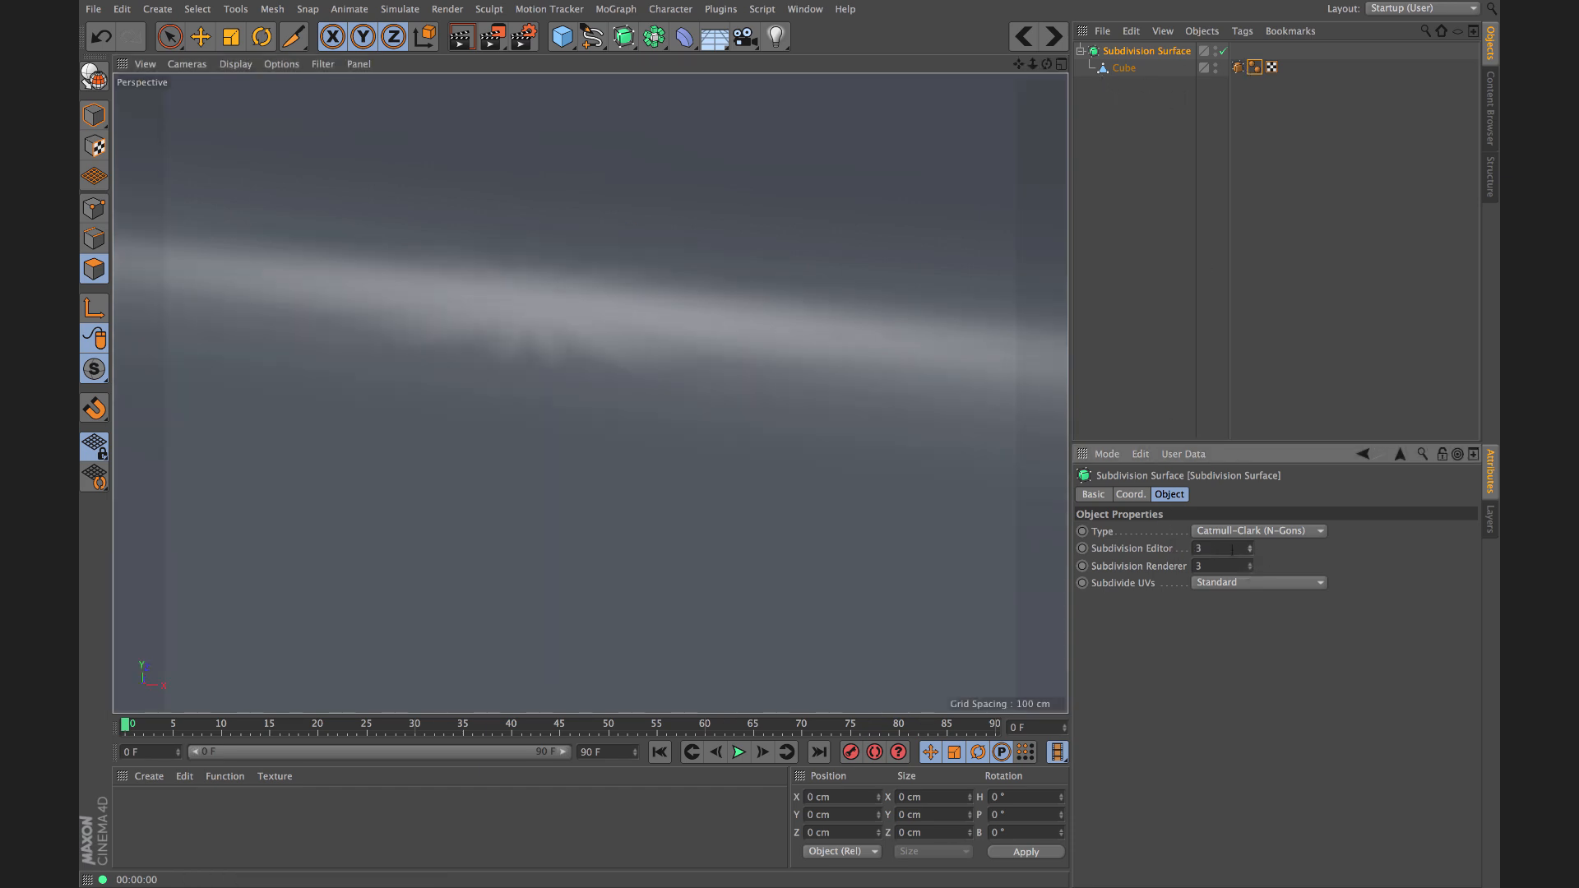
alt+drag(562, 279, 402, 222)
alt+drag(474, 263, 446, 287)
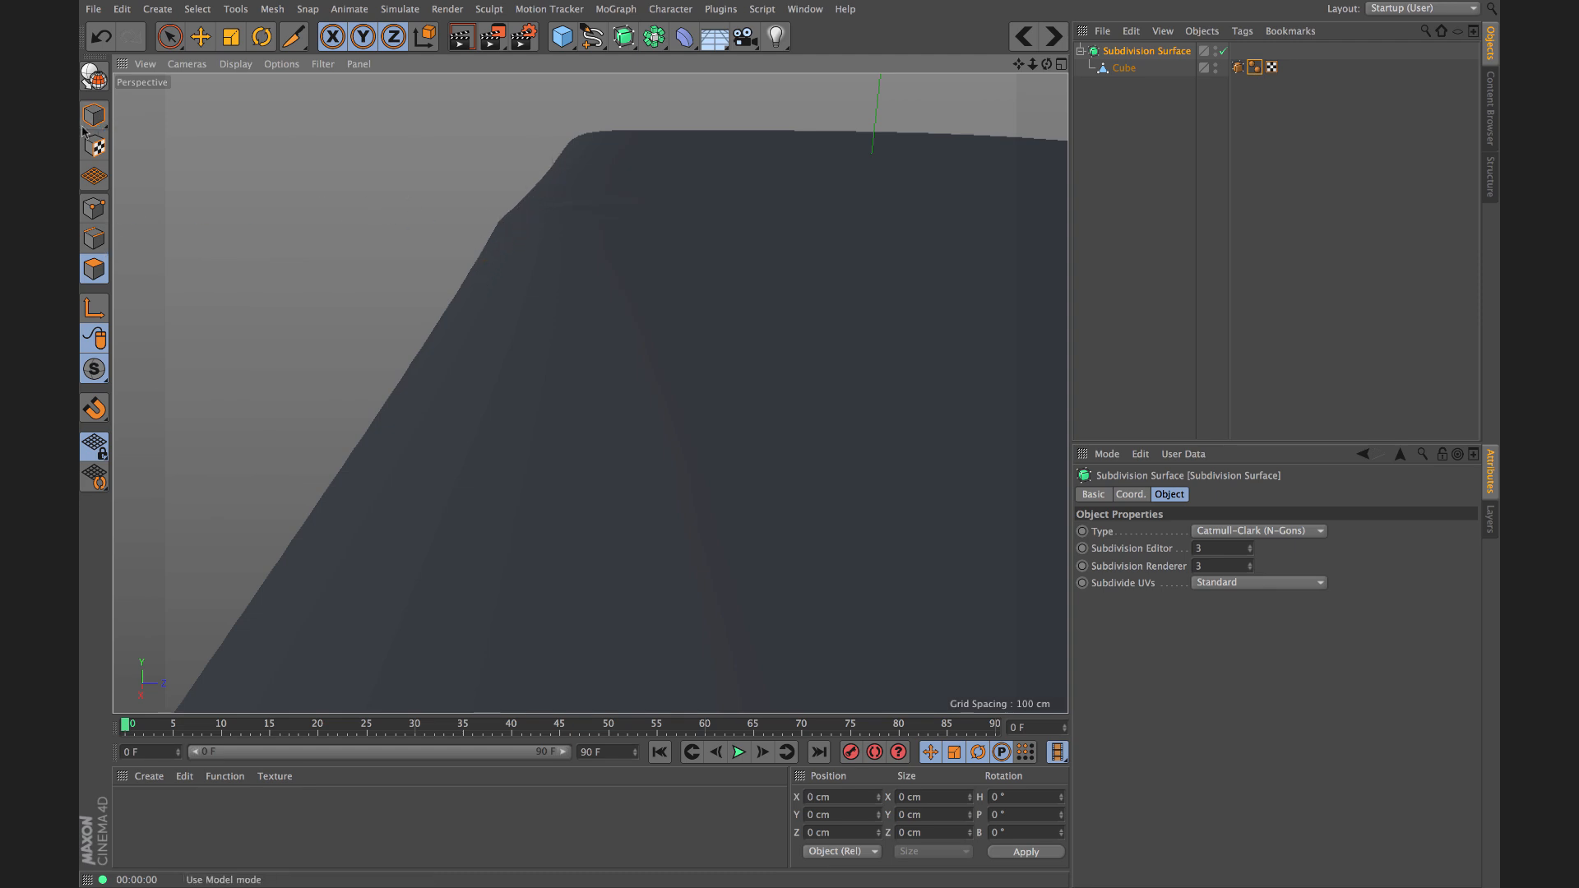
Step: Undo the subdivision changes and all the Knife cuts converging on the corner vertex
key(ctrl+z)
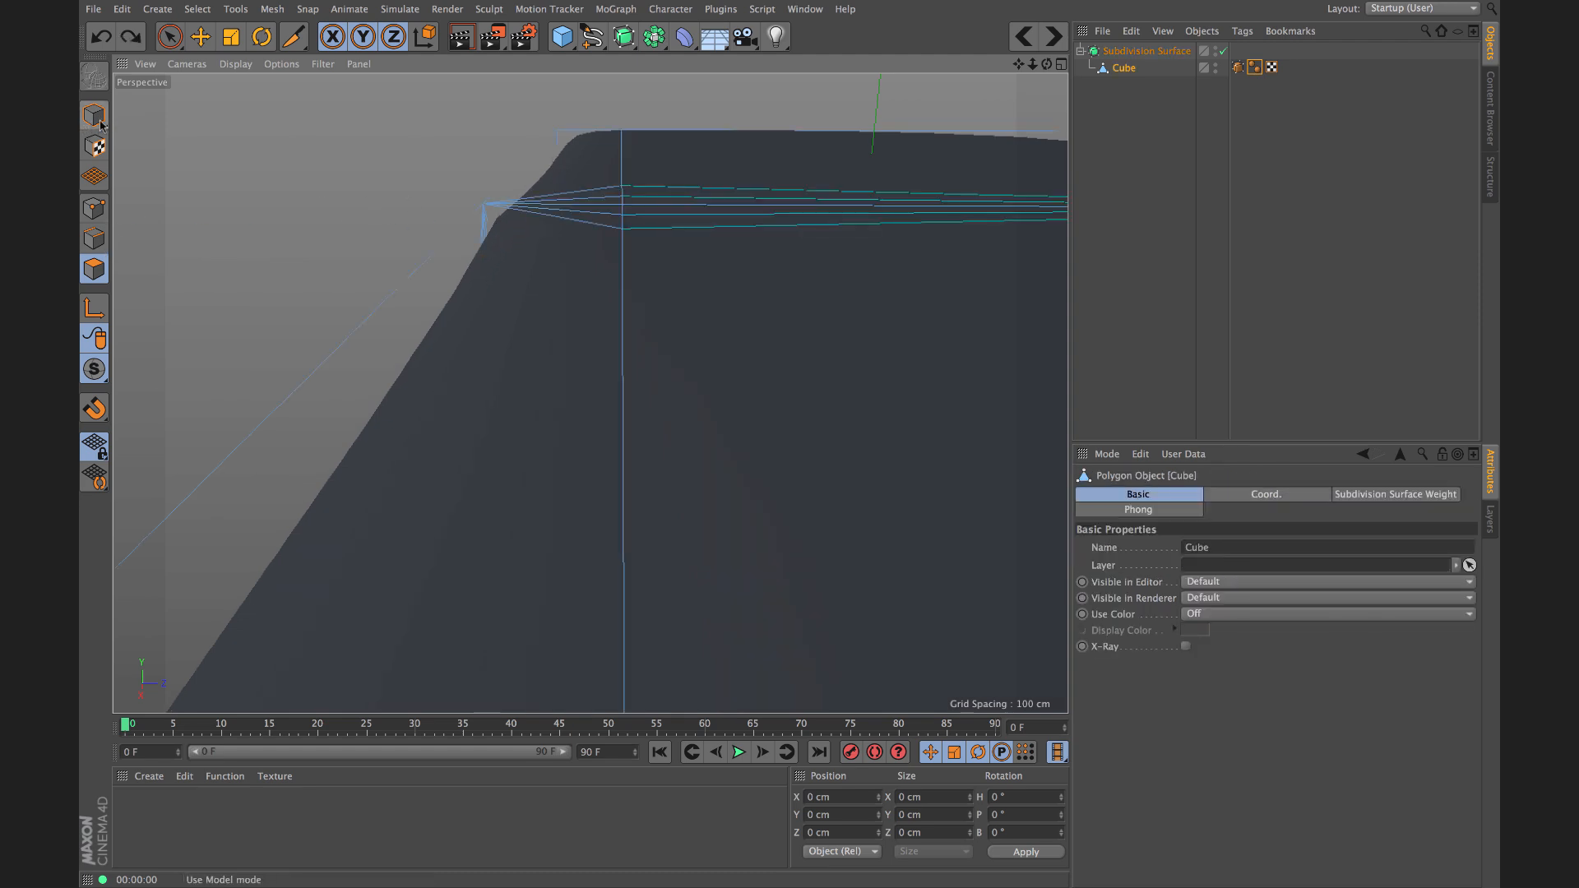
key(ctrl+z)
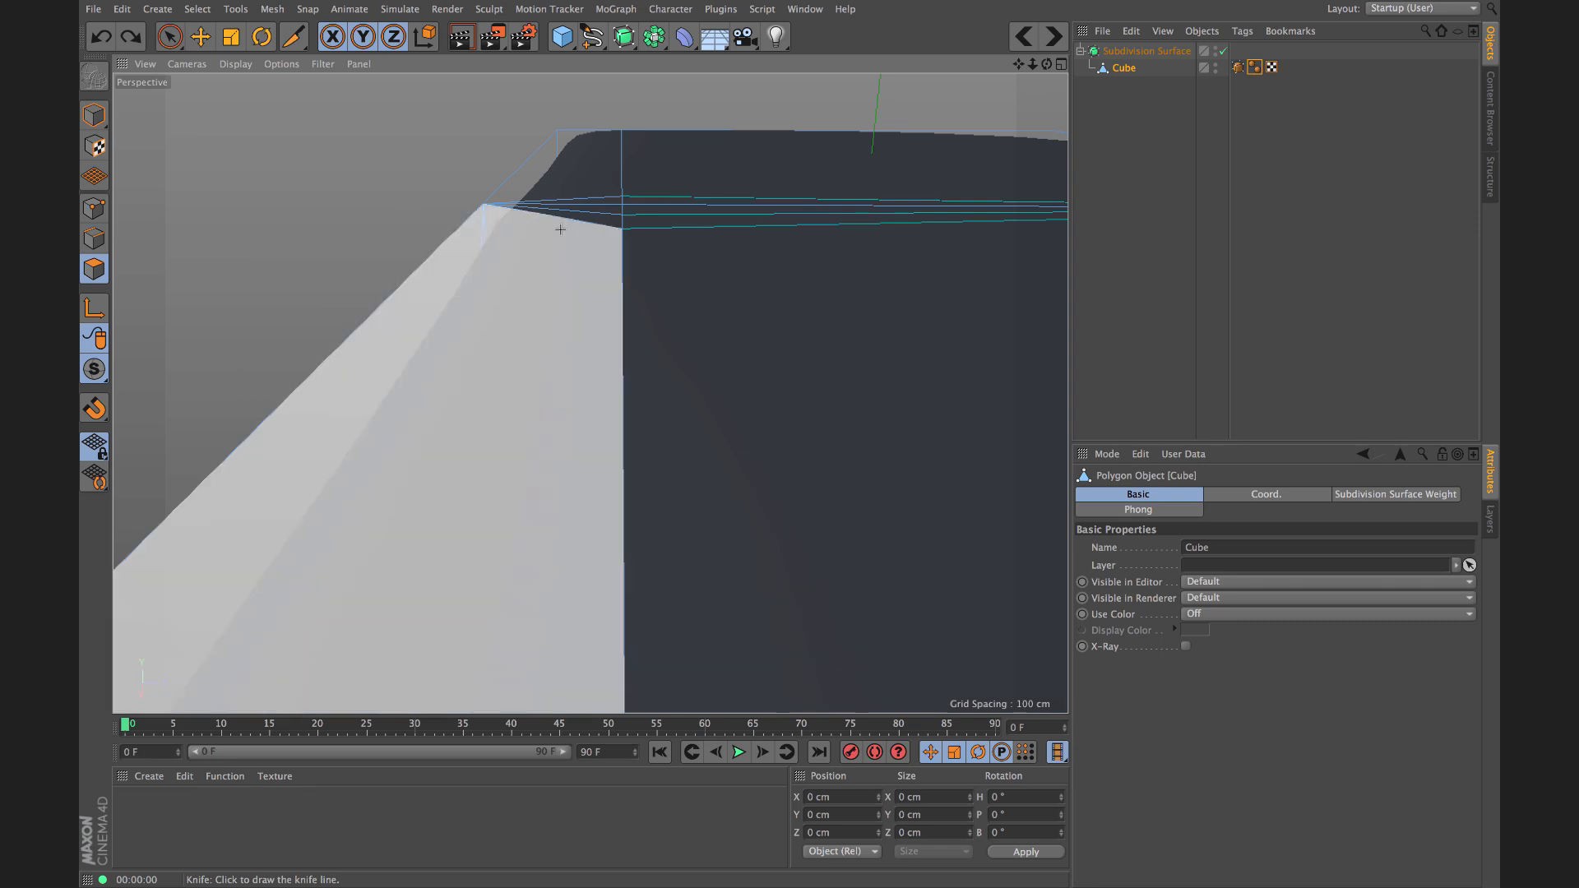
key(super+z)
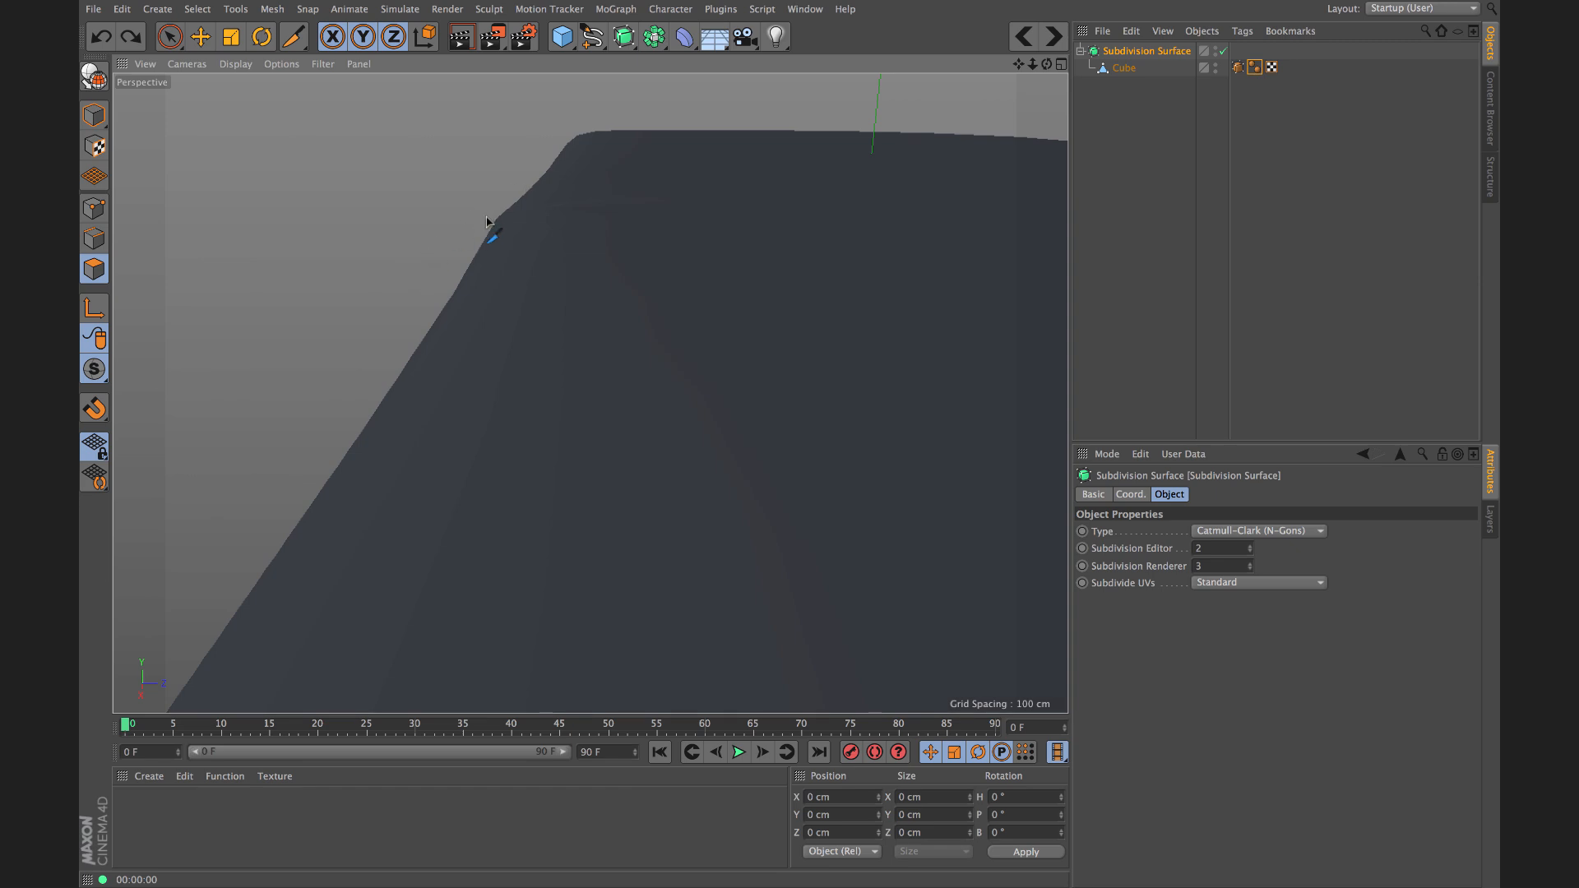
key(super+z)
key(super+z)
key(super+shift+z)
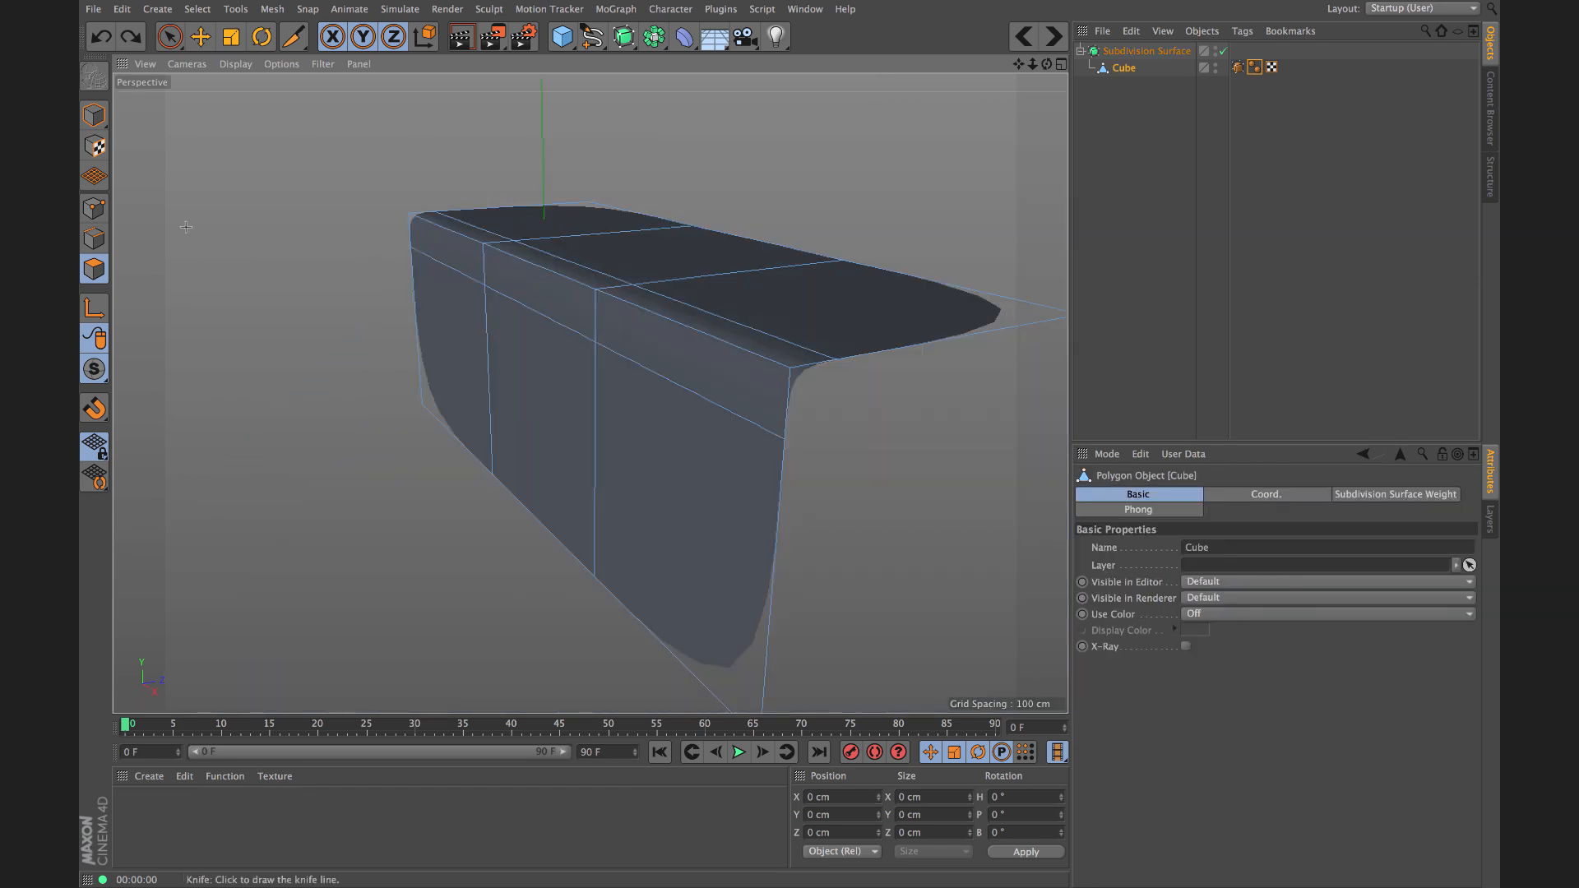
Step: Cut a horizontal loop across the lower part of the cube's side face with the Knife in Loop mode
alt+drag(471, 315, 579, 304)
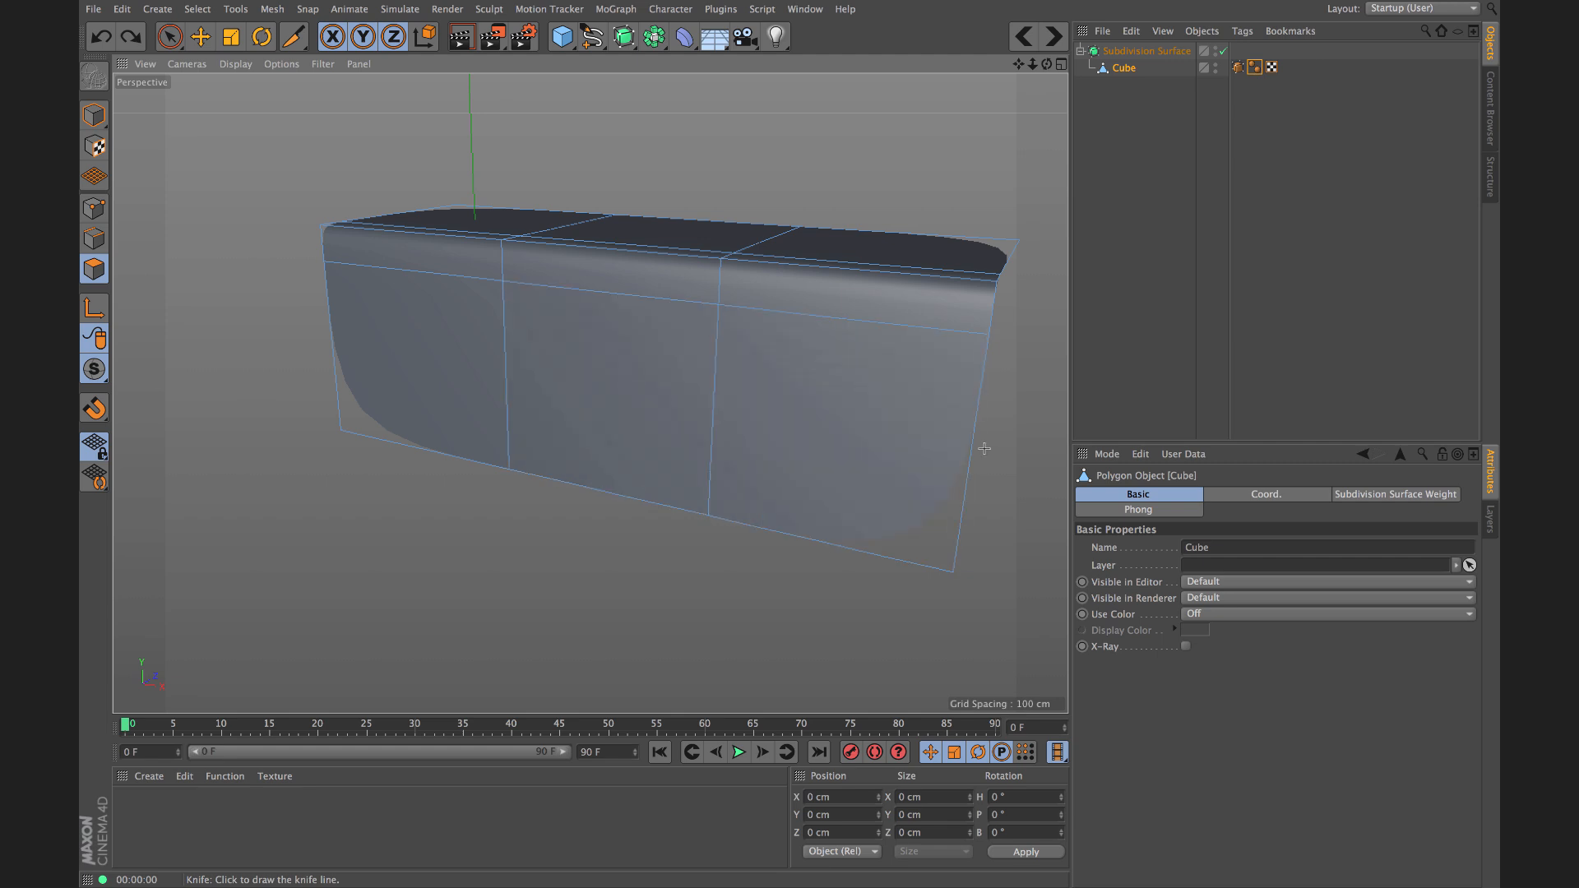
alt+drag(627, 441, 683, 474)
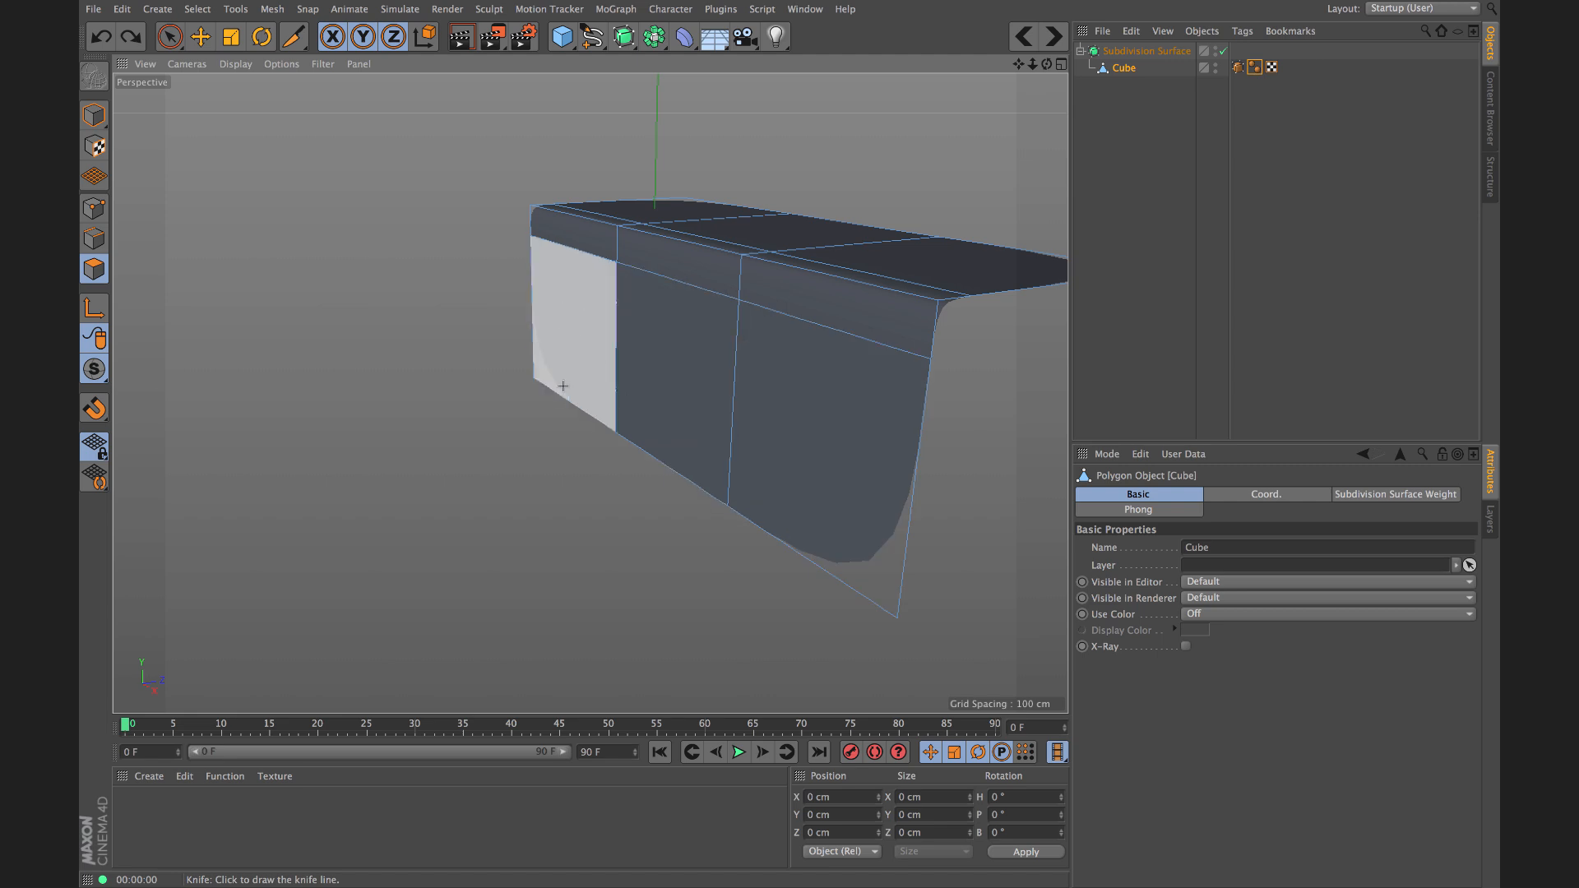
key(k)
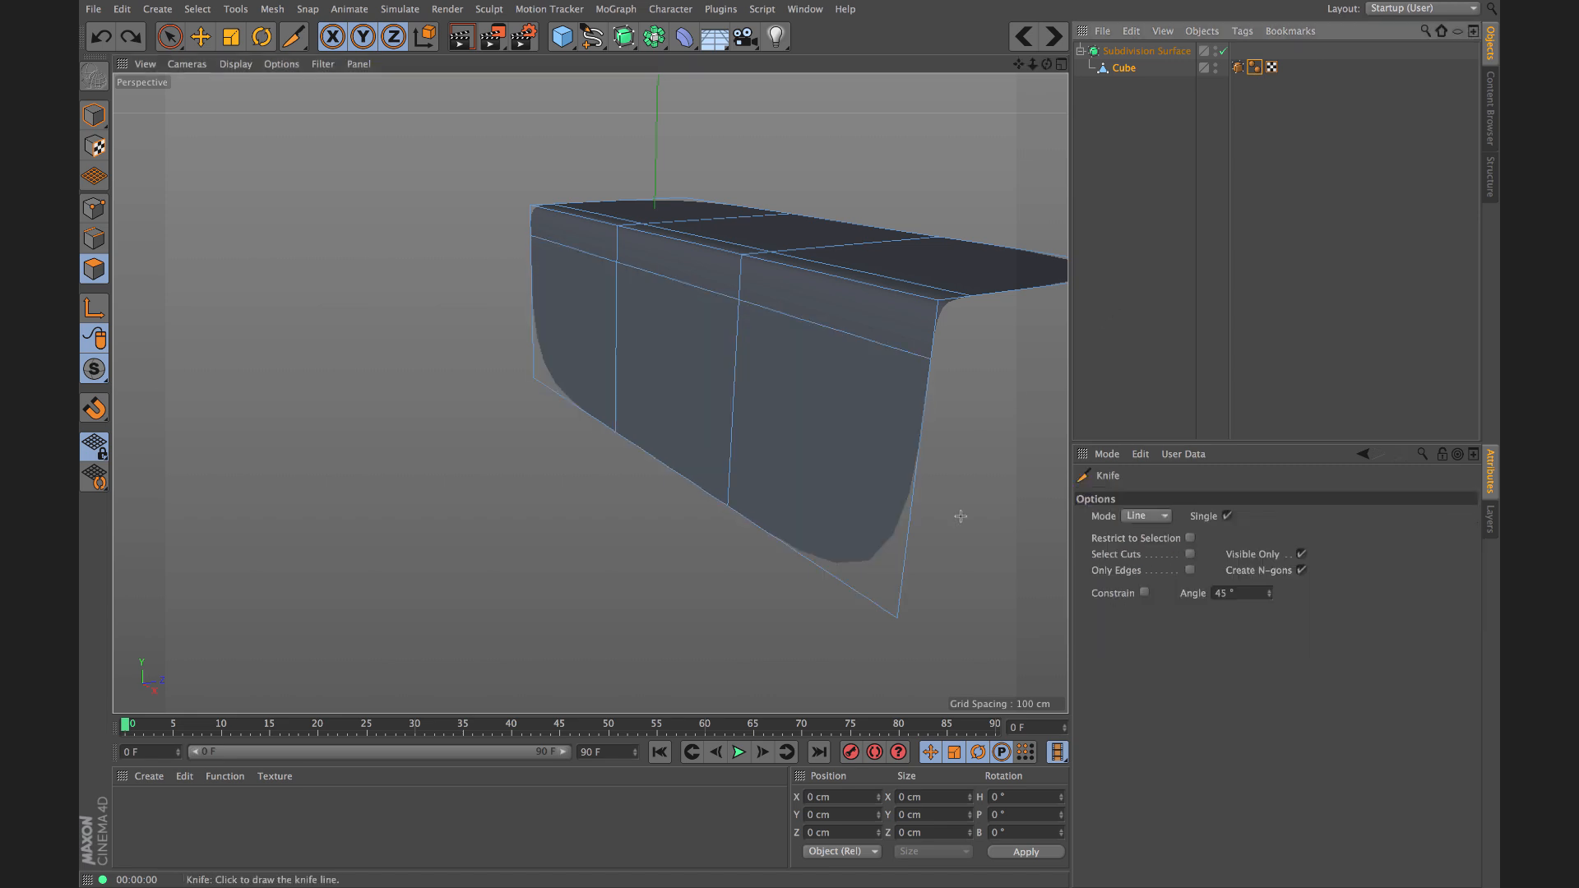
click(1146, 517)
click(1138, 587)
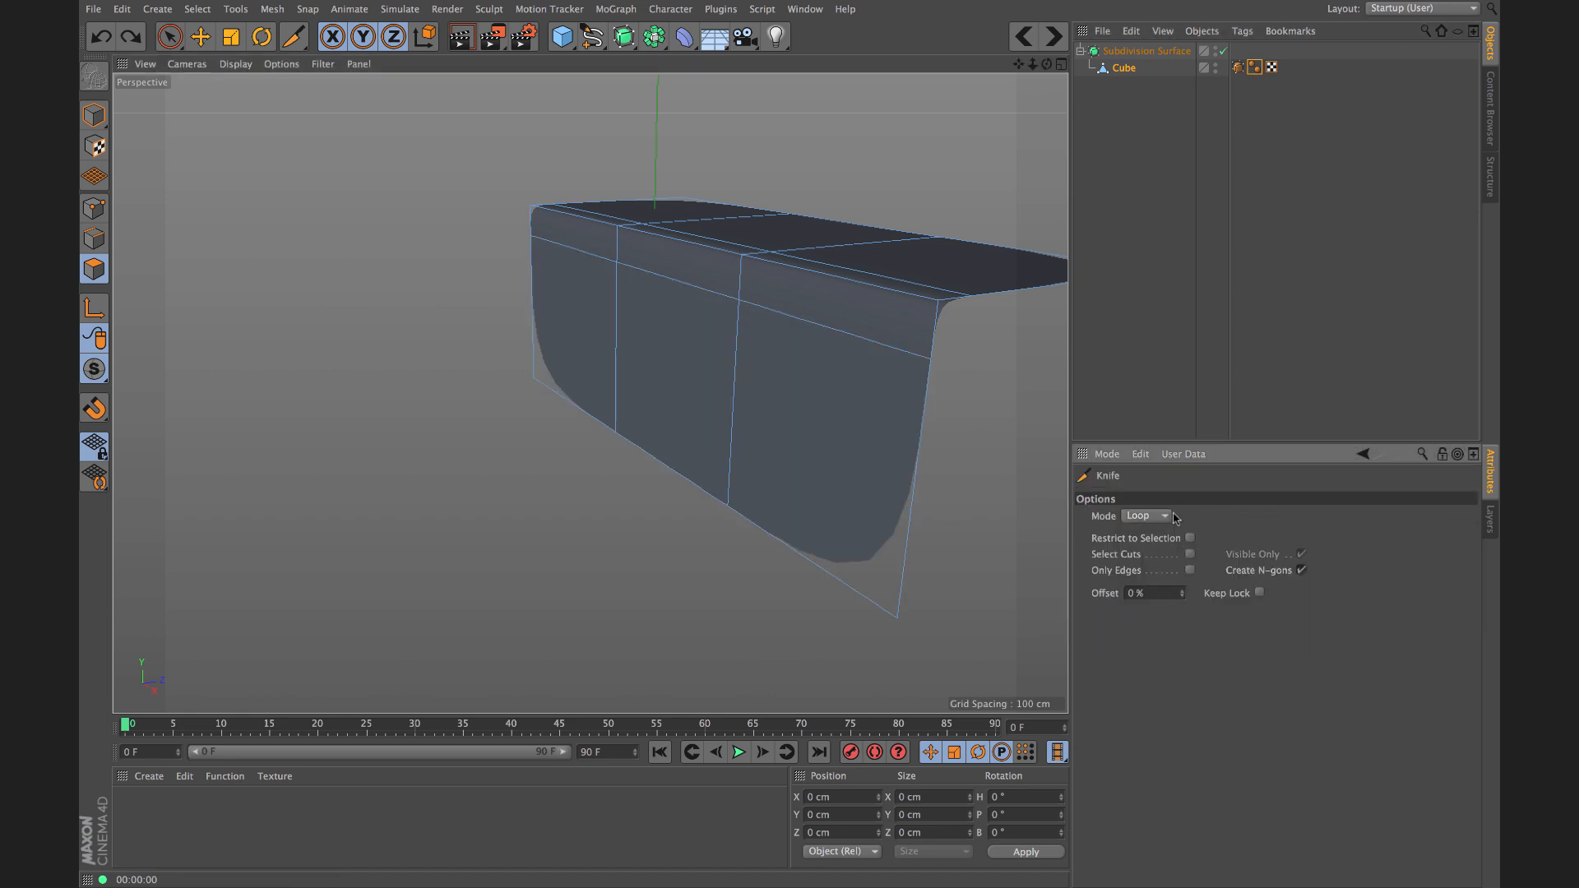
click(917, 481)
alt+drag(476, 368, 582, 381)
Step: Select the three polygons of the side face's middle strip with Live Selection and disable the Subdivision Surface
key(space)
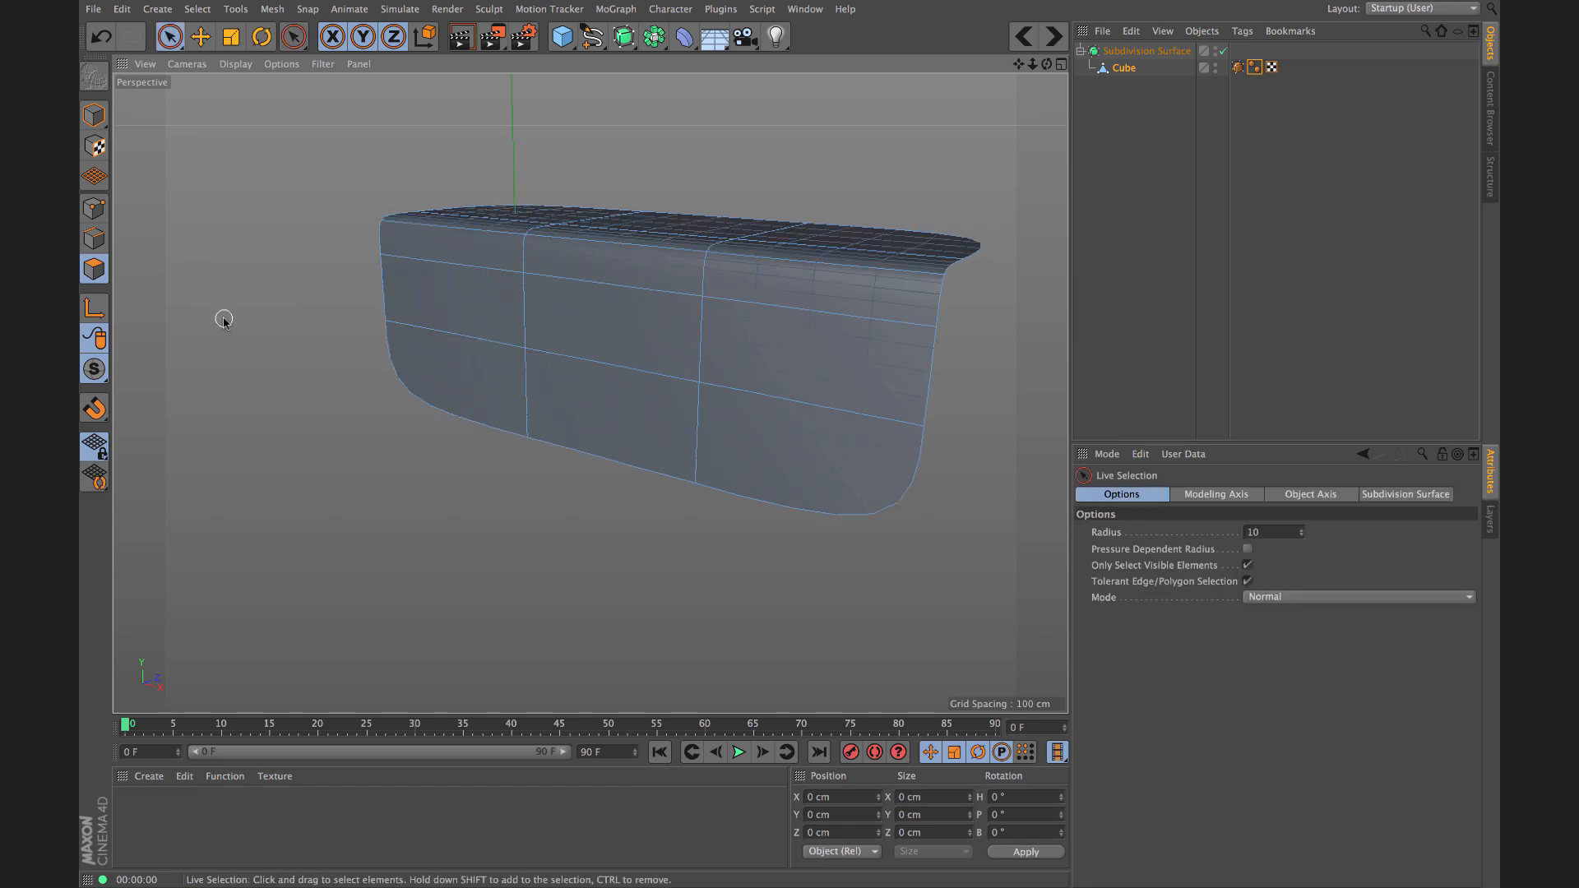
click(582, 323)
click(500, 326)
drag(500, 325, 748, 342)
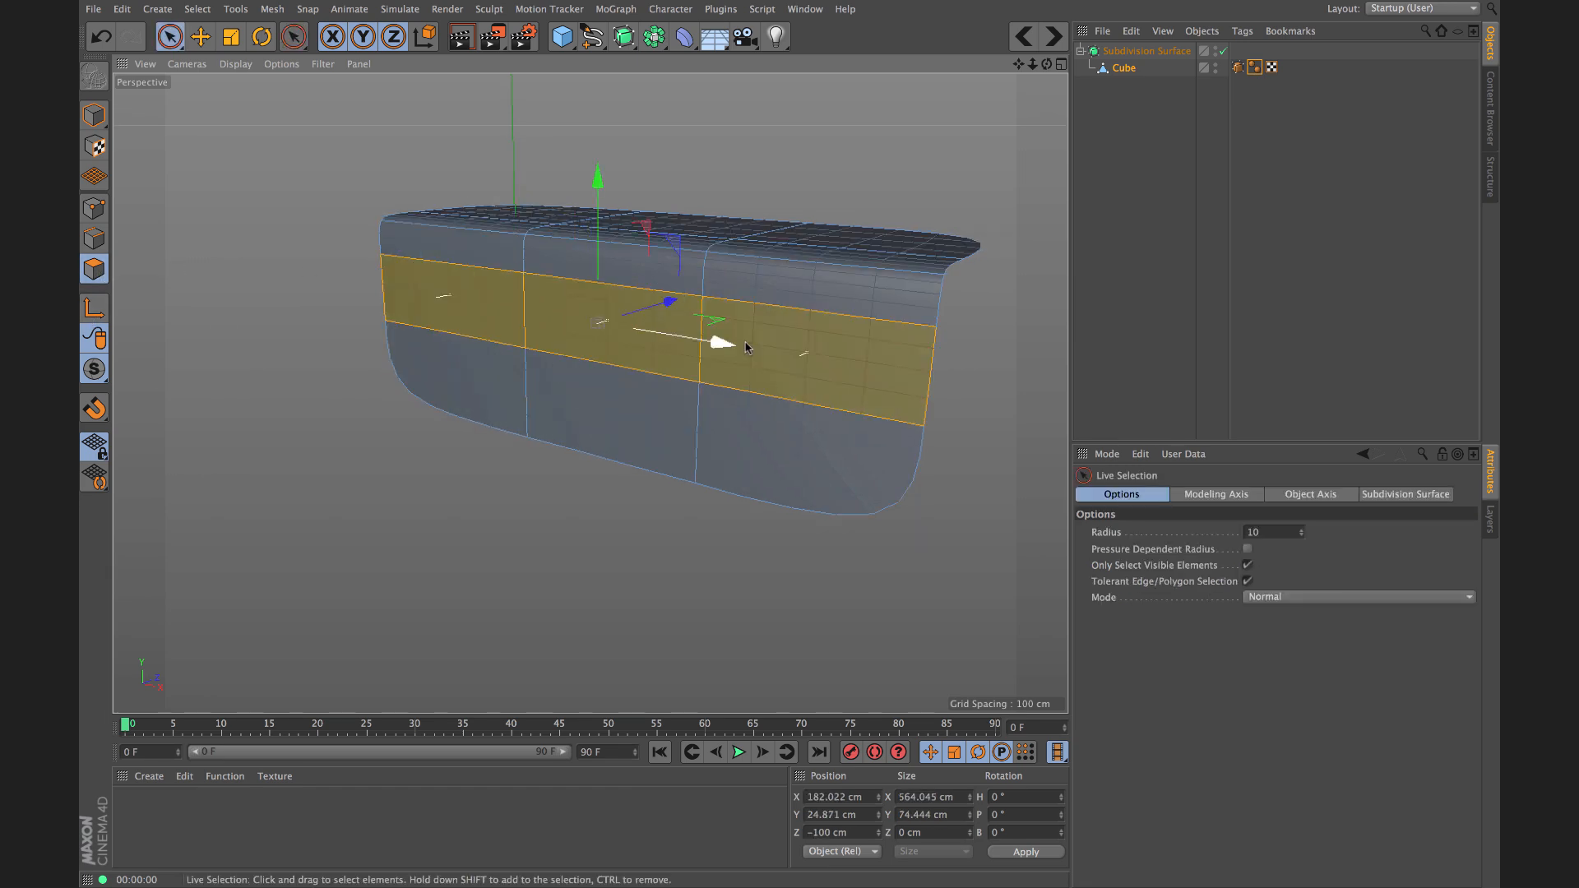
key(q)
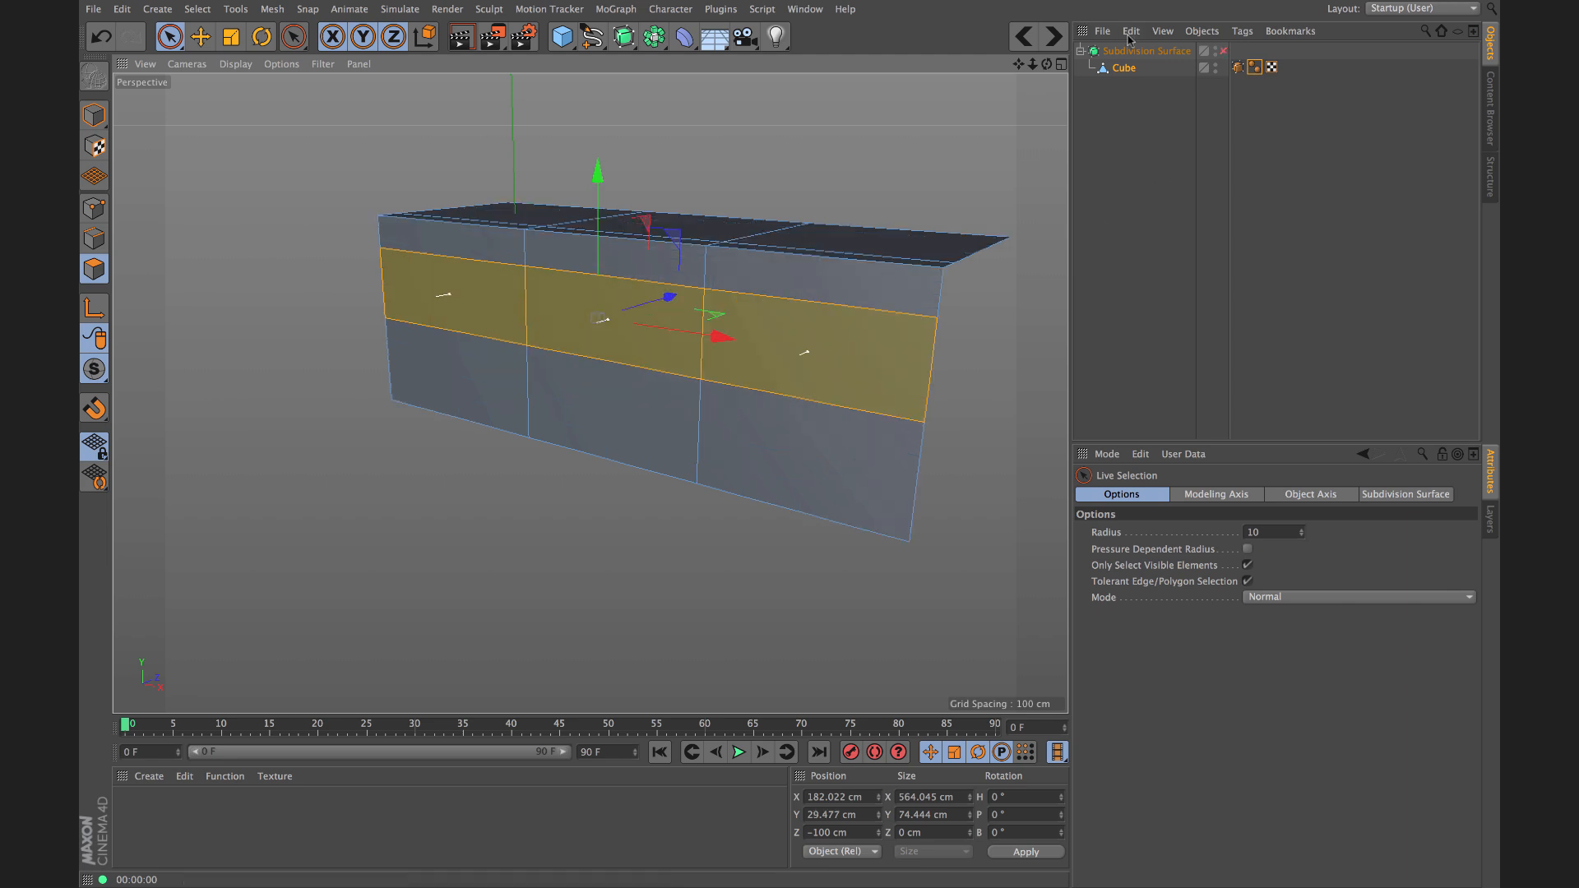
Step: Extrude the three selected side polygons outward by about 102.7 cm
alt+drag(722, 254, 681, 276)
key(d)
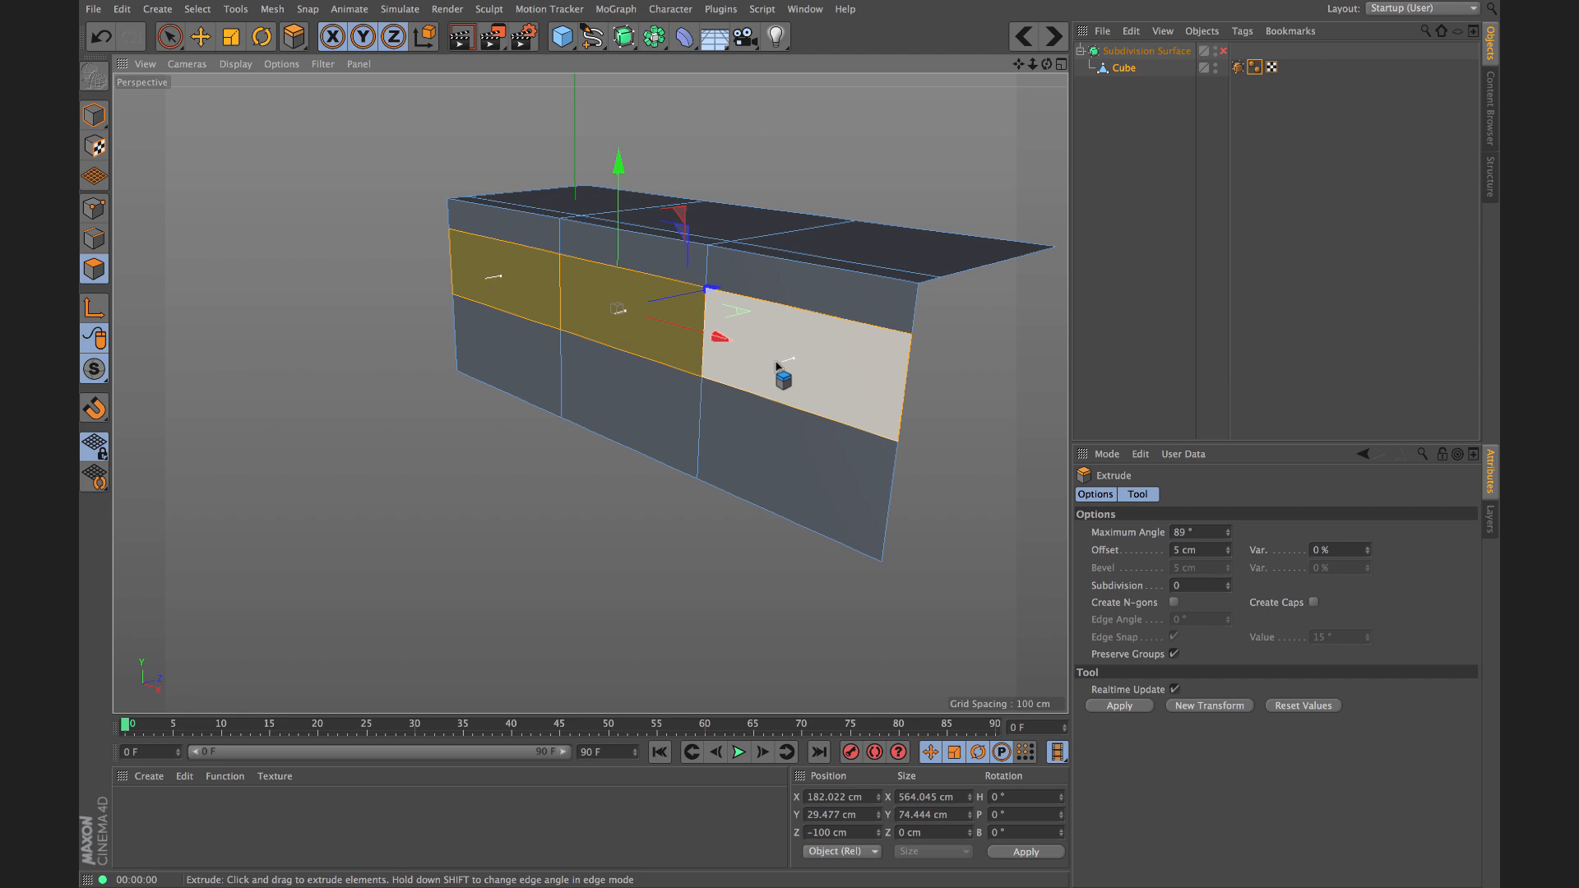
alt+drag(783, 359, 863, 339)
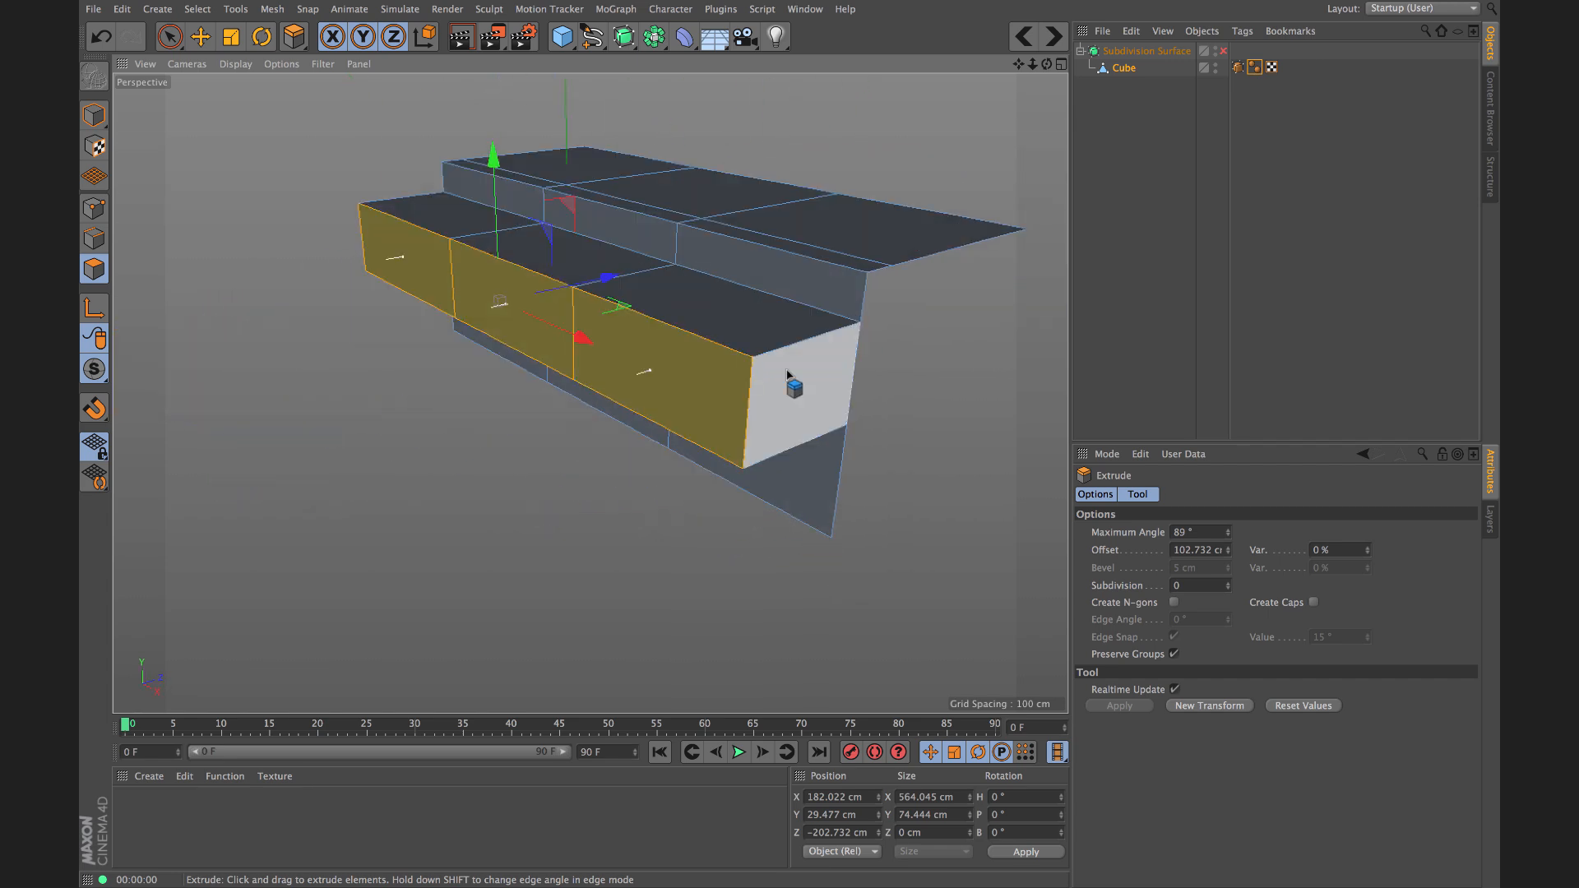
scroll(798, 372, up, 5)
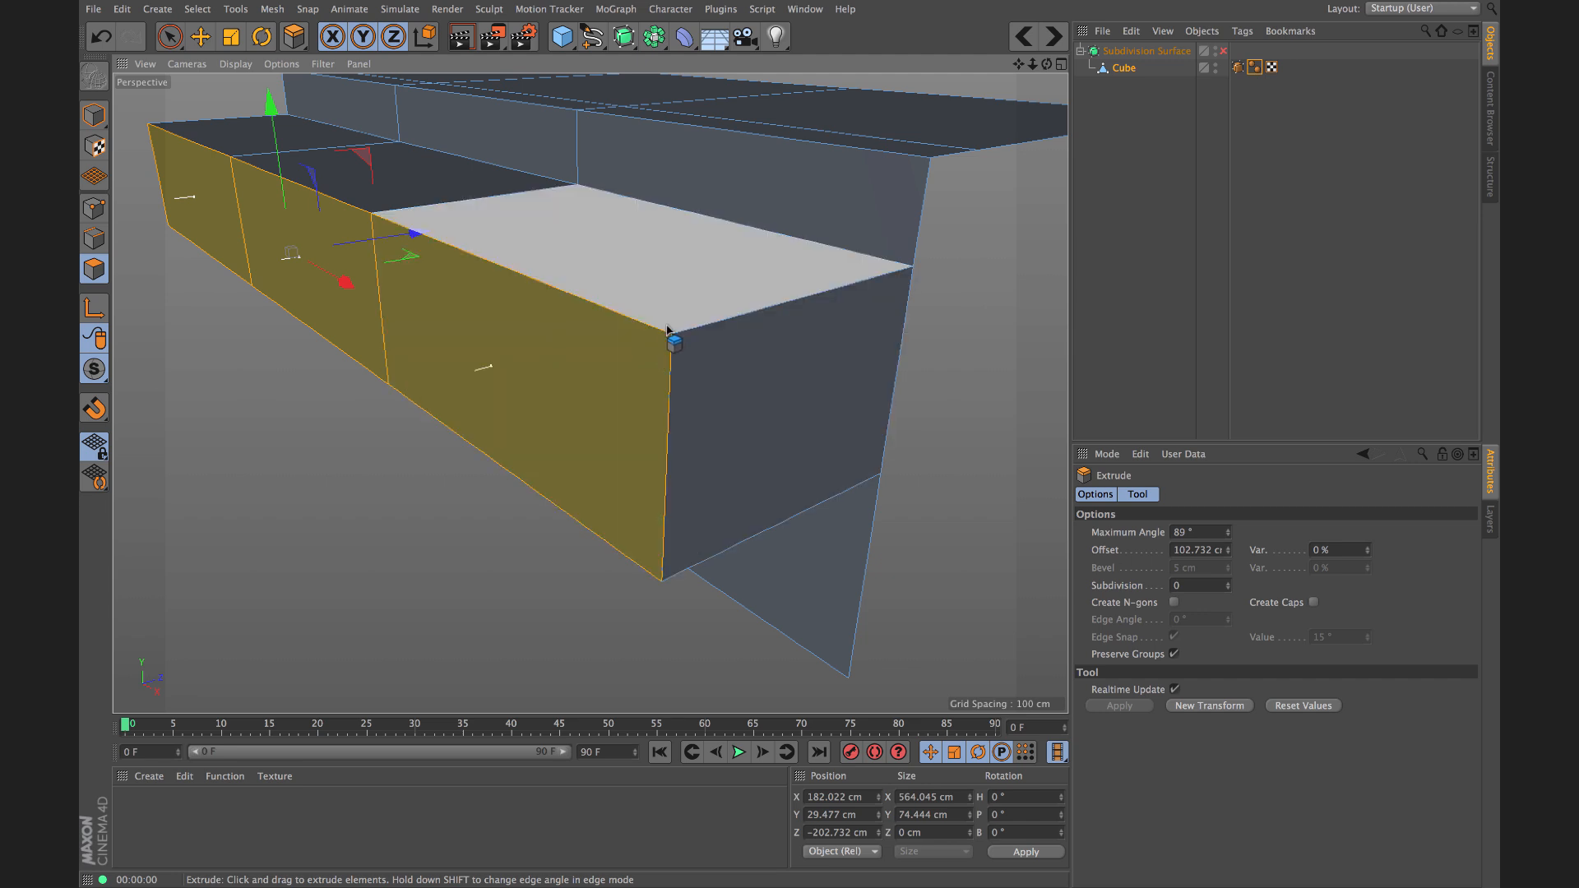
alt+drag(877, 200, 819, 227)
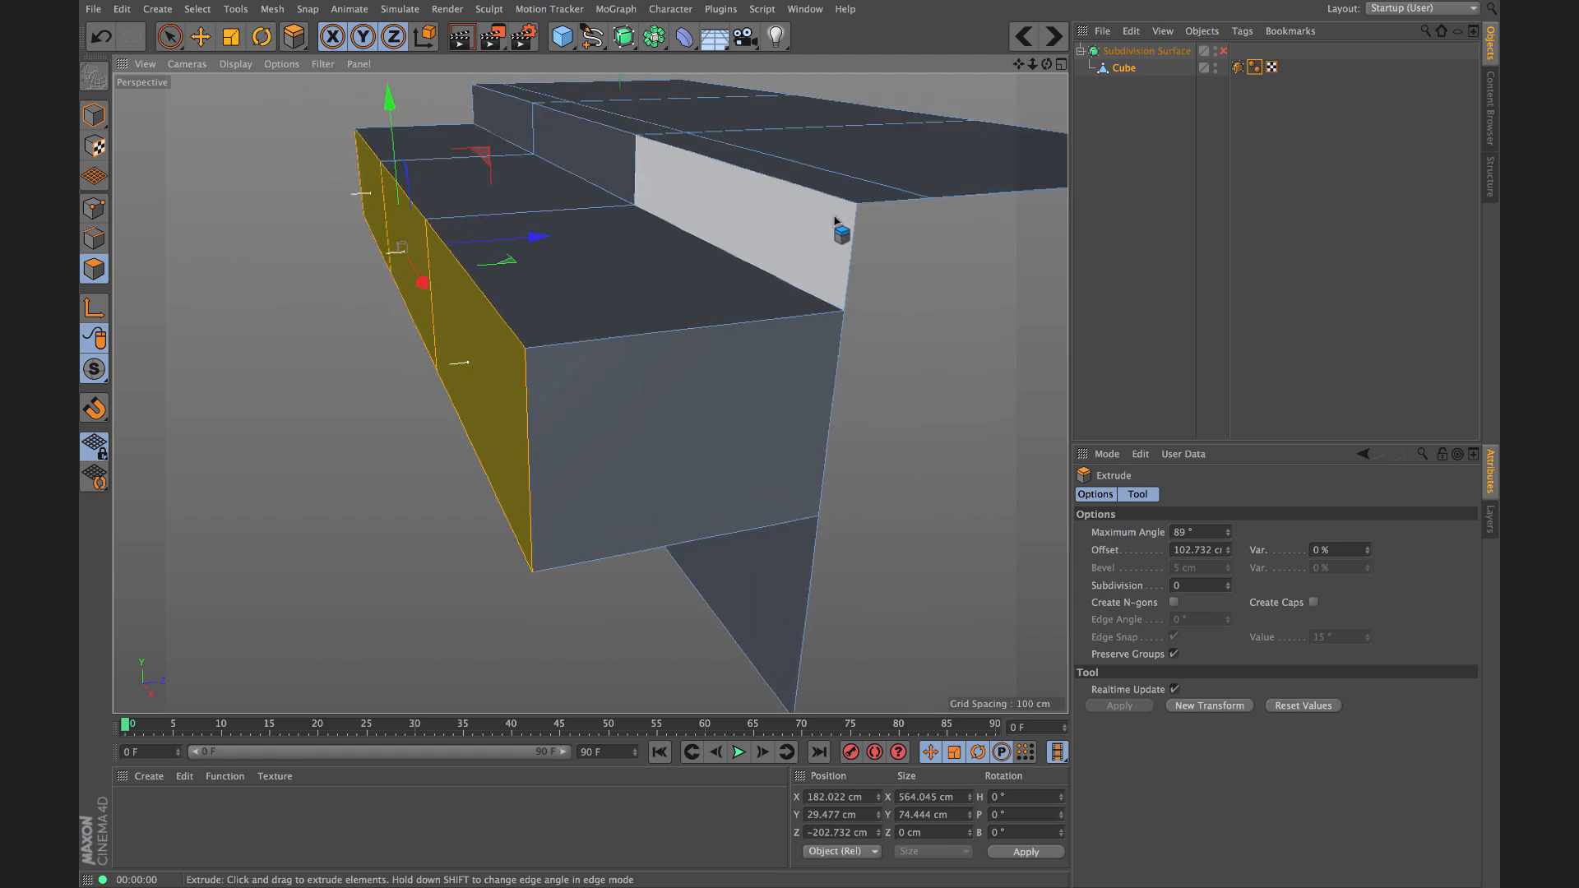
Step: Enable the Subdivision Surface again and examine how the extruded ledge is rounded
key(q)
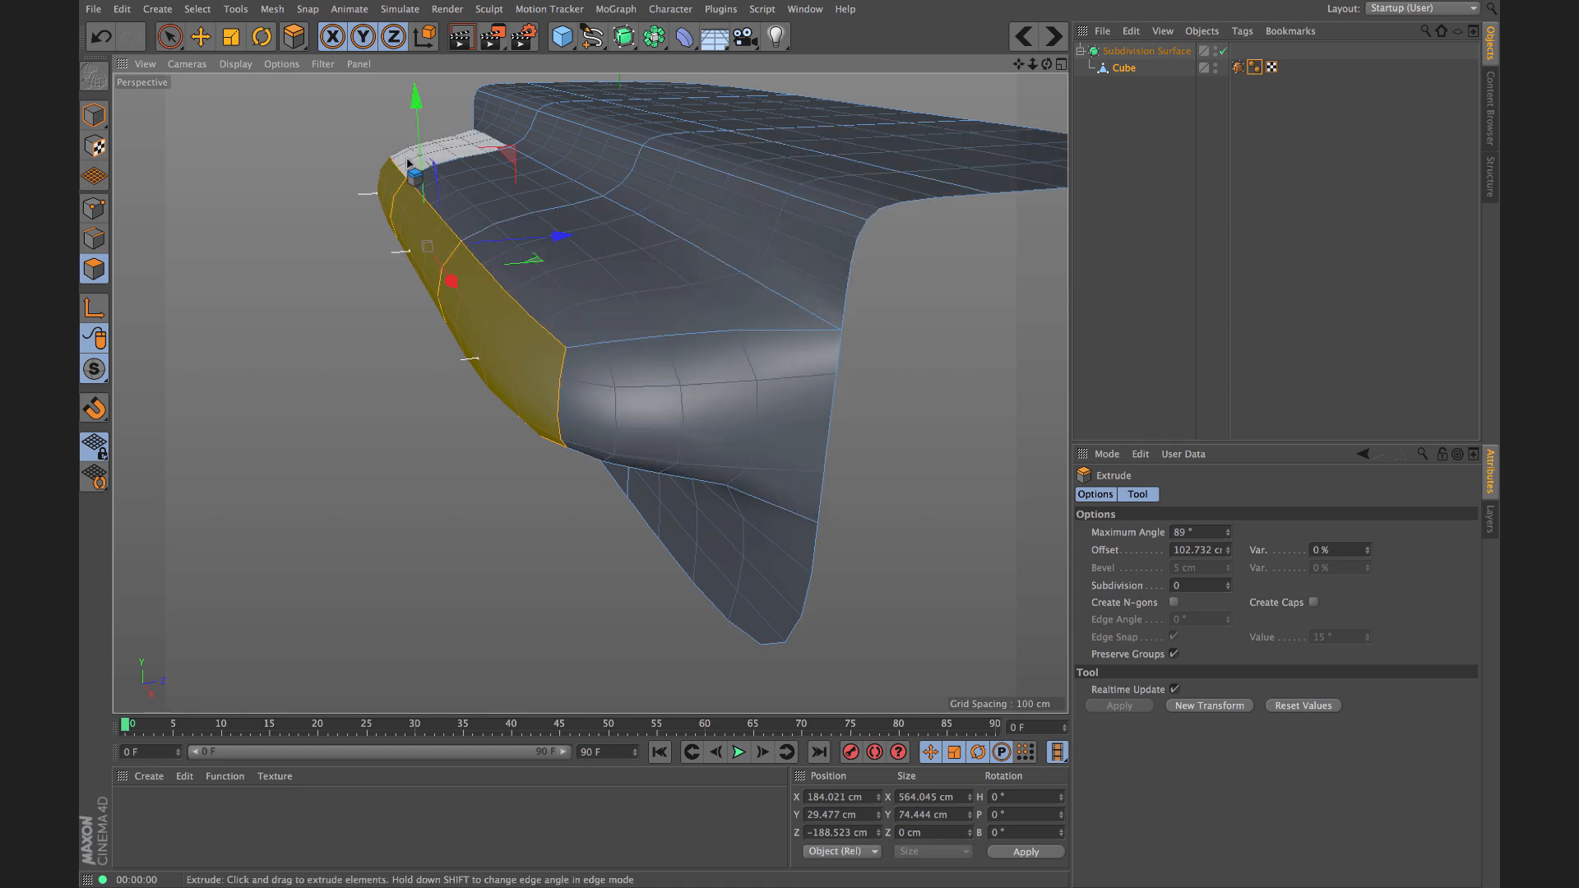
alt+drag(674, 384, 695, 354)
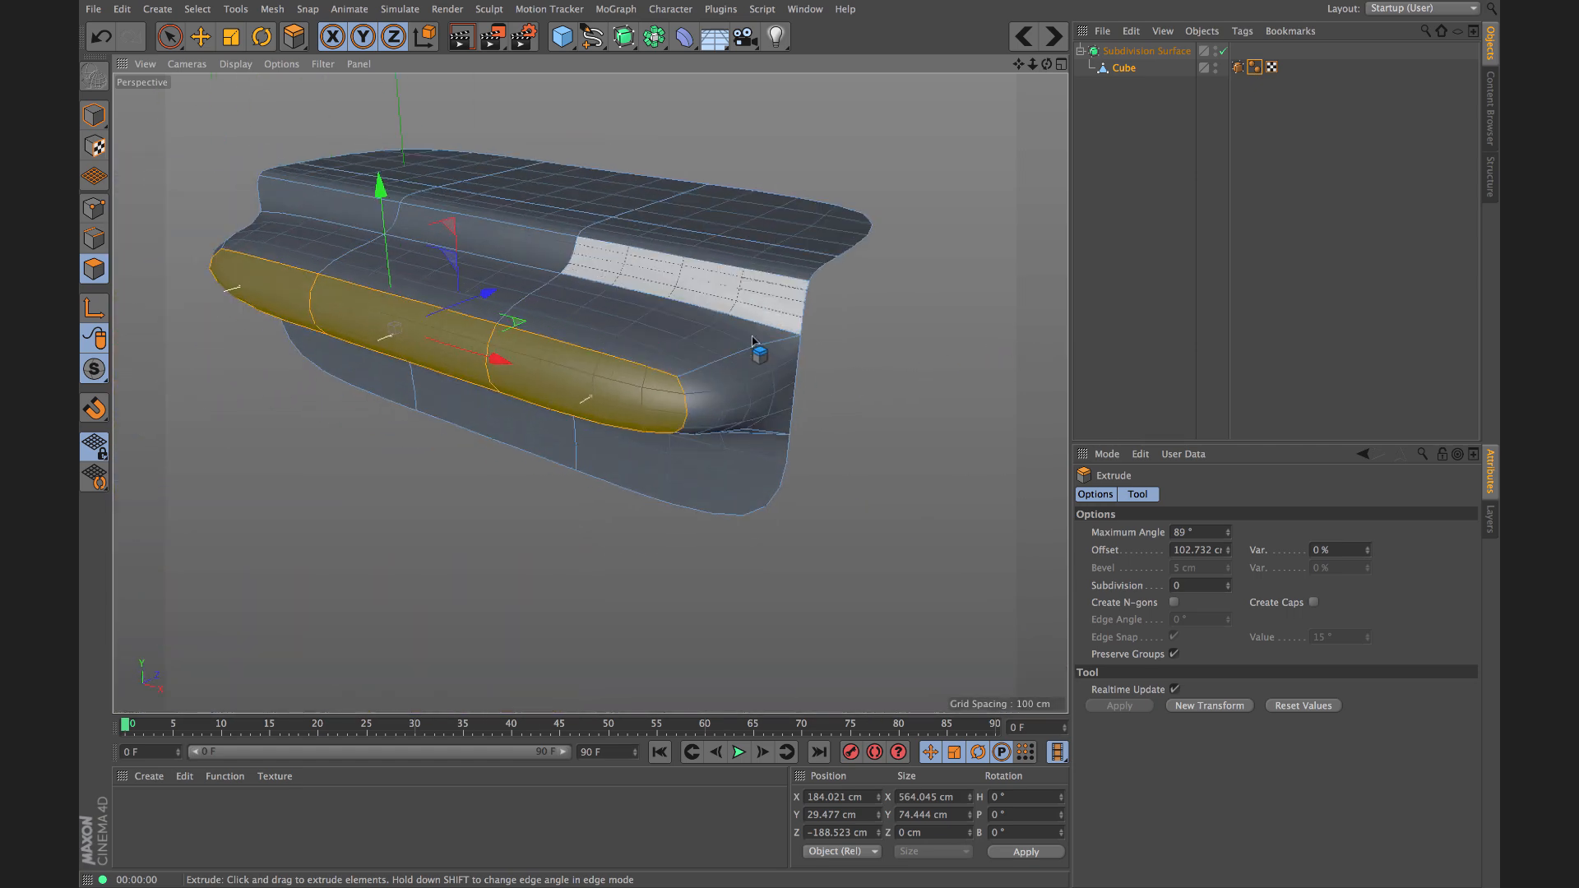
alt+drag(857, 230, 546, 311)
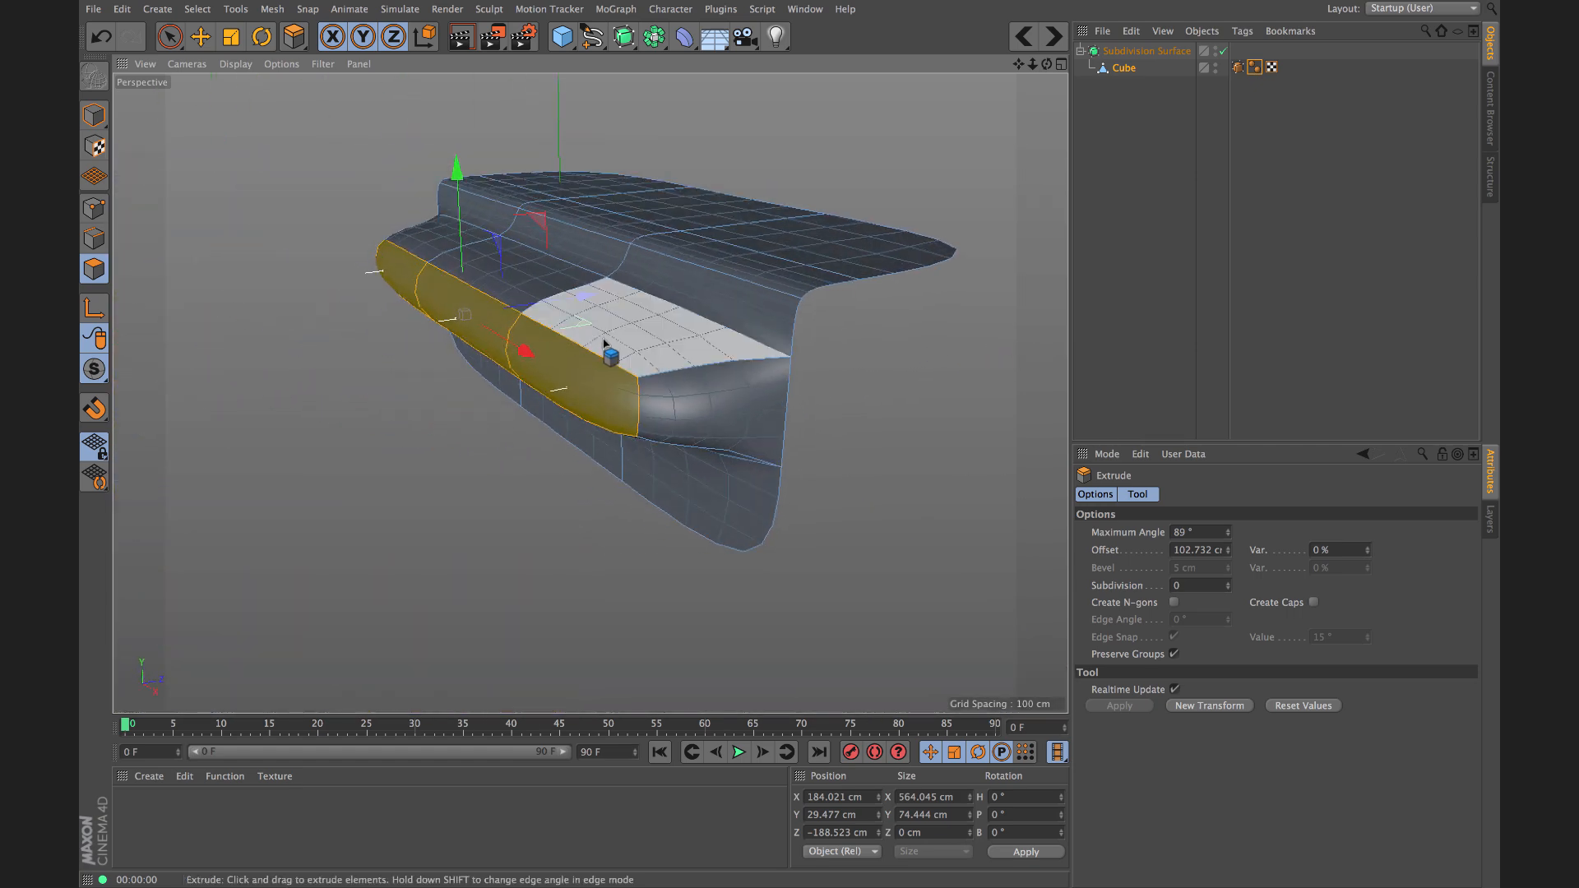
scroll(682, 403, up, 3)
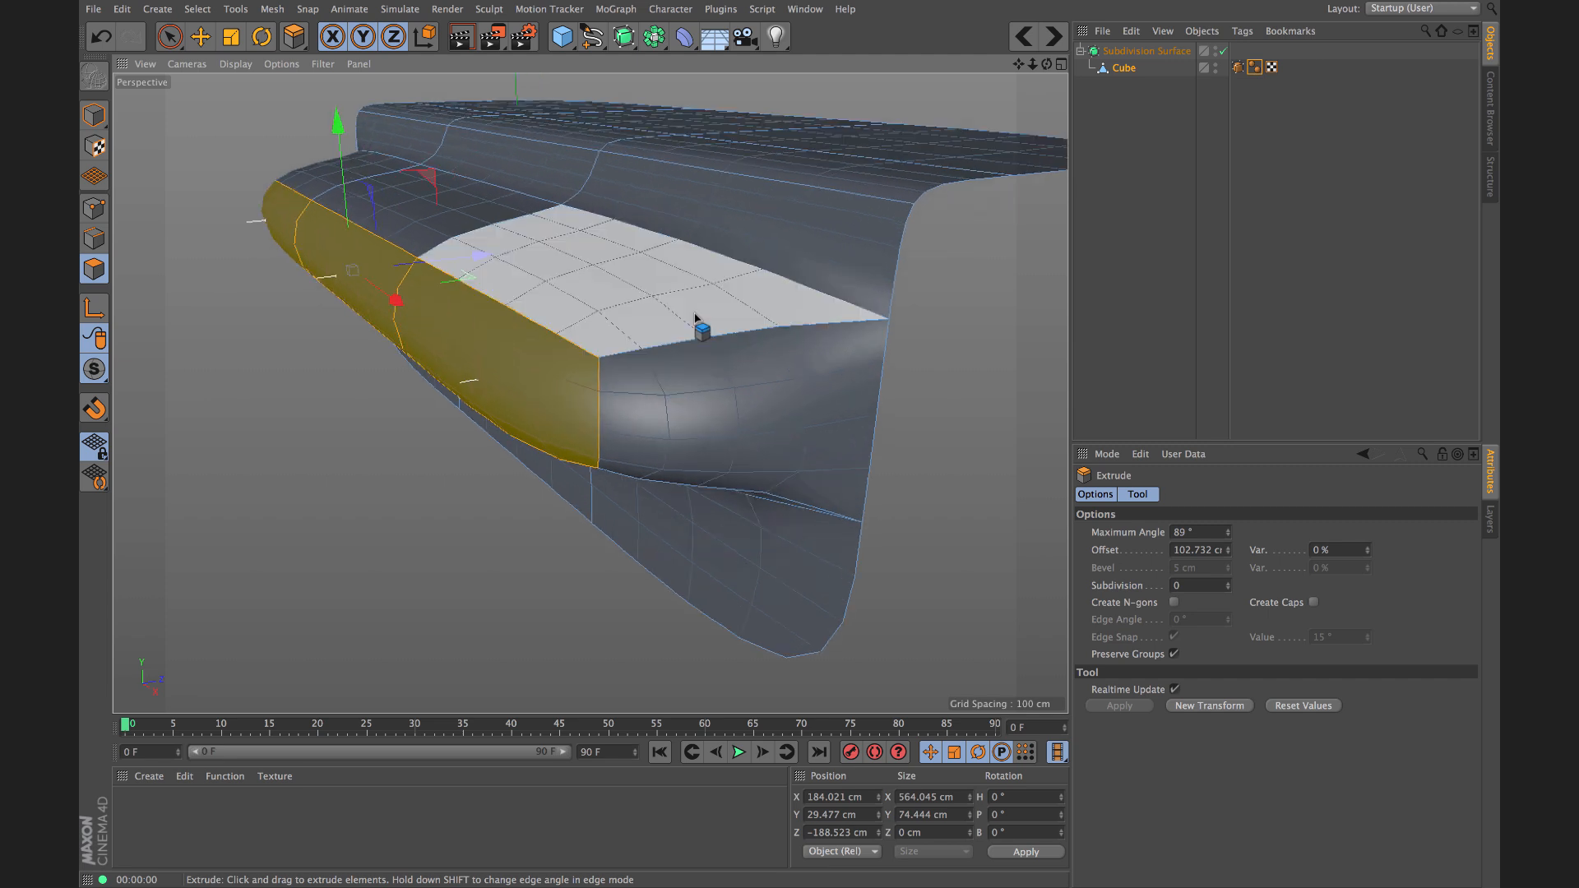
Step: Knife-cut a support loop along the side wall just above the extrusion's inner corner, at about 88.8% offset
key(k)
key(l)
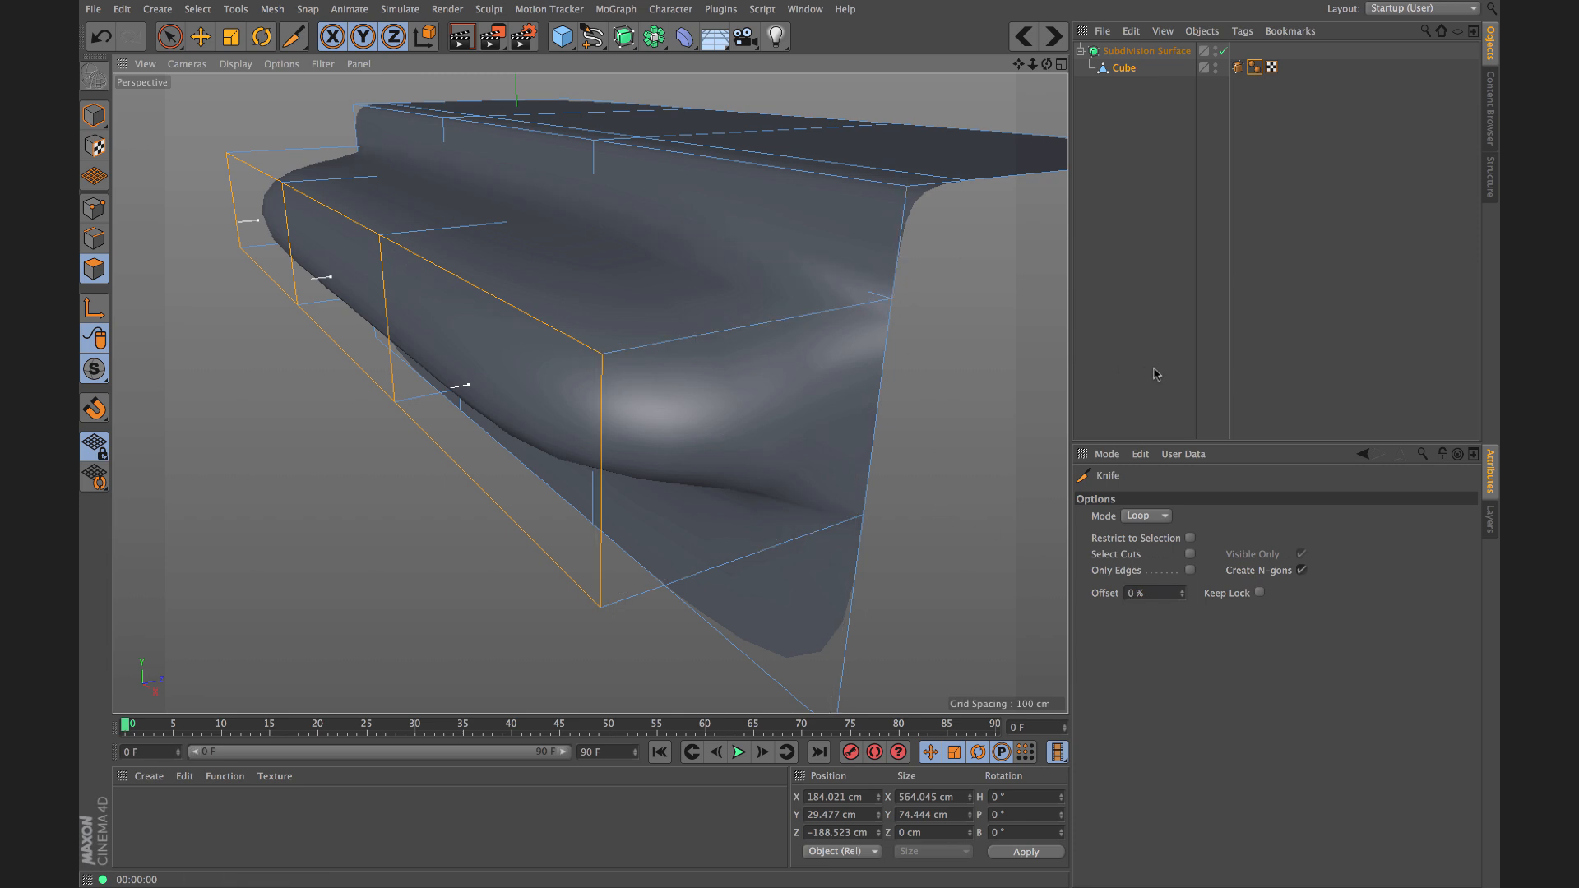
alt+drag(897, 214, 776, 416)
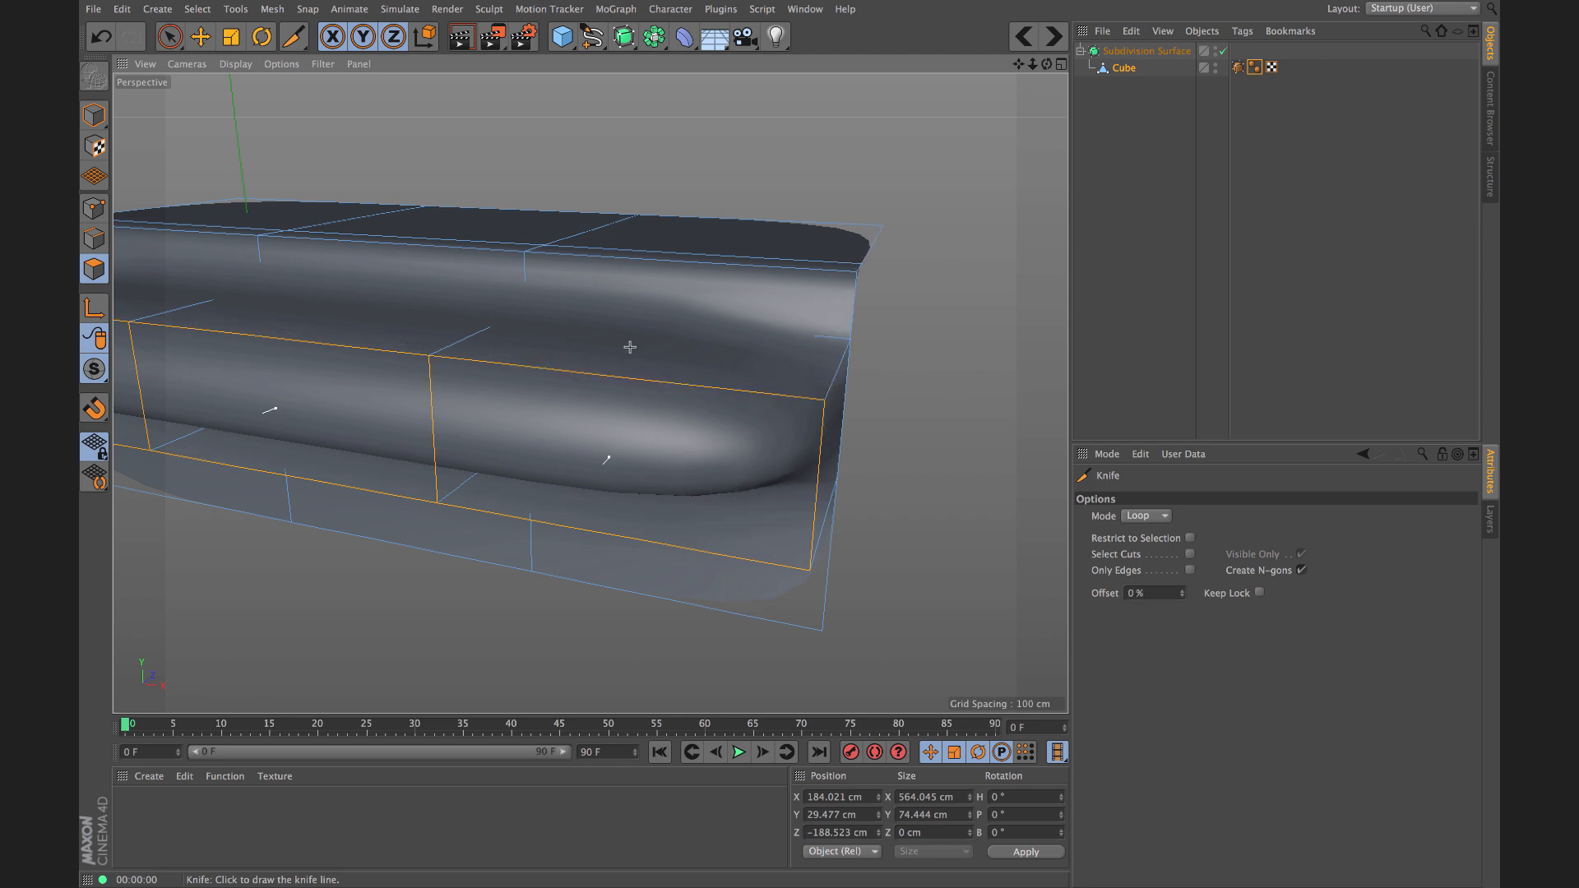
alt+drag(863, 323, 769, 335)
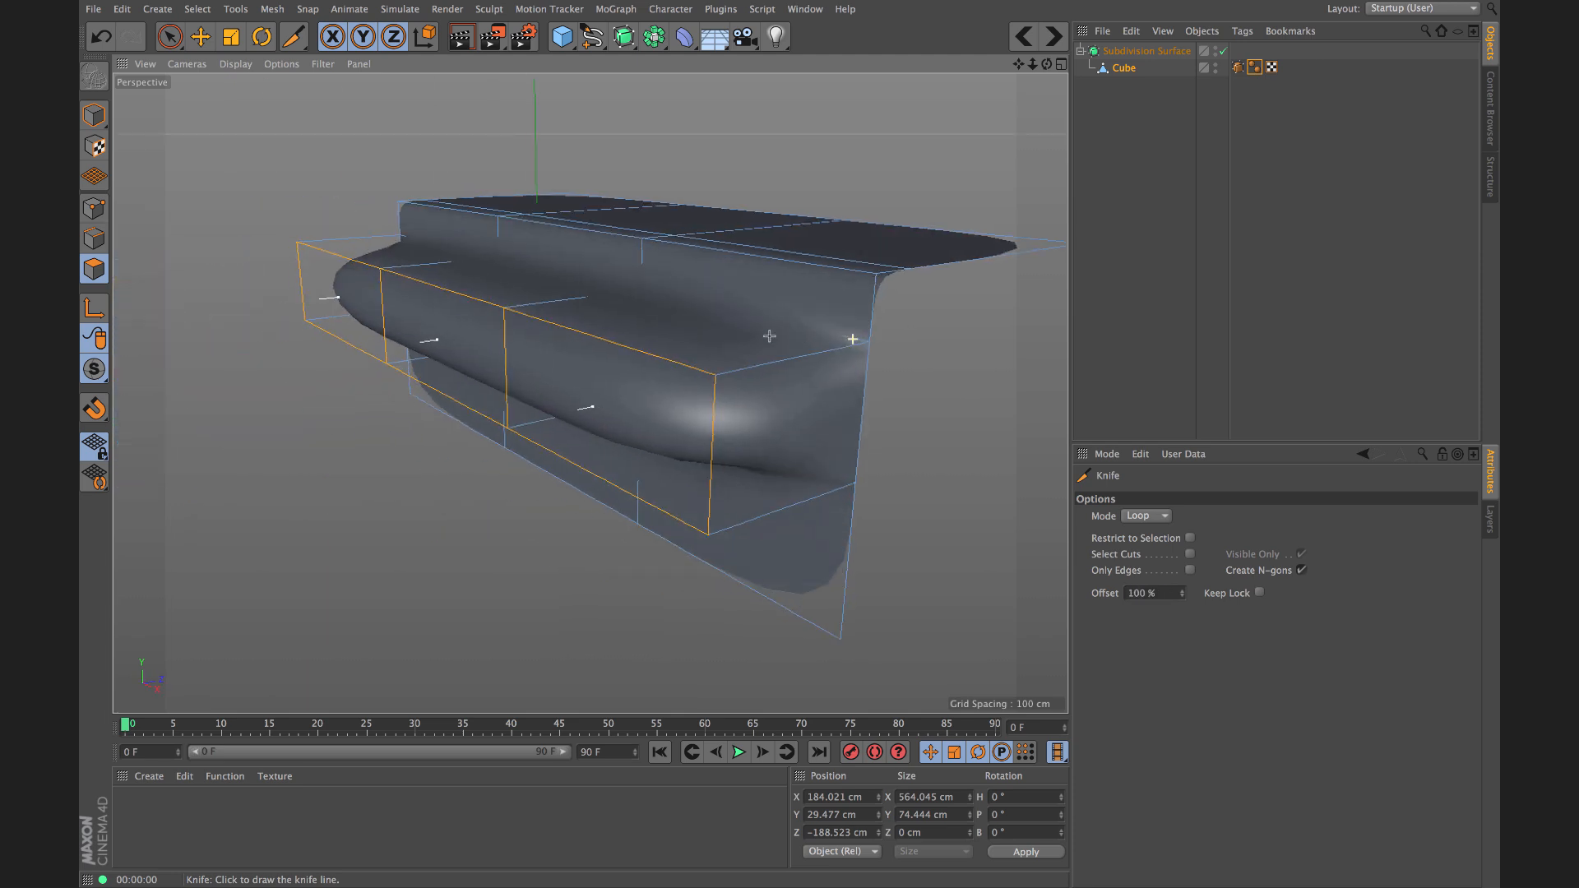
scroll(889, 336, up, 6)
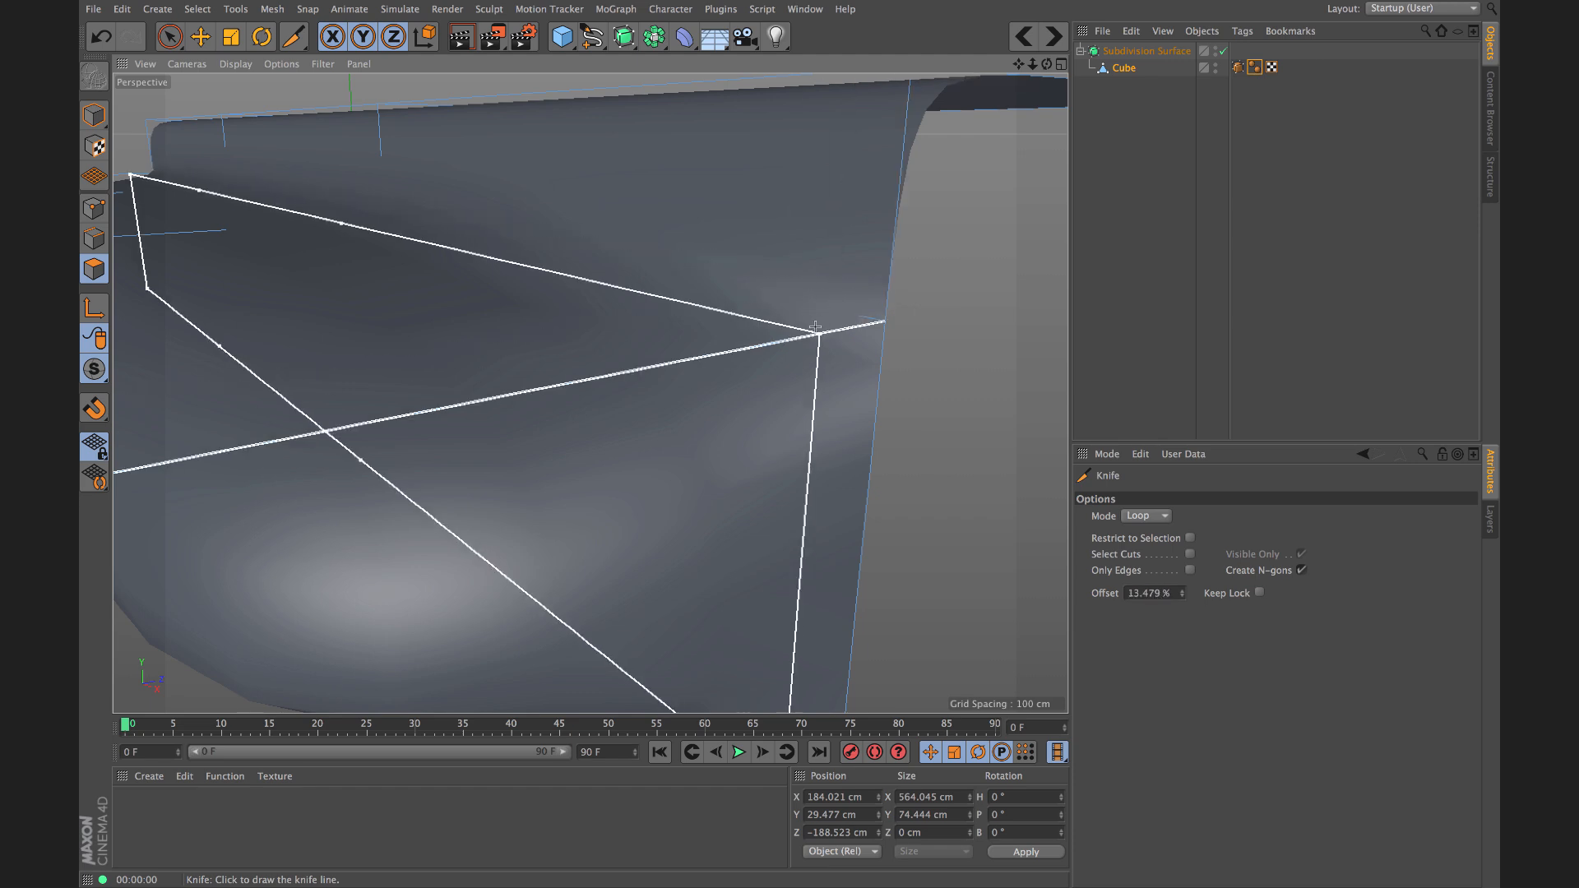
click(885, 295)
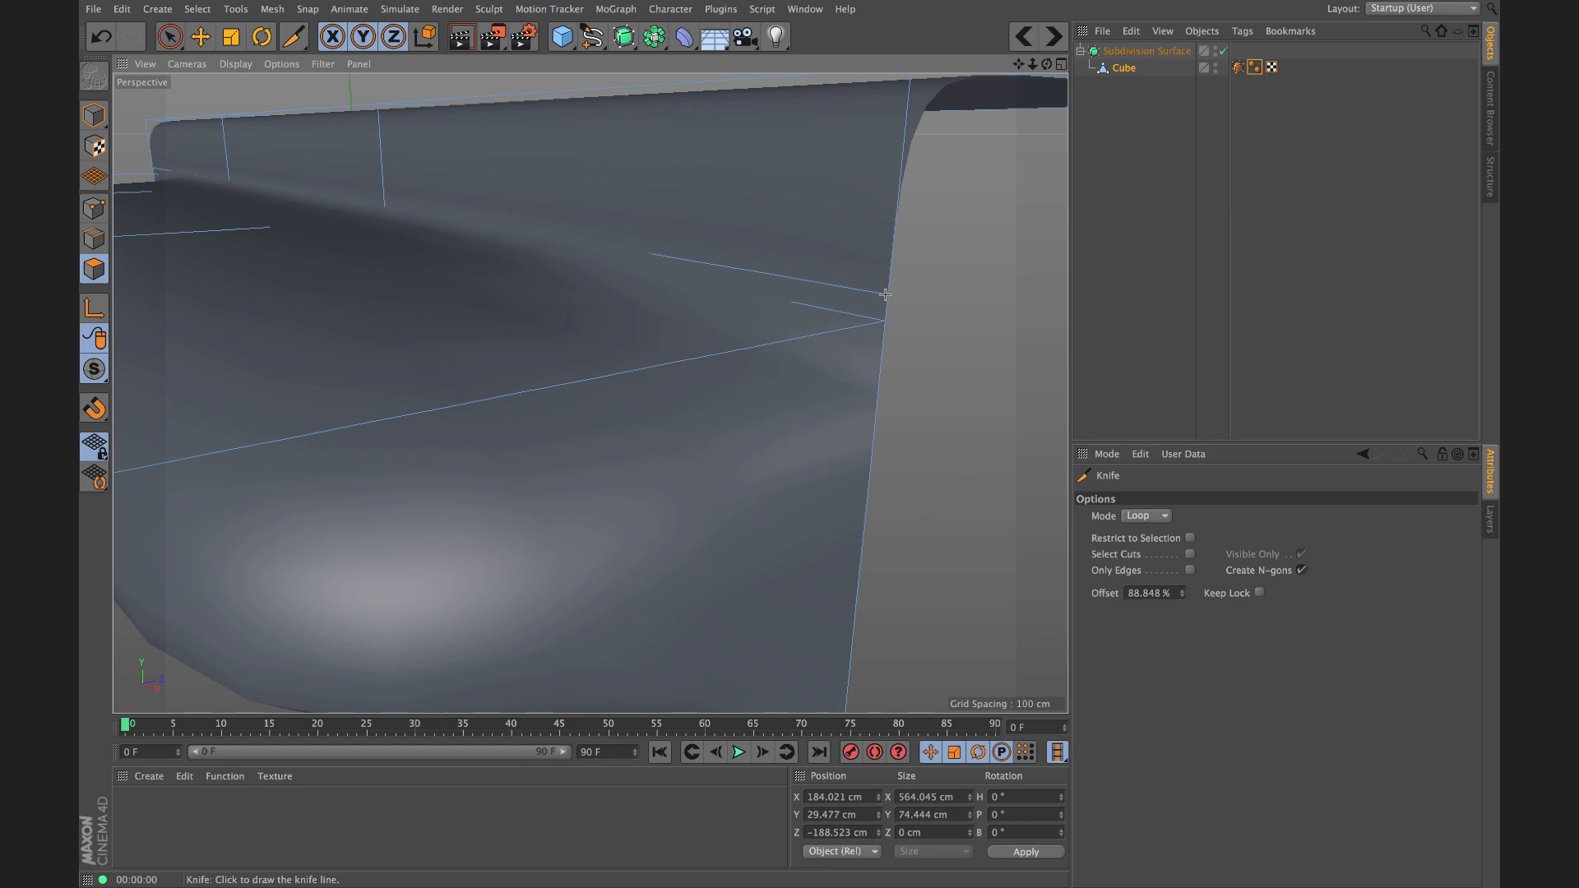
alt+drag(672, 244, 803, 268)
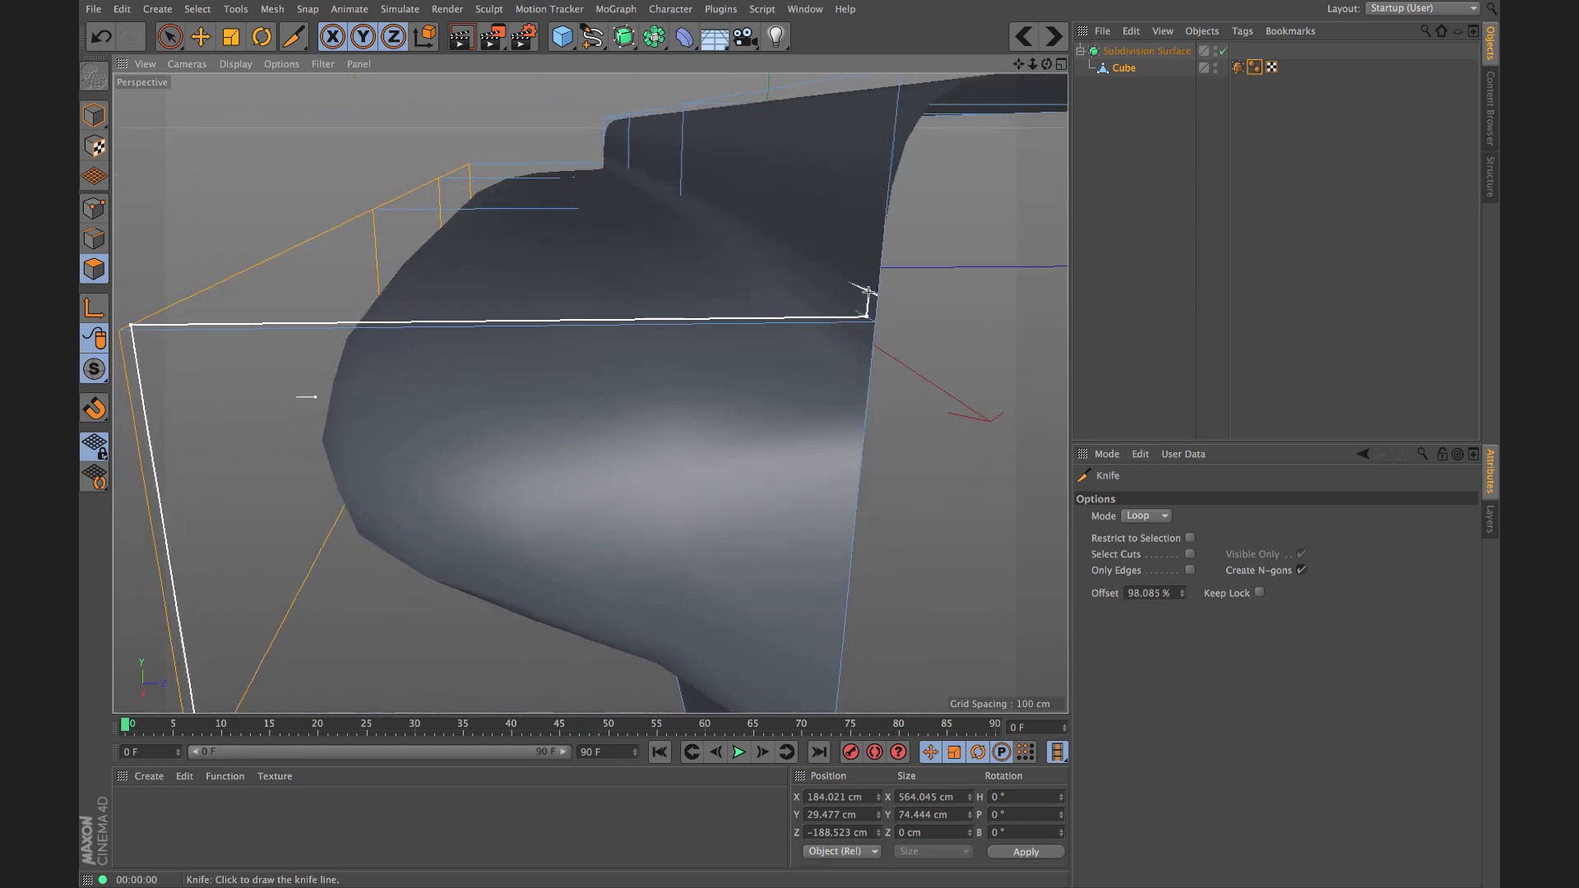
Step: Knife-cut a support loop along the side wall just below the extrusion, plus one around the ledge near the wall at about 94.4% offset
alt+drag(807, 428, 836, 585)
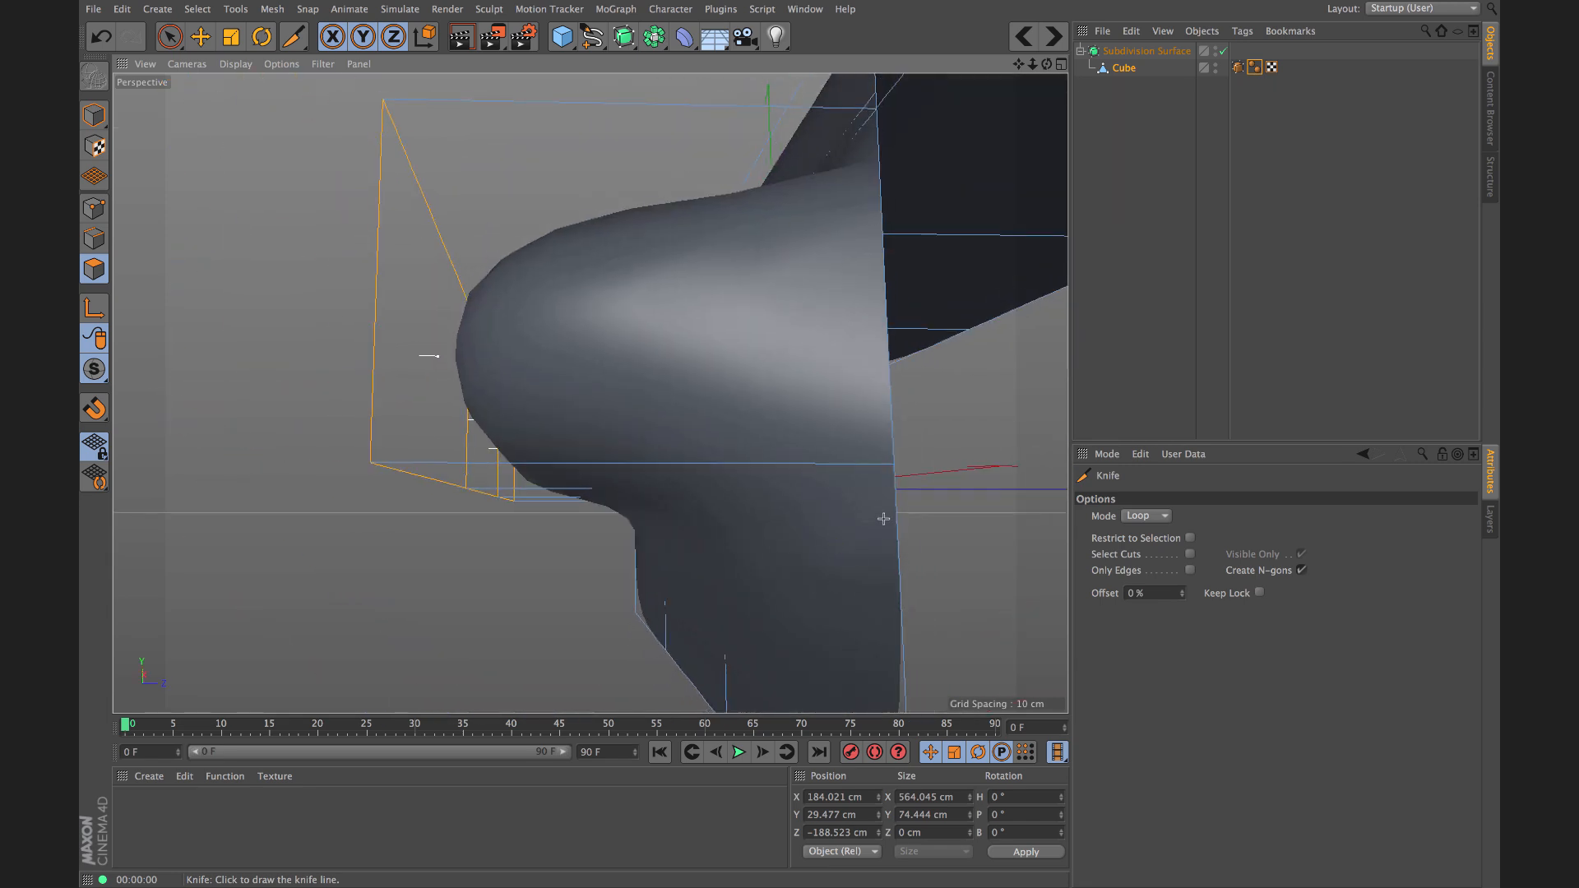
click(895, 476)
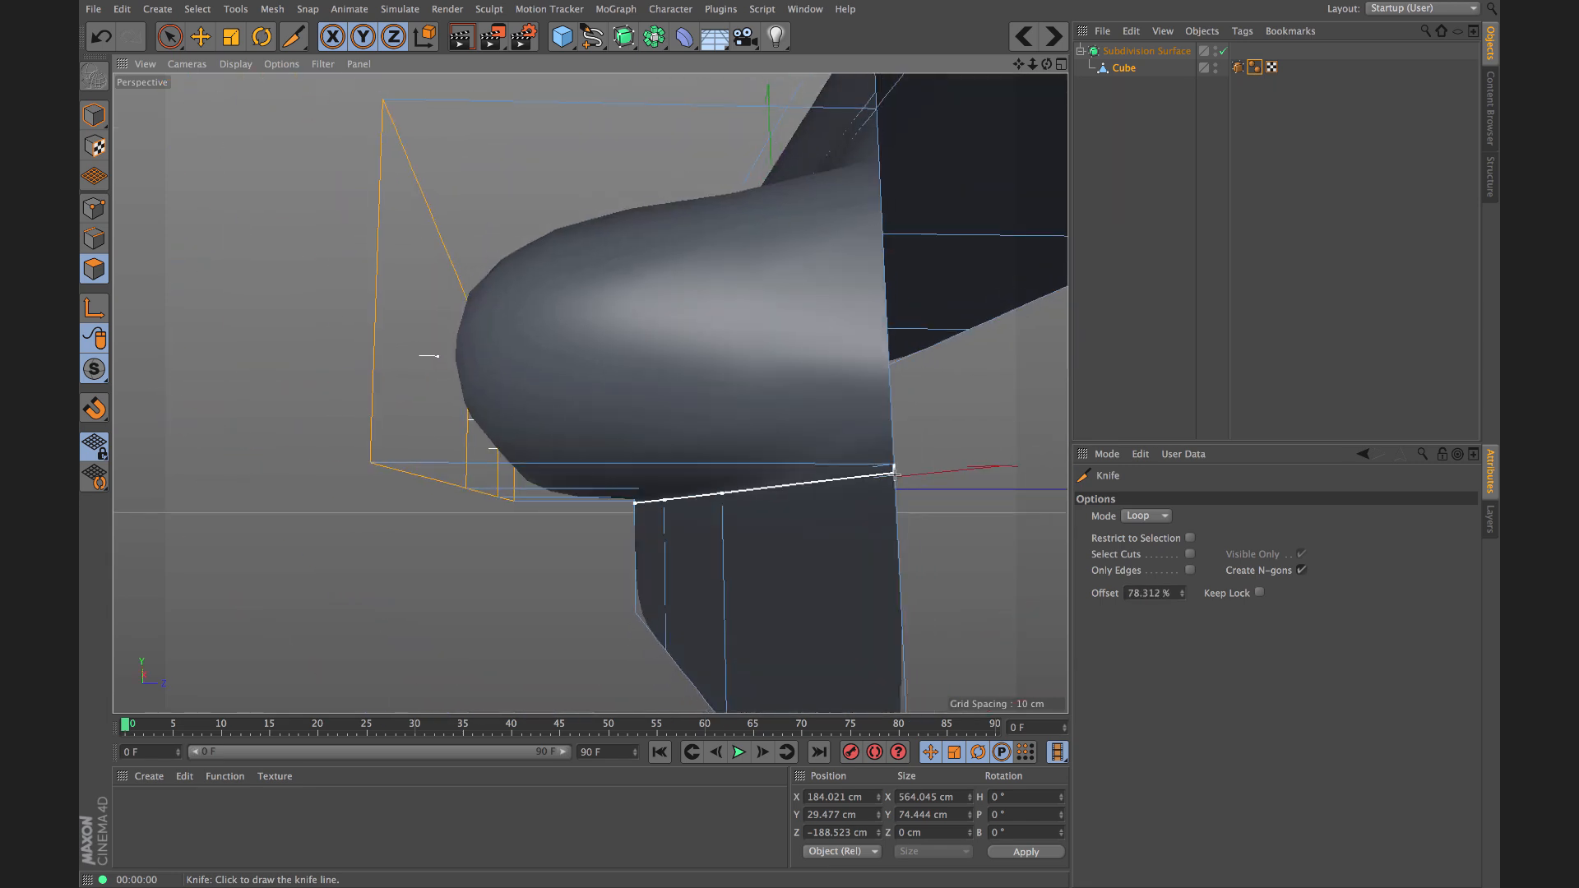
alt+drag(814, 492, 847, 259)
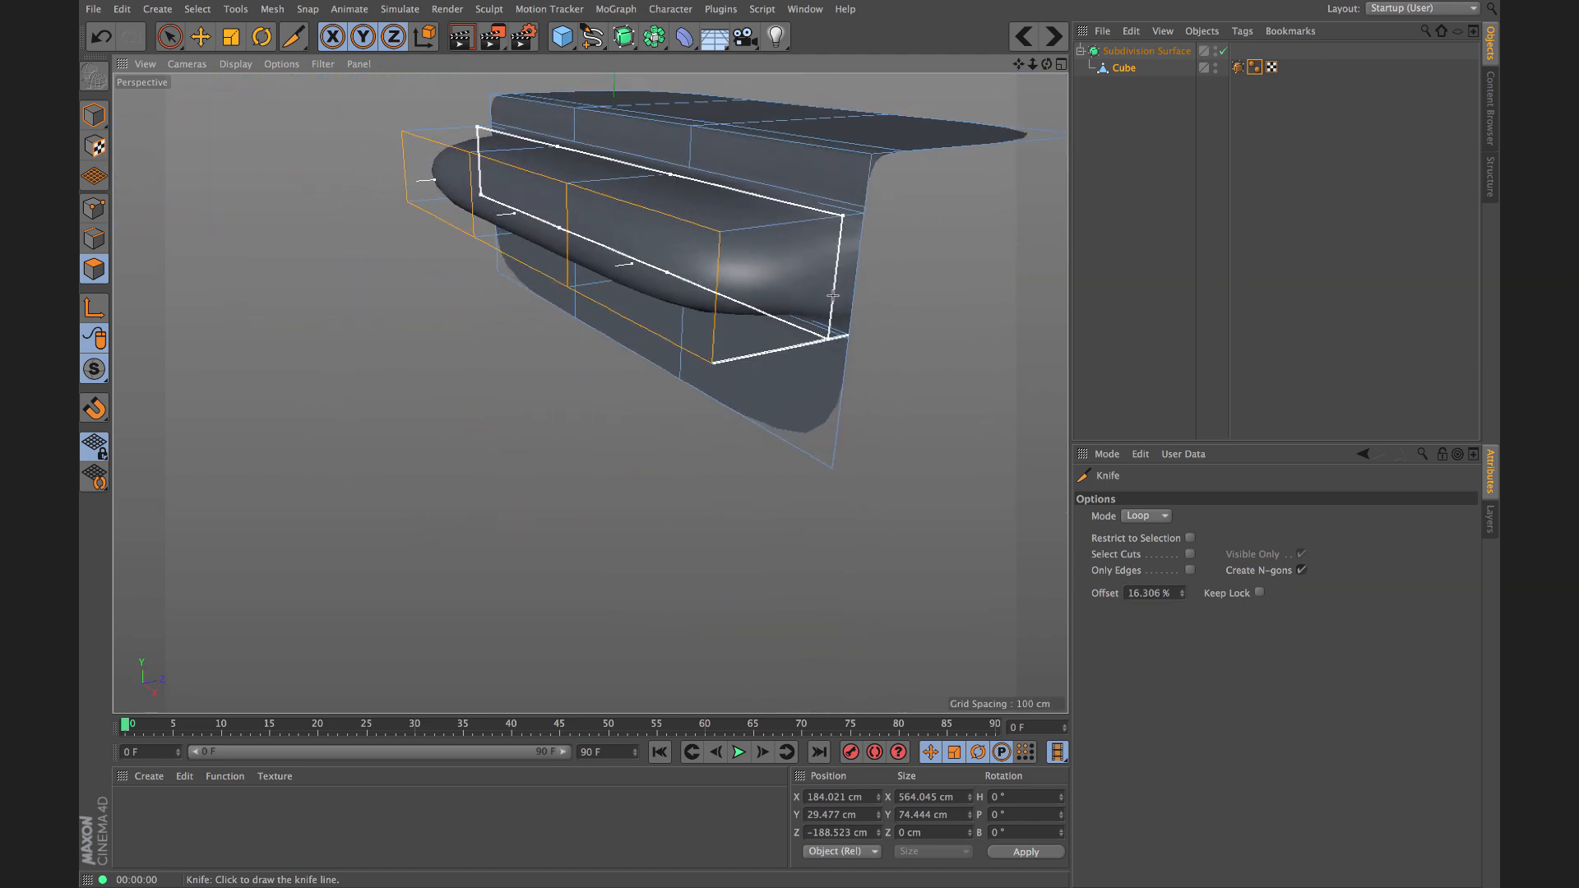
alt+right_drag(822, 250, 845, 222)
alt+drag(882, 217, 877, 142)
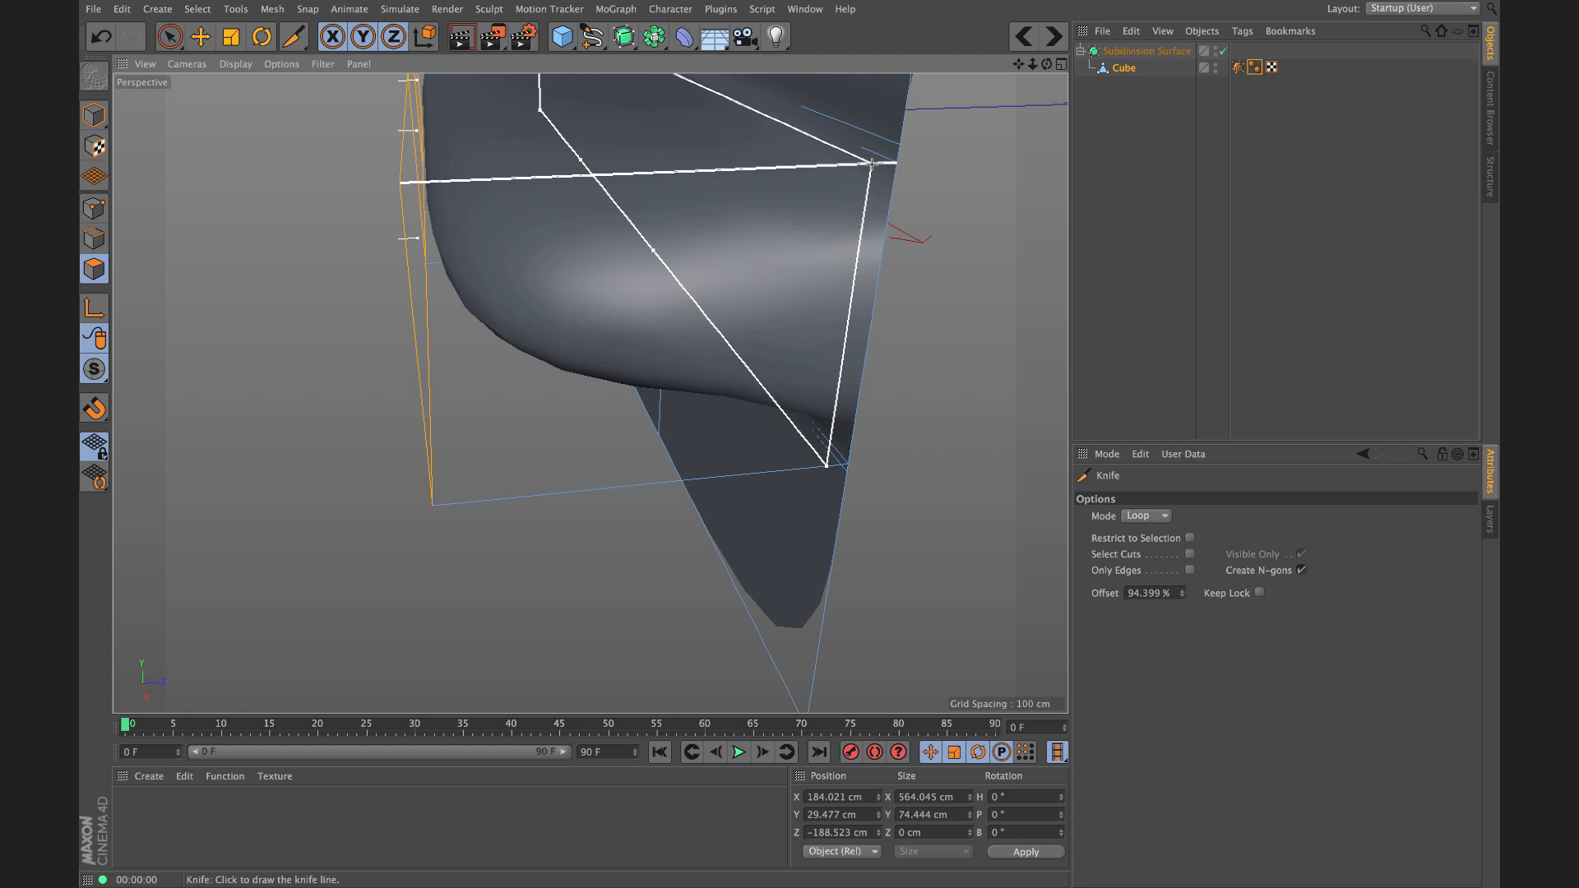
click(872, 164)
Step: Knife-cut a vertical support loop close to each of the two ends of the ledge, running through the wall and top surface
alt+drag(843, 225, 748, 214)
scroll(748, 215, down, 5)
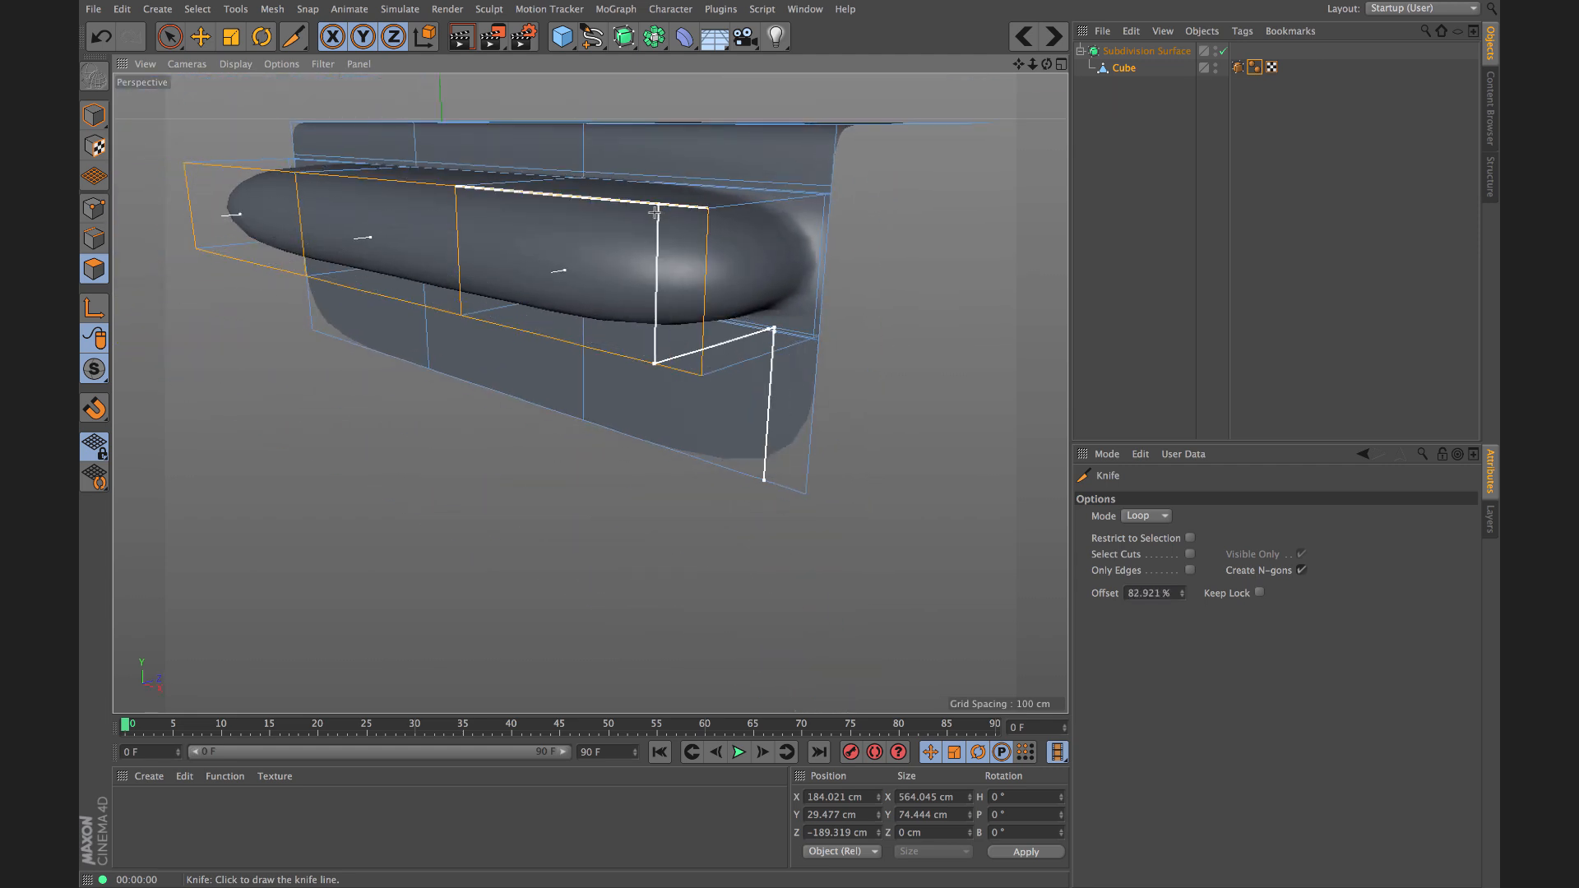
alt+drag(713, 213, 783, 230)
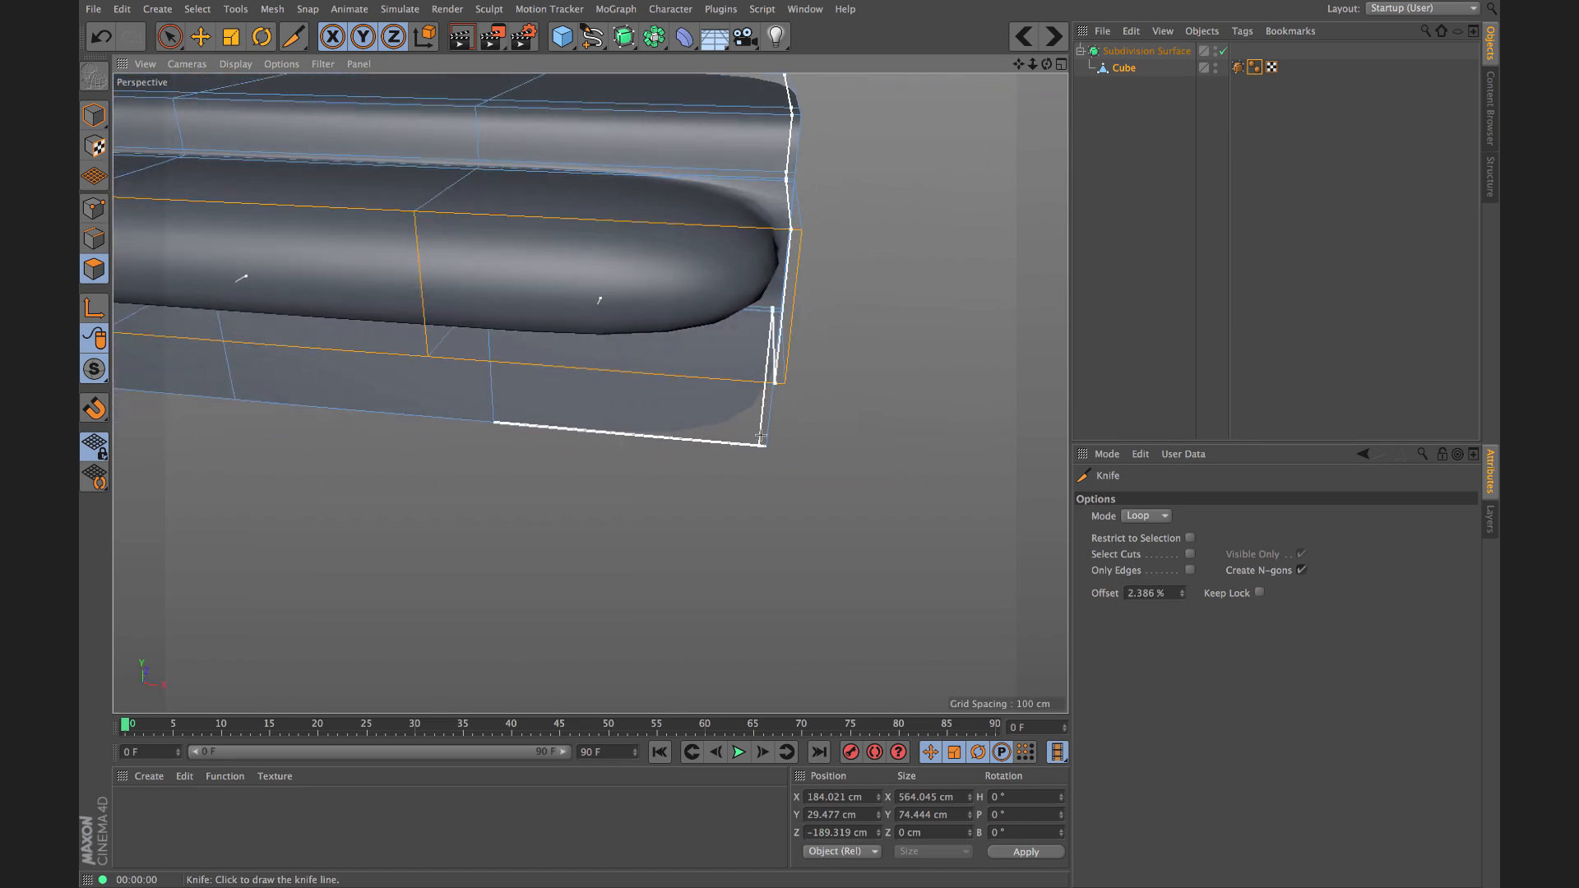
alt+drag(757, 458, 702, 447)
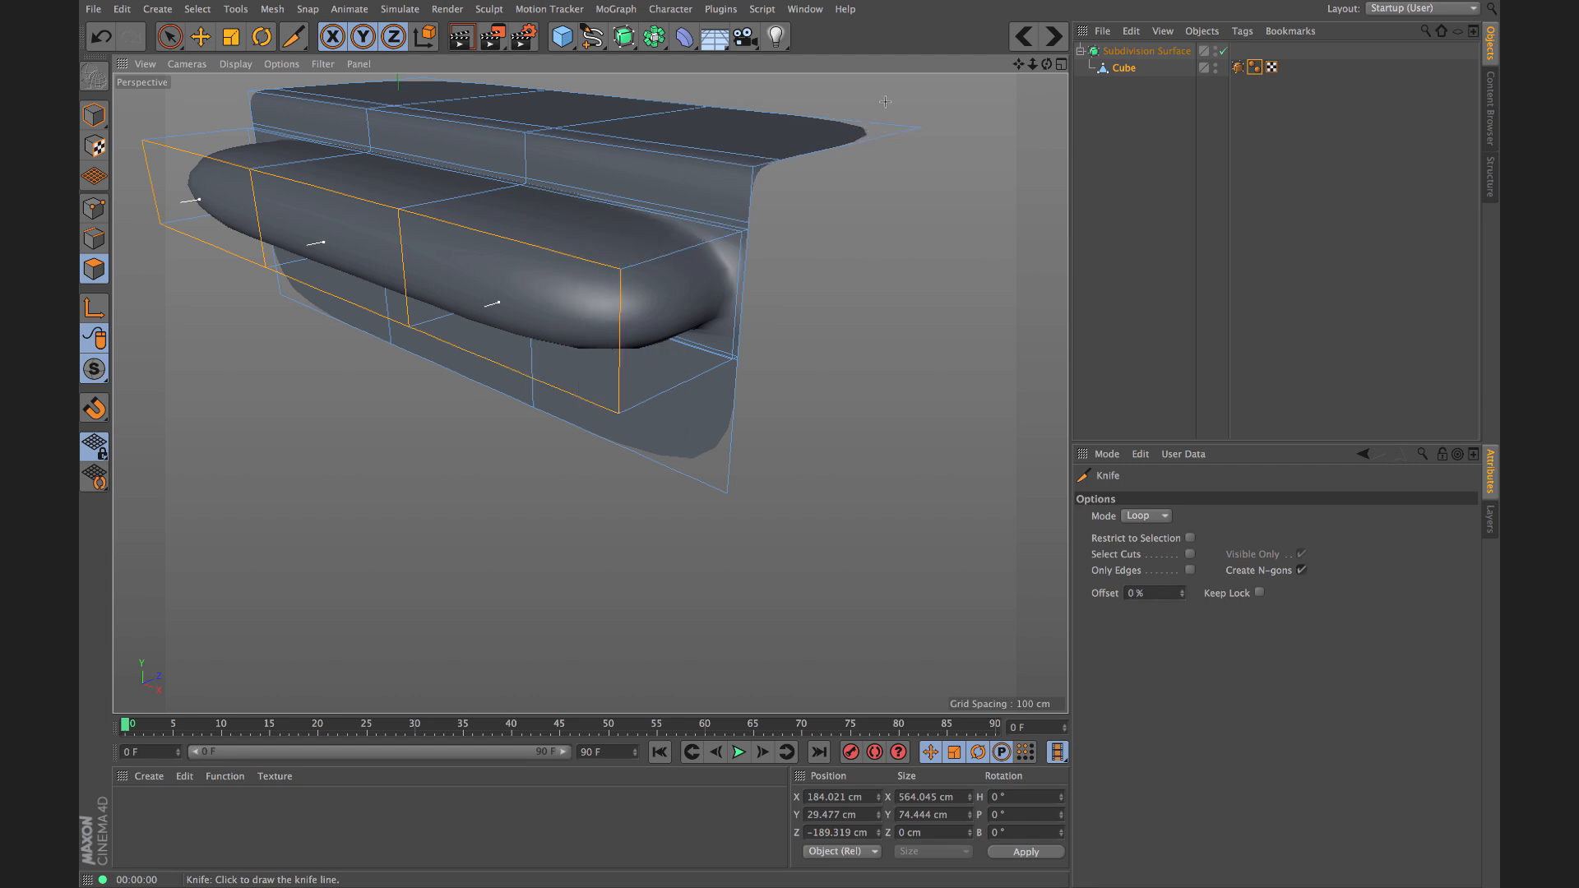
click(724, 491)
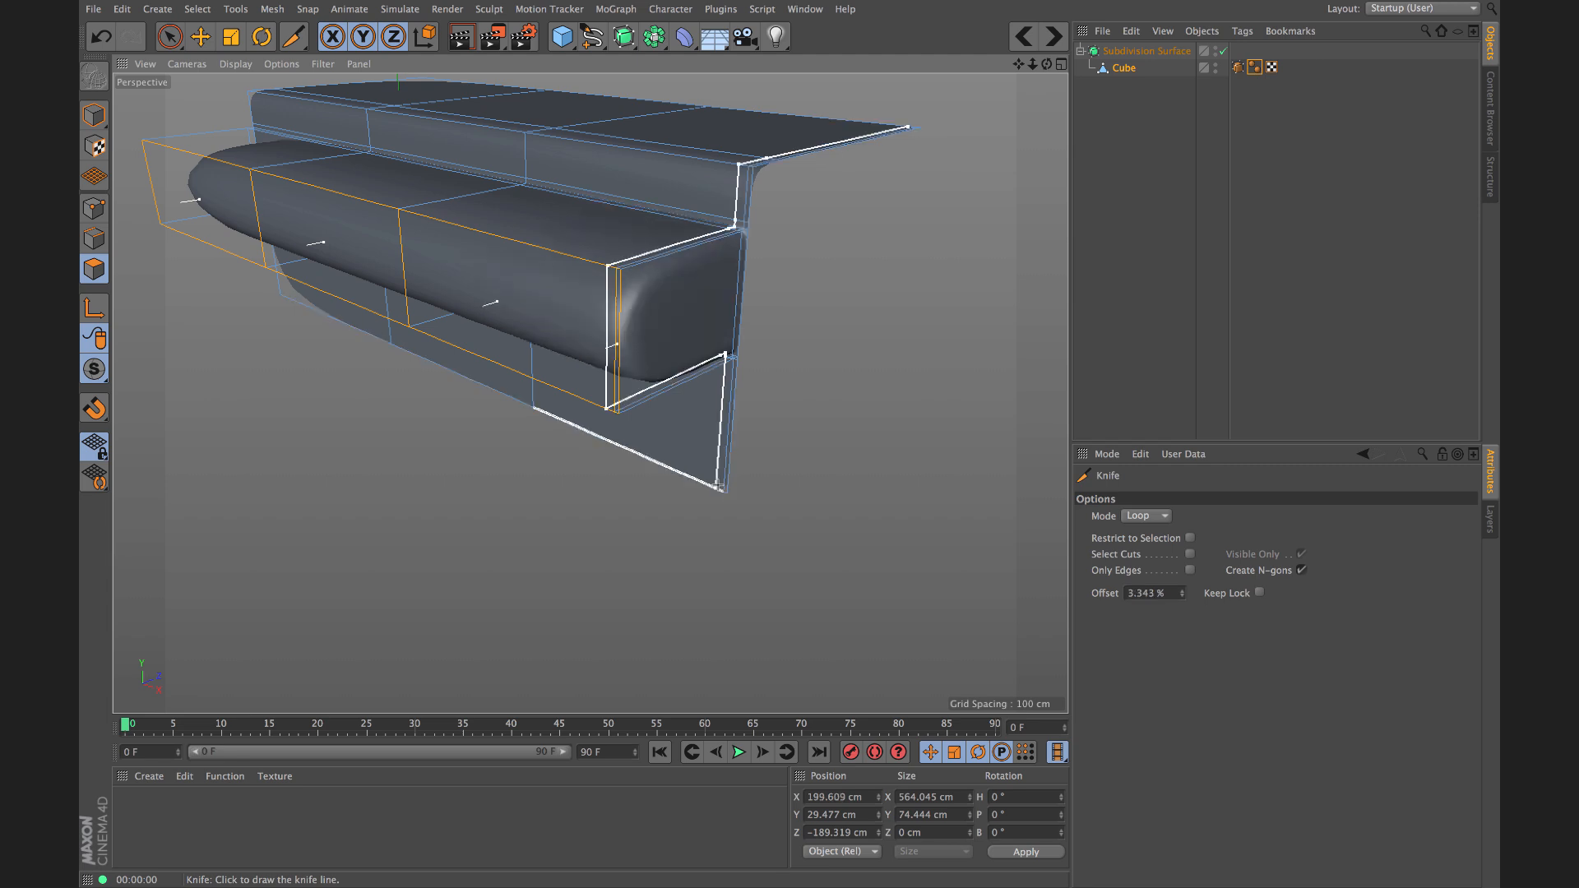
alt+middle_drag(589, 395, 896, 432)
alt+drag(562, 333, 801, 331)
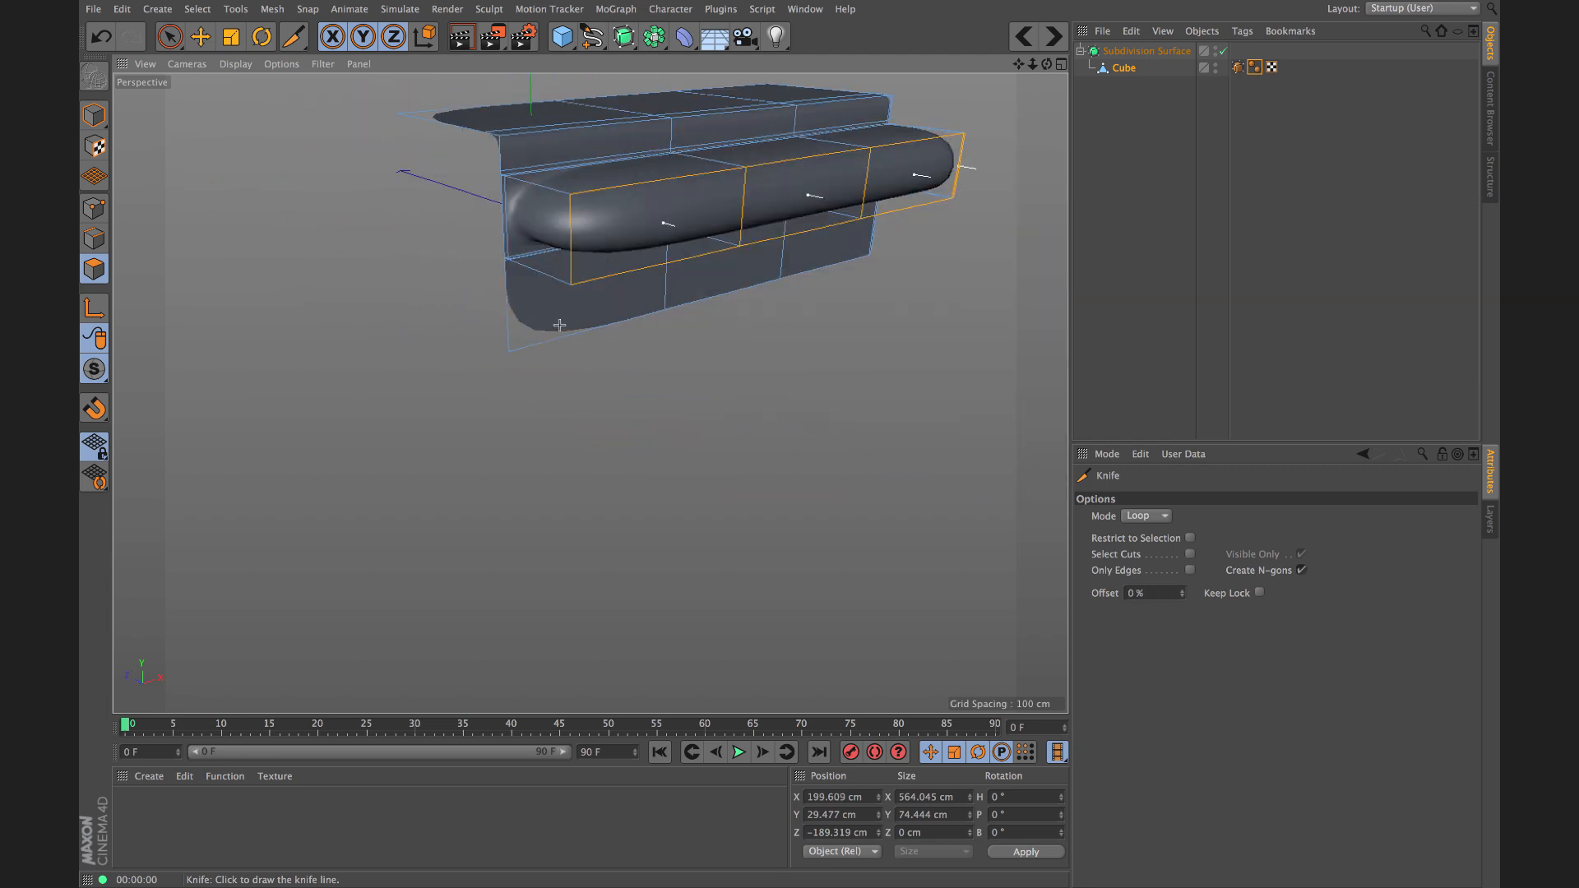
click(514, 352)
Step: Knife-cut a support loop around the ledge just behind its outer front face, at about 1.46% offset
scroll(573, 265, up, 3)
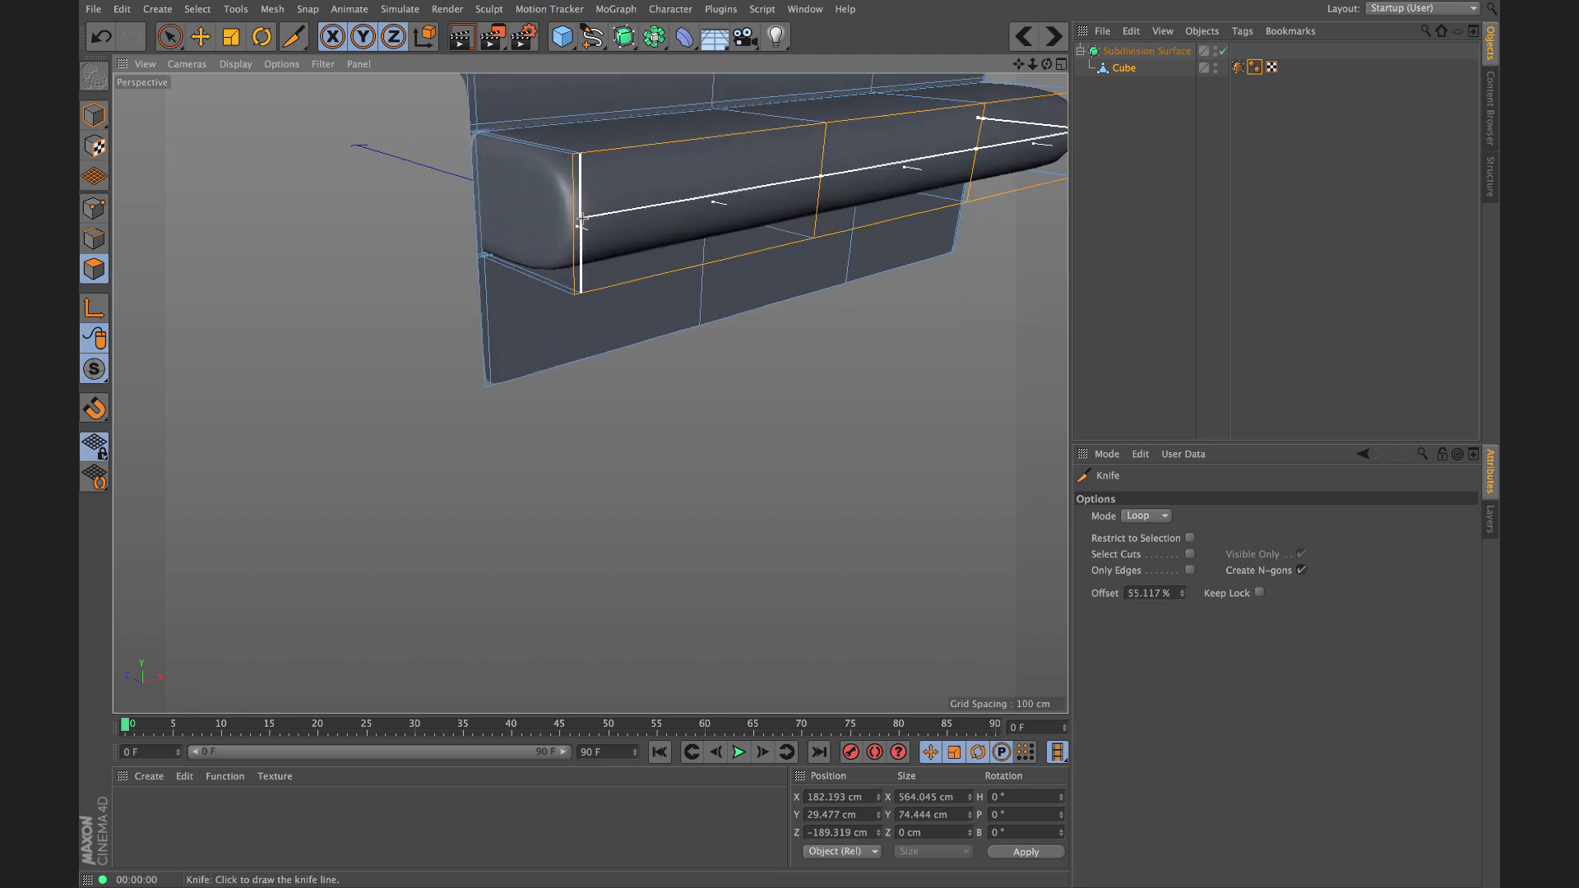
alt+middle_drag(581, 218, 565, 346)
alt+drag(573, 264, 543, 282)
scroll(543, 282, up, 2)
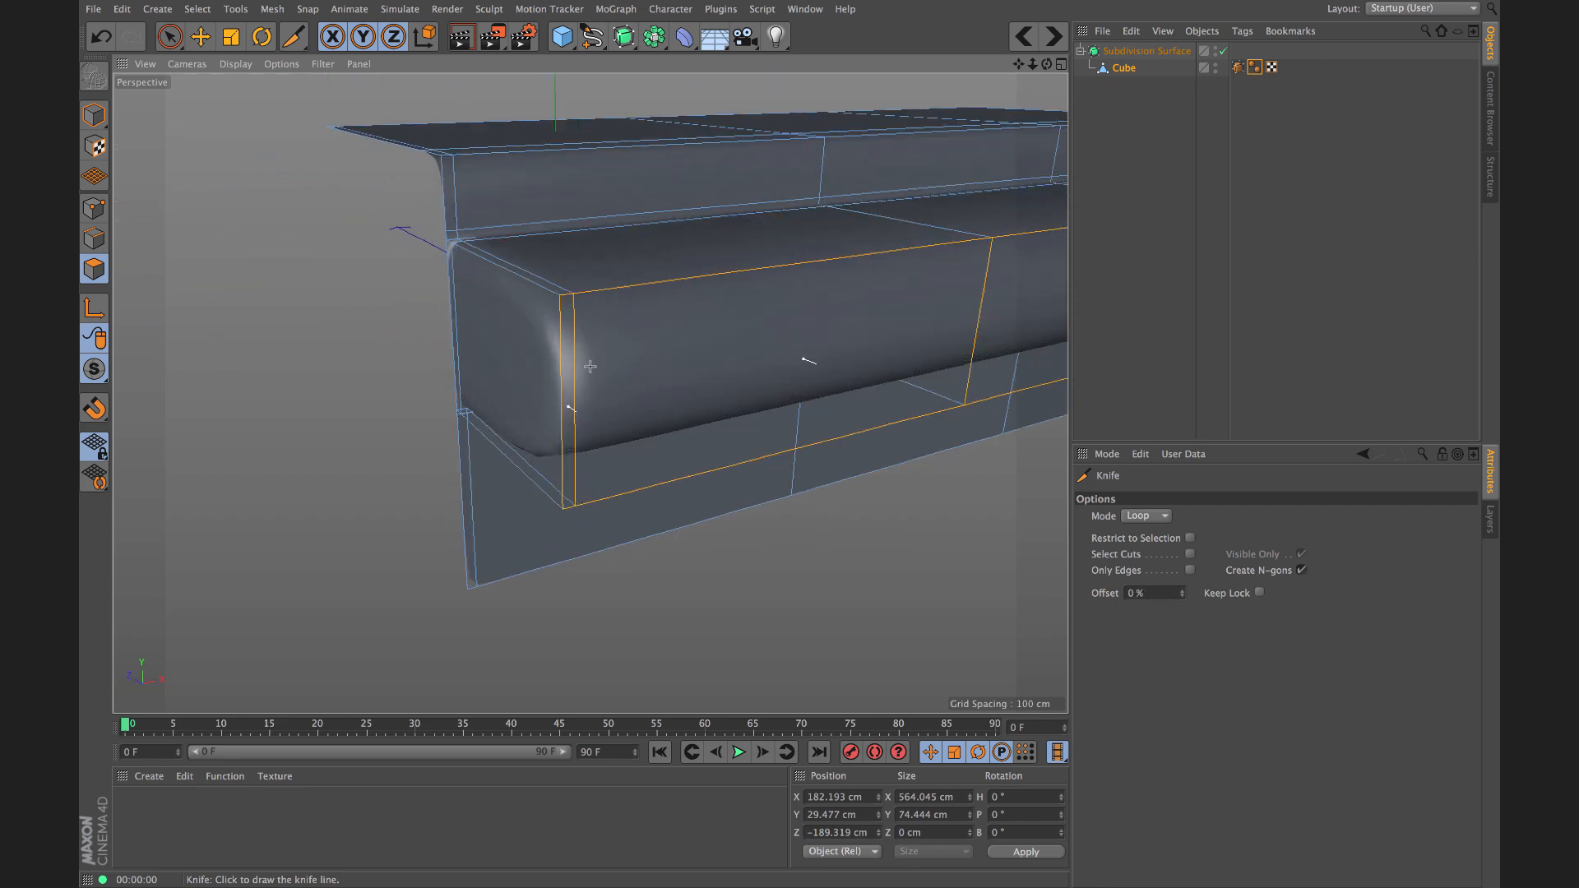
alt+drag(590, 366, 540, 377)
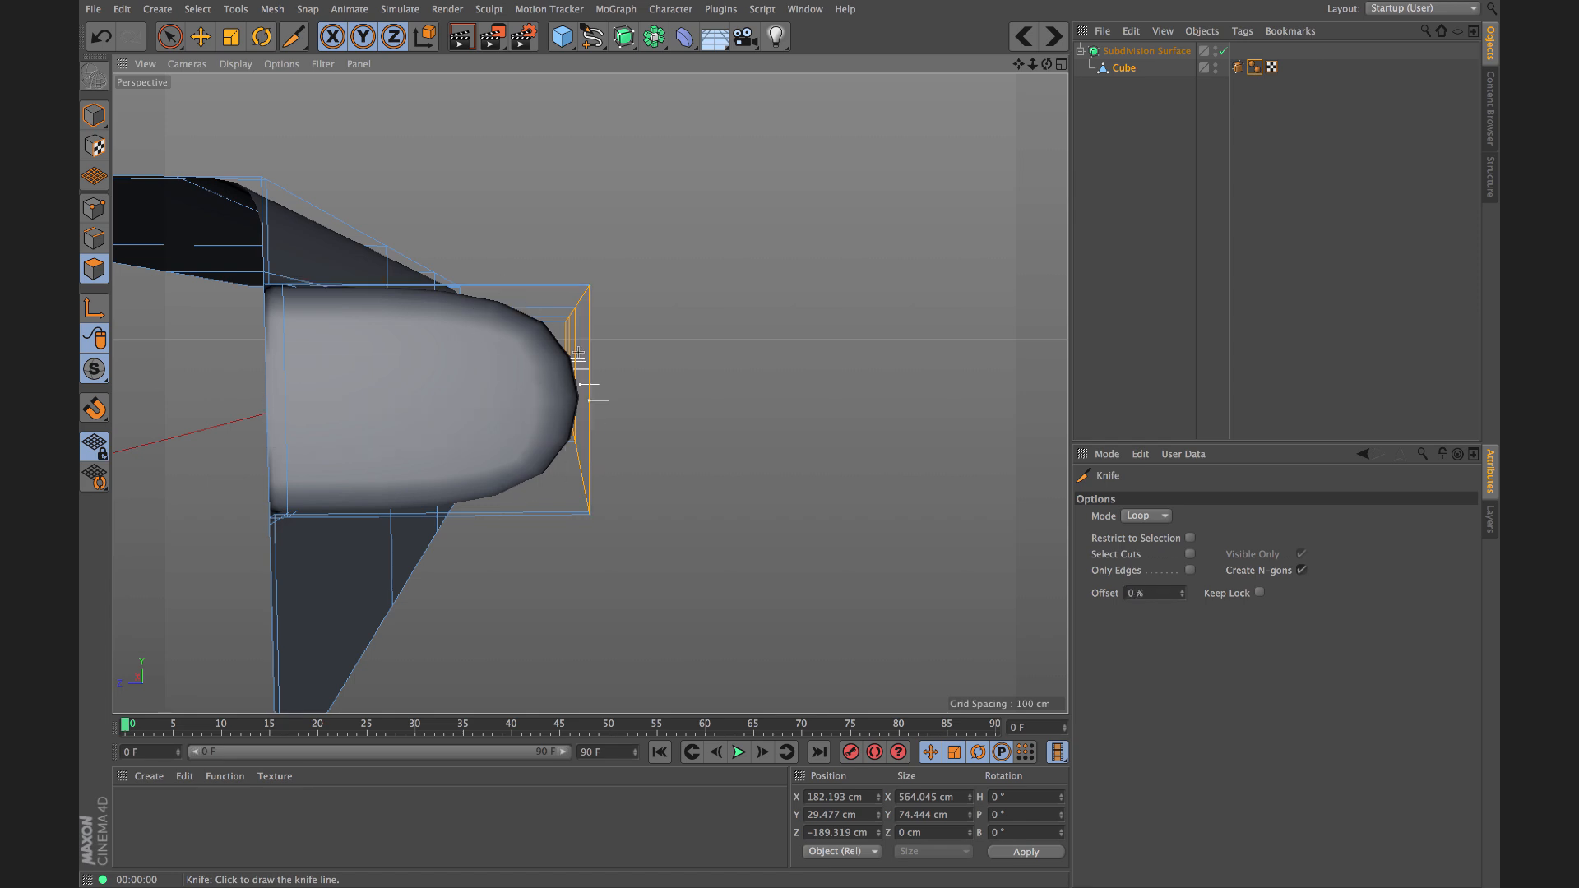
alt+drag(579, 366, 567, 412)
alt+right_drag(566, 301, 606, 230)
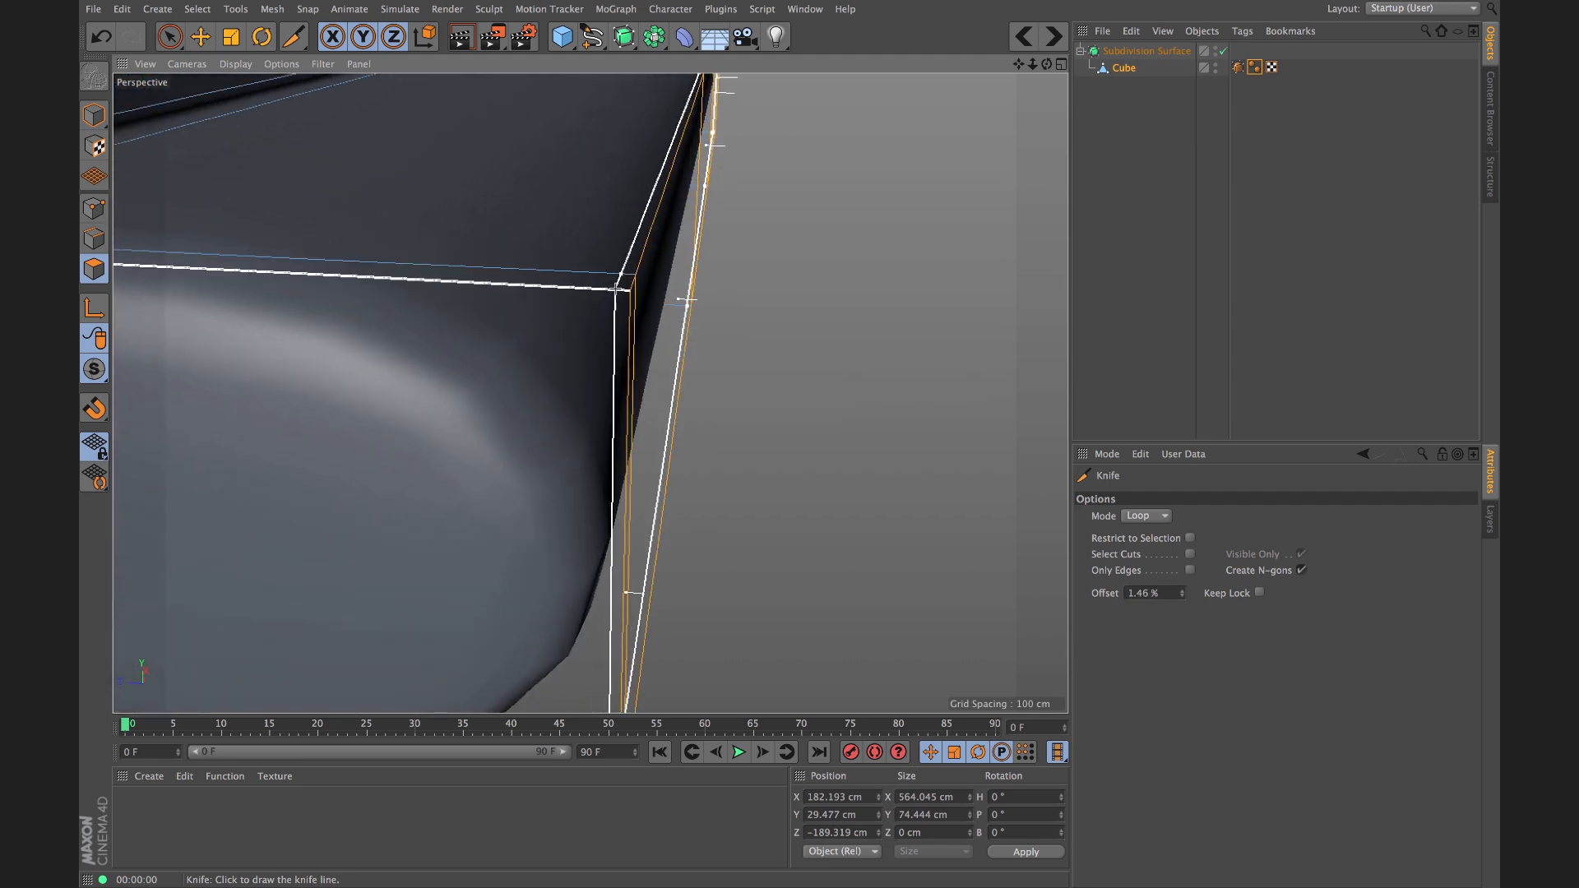
click(615, 289)
Step: Knife-cut two horizontal support loops around the ledge, one just below its upper edge and one just above its lower edge
mouse_move(612, 298)
alt+mouse_down()
mouse_move(526, 256)
mouse_move(431, 259)
mouse_move(490, 282)
mouse_move(526, 345)
mouse_move(573, 380)
mouse_move(579, 329)
mouse_move(574, 375)
mouse_move(444, 350)
alt+mouse_up()
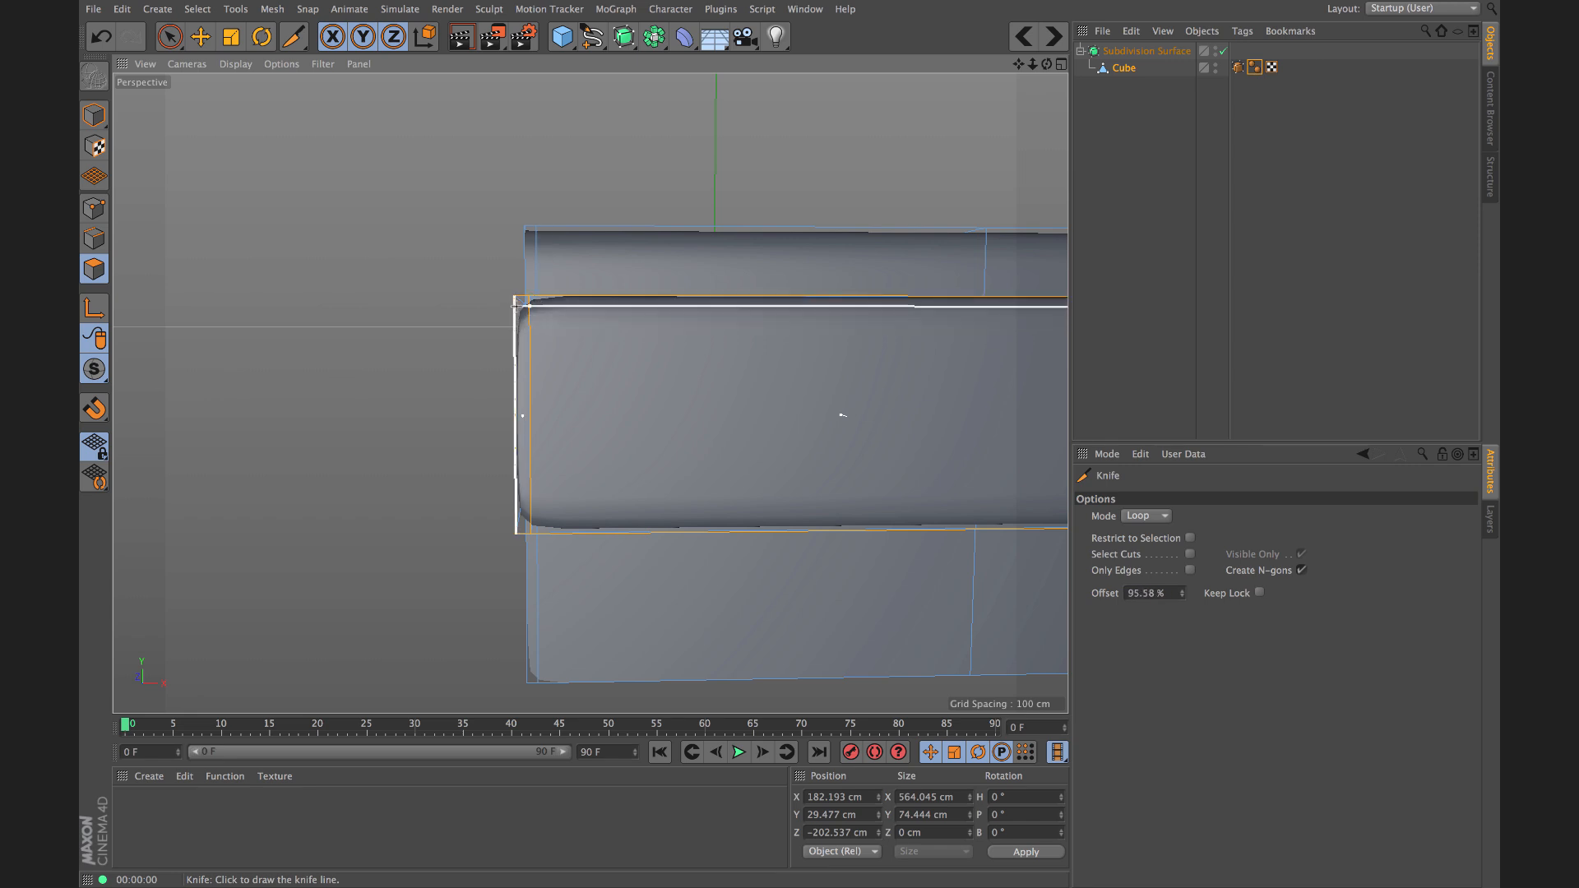
alt+drag(516, 306, 557, 332)
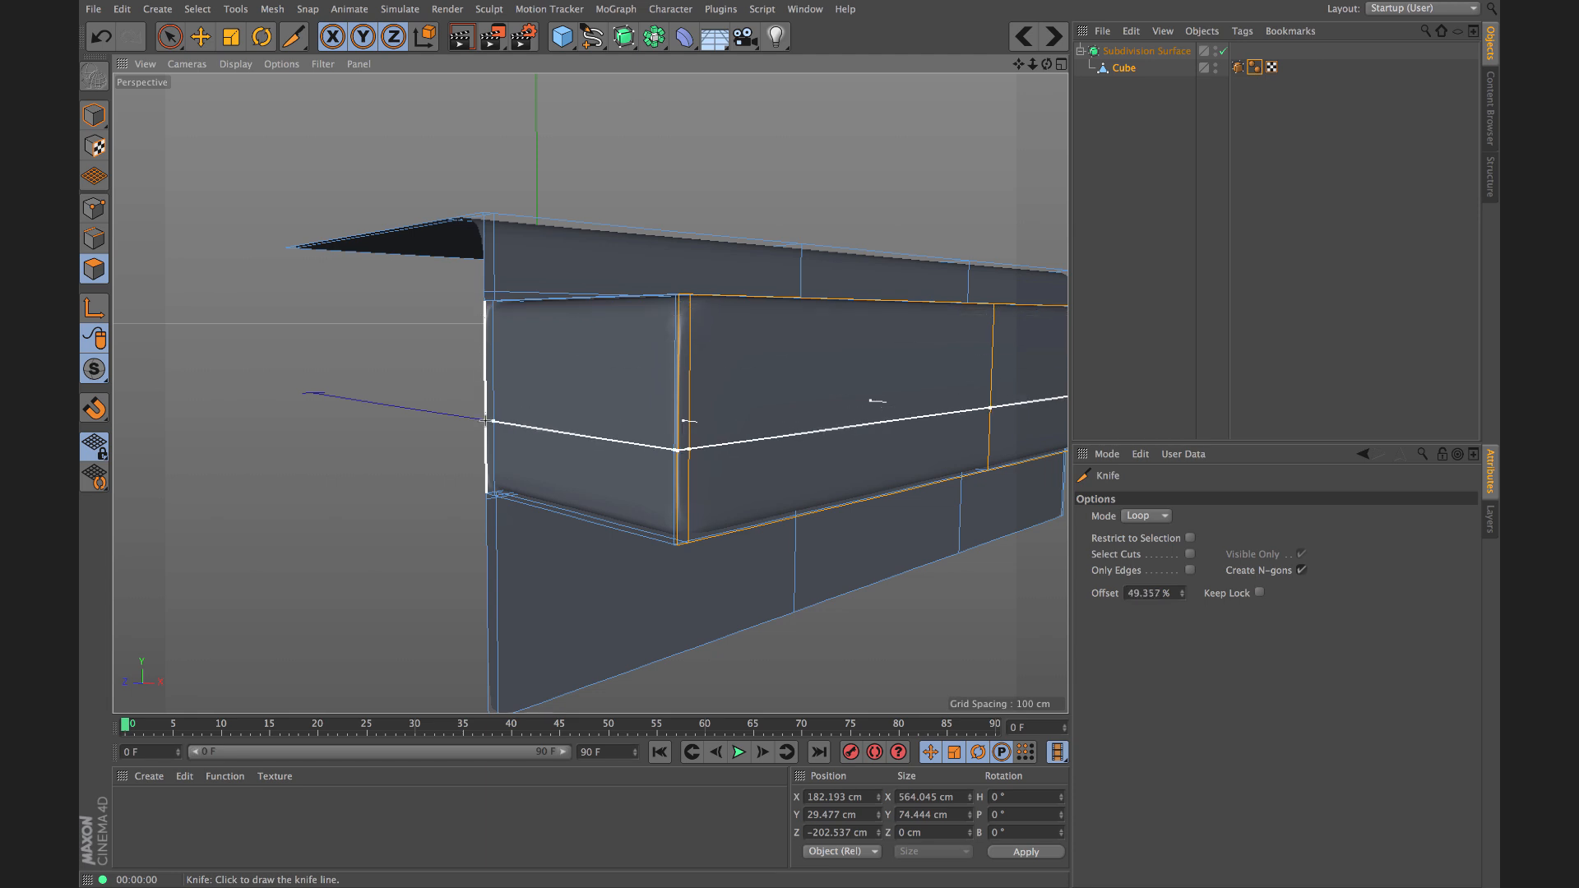
click(483, 306)
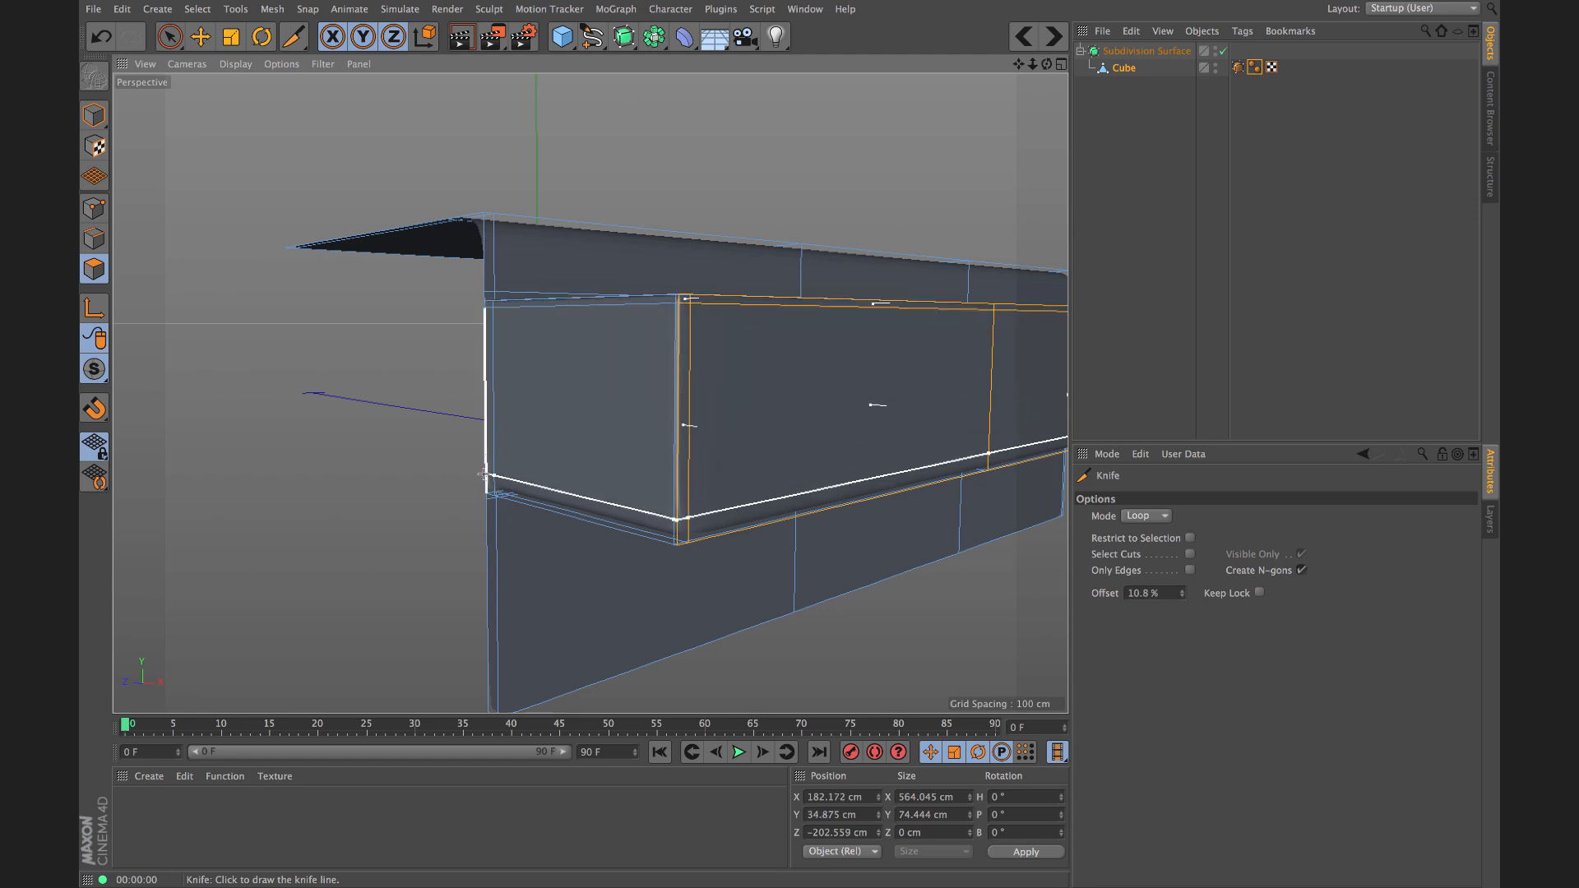
click(487, 486)
Step: Switch to Model mode and examine the ledge's sharpened edges and the rounded upper wall corner from several sides
alt+drag(743, 422, 730, 469)
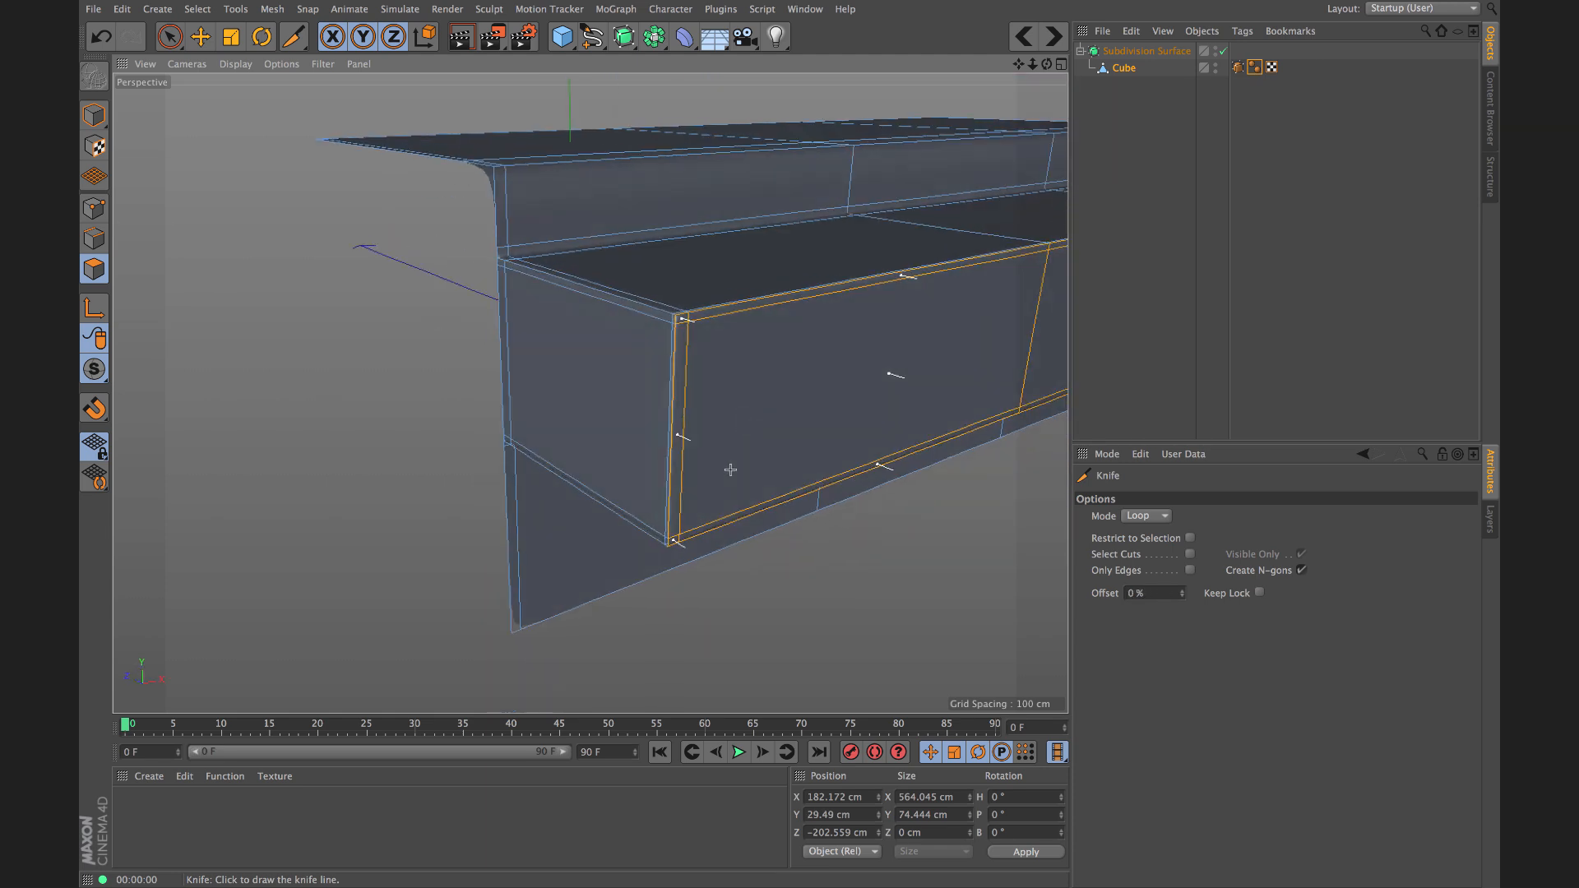
click(101, 119)
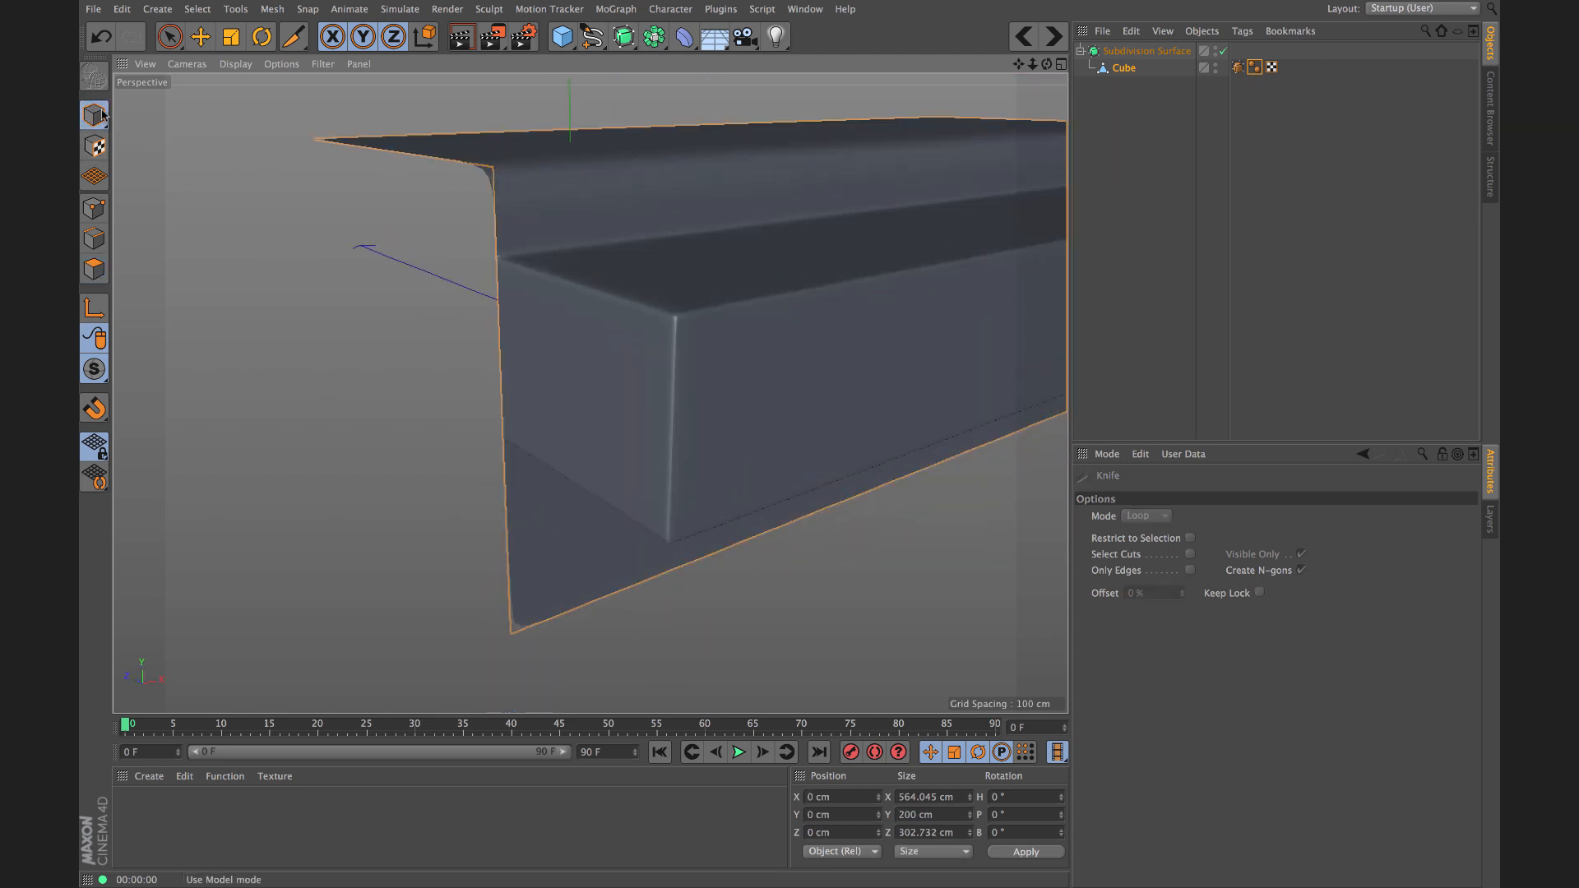
scroll(447, 296, down, 5)
alt+drag(447, 288, 687, 324)
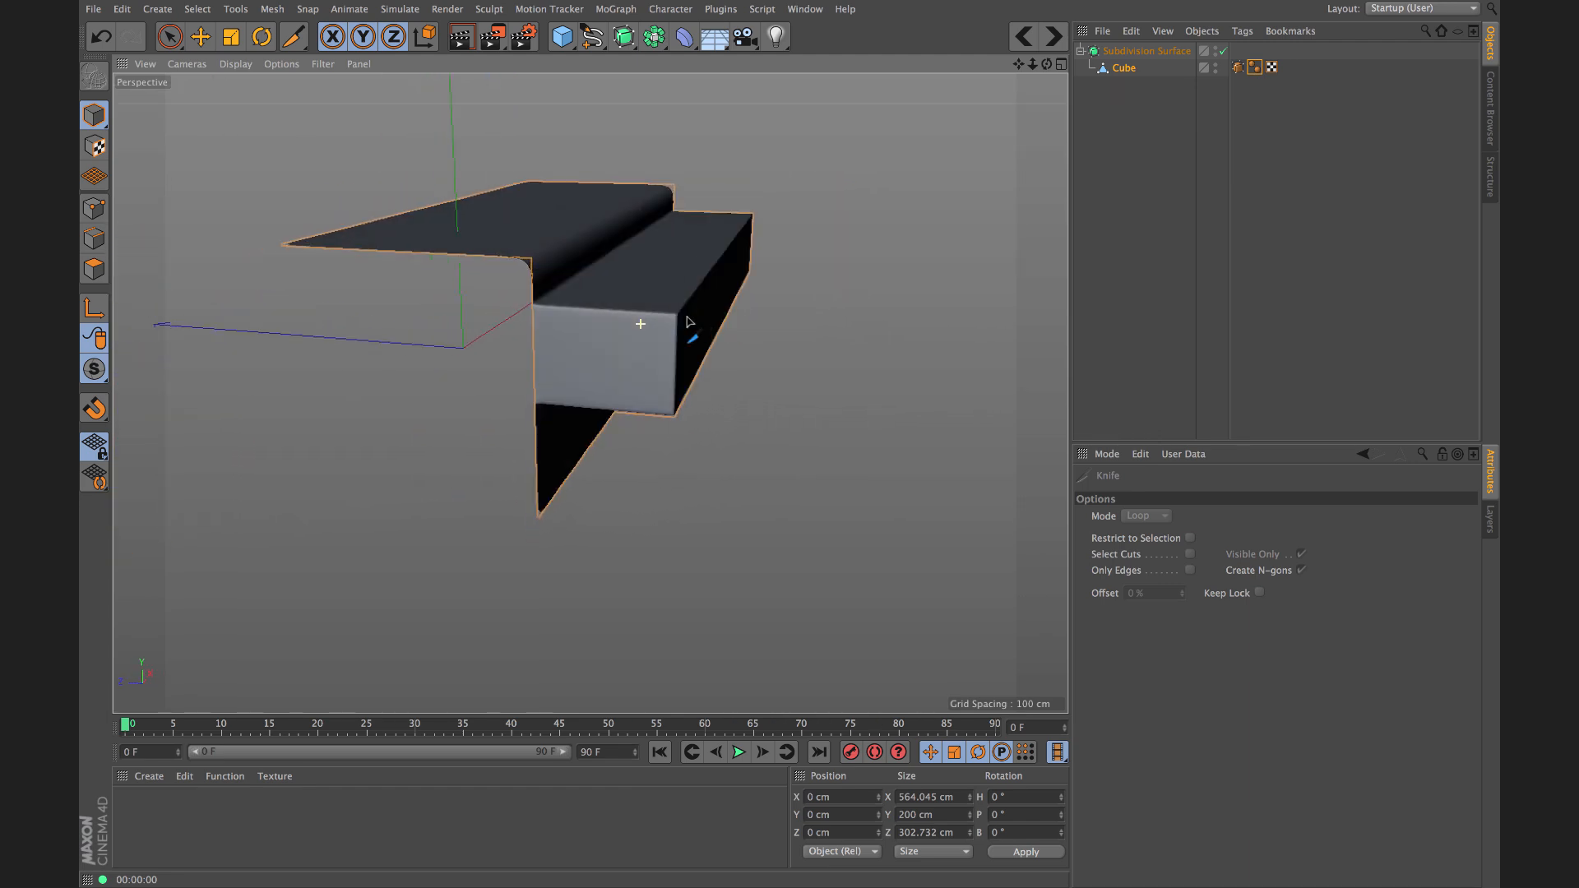
alt+right_drag(553, 296, 577, 207)
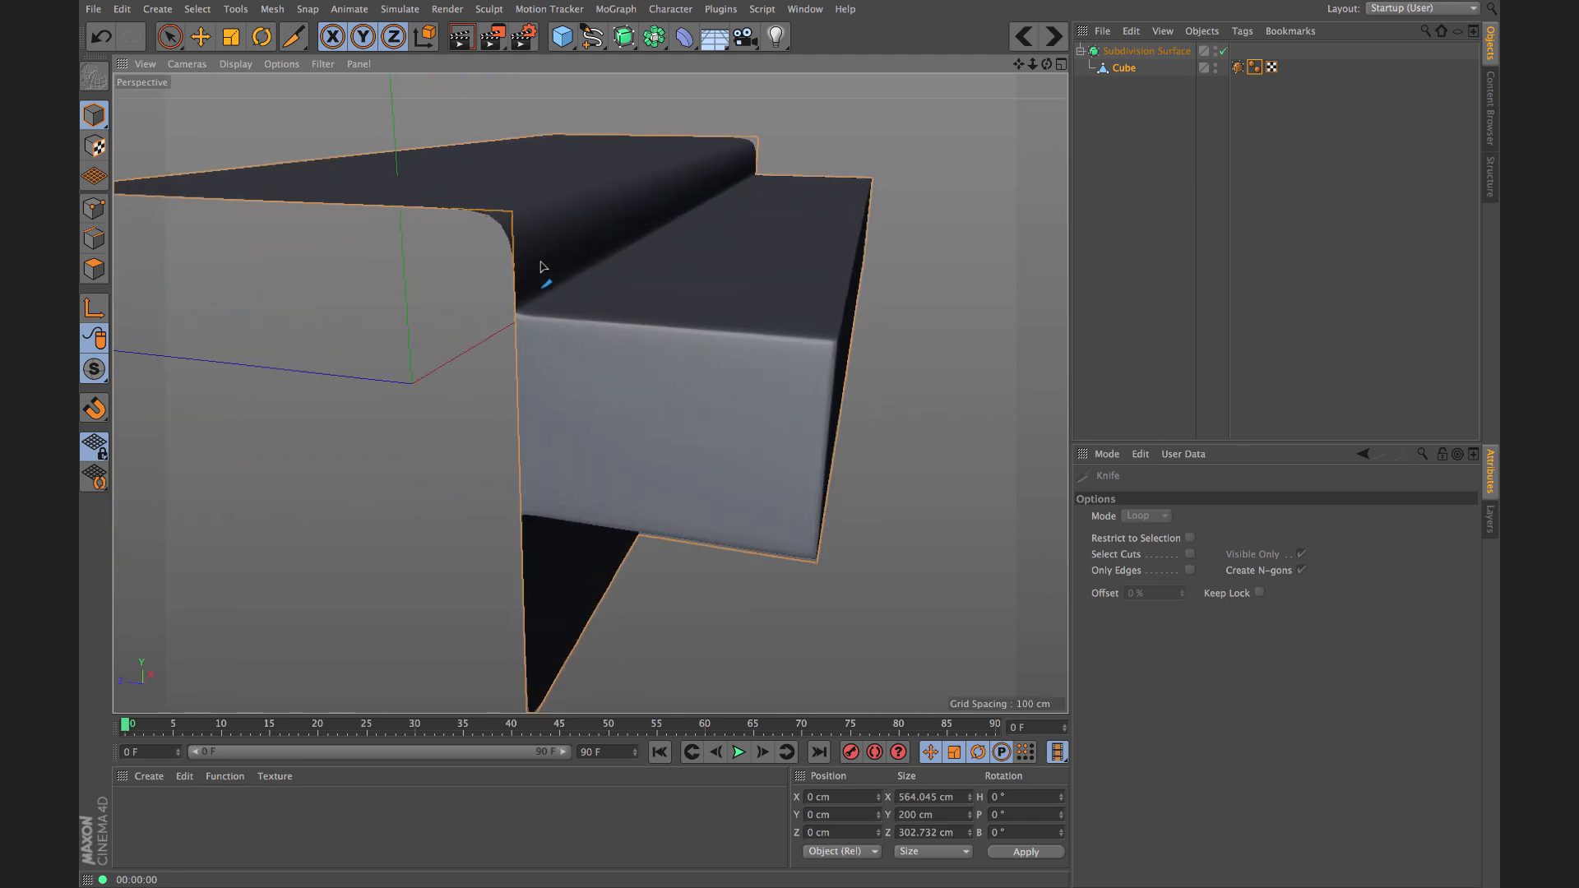
alt+drag(820, 360, 853, 246)
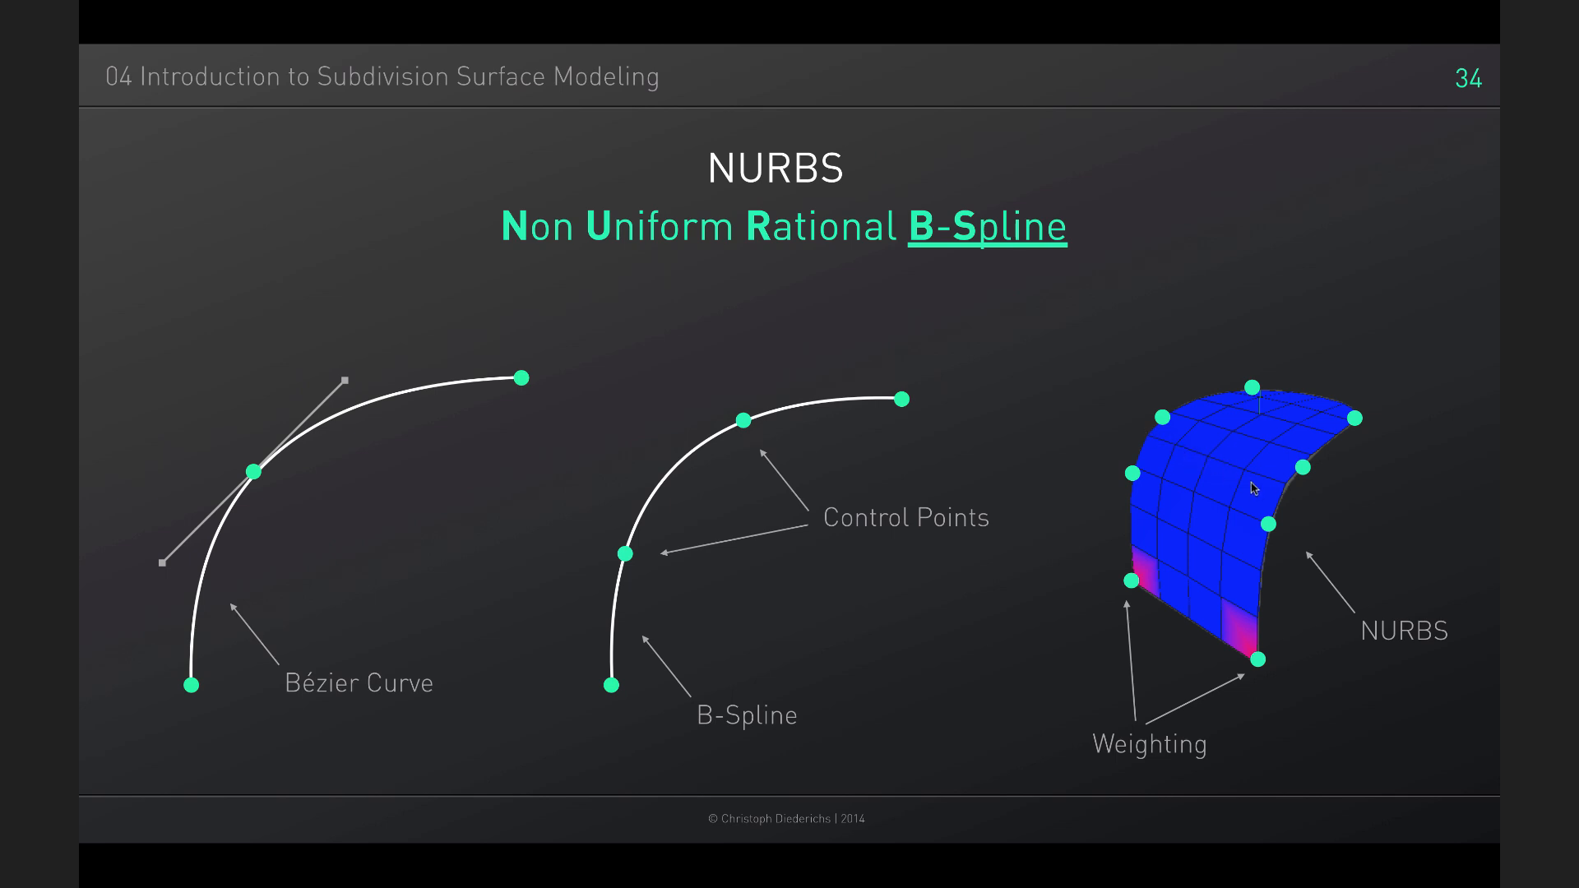
key(Right)
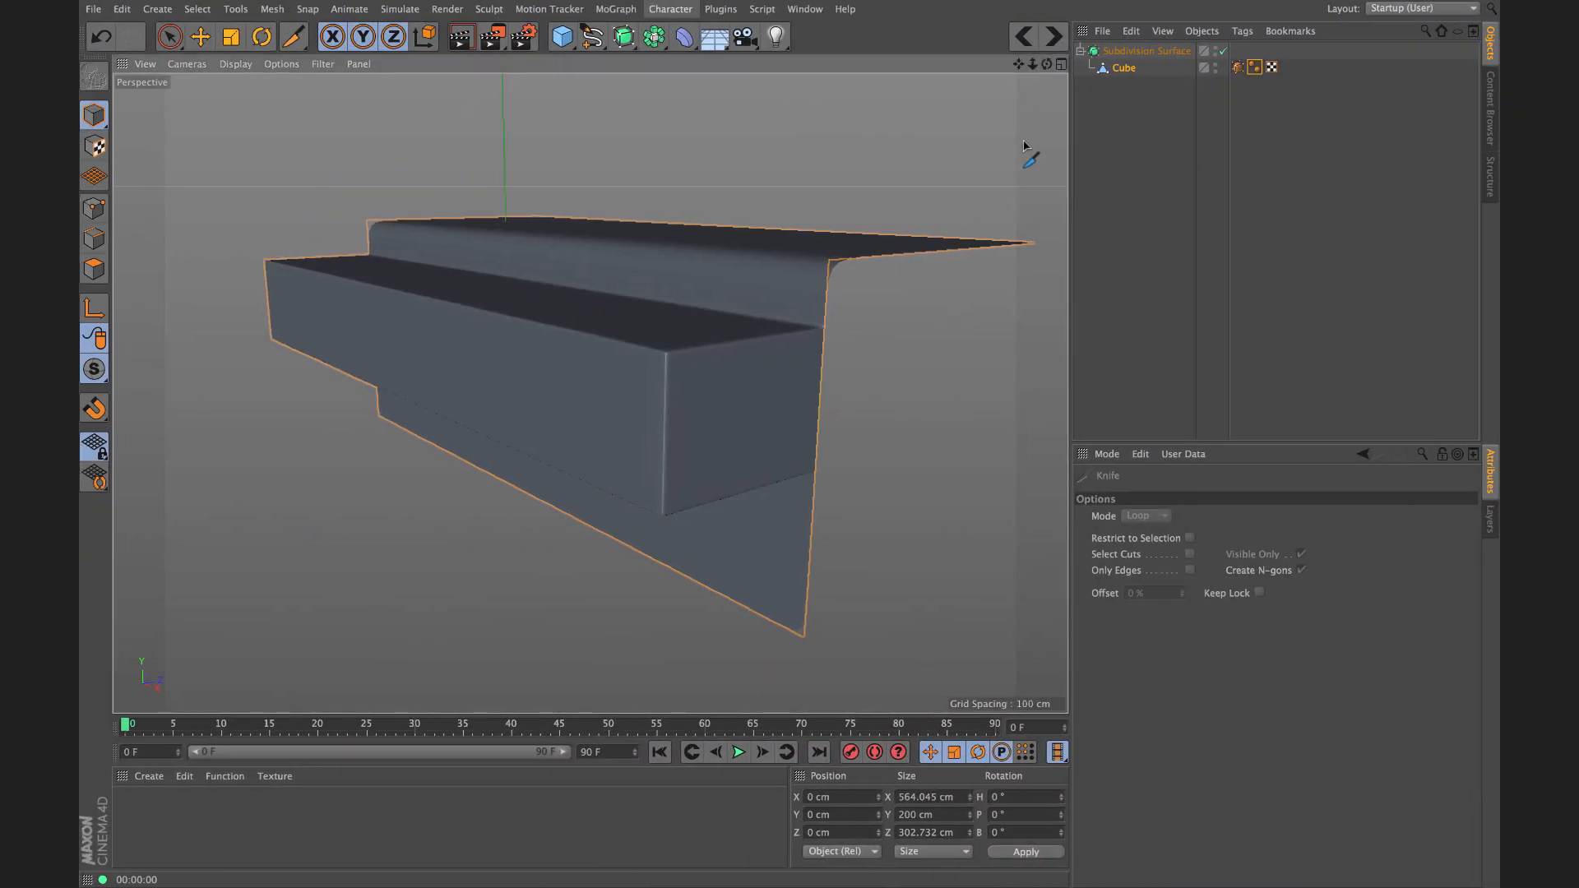
Step: Clear the old model from the scene and add a default cube nested inside a new Subdivision Surface
key(ctrl+z)
key(ctrl+z)
key(ctrl+z)
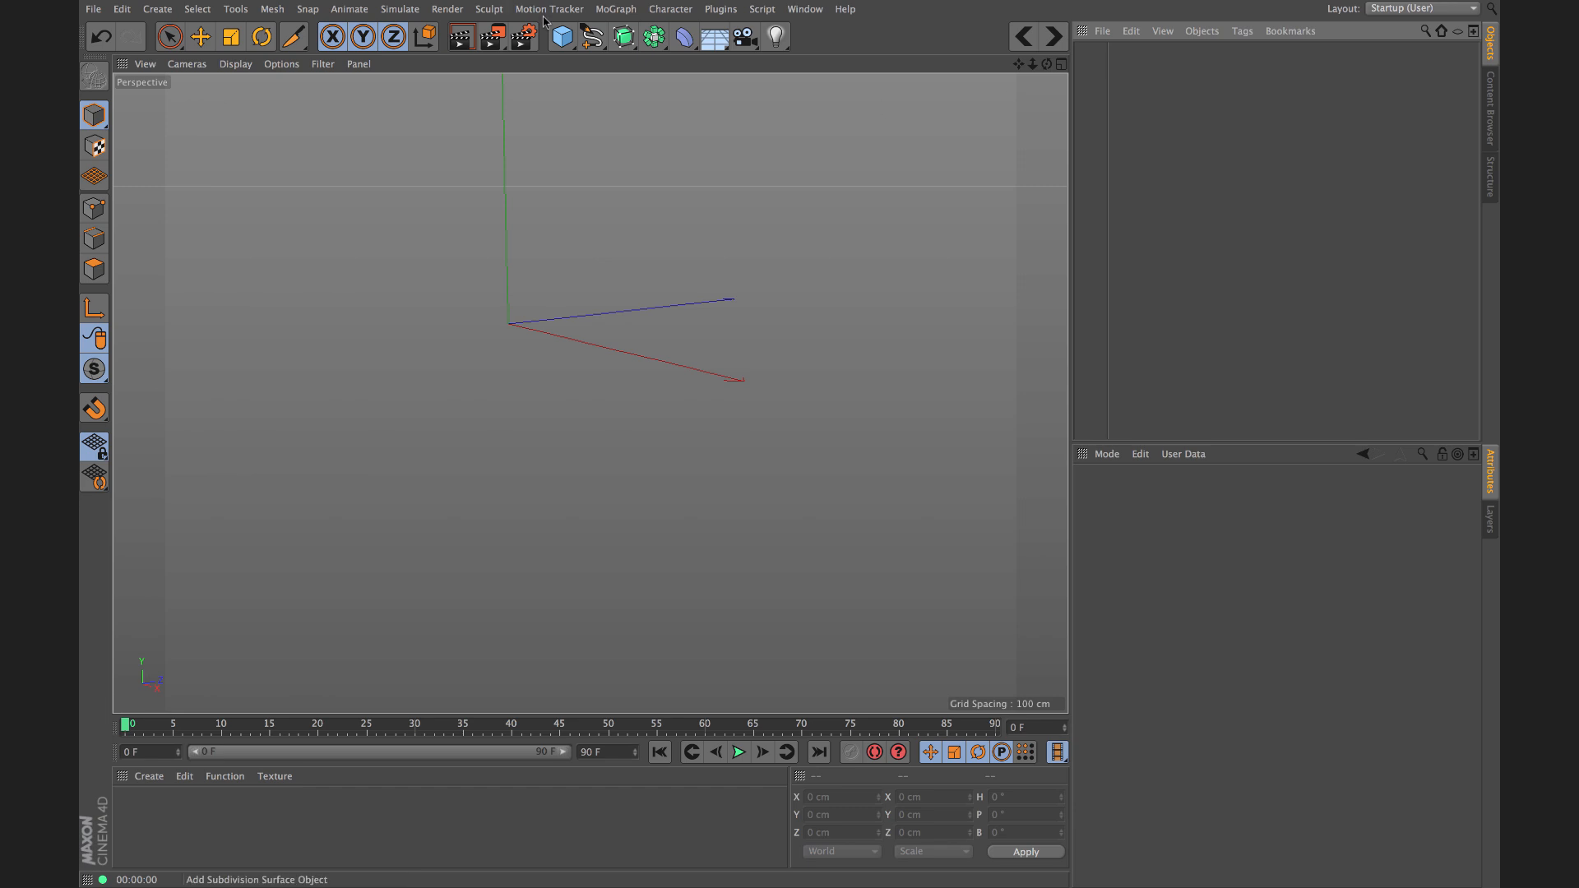
click(561, 36)
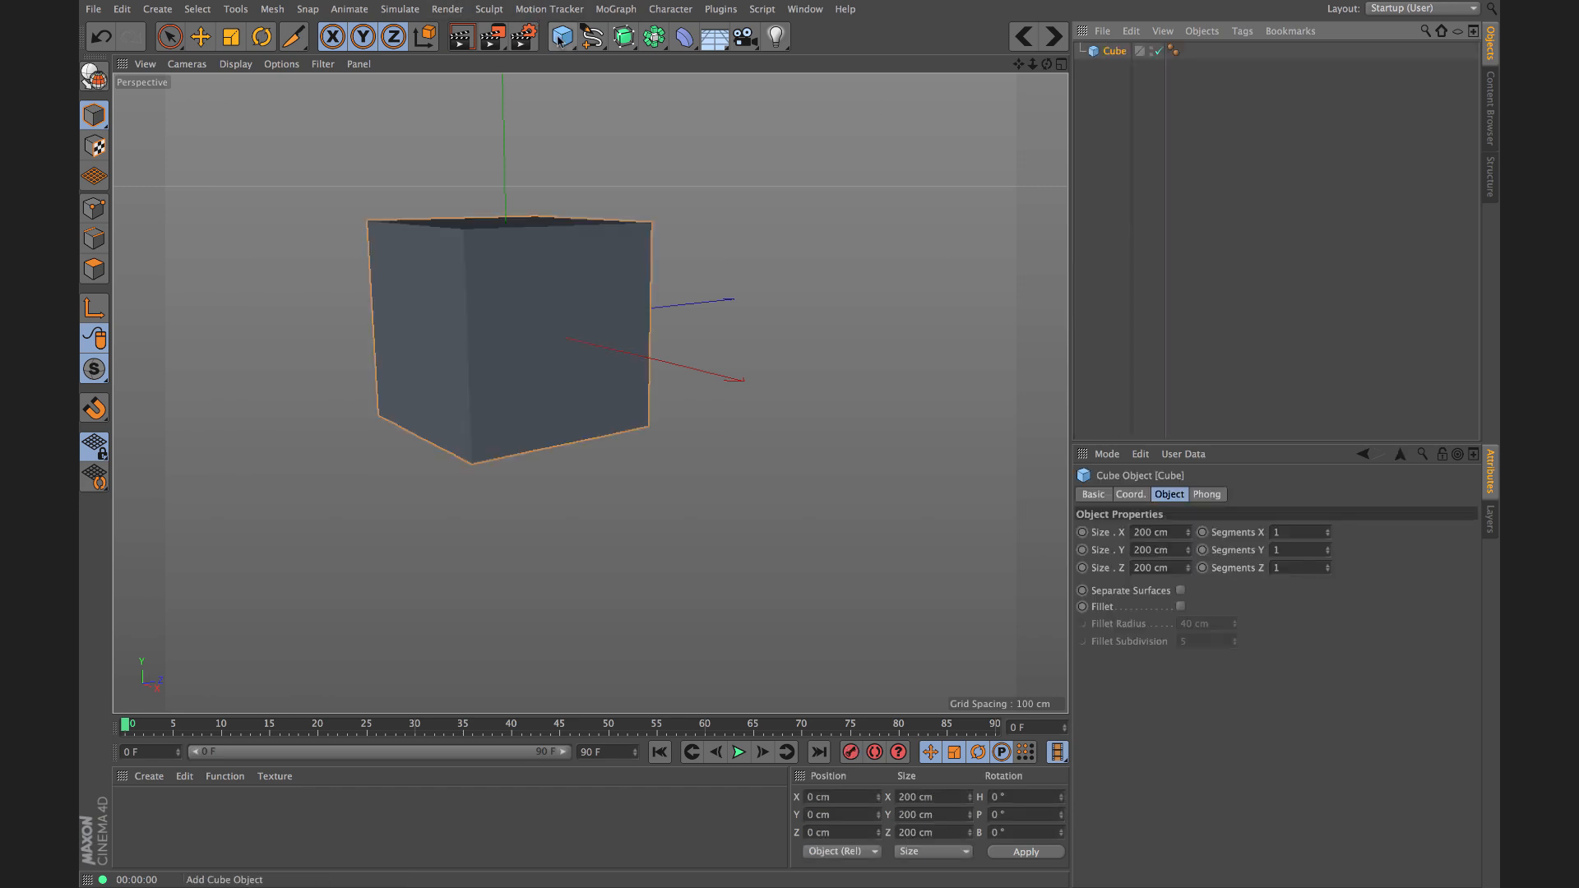
alt+click(624, 36)
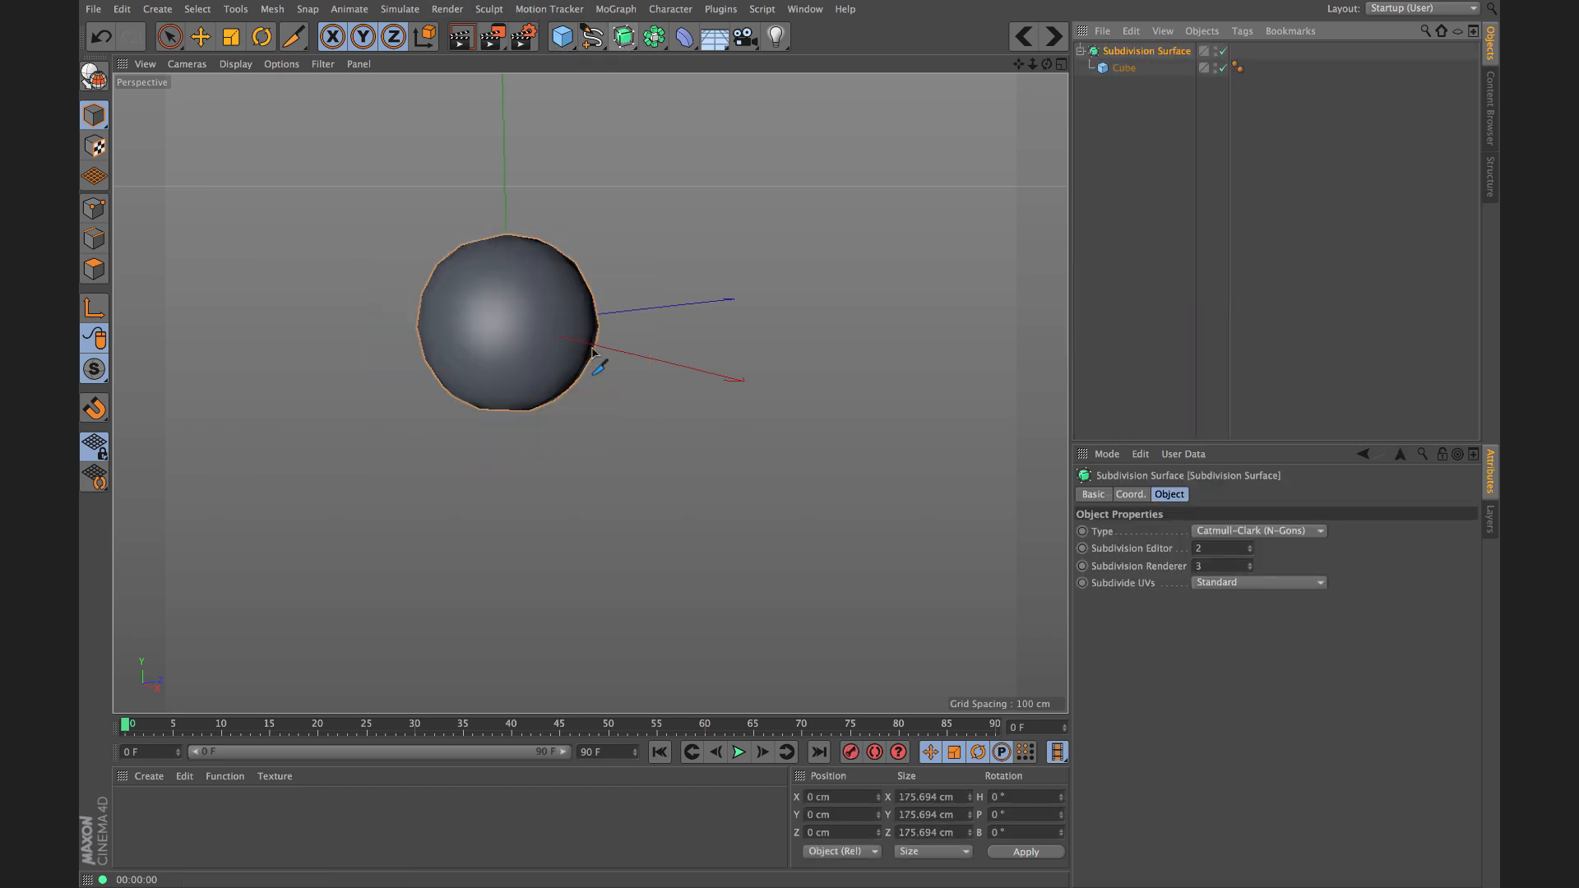
Step: Make the cube editable and switch to Polygon mode
click(1123, 68)
key(c)
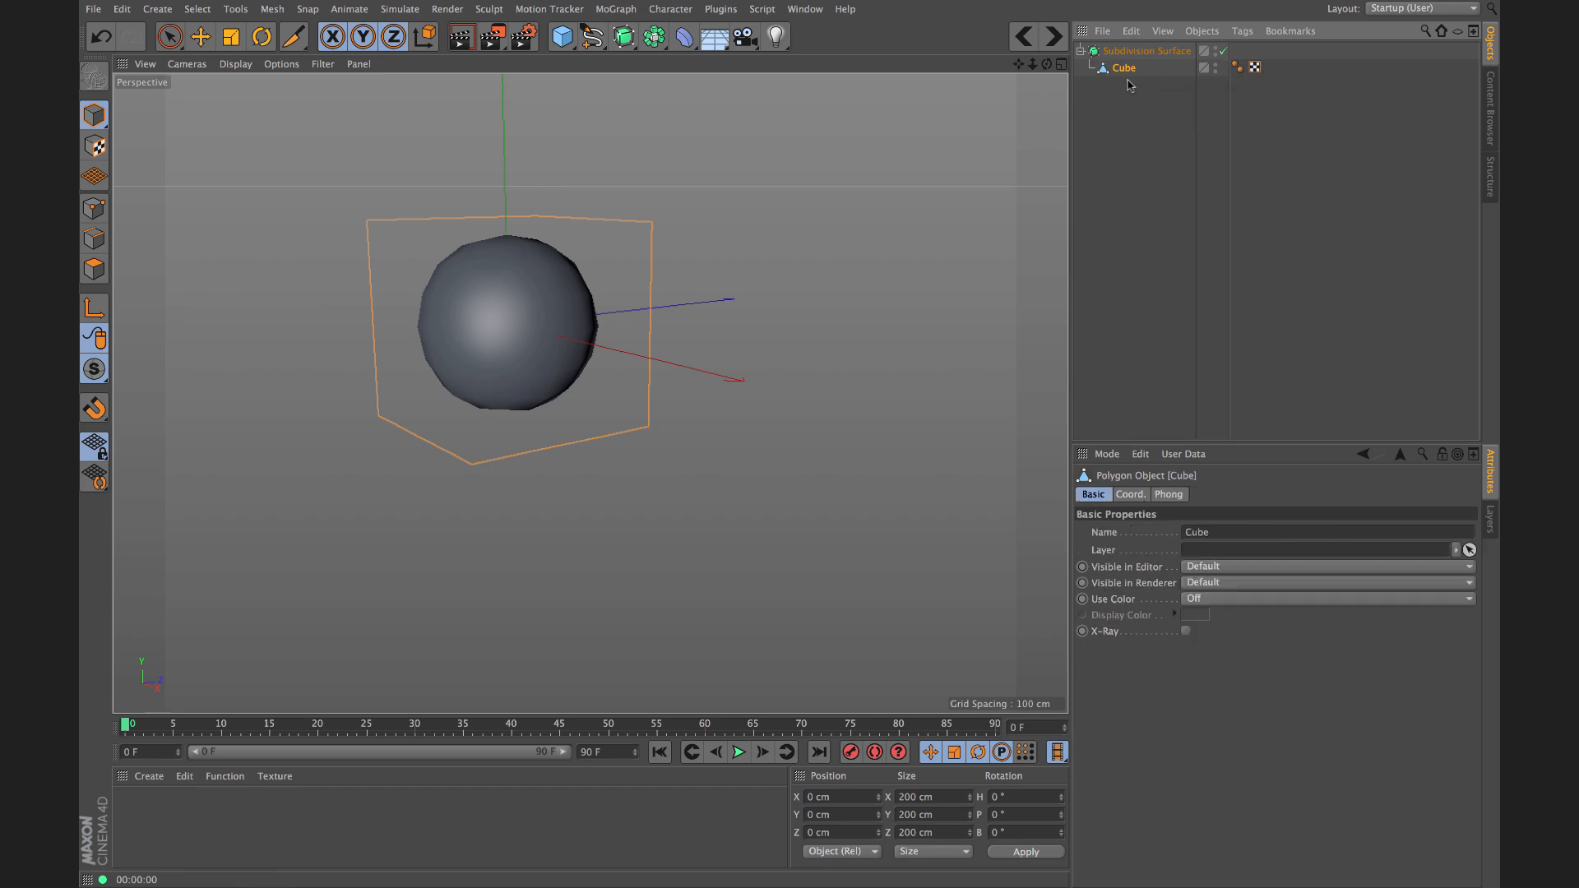
click(94, 269)
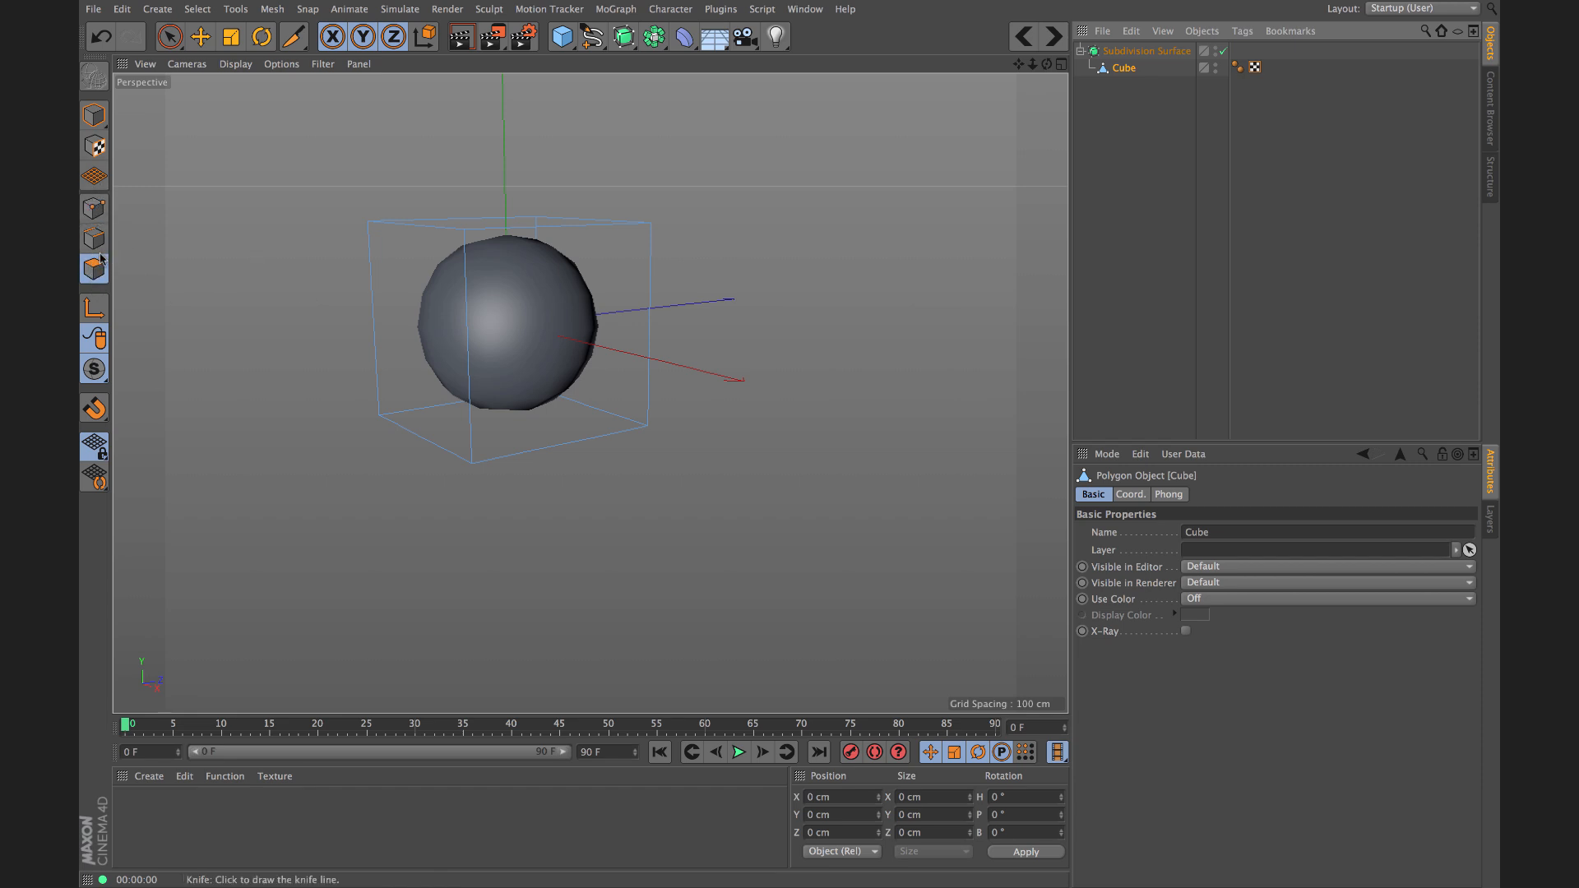
Step: Knife-cut four support loops around the cube, close to both vertical edges of one side face and close to its top and bottom
alt+middle_drag(583, 389, 591, 395)
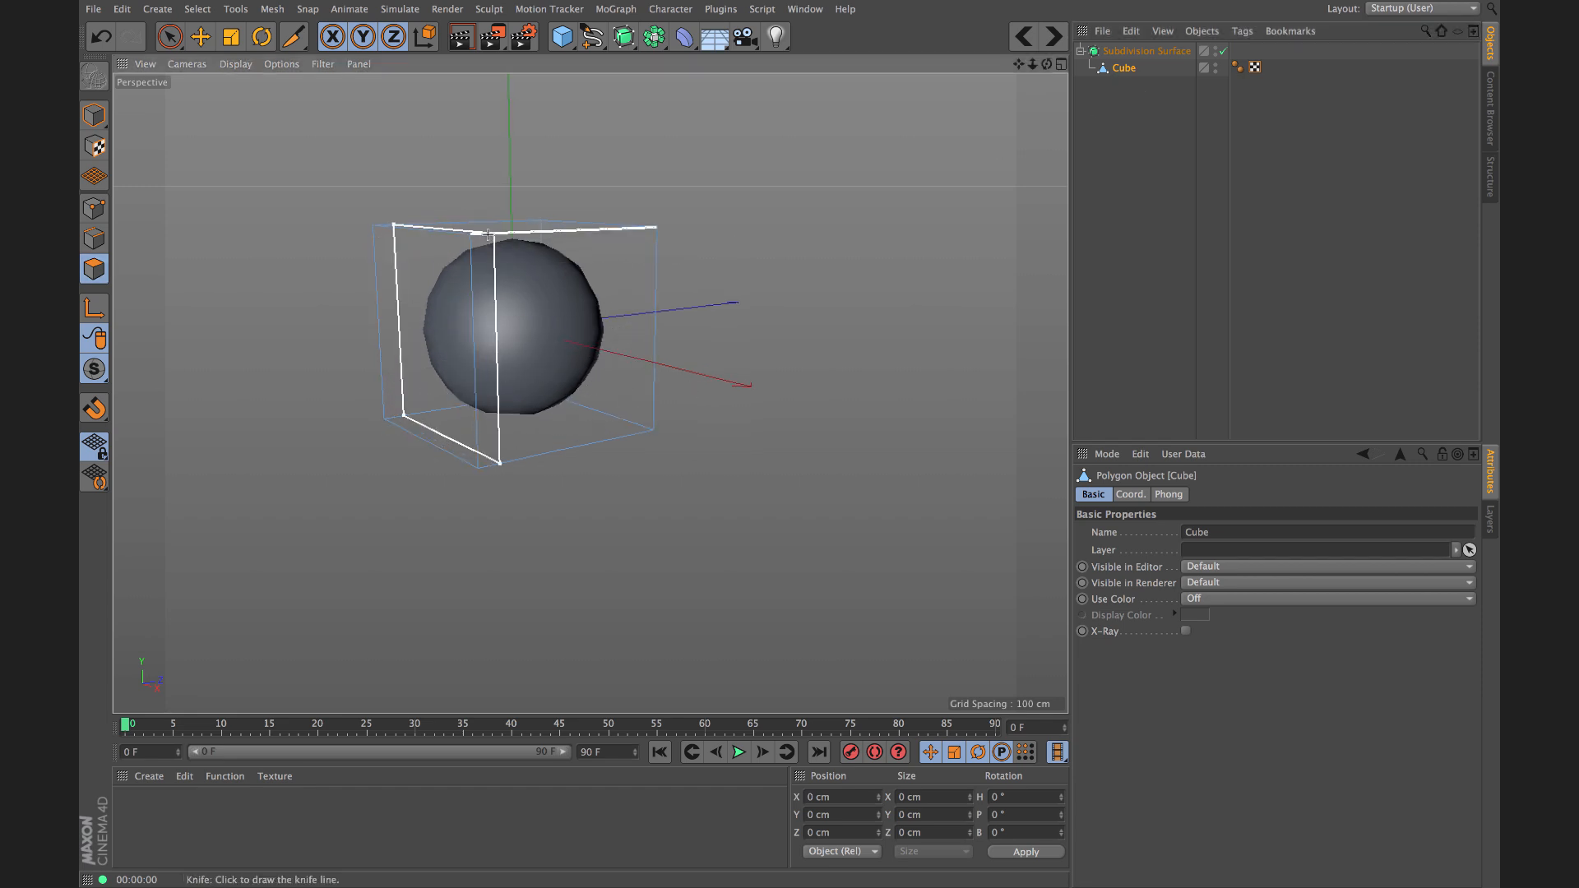
click(516, 231)
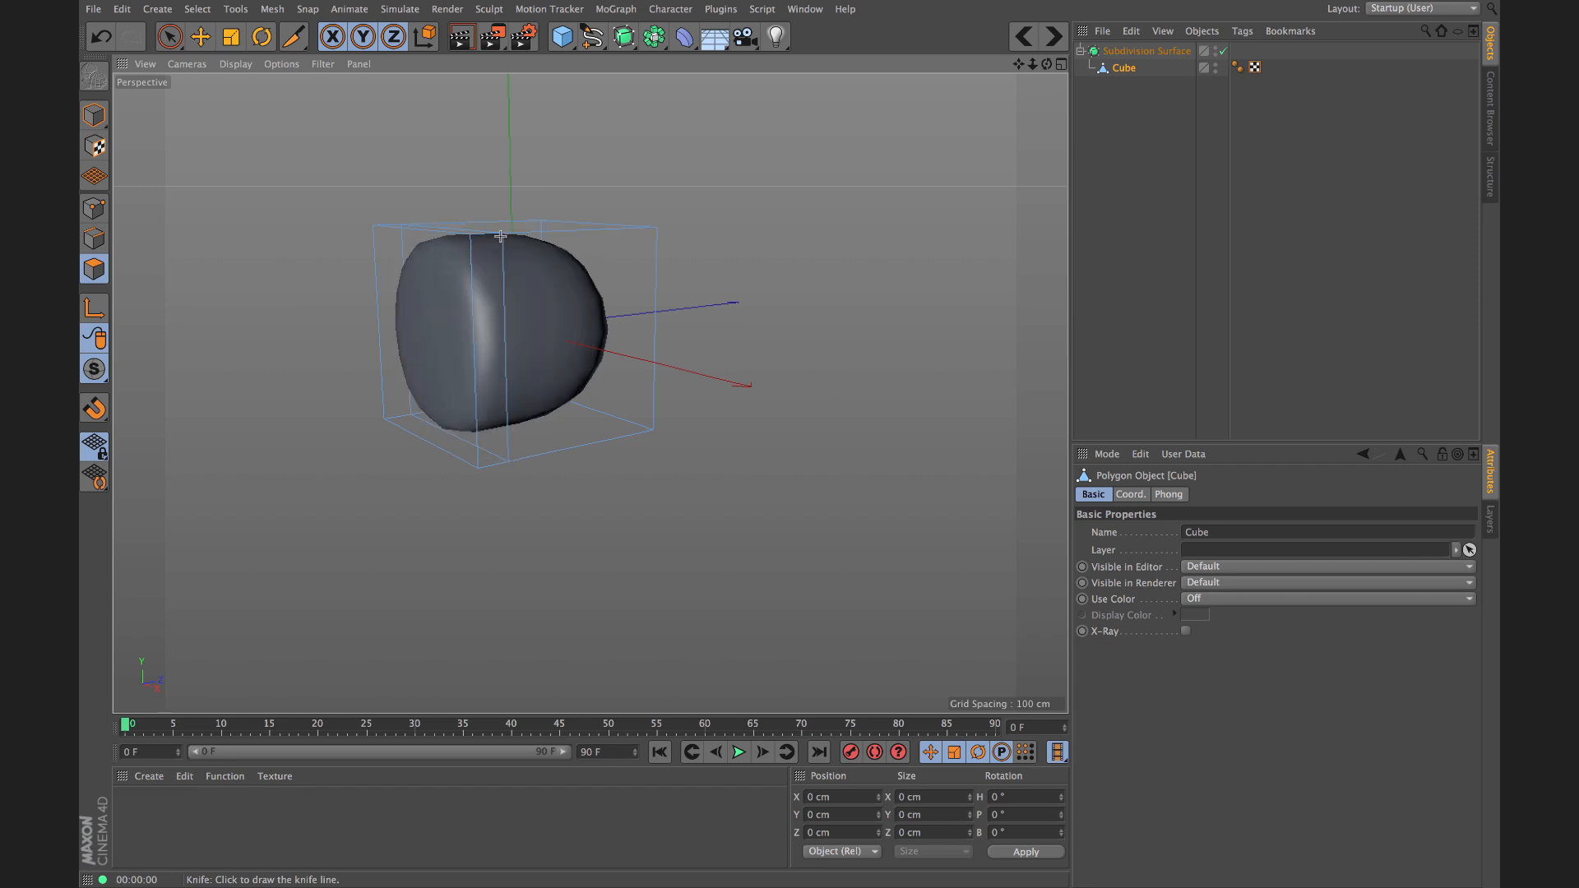
click(638, 228)
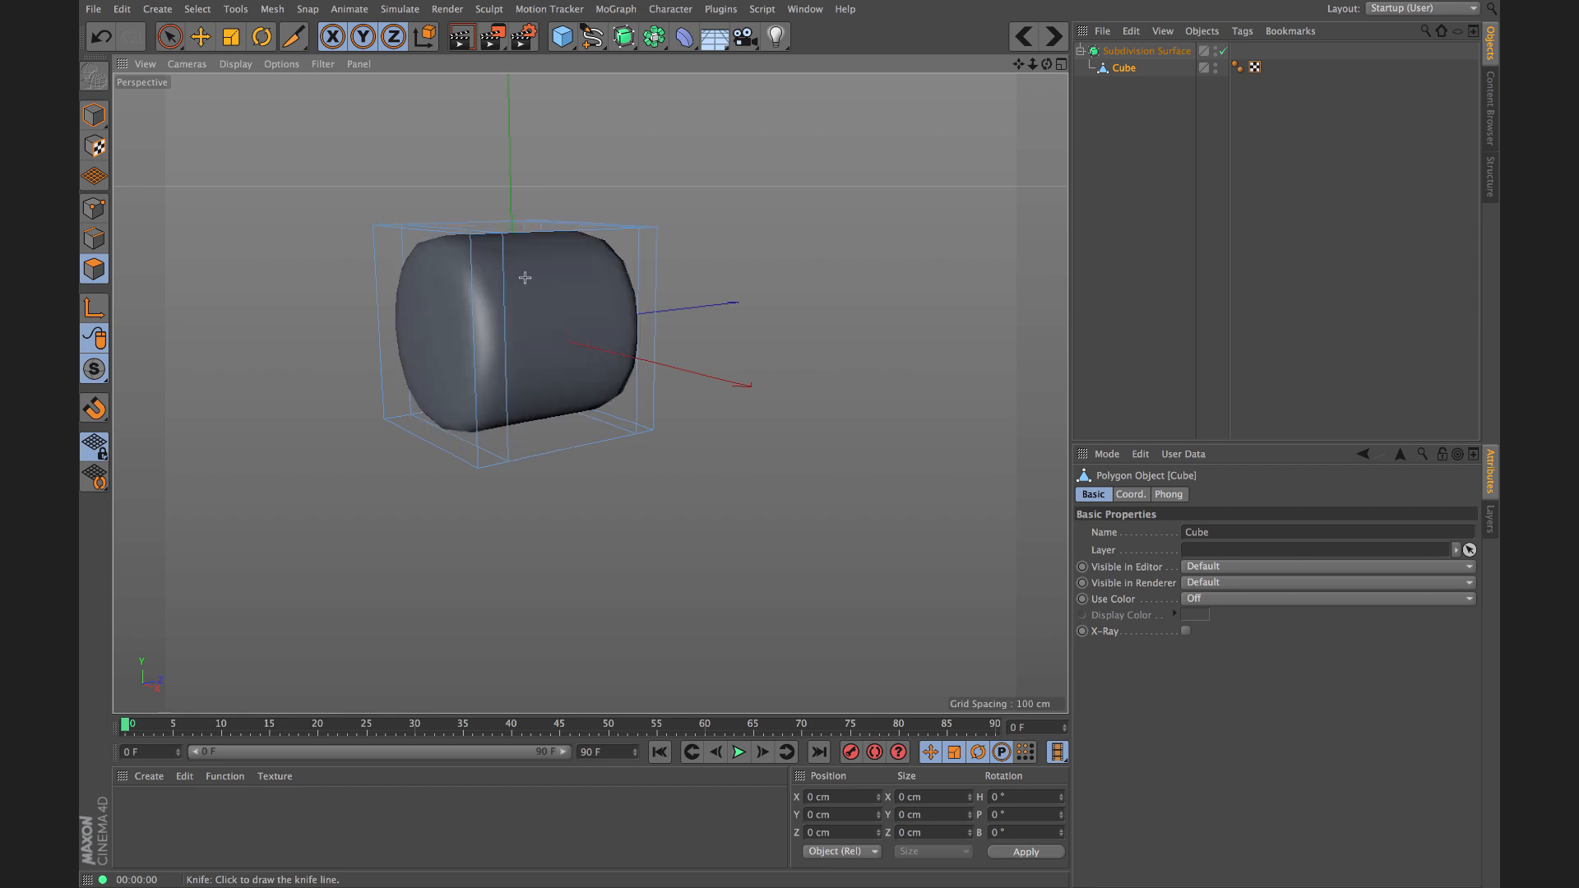
click(473, 258)
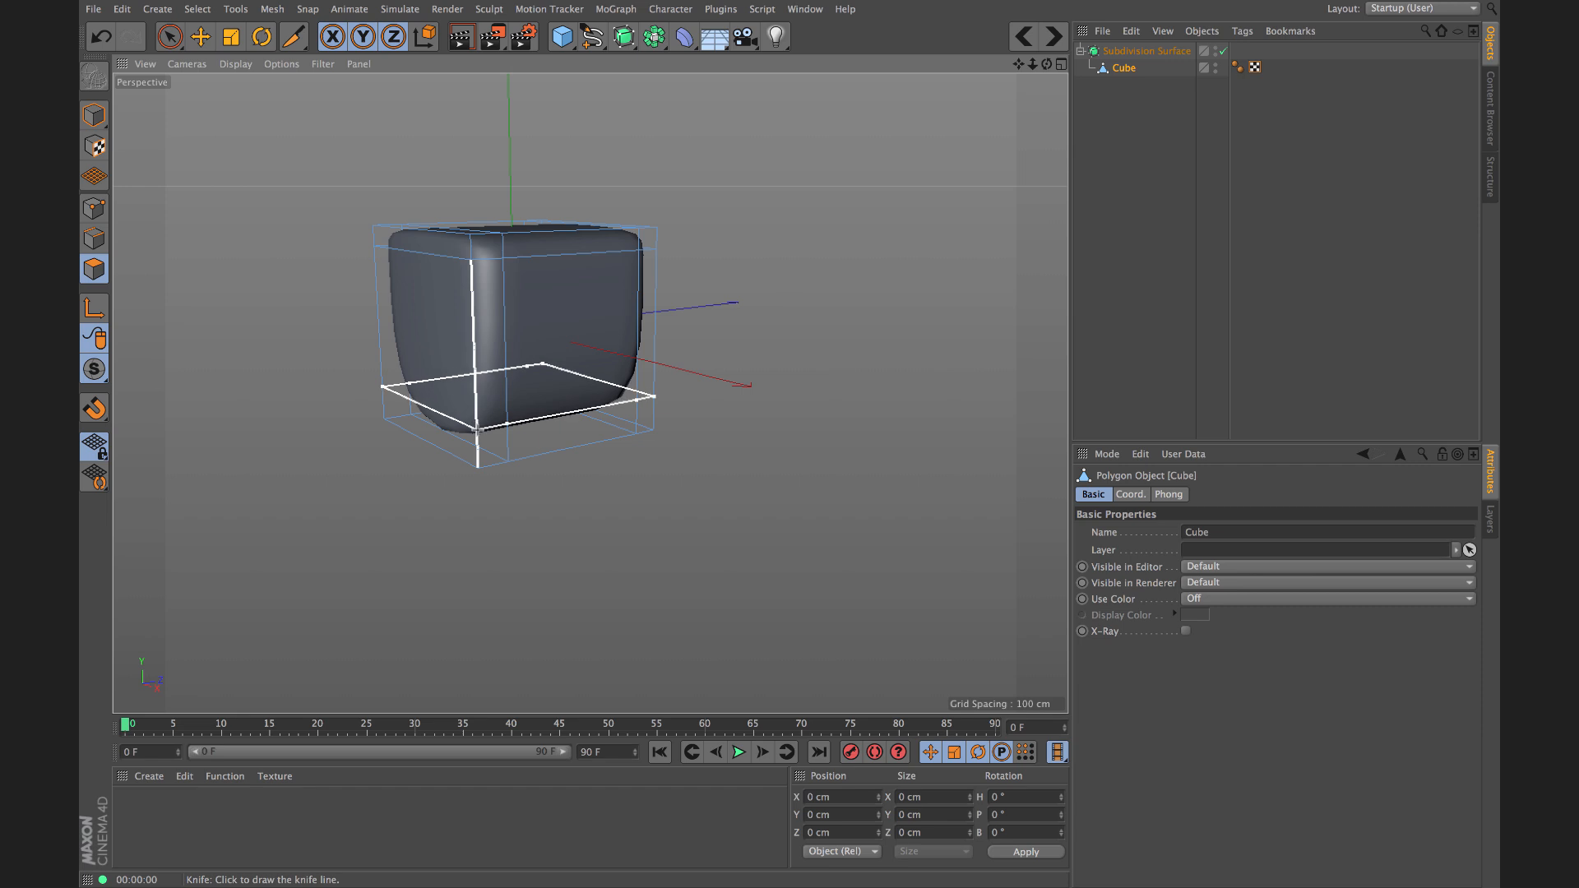
click(477, 440)
Step: Knife-cut the remaining support loops near the vertical edges of the adjacent side face so every cube edge is supported
mouse_move(478, 440)
alt+mouse_down()
mouse_move(516, 436)
mouse_move(618, 367)
alt+mouse_up()
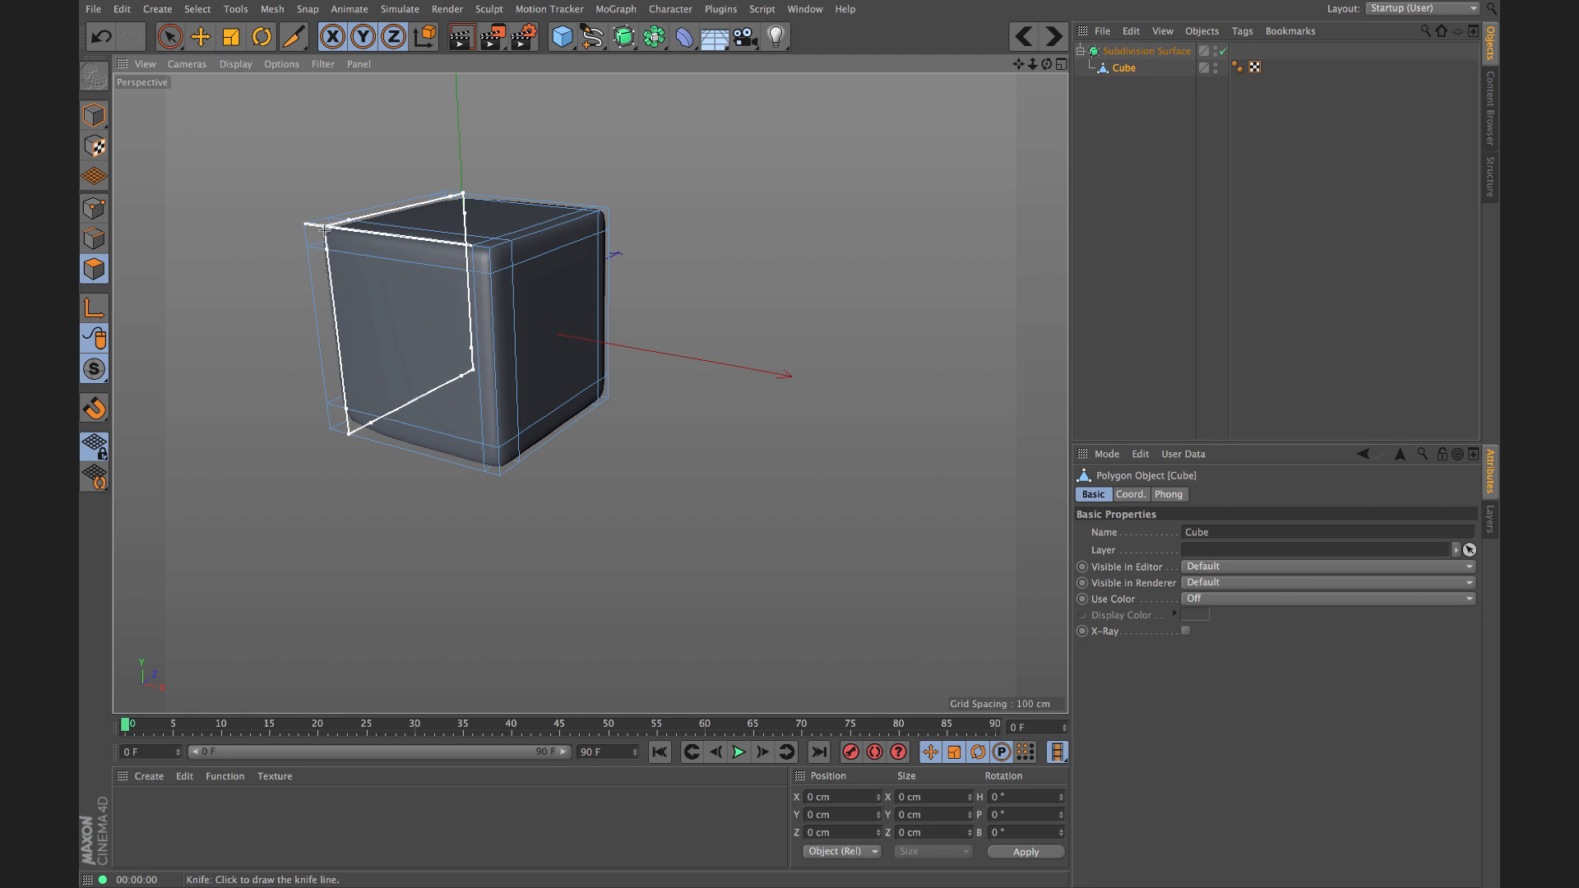
click(333, 231)
mouse_move(566, 271)
alt+mouse_down()
mouse_move(532, 258)
mouse_move(586, 250)
alt+mouse_up()
alt+middle_drag(526, 279, 547, 287)
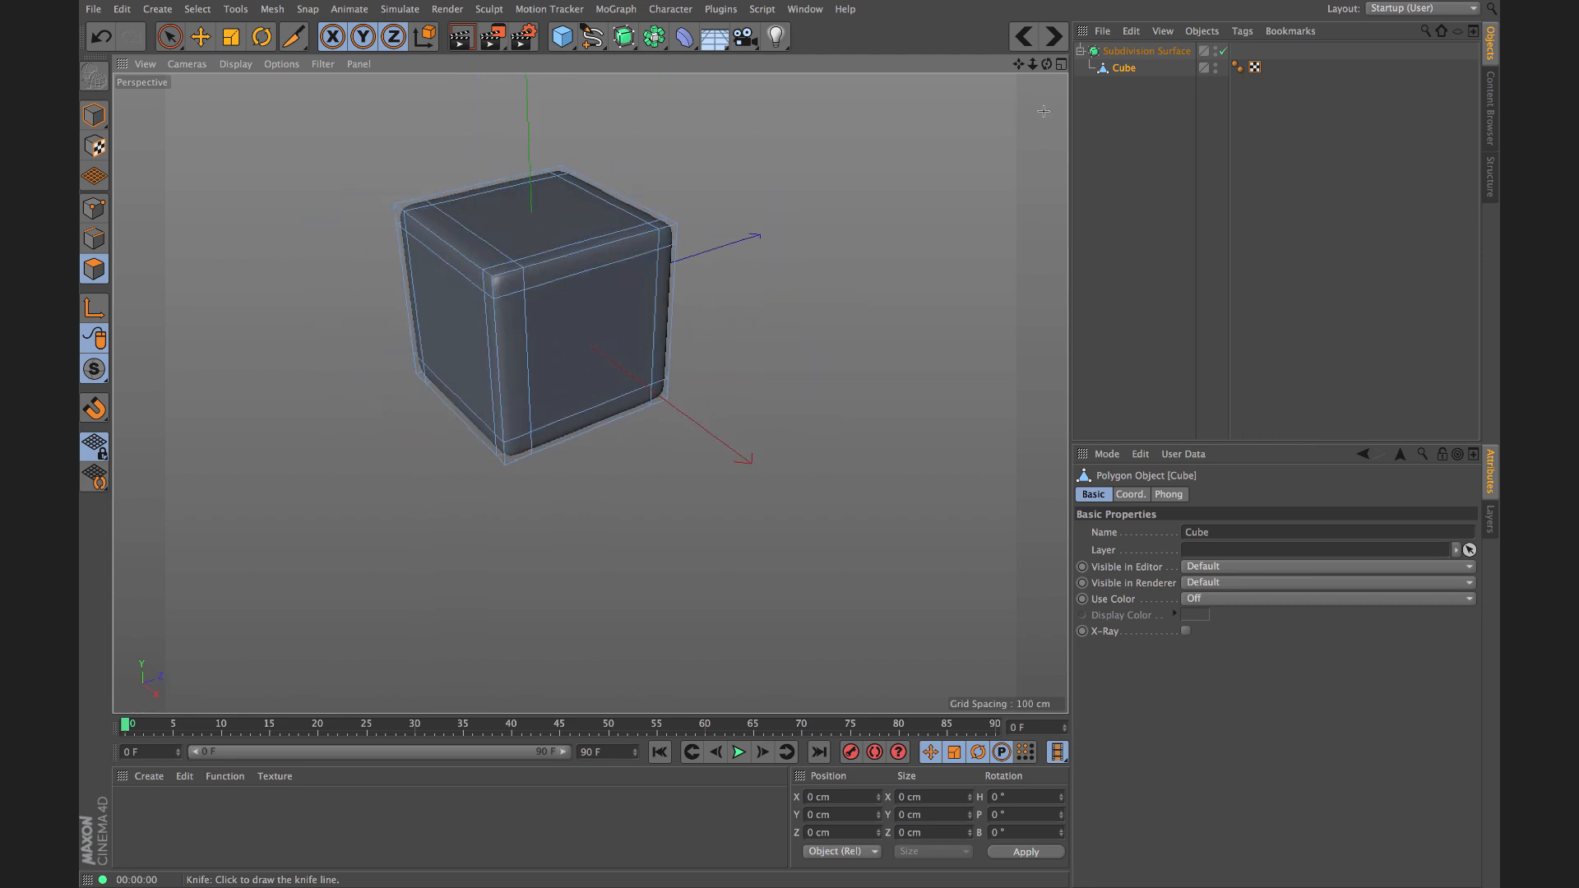
Step: In Point mode, compare the cube's control cage with its smoothed shape by turning the Subdivision Surface off and on again
alt+drag(540, 238, 576, 258)
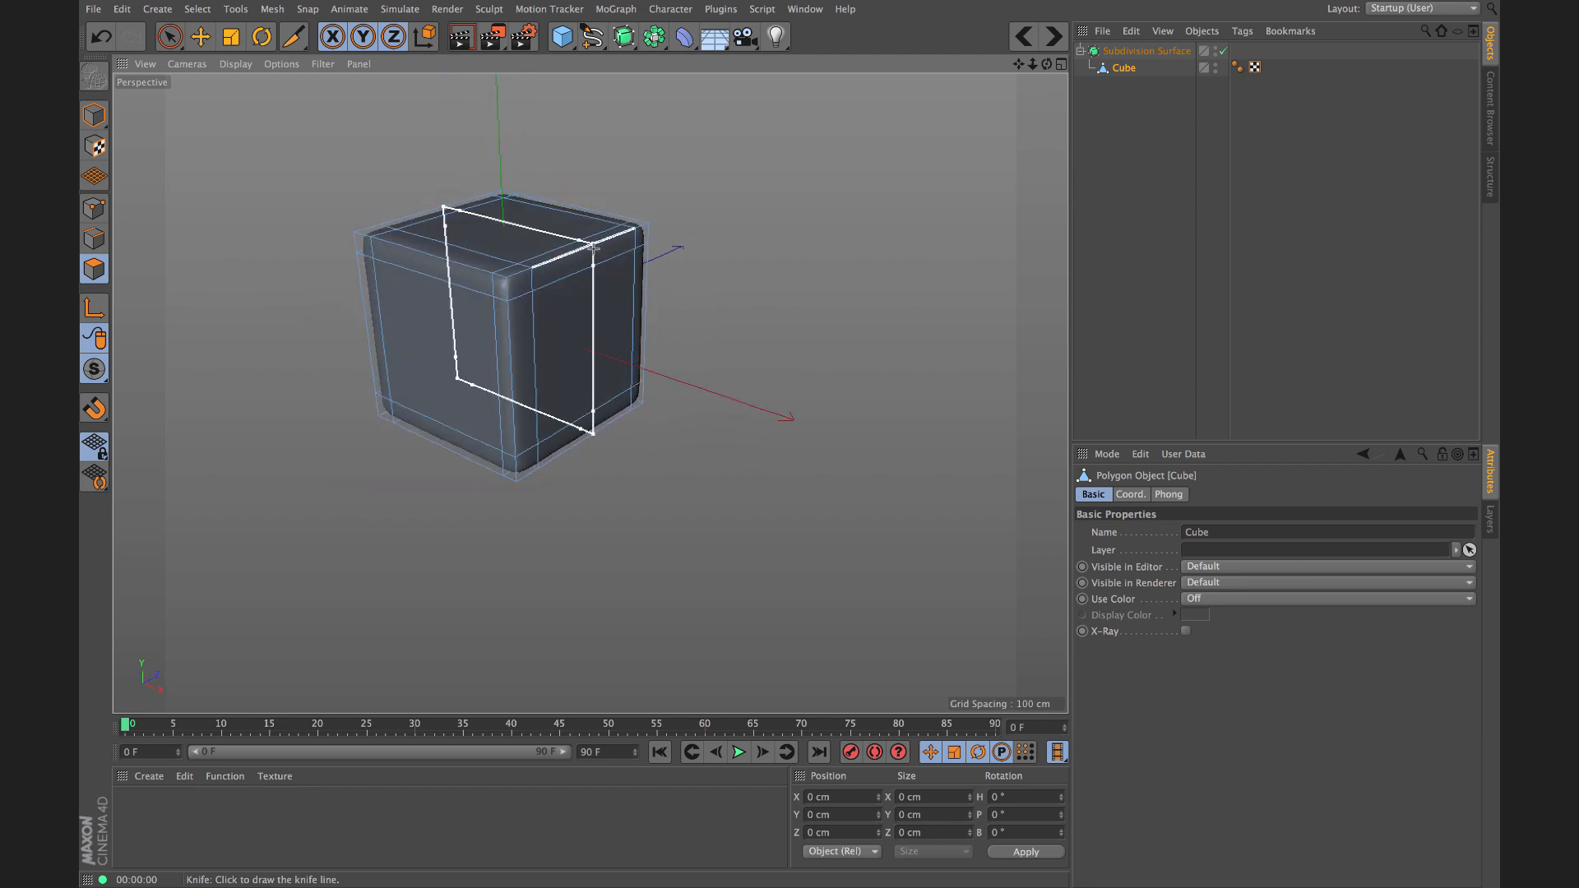
click(93, 208)
key(space)
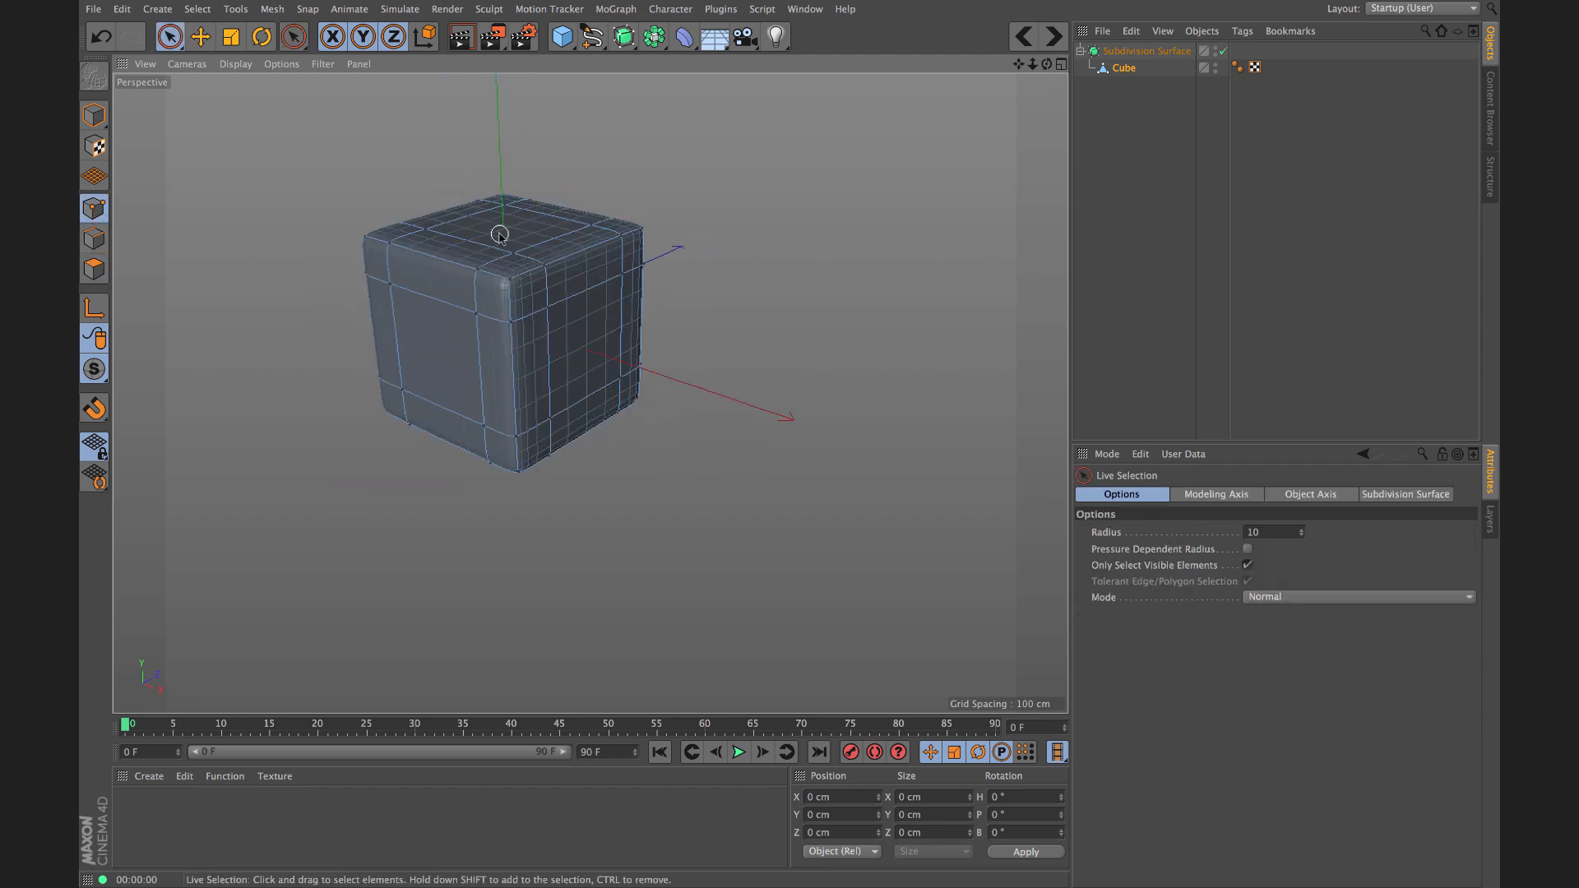
key(q)
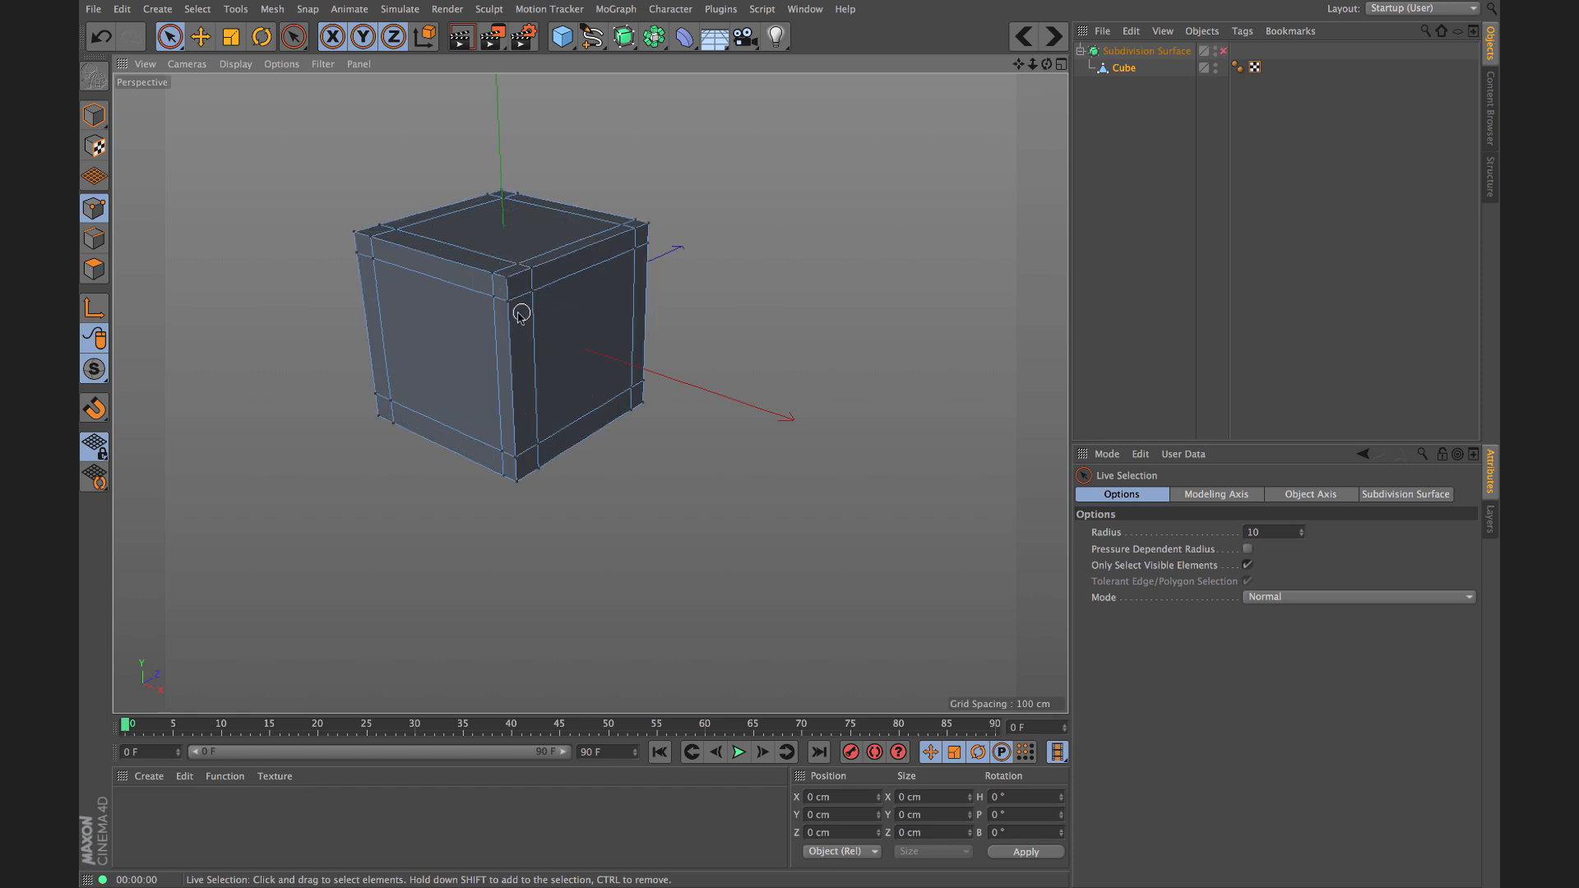
alt+drag(535, 317, 789, 329)
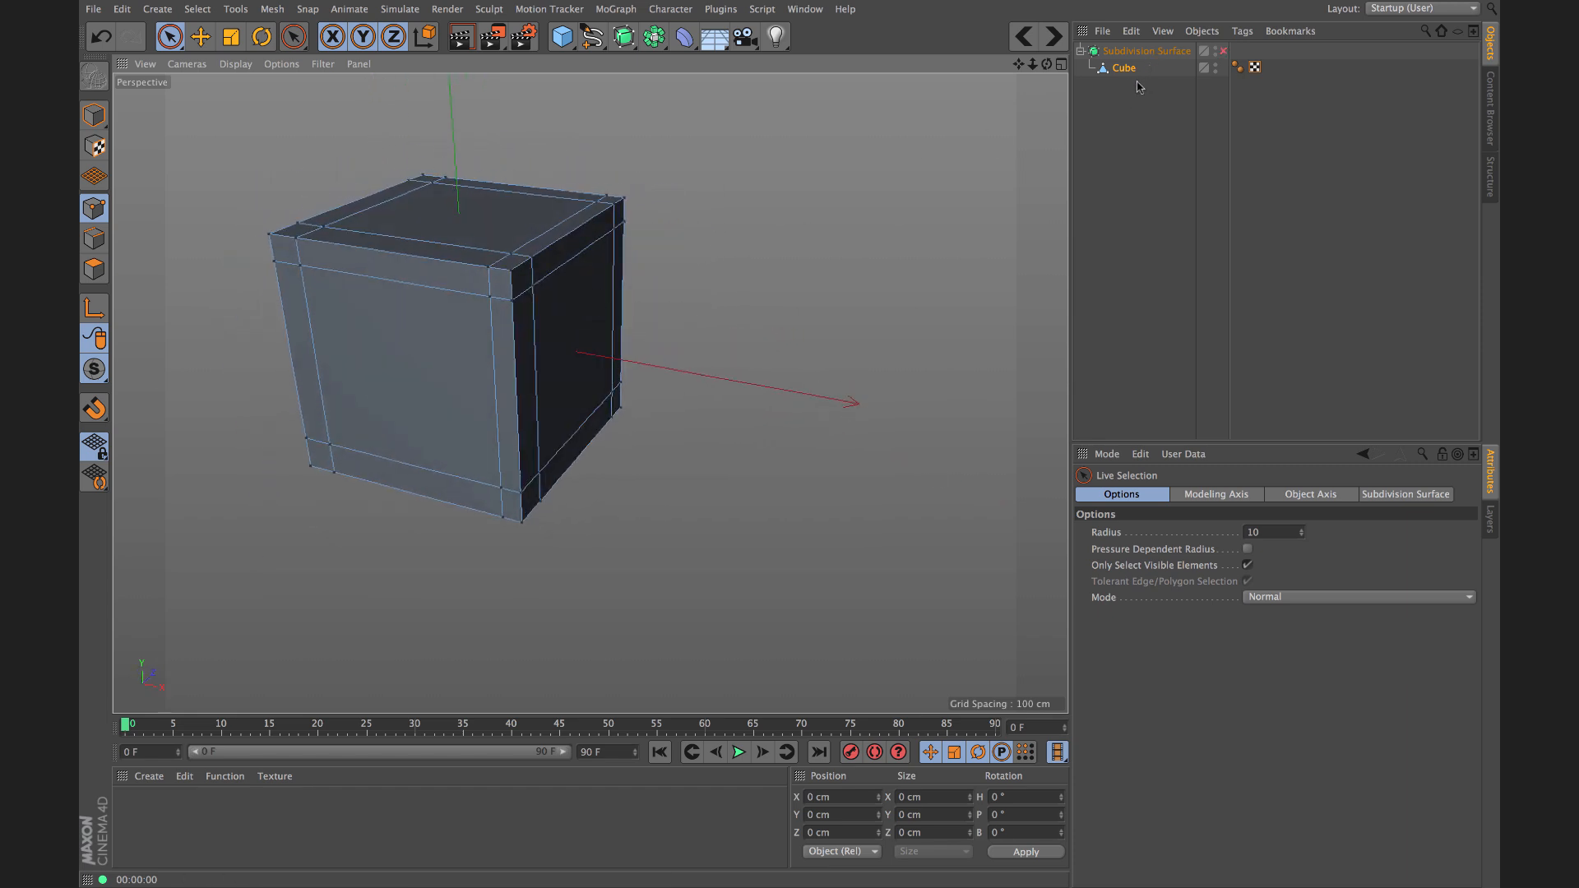
click(1223, 51)
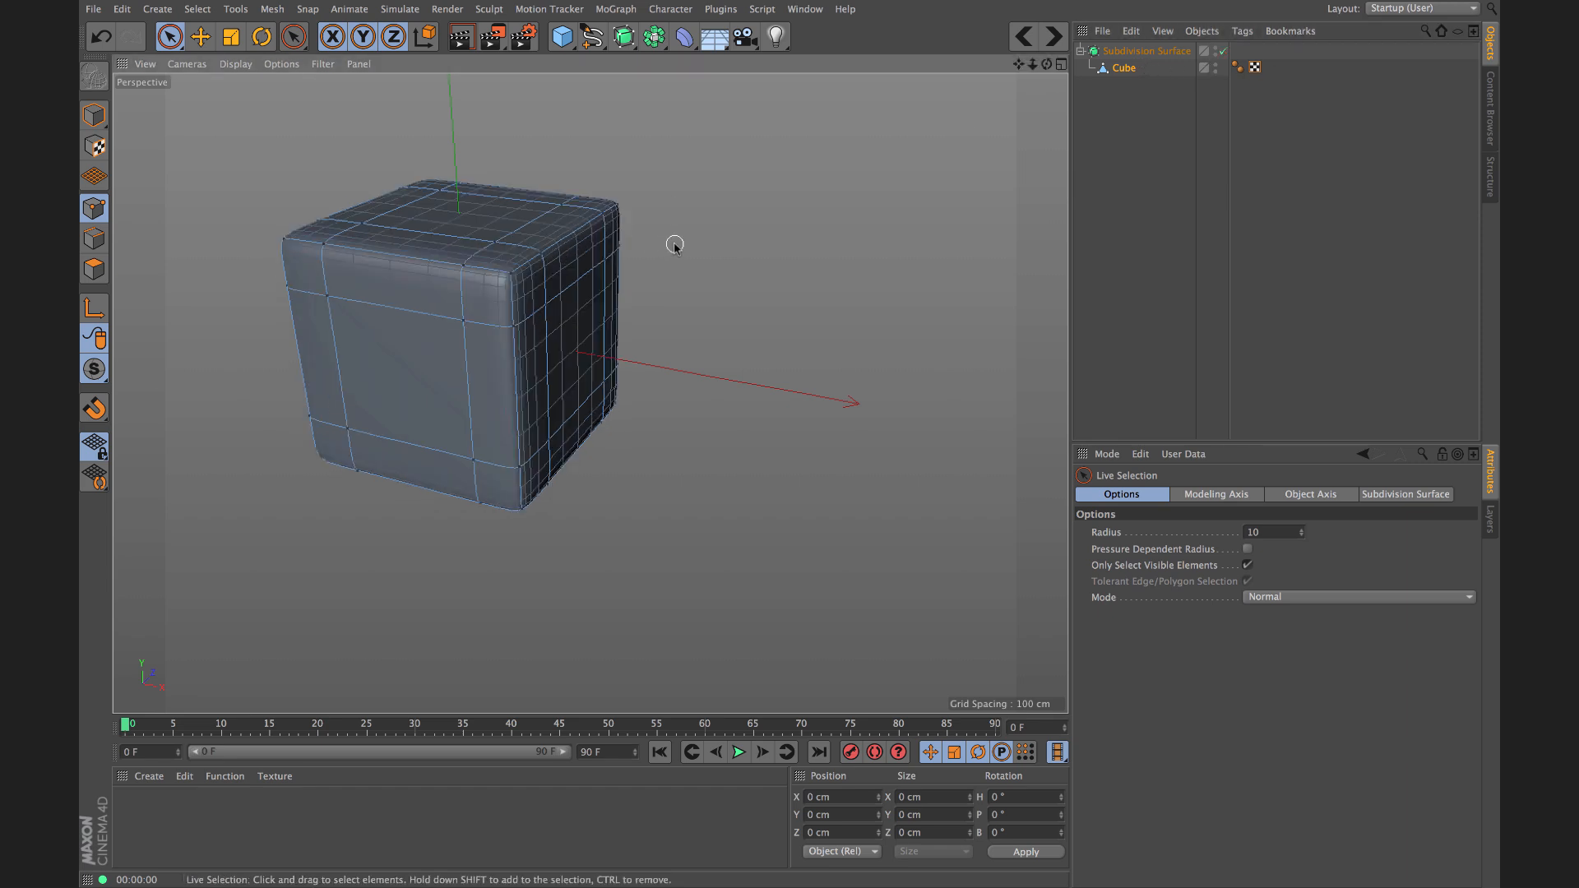
alt+drag(676, 247, 957, 142)
Step: Set the Subdivision Surface's editor subdivision level to 4
click(1147, 51)
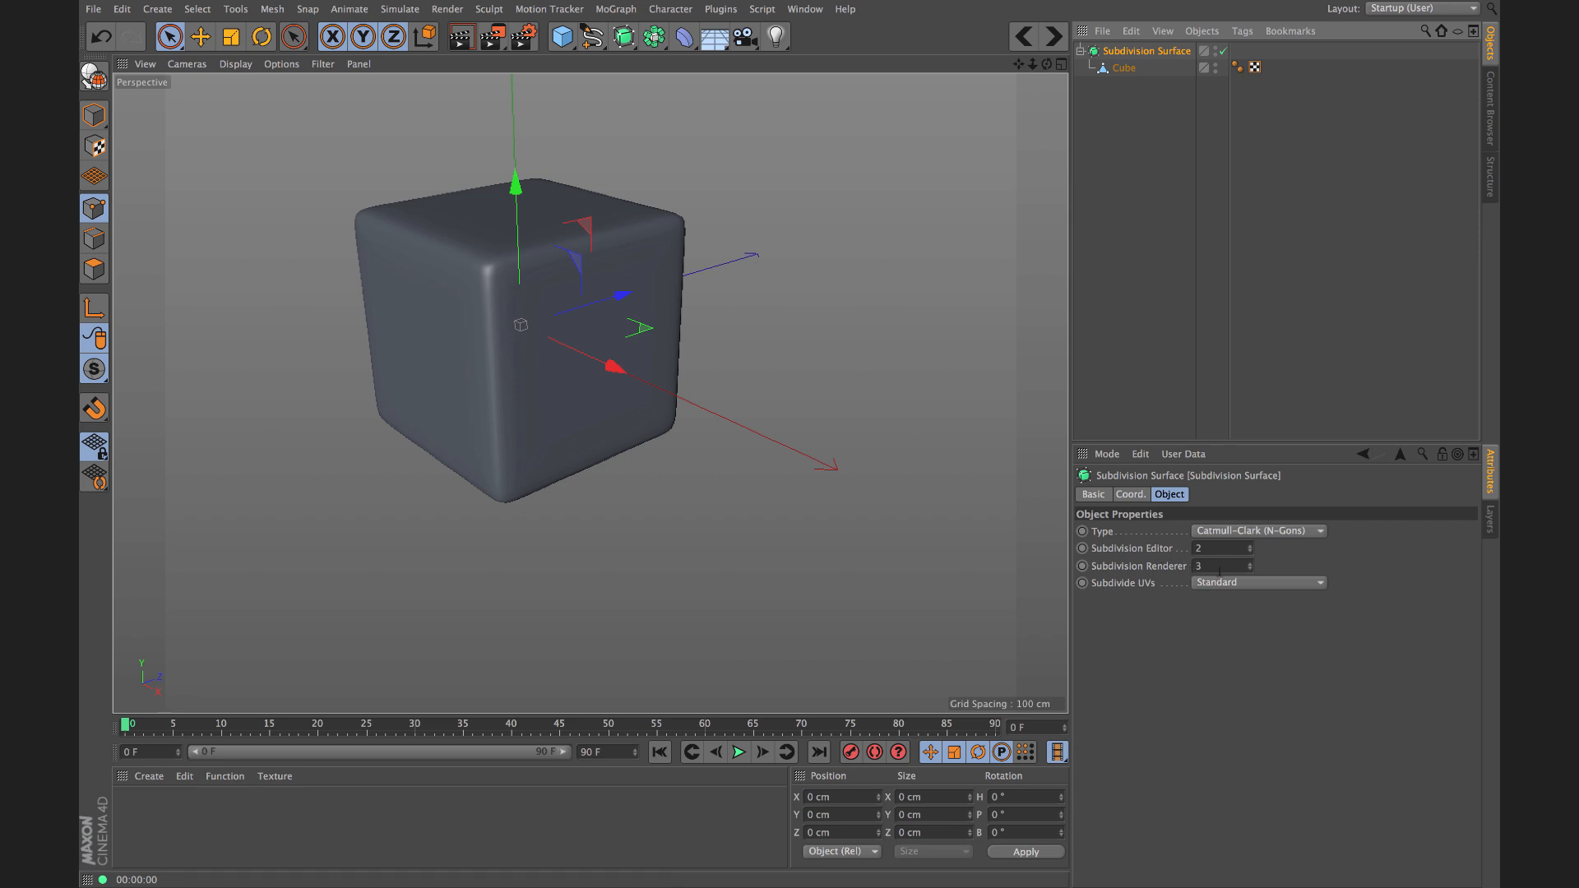
scroll(979, 426, up, 3)
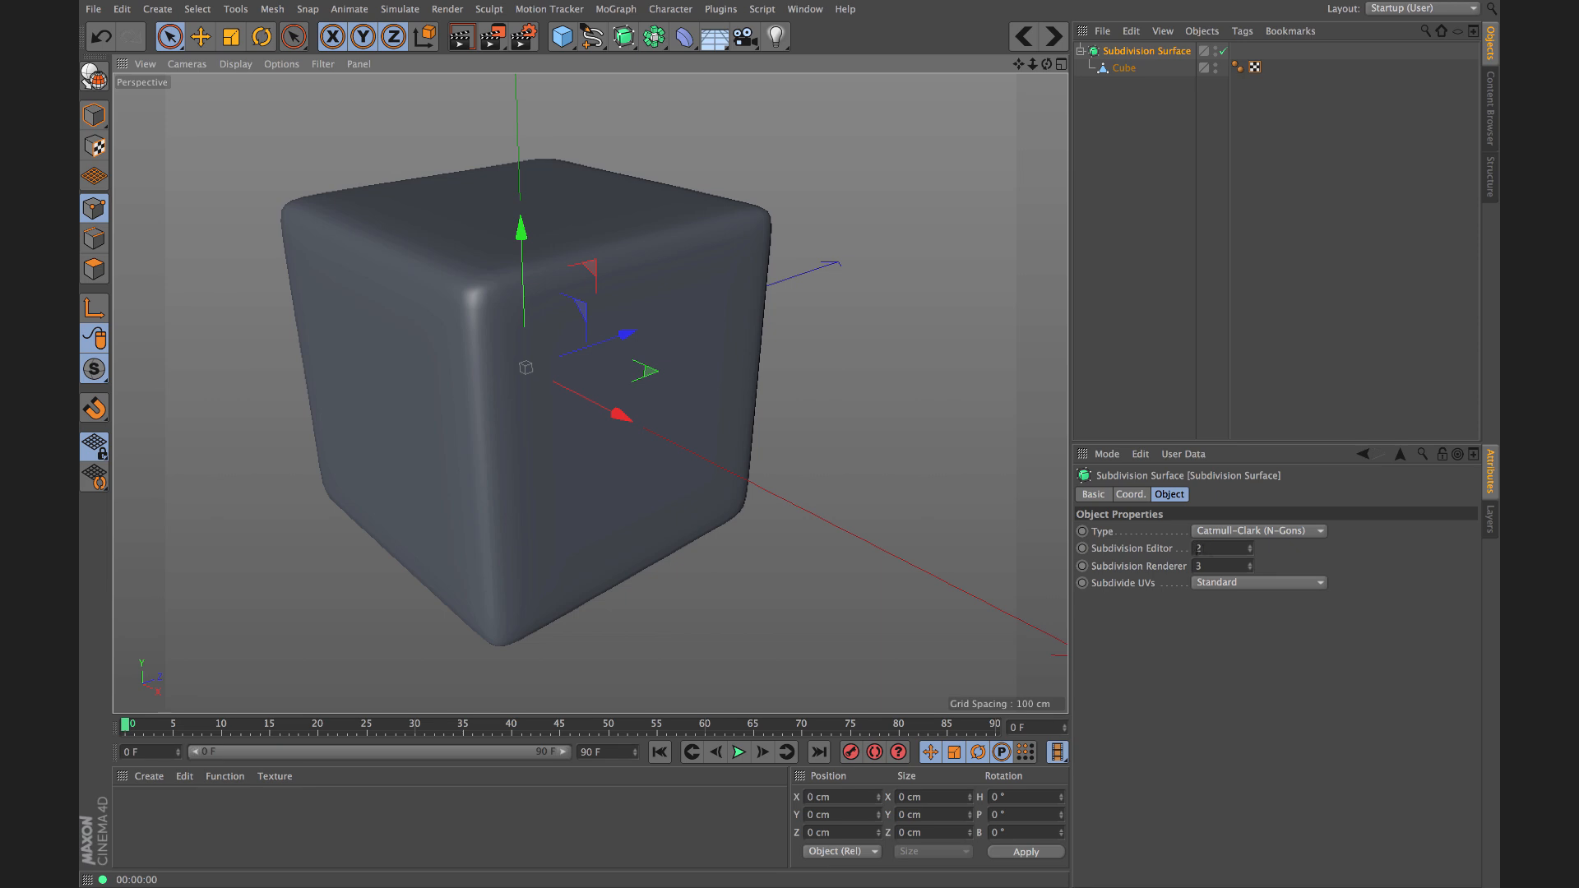
mouse_move(640, 356)
alt+mouse_down()
mouse_move(757, 332)
mouse_move(654, 353)
alt+mouse_up()
click(1214, 549)
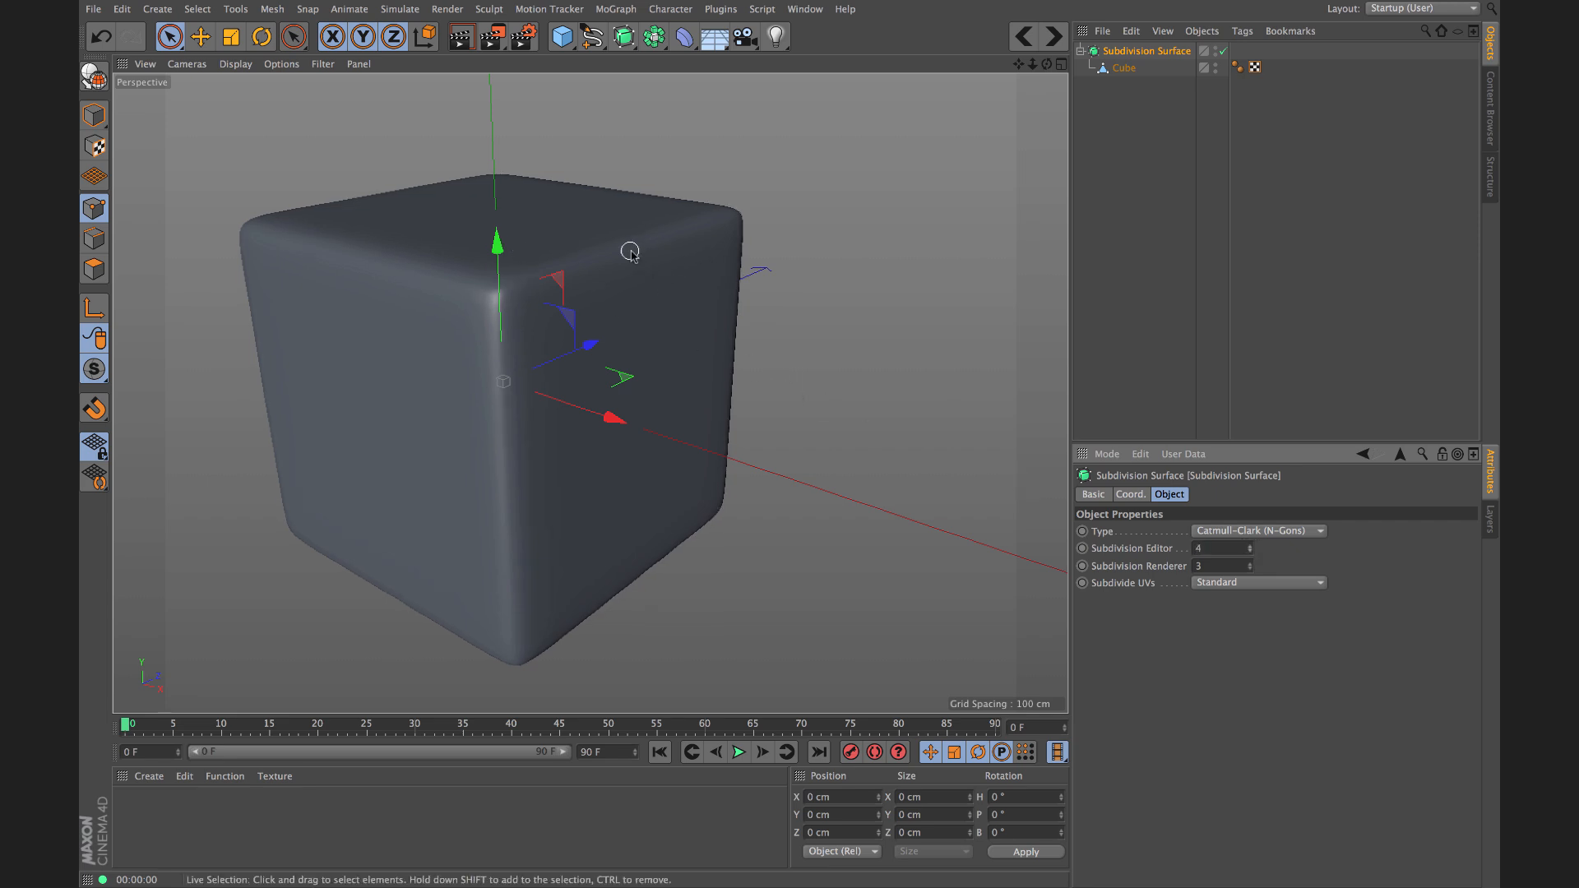
Step: Switch to Polygon mode and select only the cube to display its subdivided mesh
key(q)
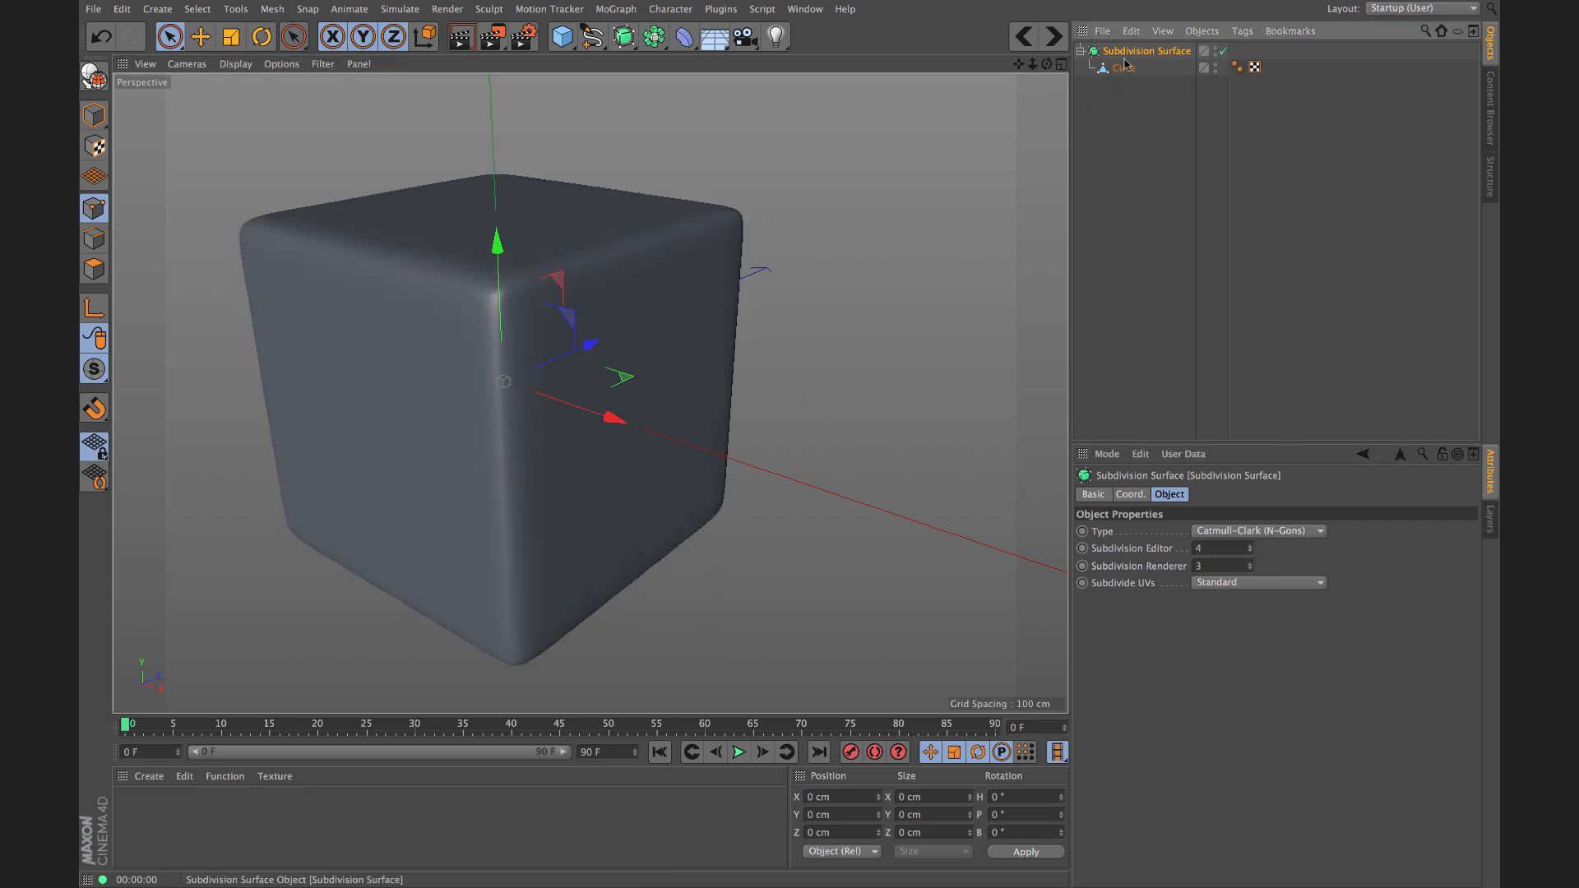
click(89, 268)
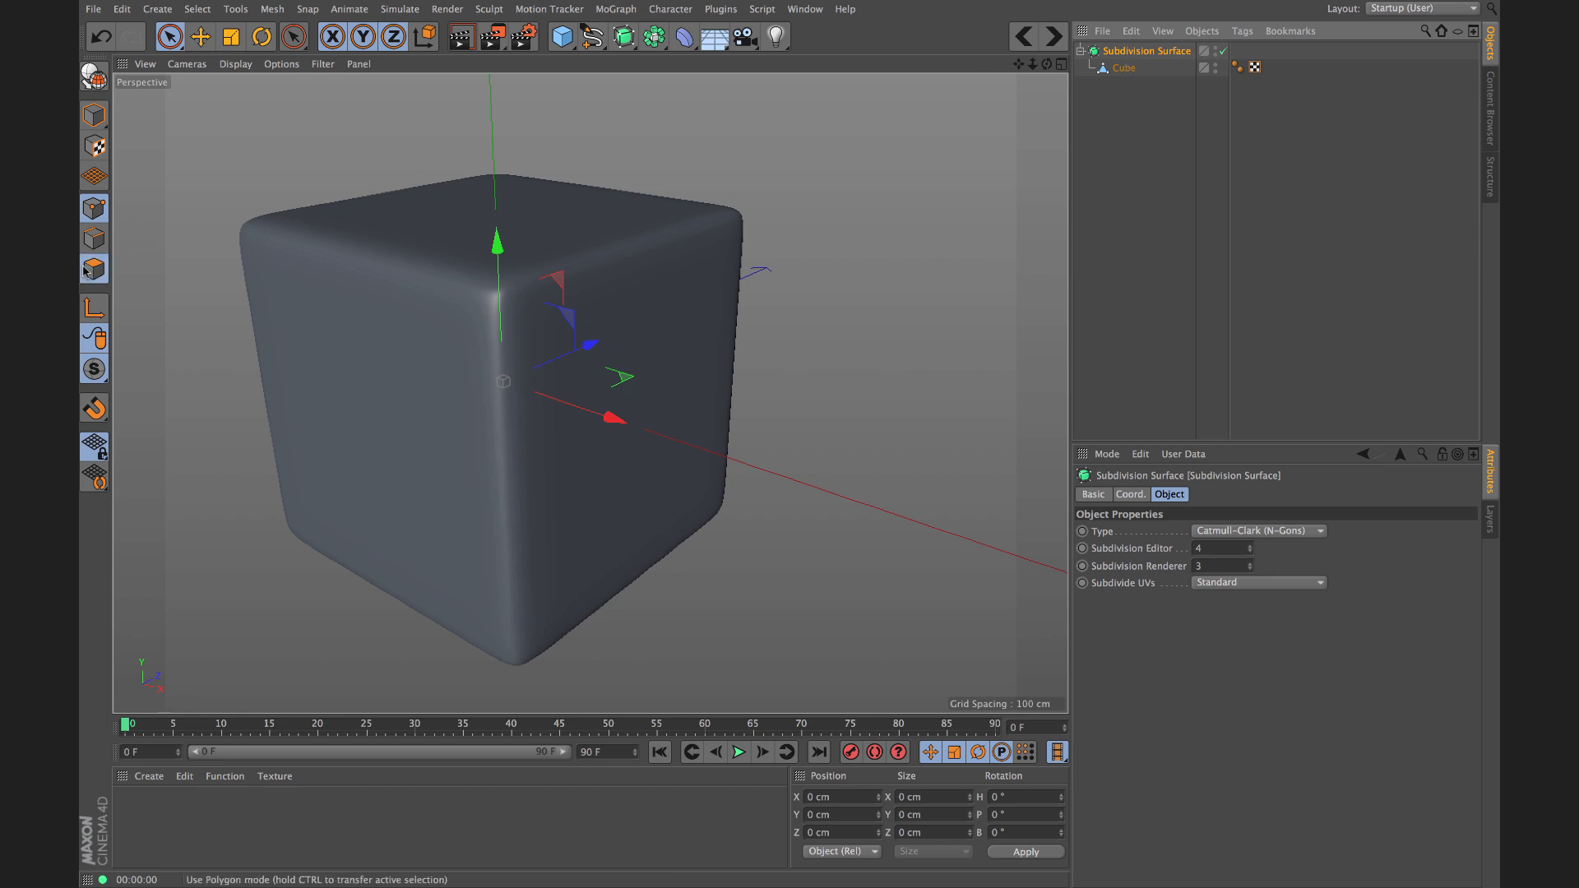
click(94, 115)
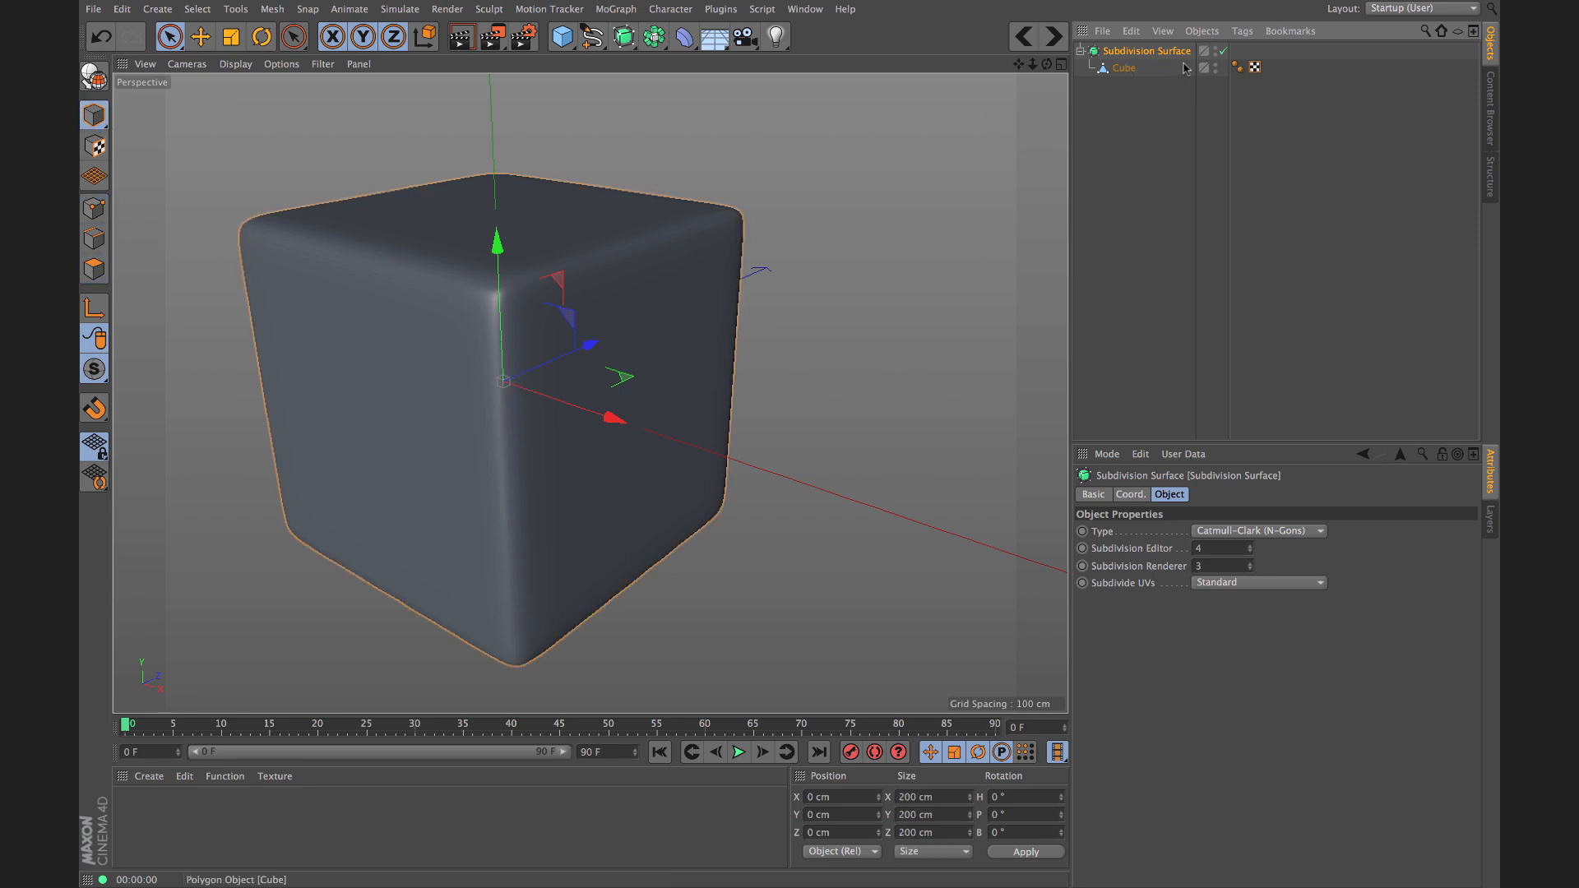
click(1122, 67)
click(428, 300)
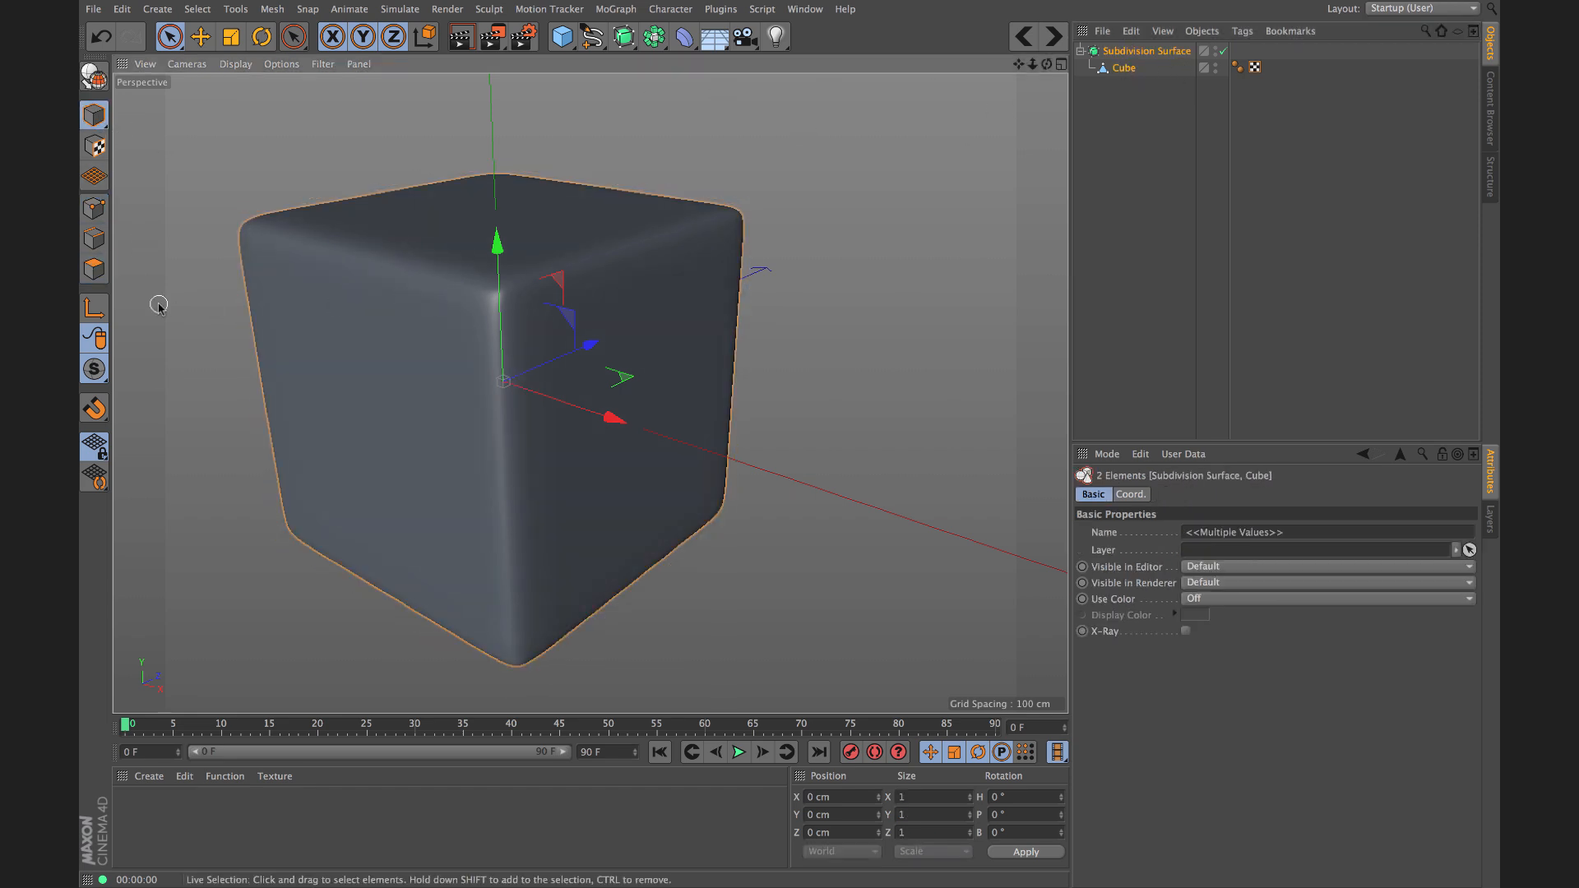
click(95, 268)
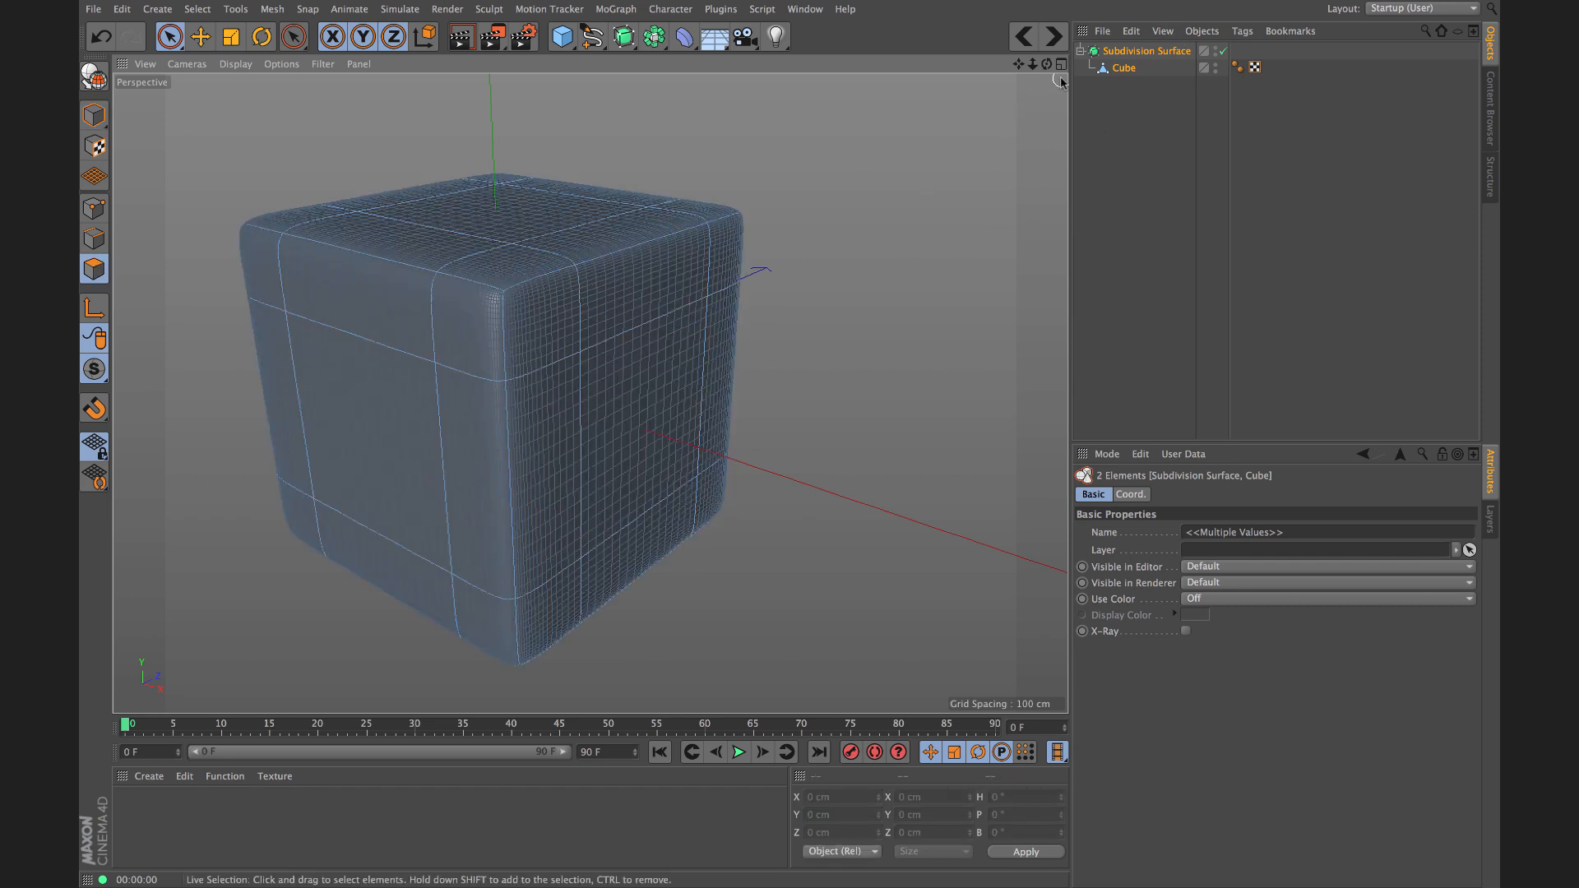
click(1112, 52)
click(1142, 68)
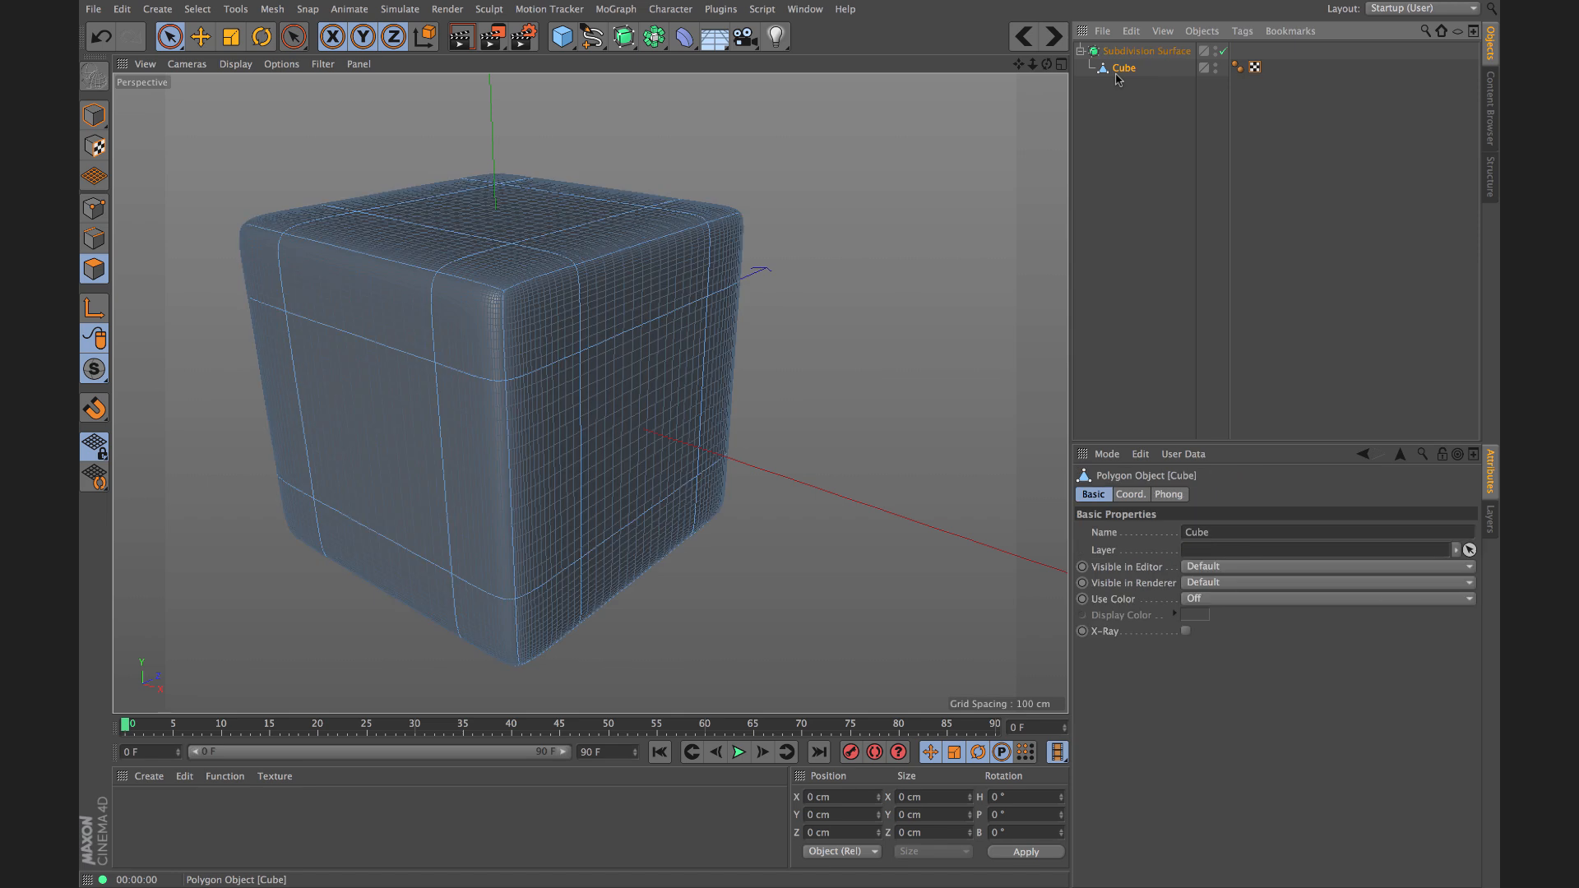
Step: Set the Subdivision Surface's editor level to 2 and reselect the cube to display the coarser mesh
click(1139, 52)
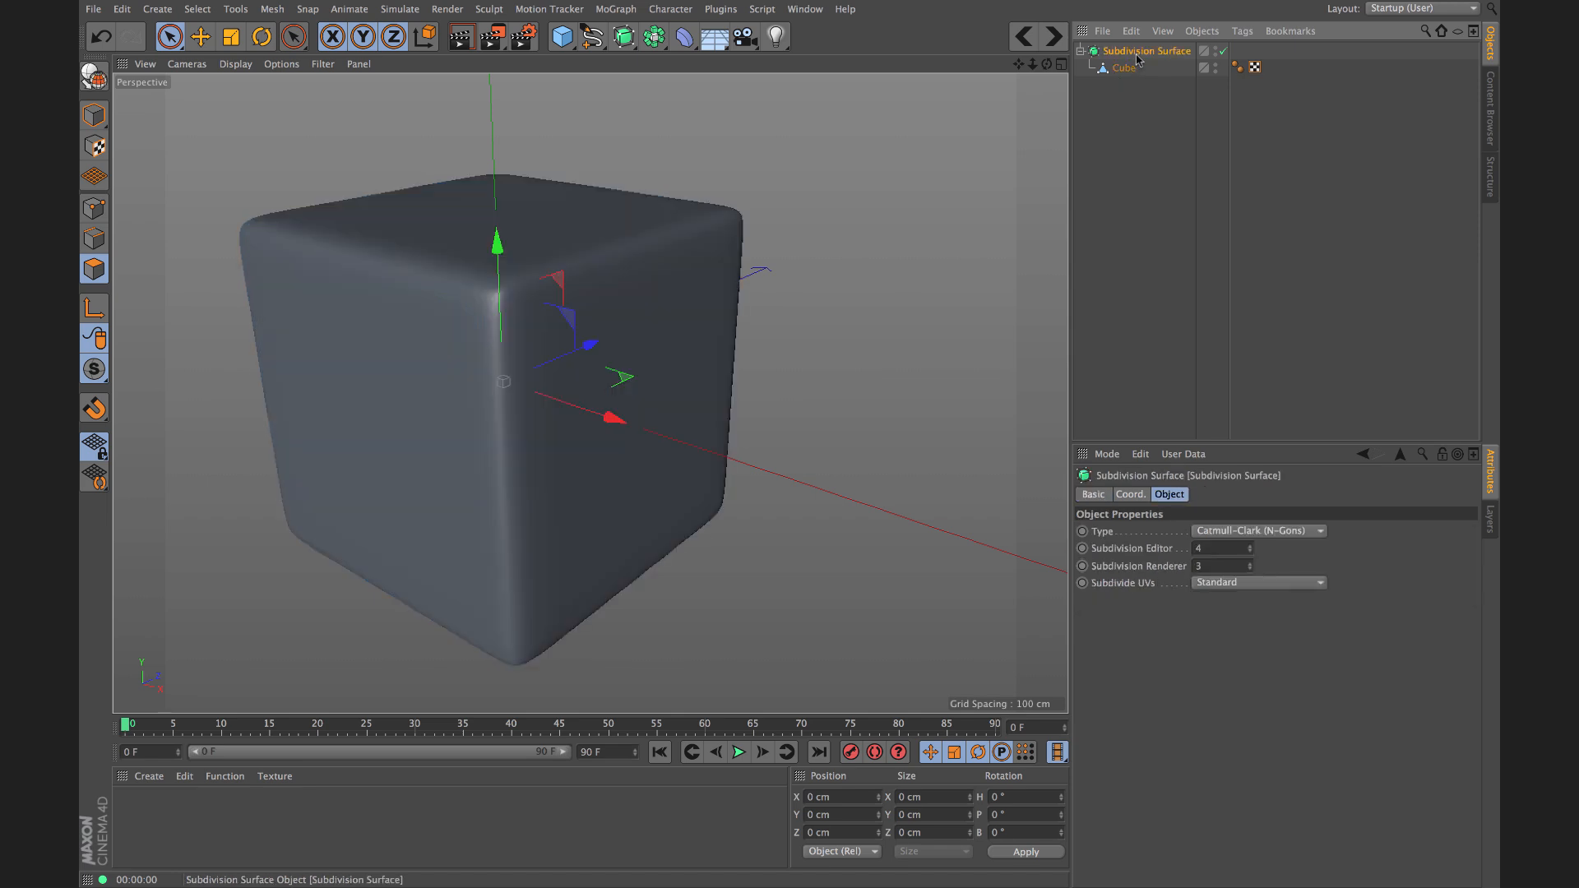
click(1249, 551)
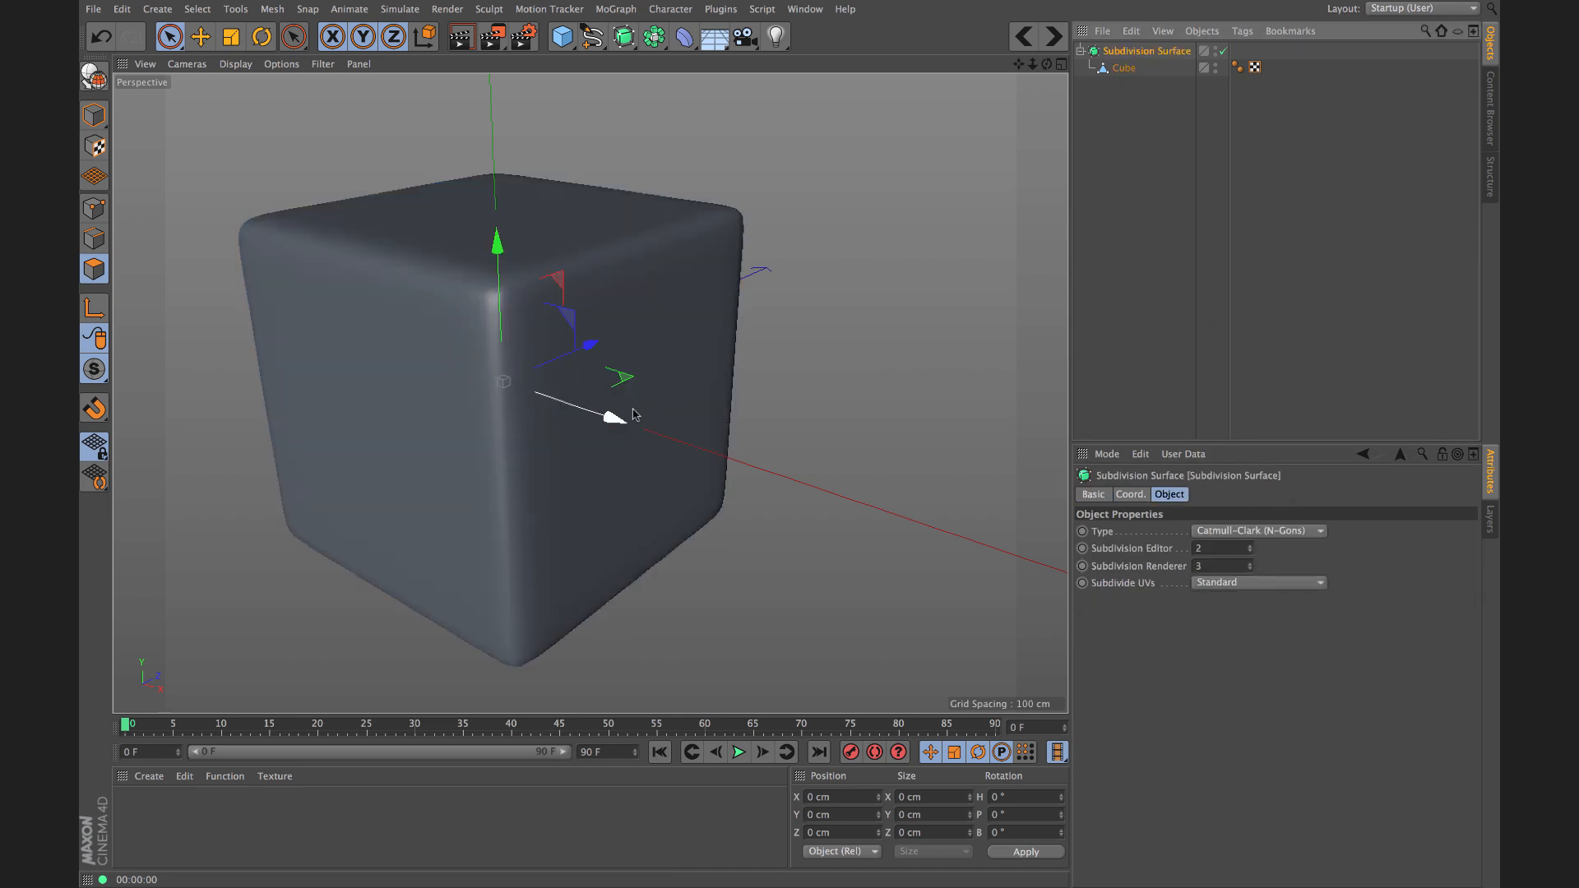
click(1123, 68)
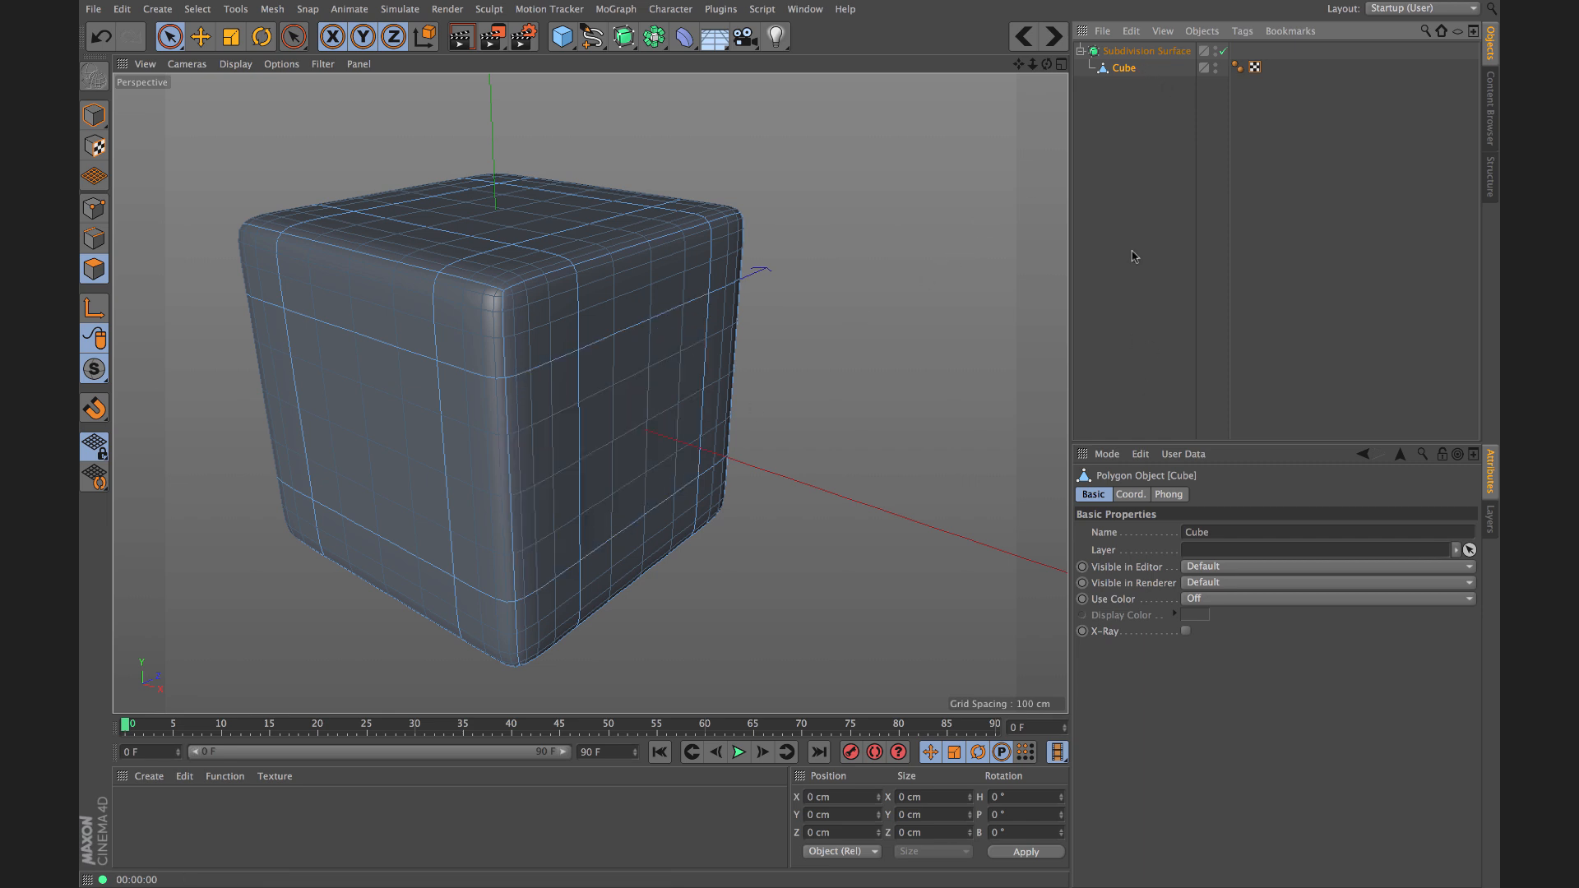
Step: Restore the Subdivision Surface's editor level to 4 and select the cube to display the denser mesh
click(1143, 51)
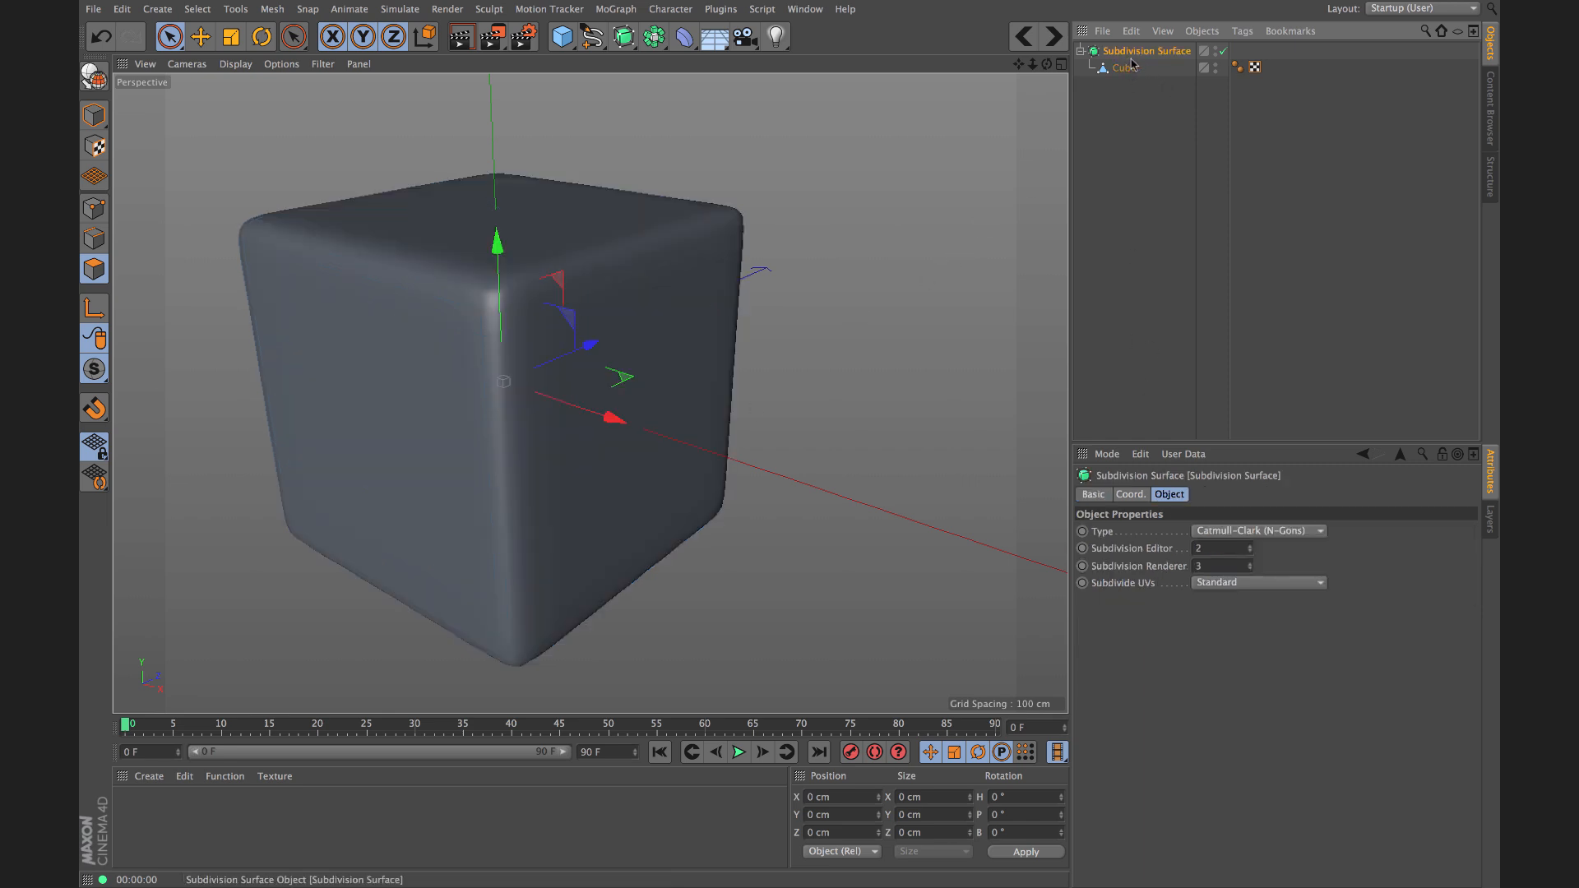
click(1250, 547)
click(1250, 546)
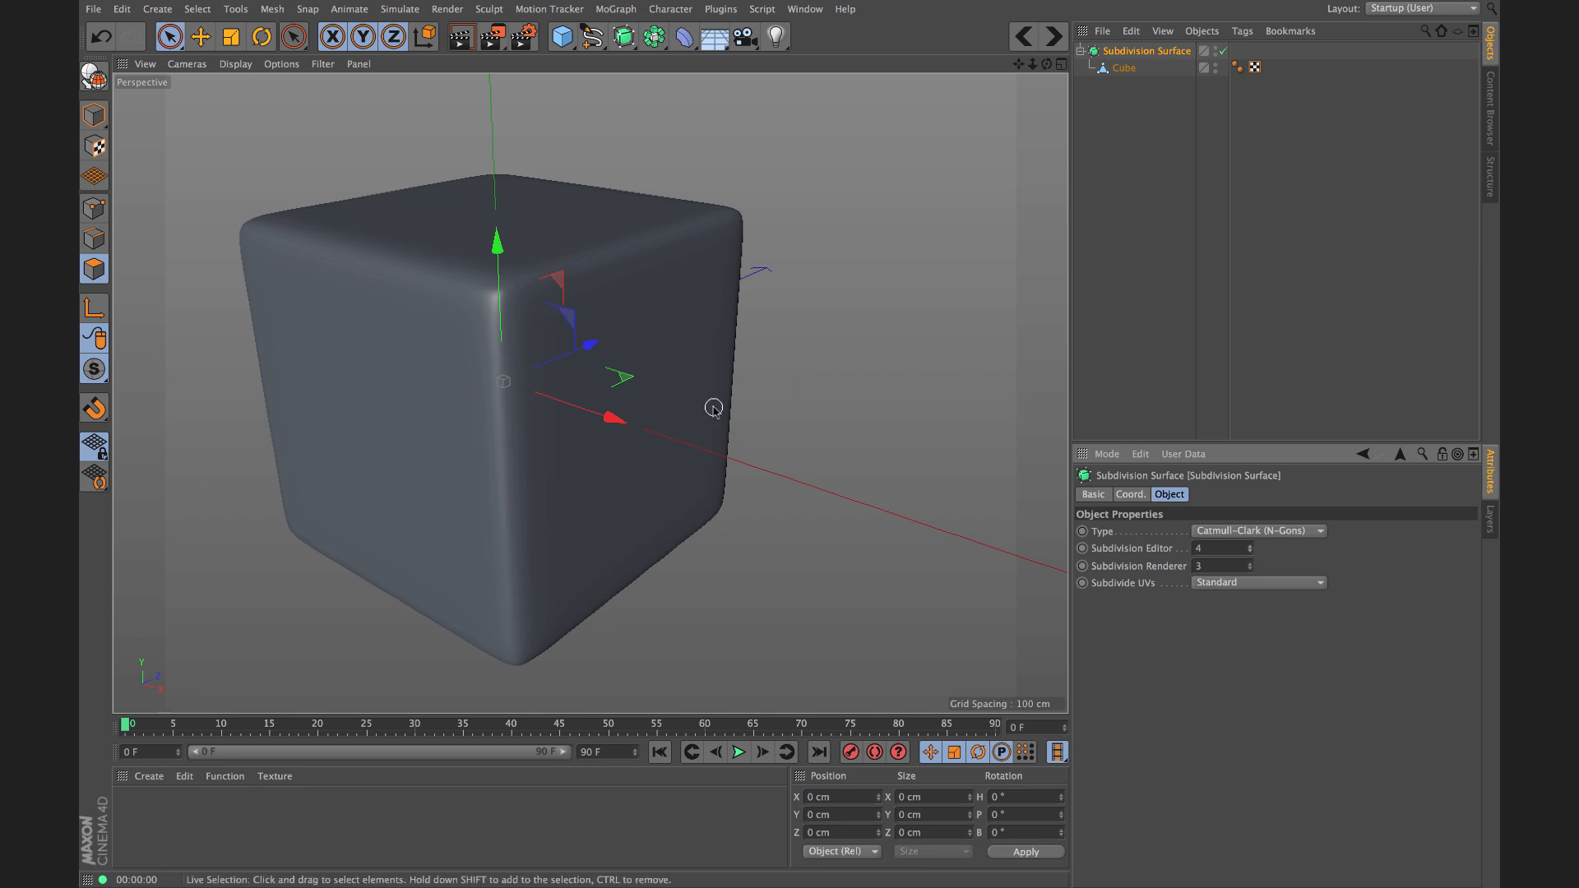
click(1124, 68)
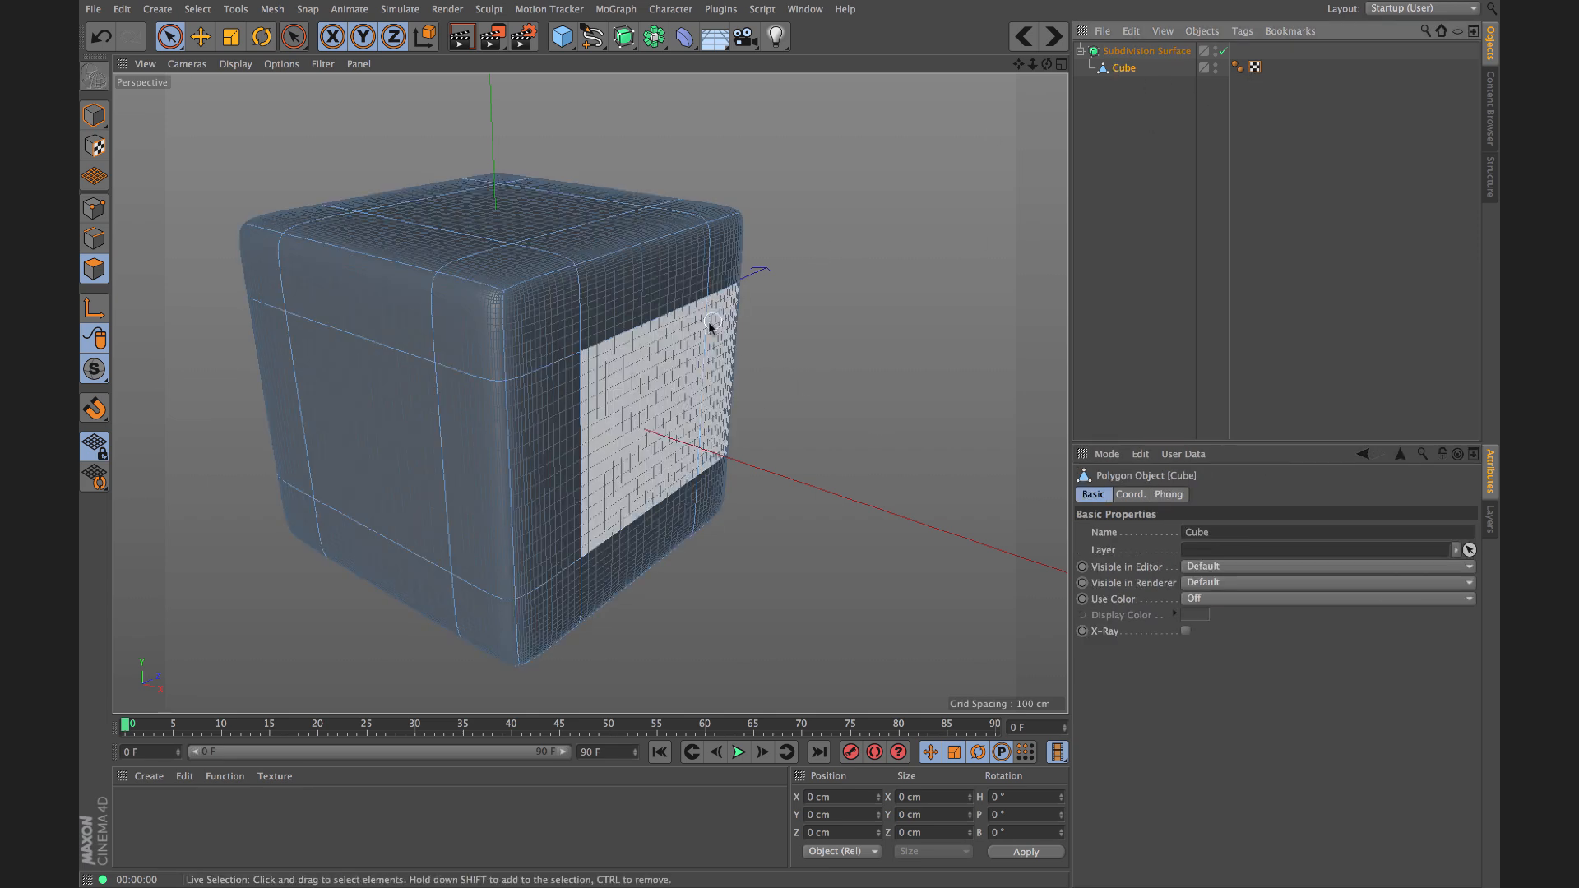
ctrl+drag(709, 327, 700, 465)
key(ctrl+z)
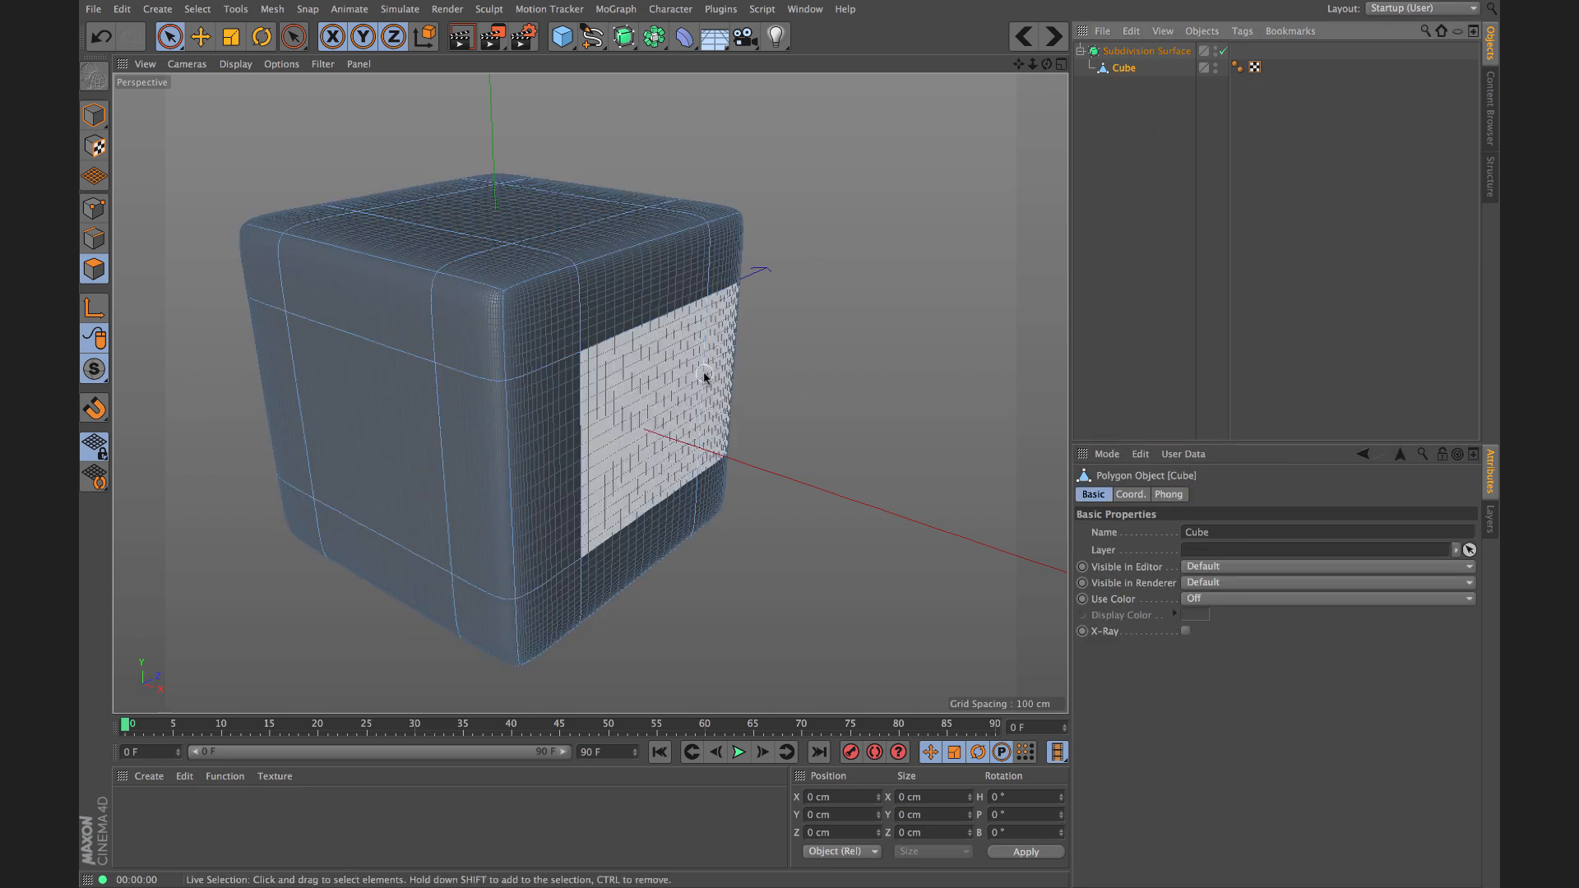
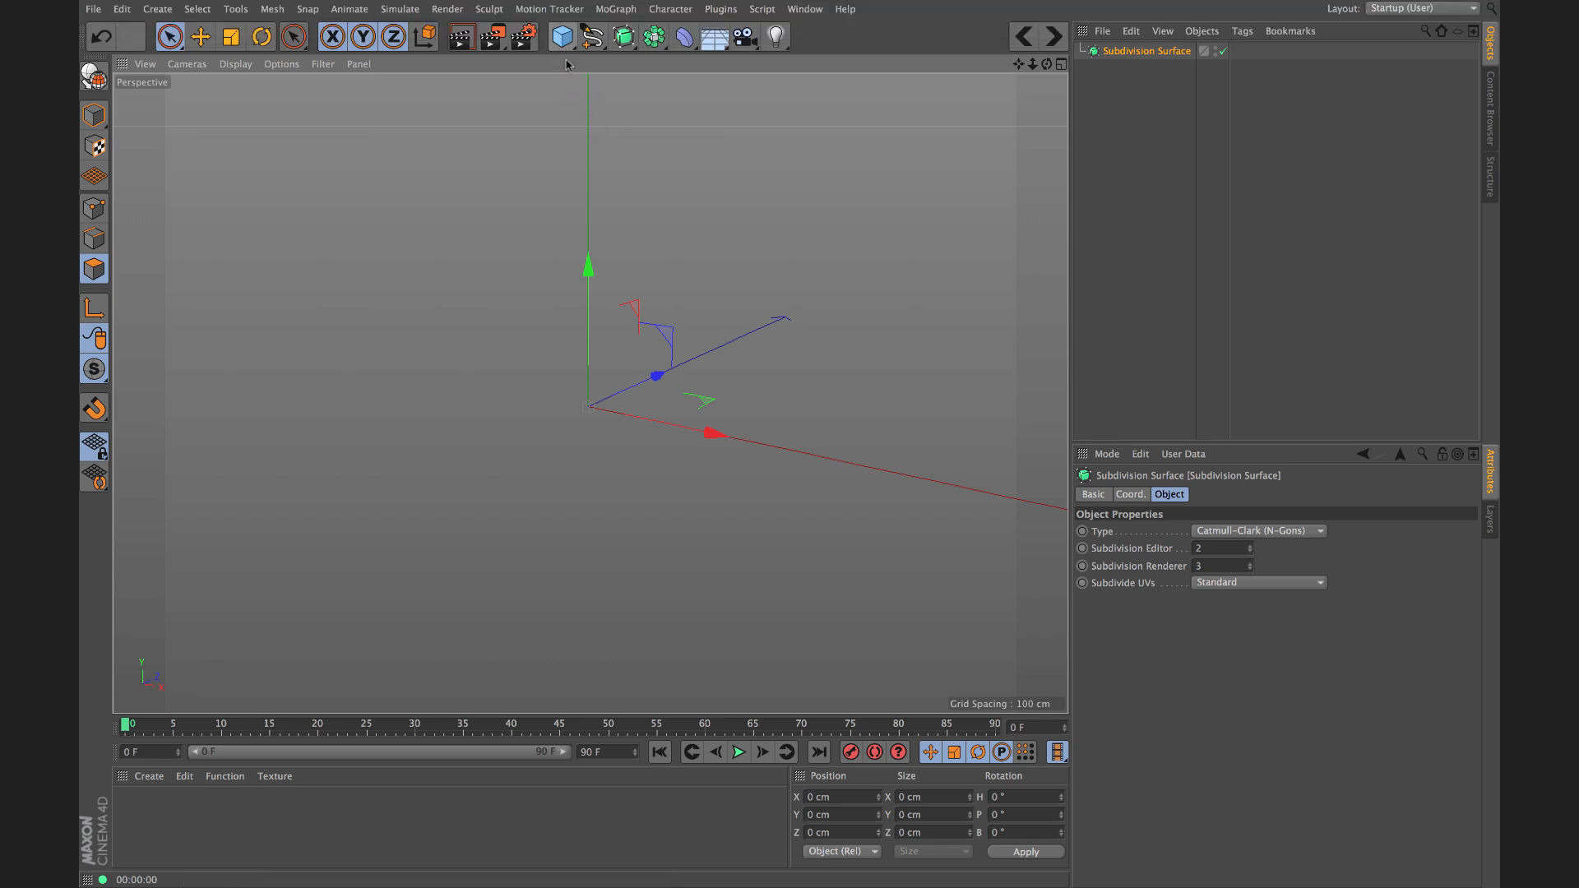
Step: Add a default cube with two segments along X, Y and Z and make it editable
drag(564, 48, 687, 58)
alt+right_drag(704, 391, 682, 472)
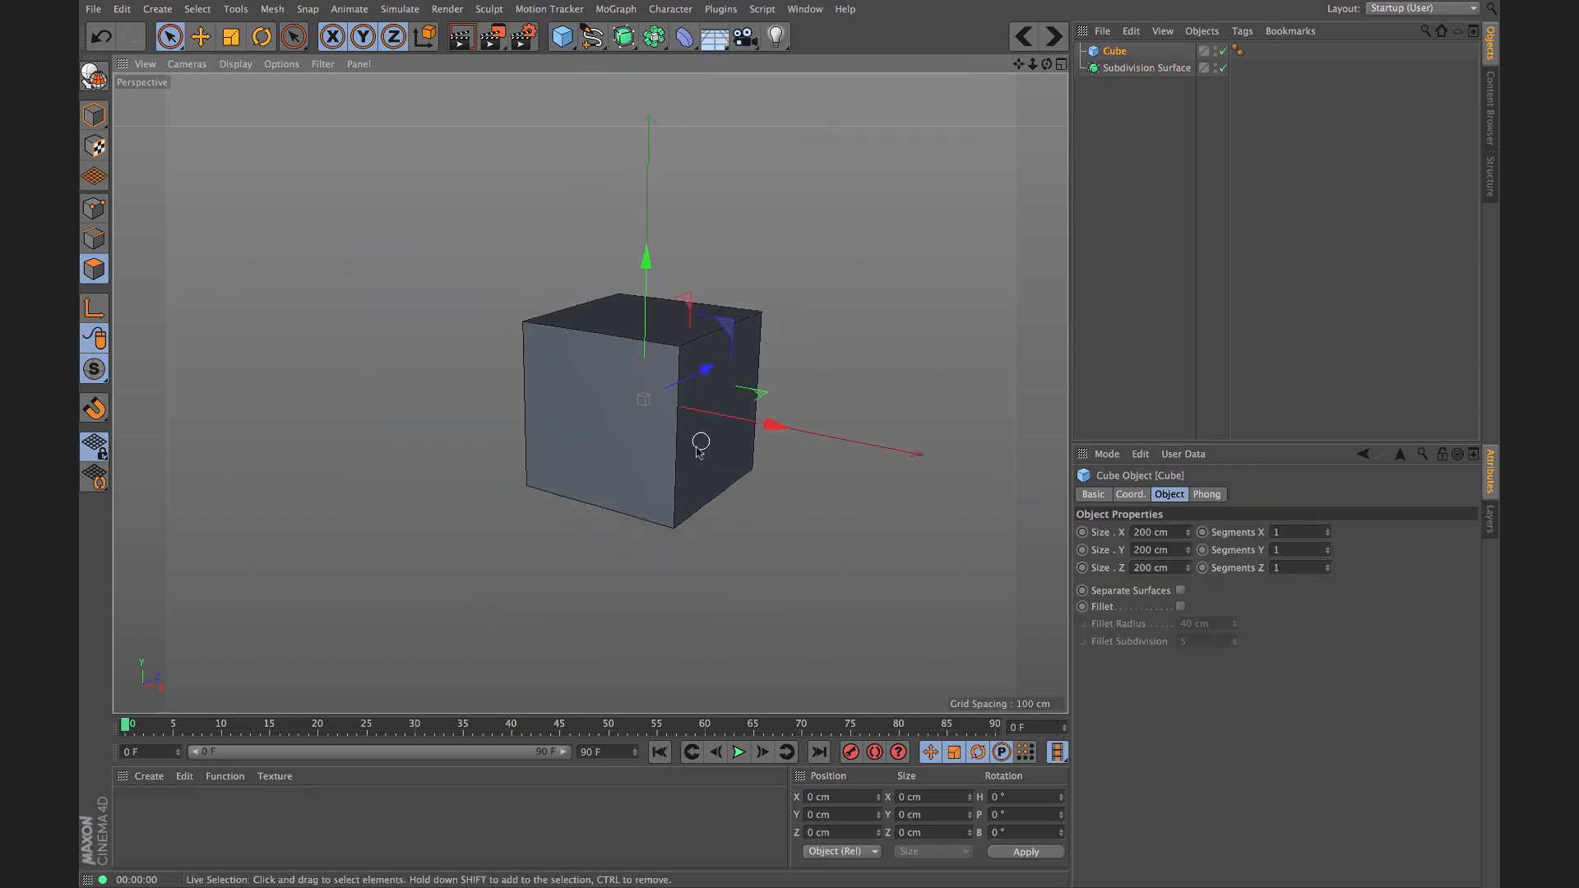
alt+middle_drag(696, 450, 684, 395)
alt+drag(683, 394, 643, 428)
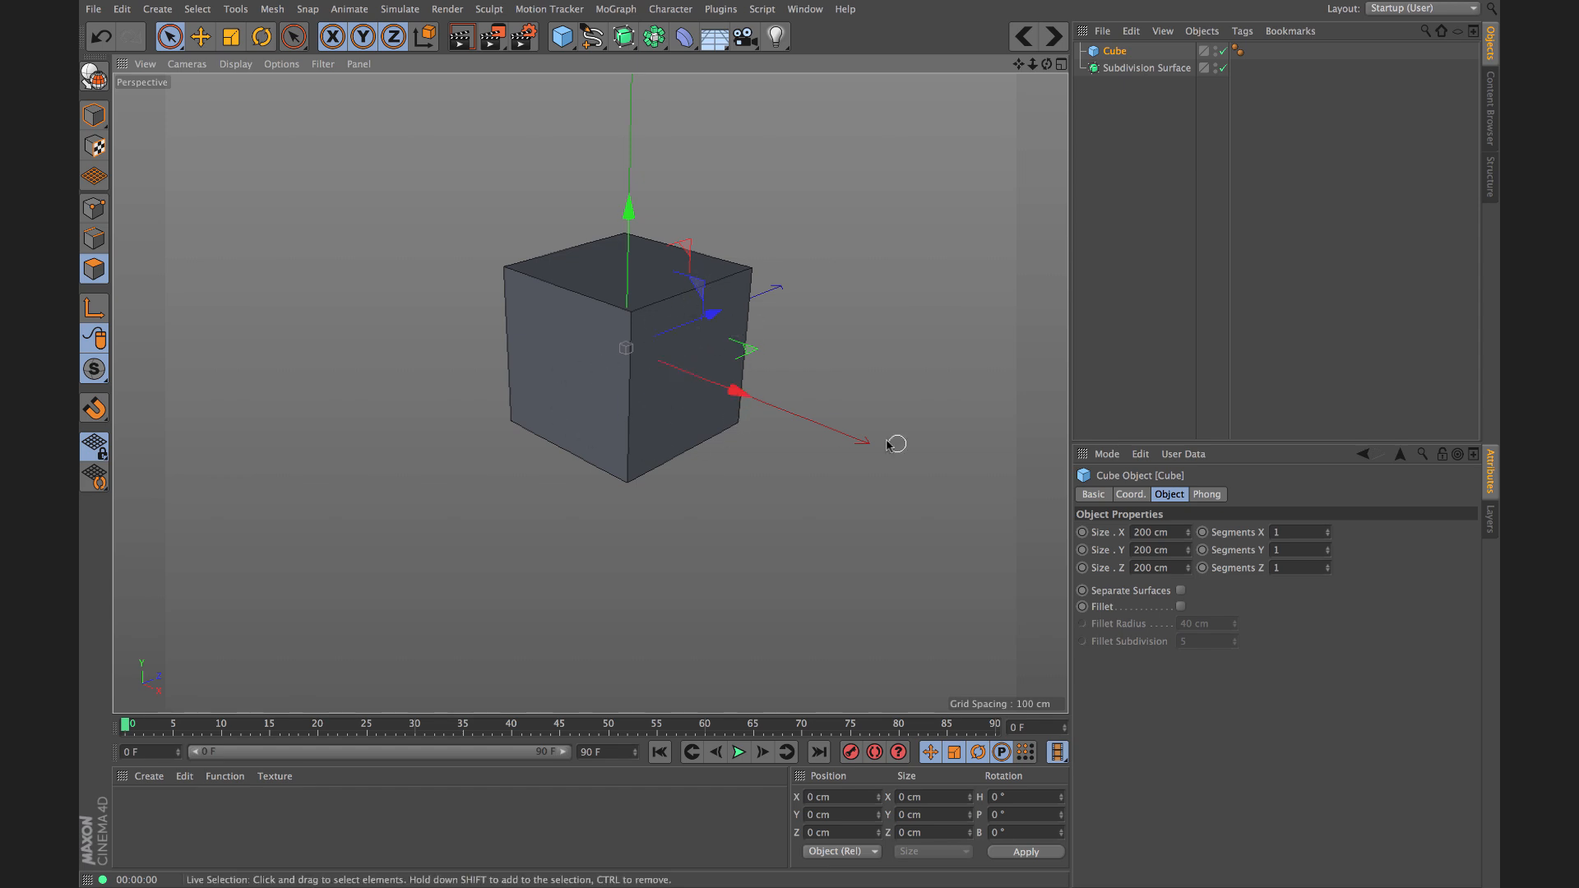
click(1328, 530)
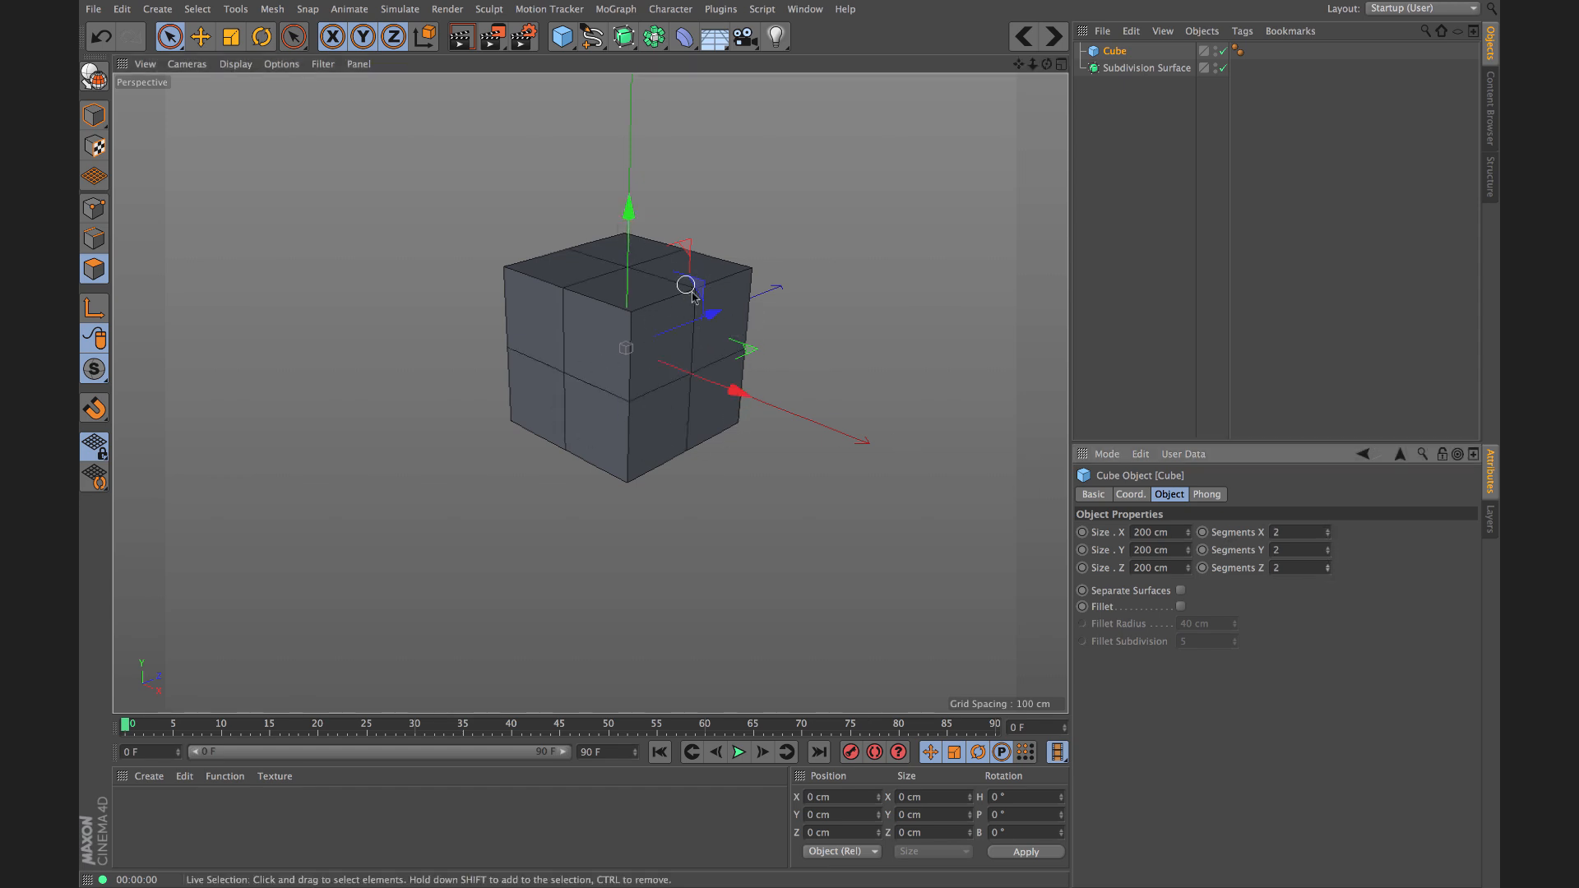
key(c)
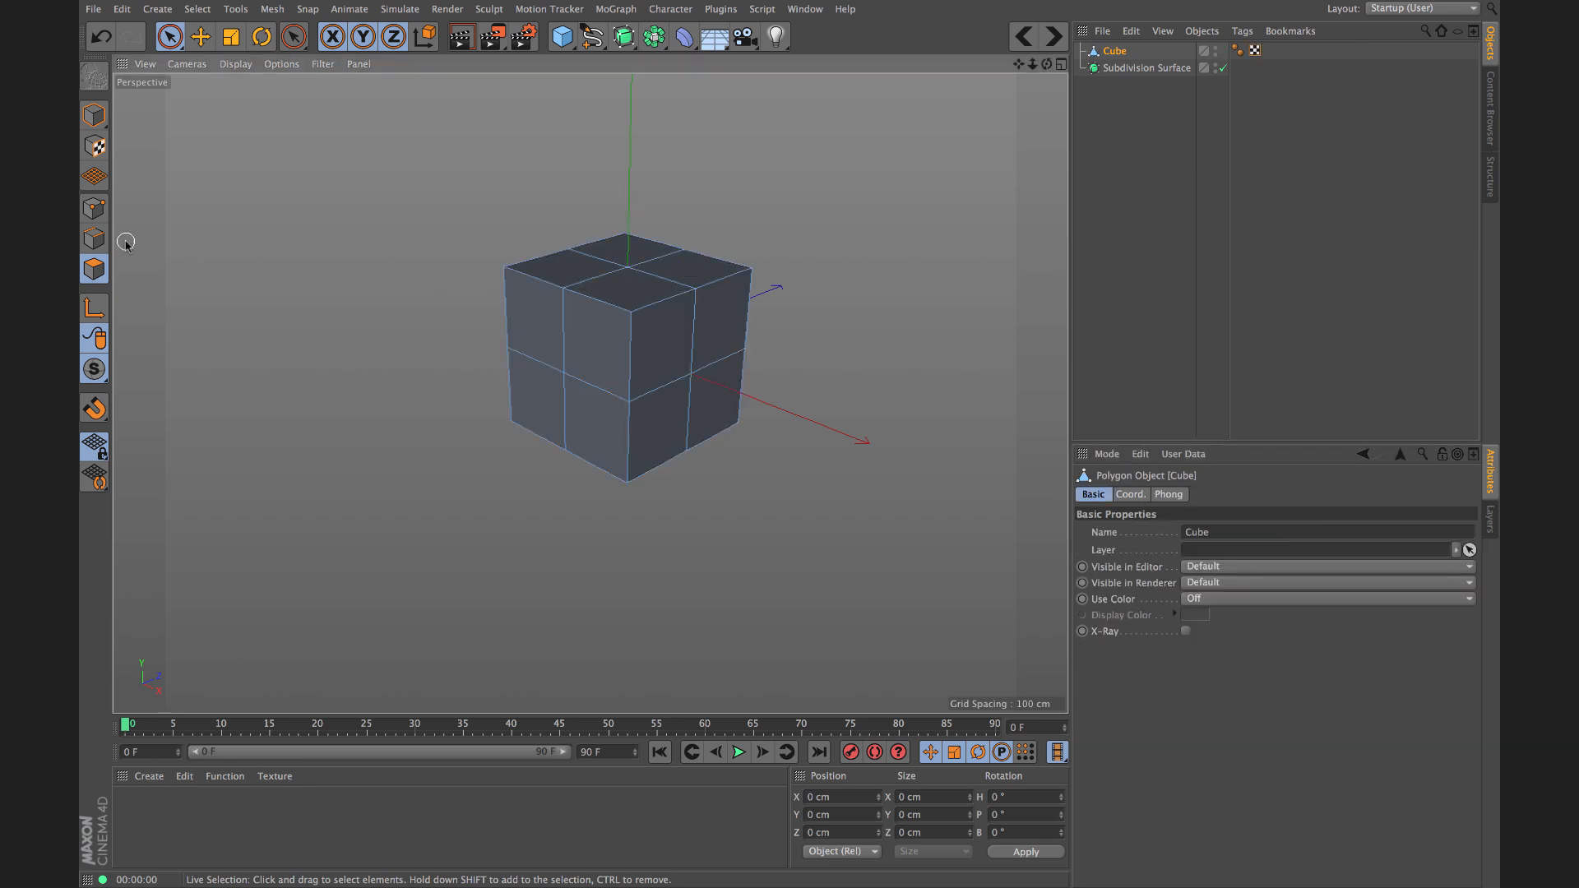
Step: In Edge mode, loop-select the cube's middle edge loop in the XY plane and scale it up to about 253 cm
key(u)
key(l)
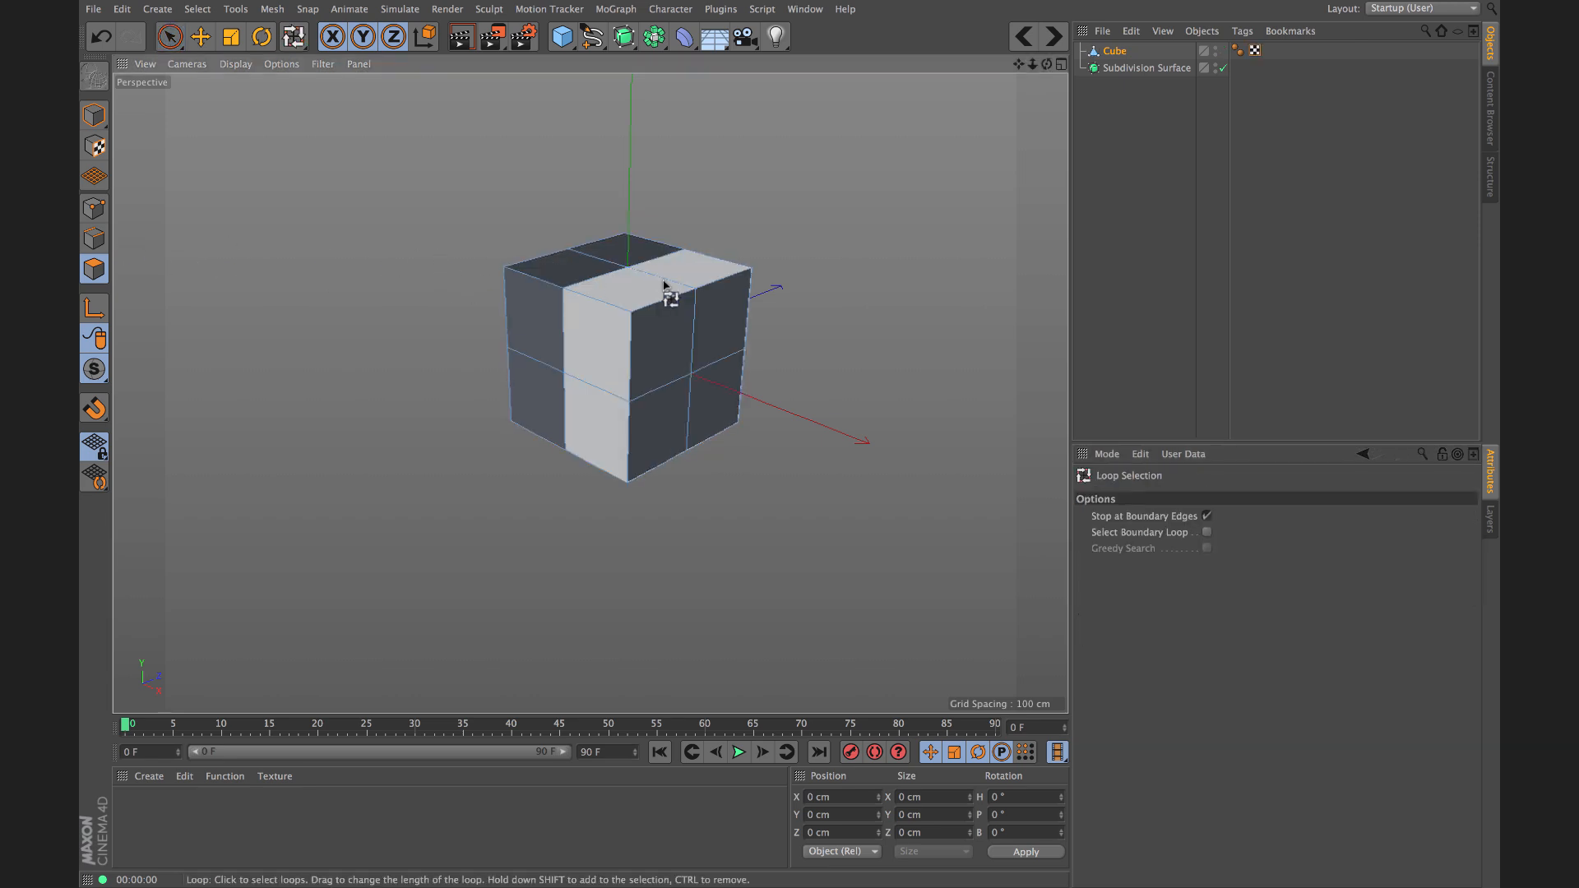
click(94, 241)
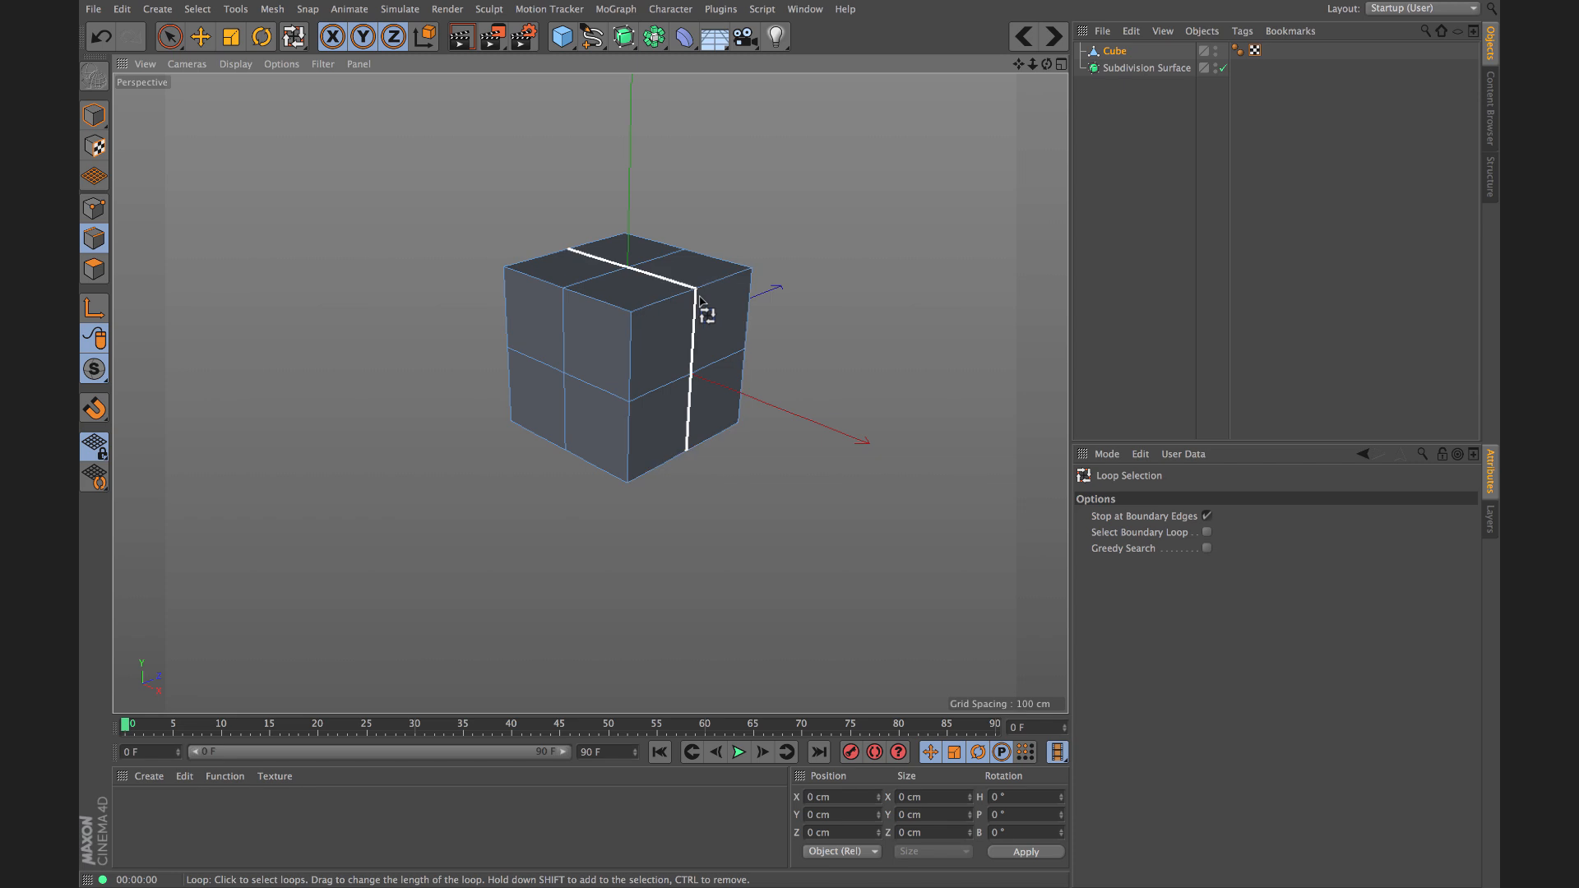
key(t)
mouse_move(698, 187)
mouse_down()
mouse_move(751, 116)
mouse_move(699, 192)
mouse_up()
Step: Loop-select the cube's horizontal middle edge loop and scale it up to about 306 cm in X and 242 cm in Z
key(u)
key(l)
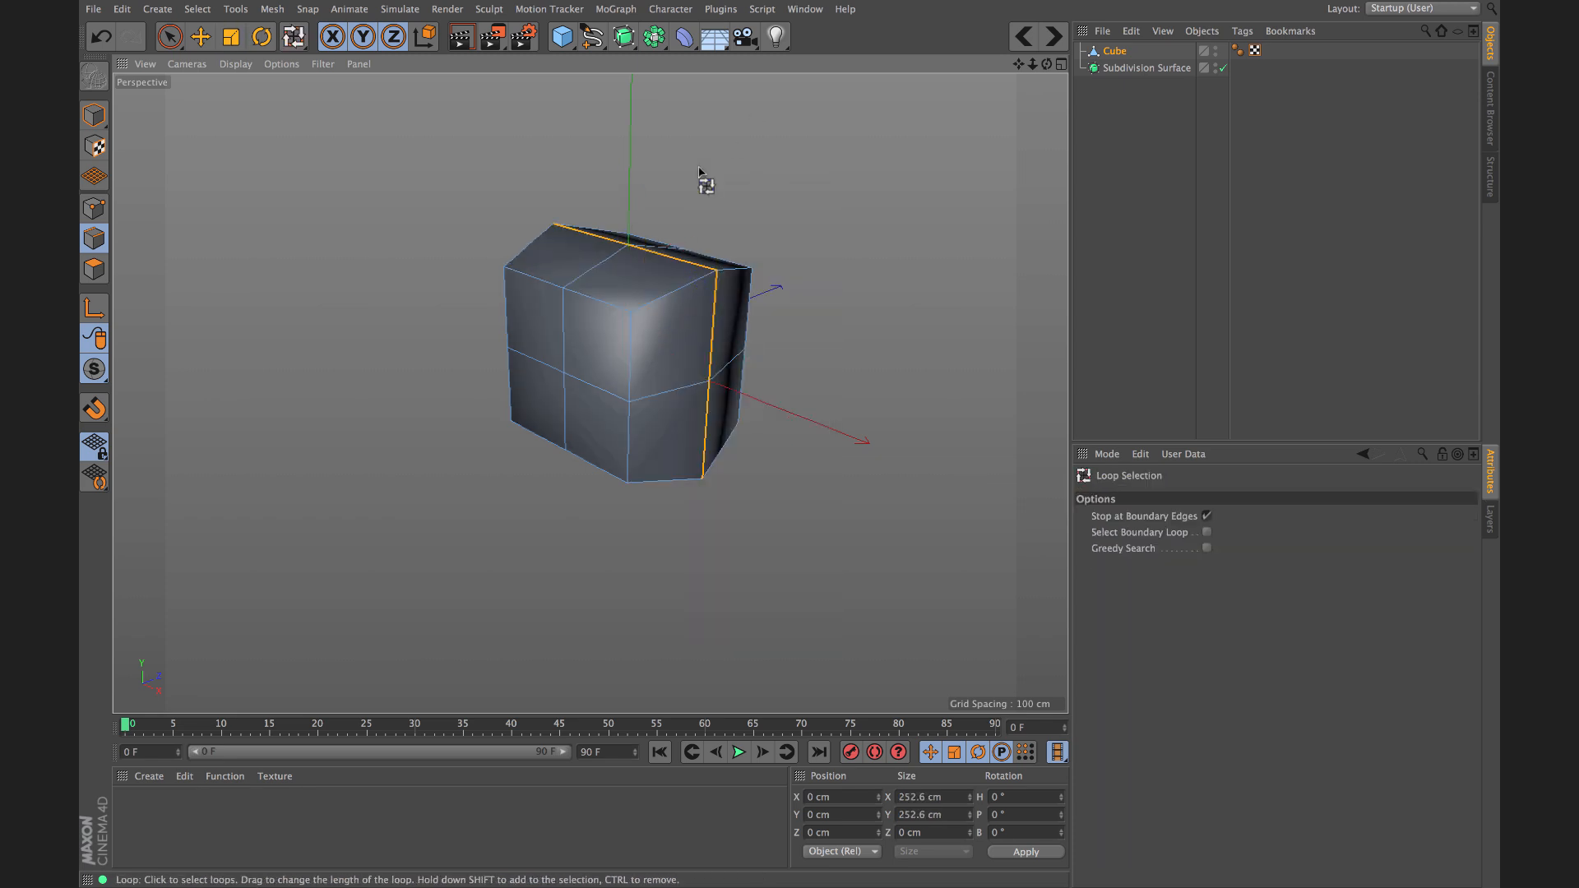
click(602, 401)
key(t)
drag(807, 291, 880, 212)
alt+drag(727, 390, 872, 346)
Step: Loop-select the remaining middle edge loop in the YZ plane and scale it up to about 311 cm in Y and 298 cm in Z
key(u)
key(l)
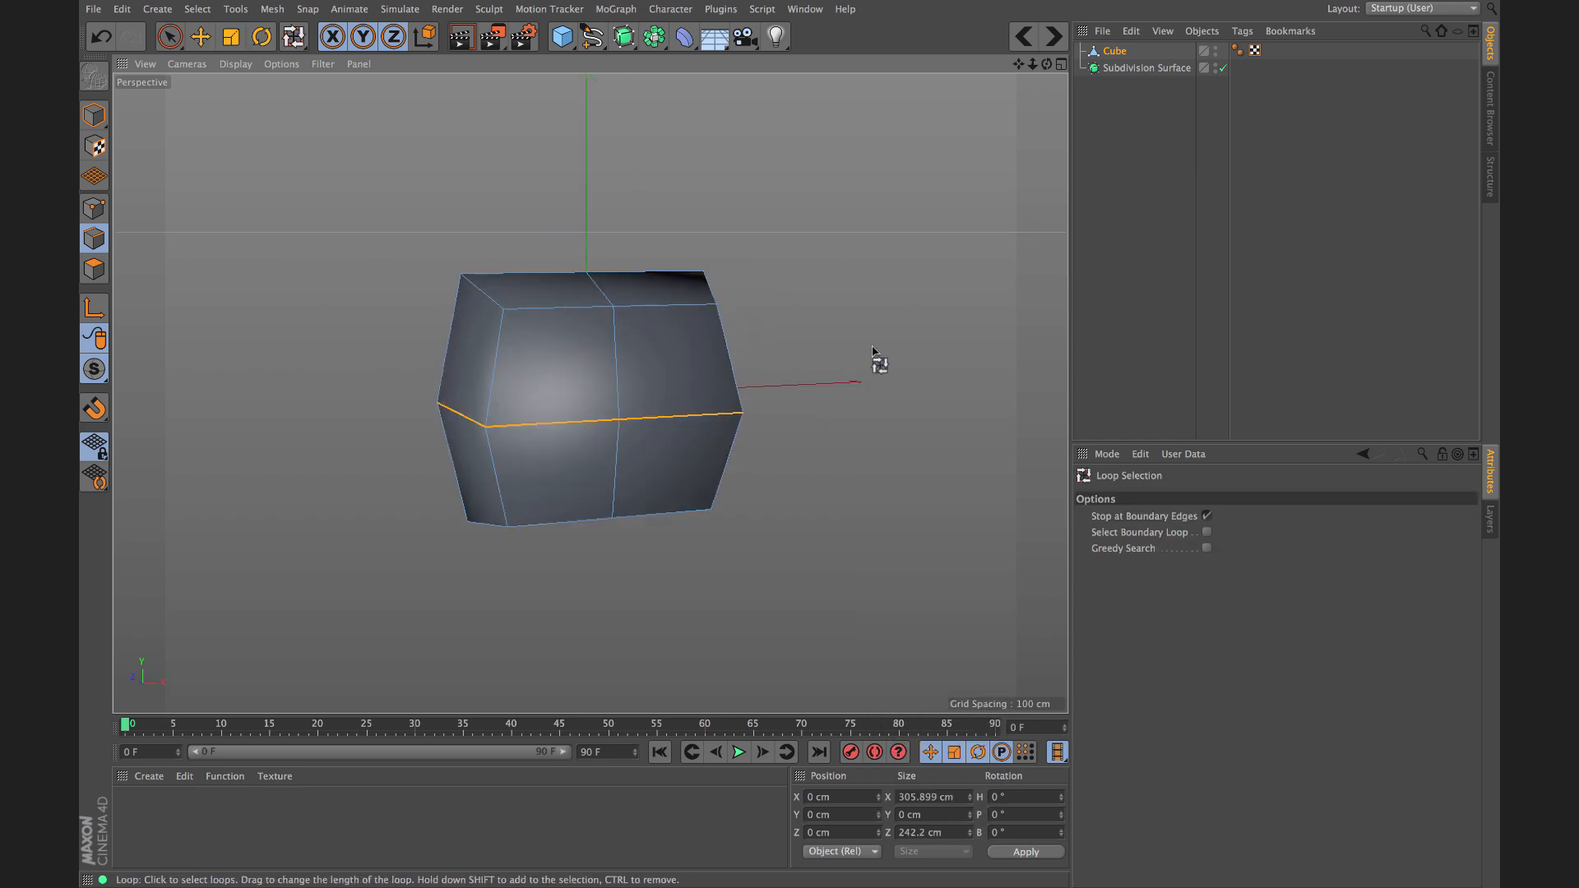
click(634, 372)
key(t)
drag(656, 258, 724, 321)
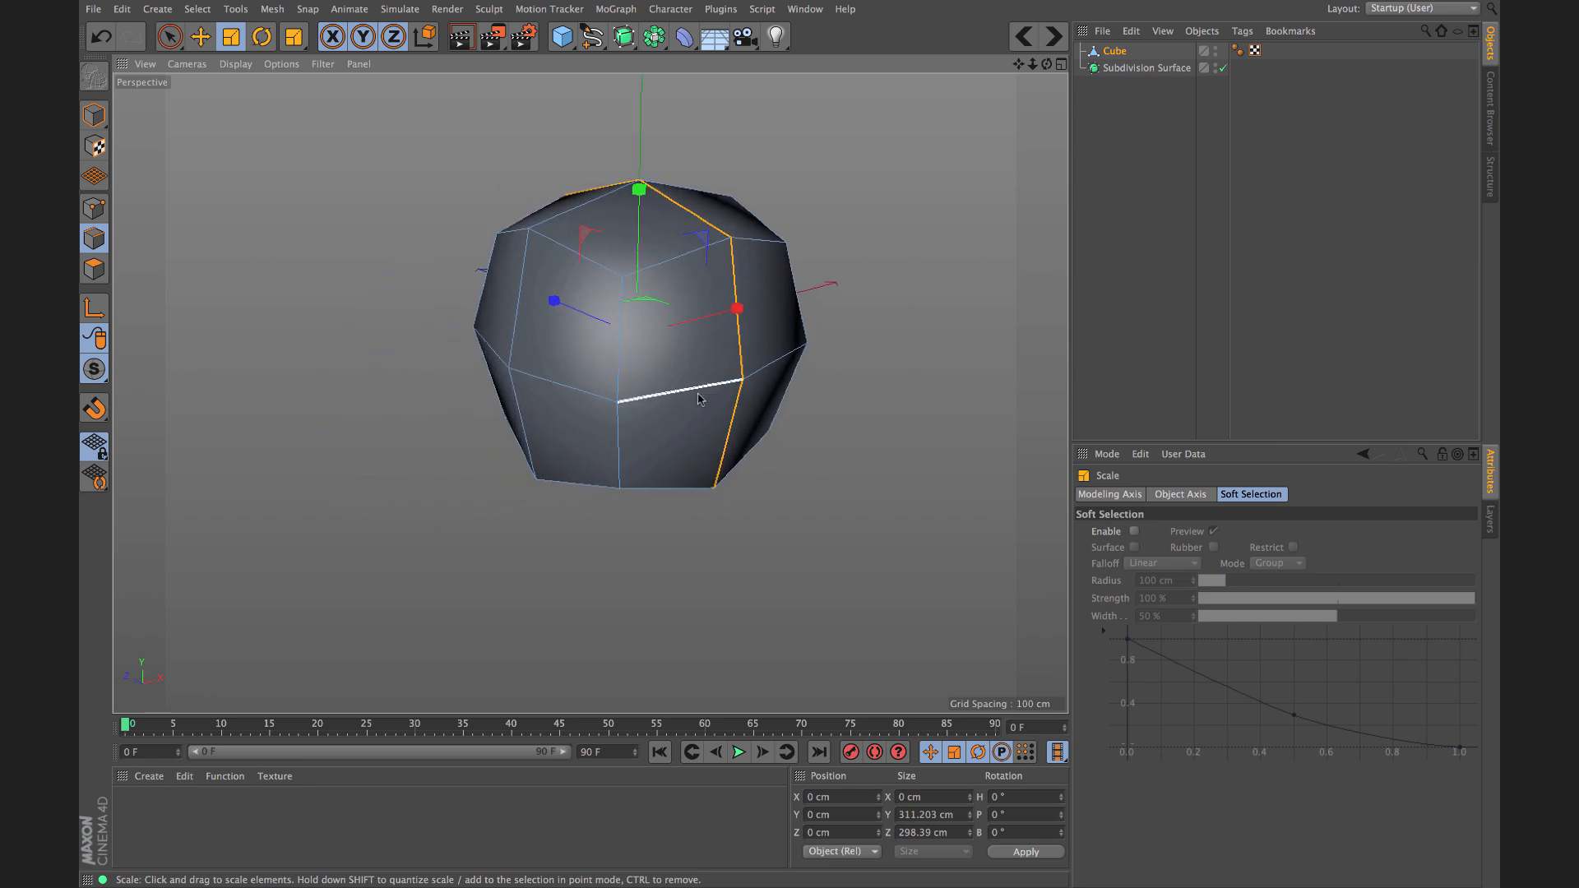
Step: Nest the reshaped cube inside the Subdivision Surface to smooth it
alt+drag(624, 404, 576, 392)
alt+middle_drag(794, 345, 592, 352)
drag(1114, 51, 1119, 69)
alt+drag(627, 332, 692, 252)
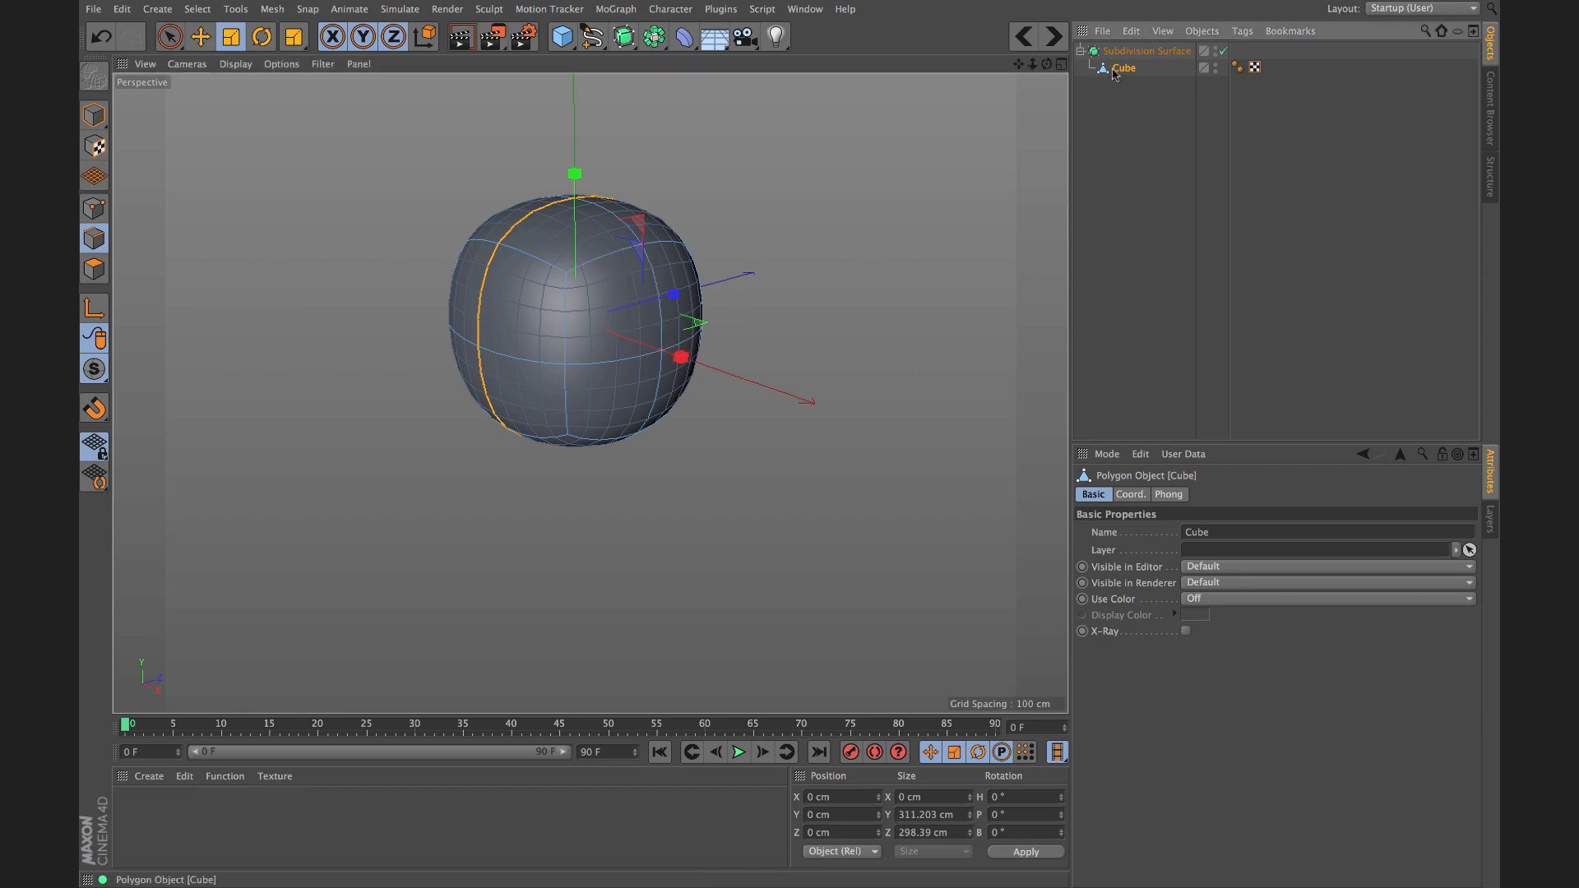
Step: Delete the cube from the scene and add a default sphere primitive
key(Delete)
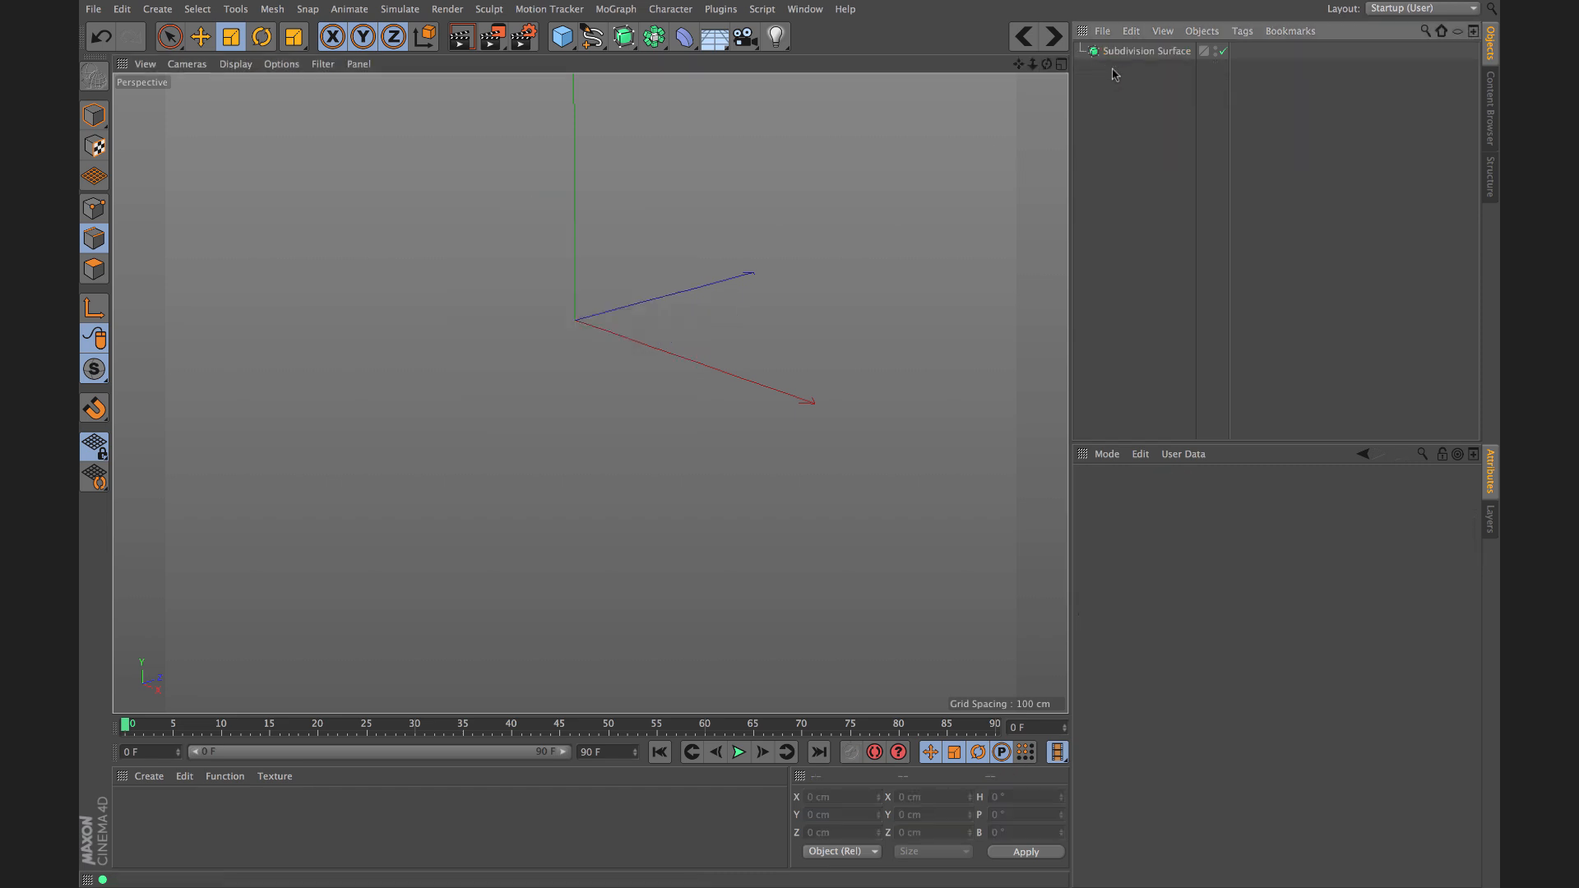
click(562, 37)
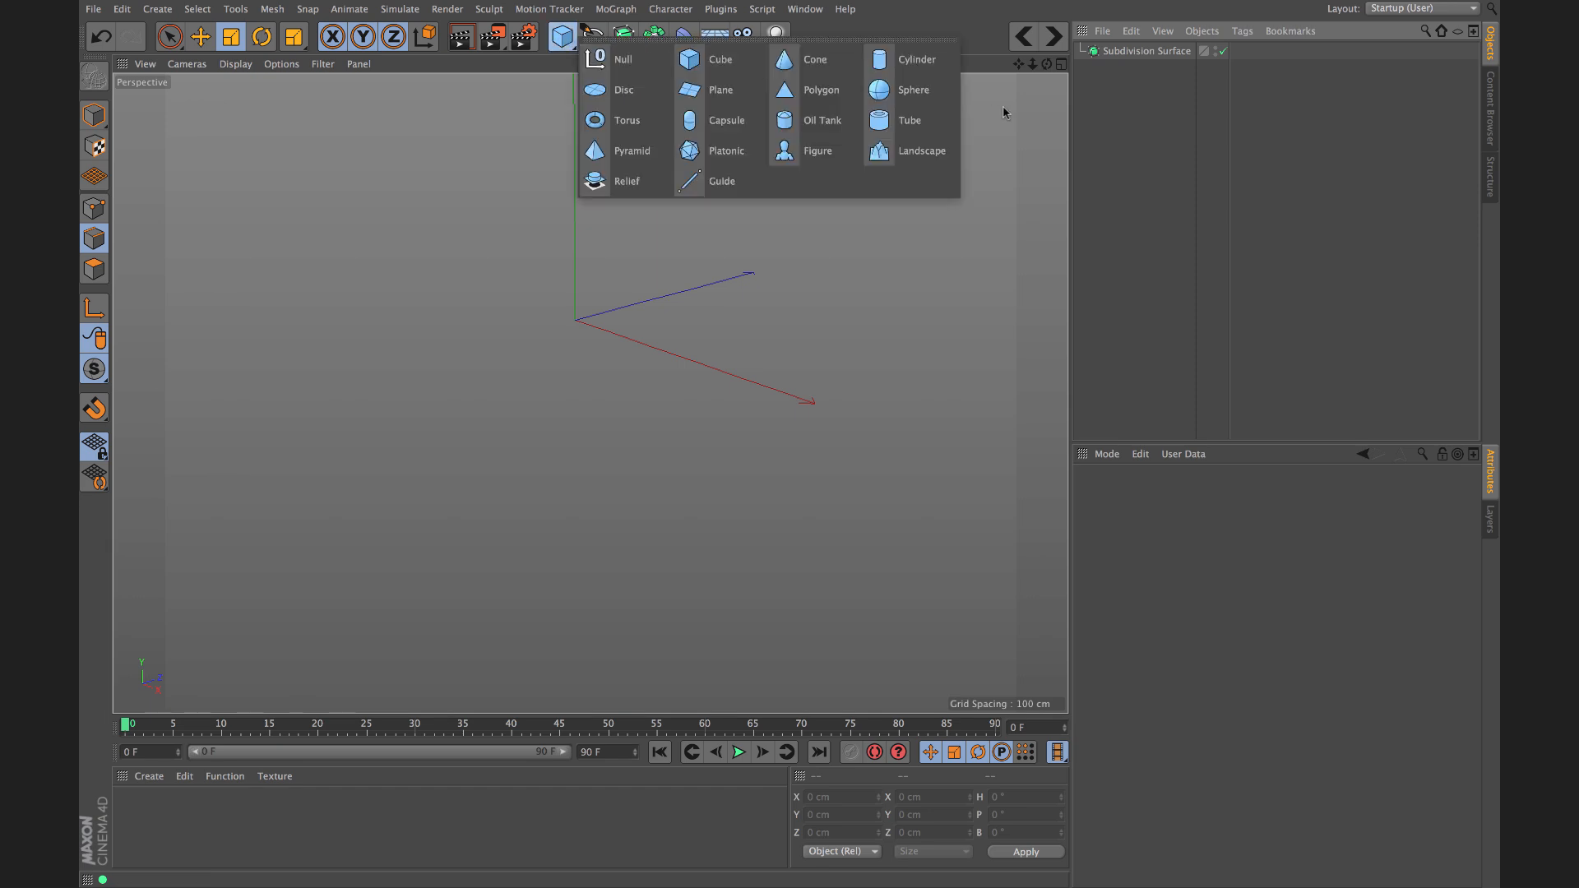
click(913, 92)
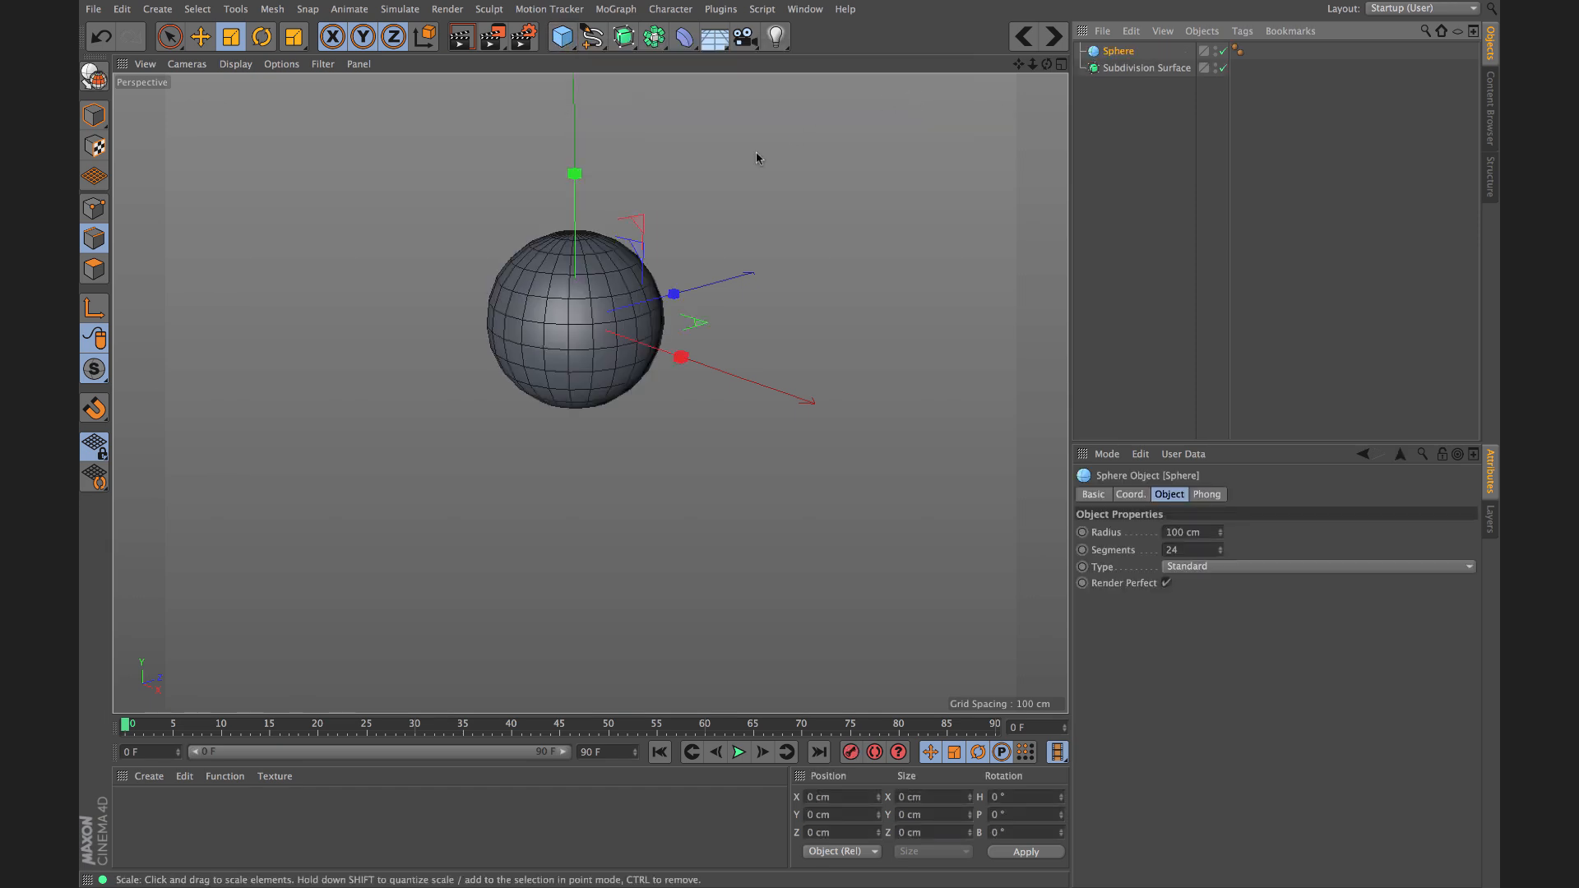
Step: Reduce the sphere to 7 segments
alt+drag(495, 306, 586, 381)
scroll(573, 237, up, 5)
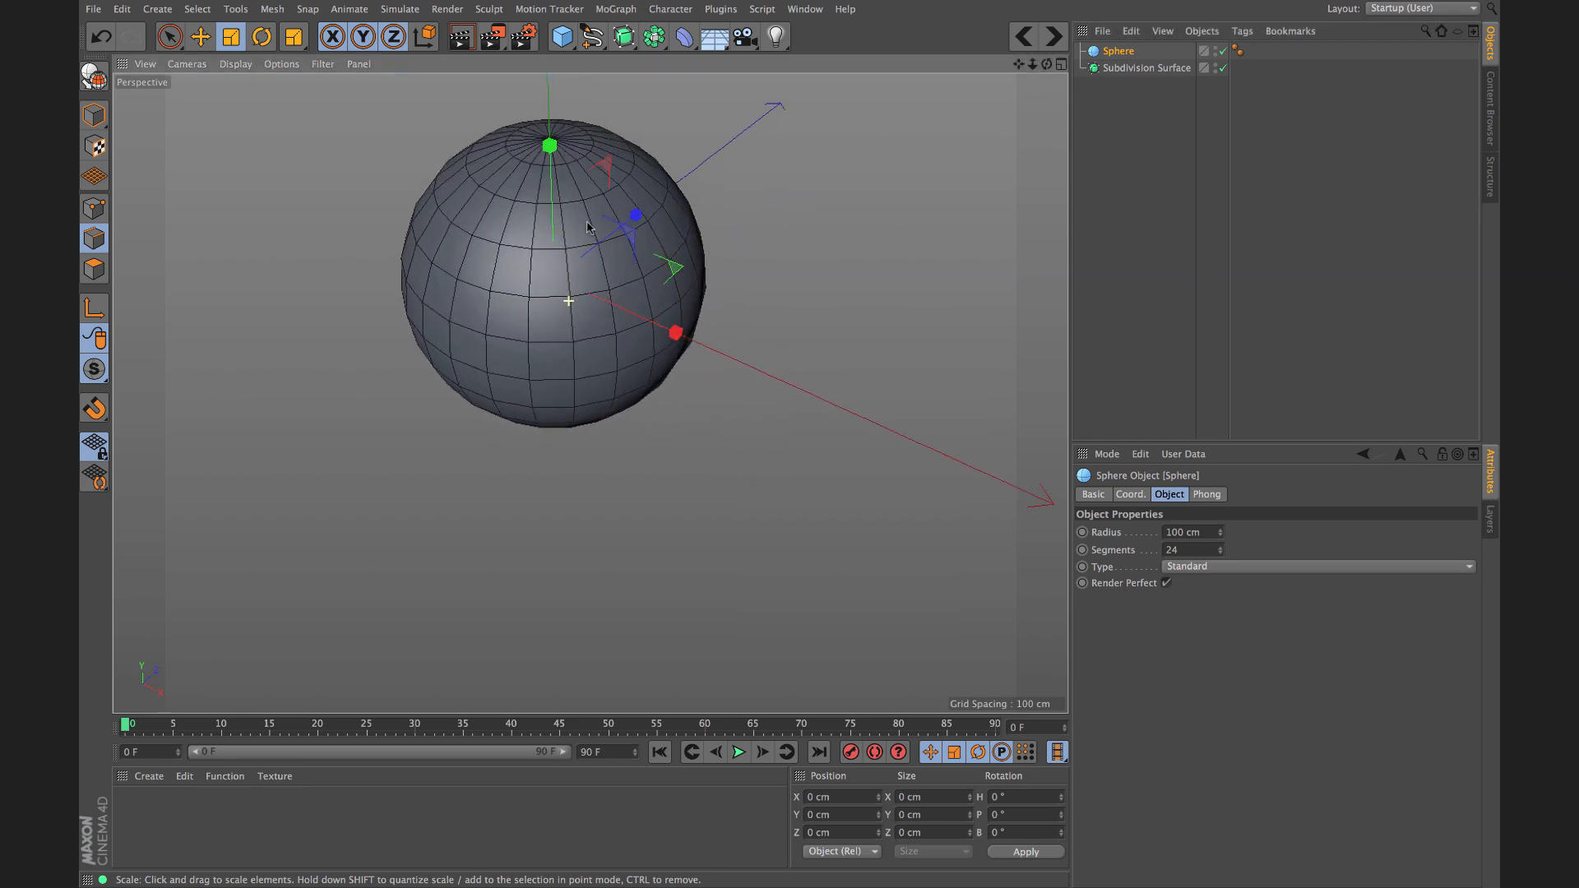
alt+middle_drag(620, 260, 616, 338)
alt+drag(592, 345, 589, 390)
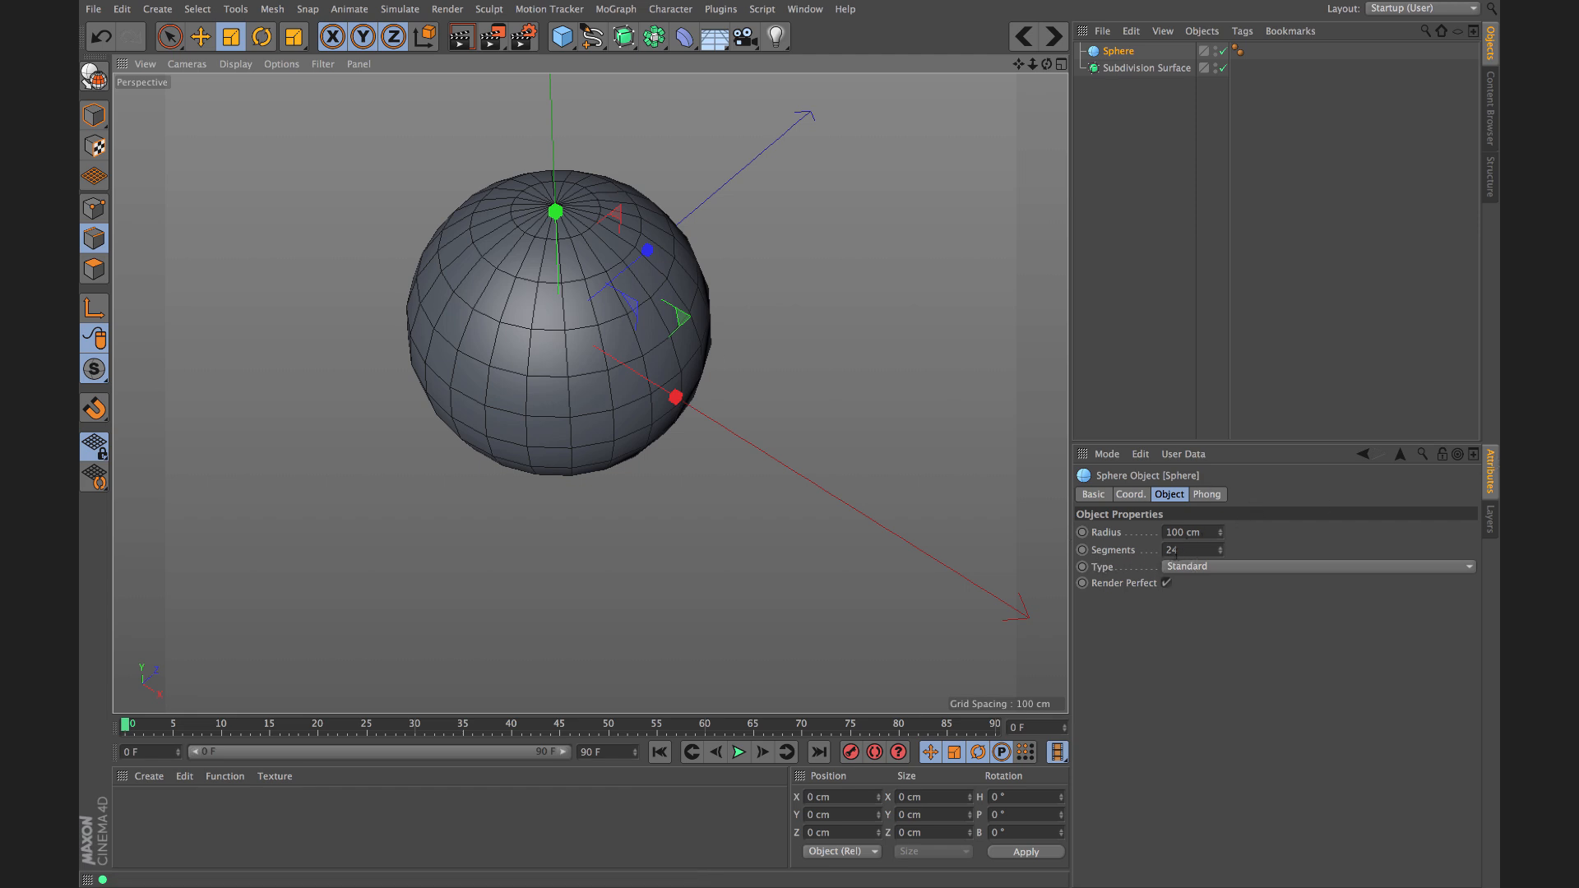
double_click(1172, 550)
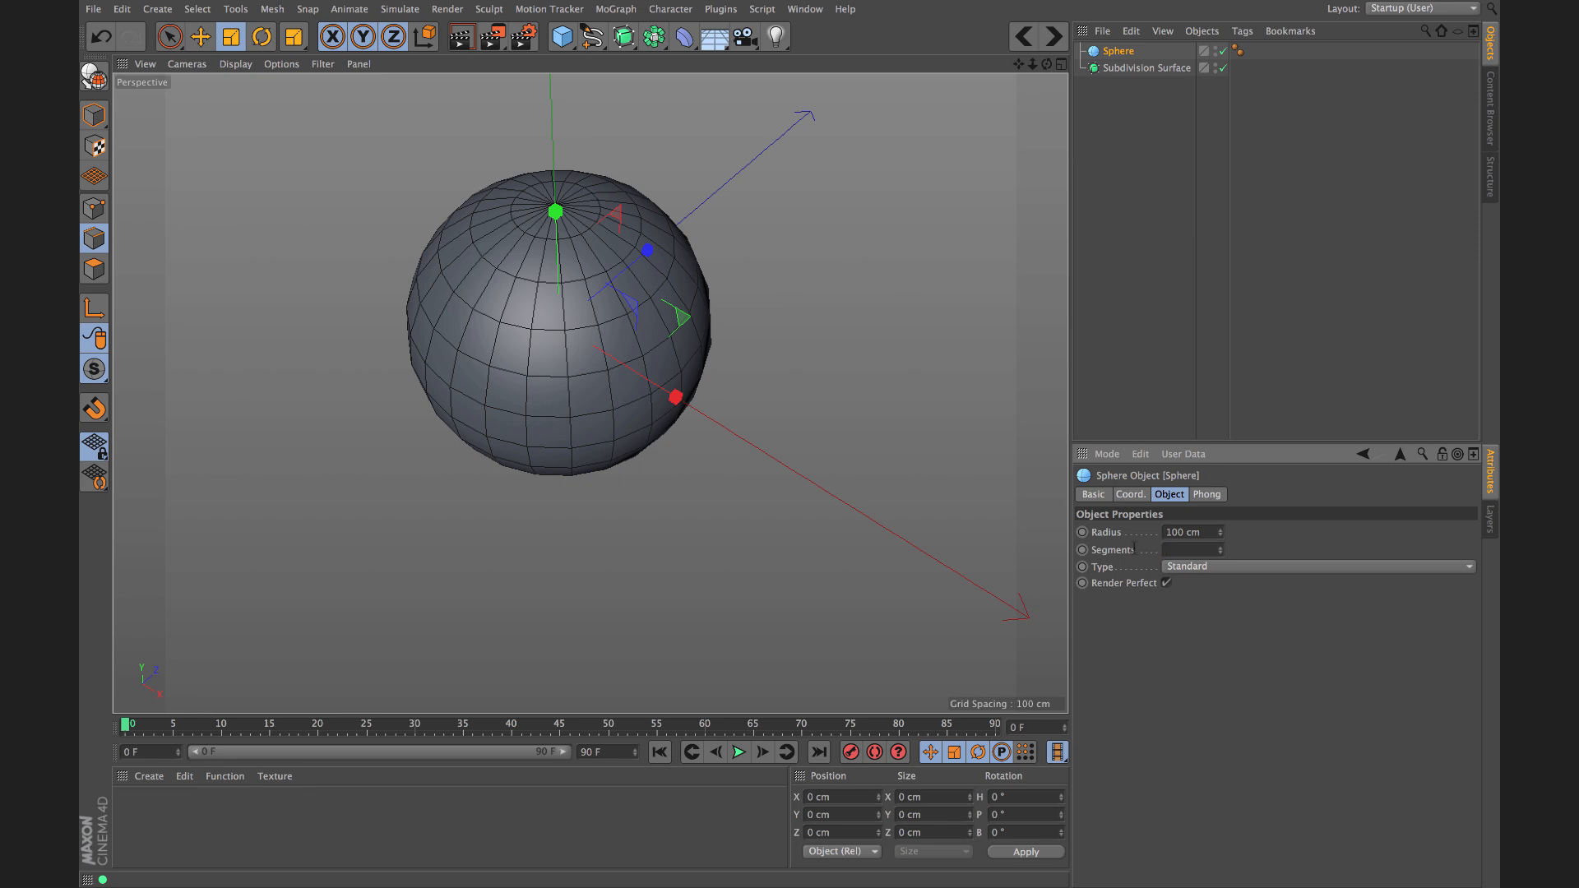
key(Return)
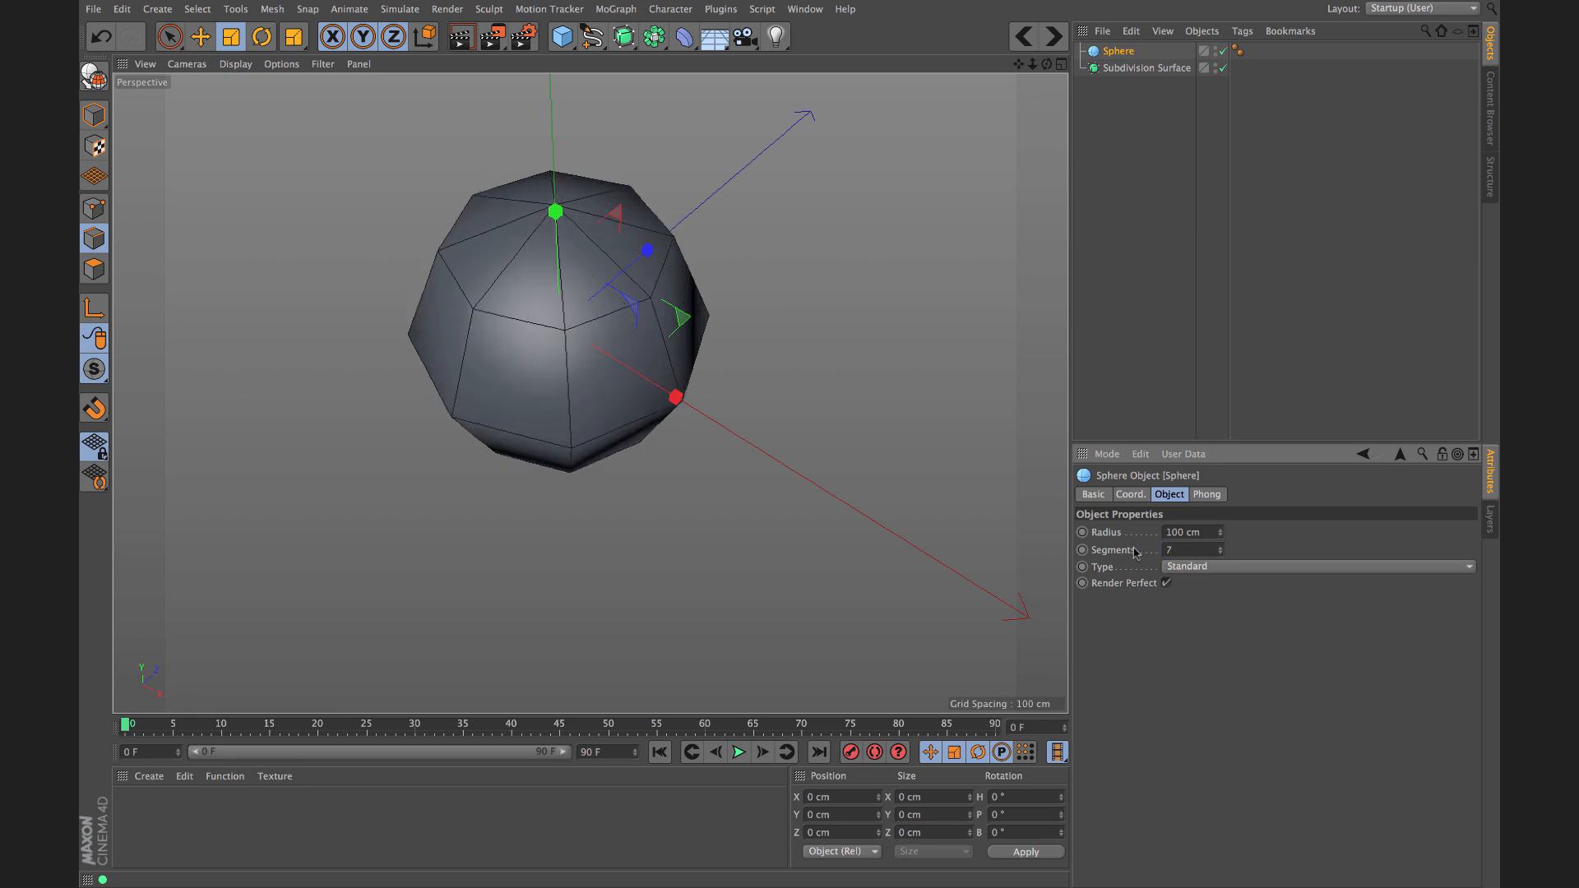
click(1220, 554)
Step: Try the Tetrahedron type on the 7-segment sphere and examine its triangular faces
mouse_move(580, 197)
alt+mouse_down()
mouse_move(585, 160)
mouse_move(568, 205)
alt+mouse_up()
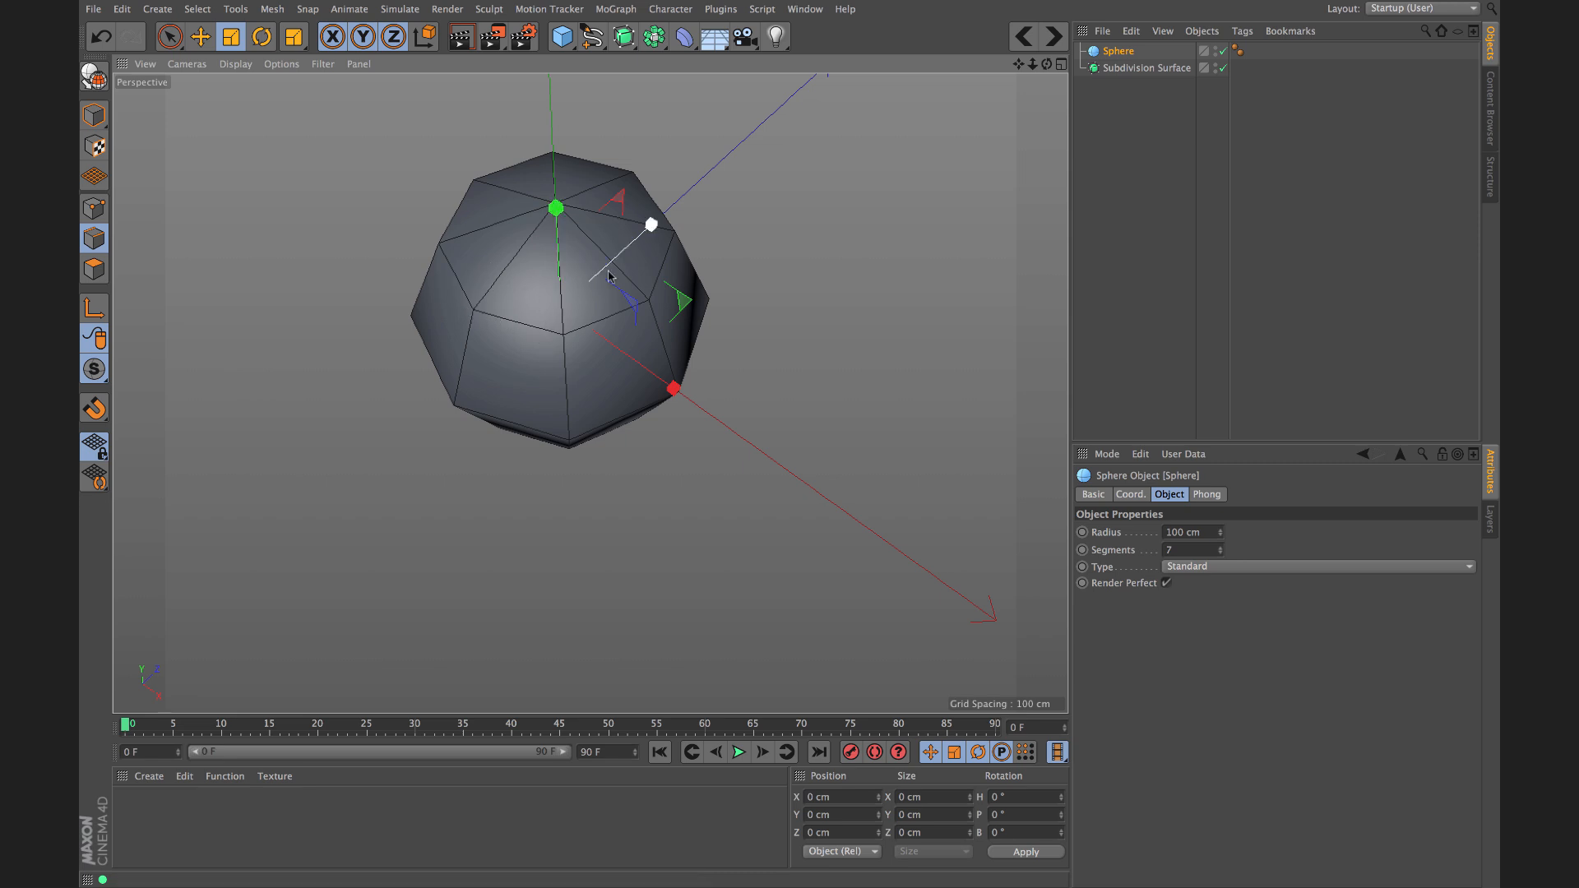
alt+drag(612, 250, 613, 244)
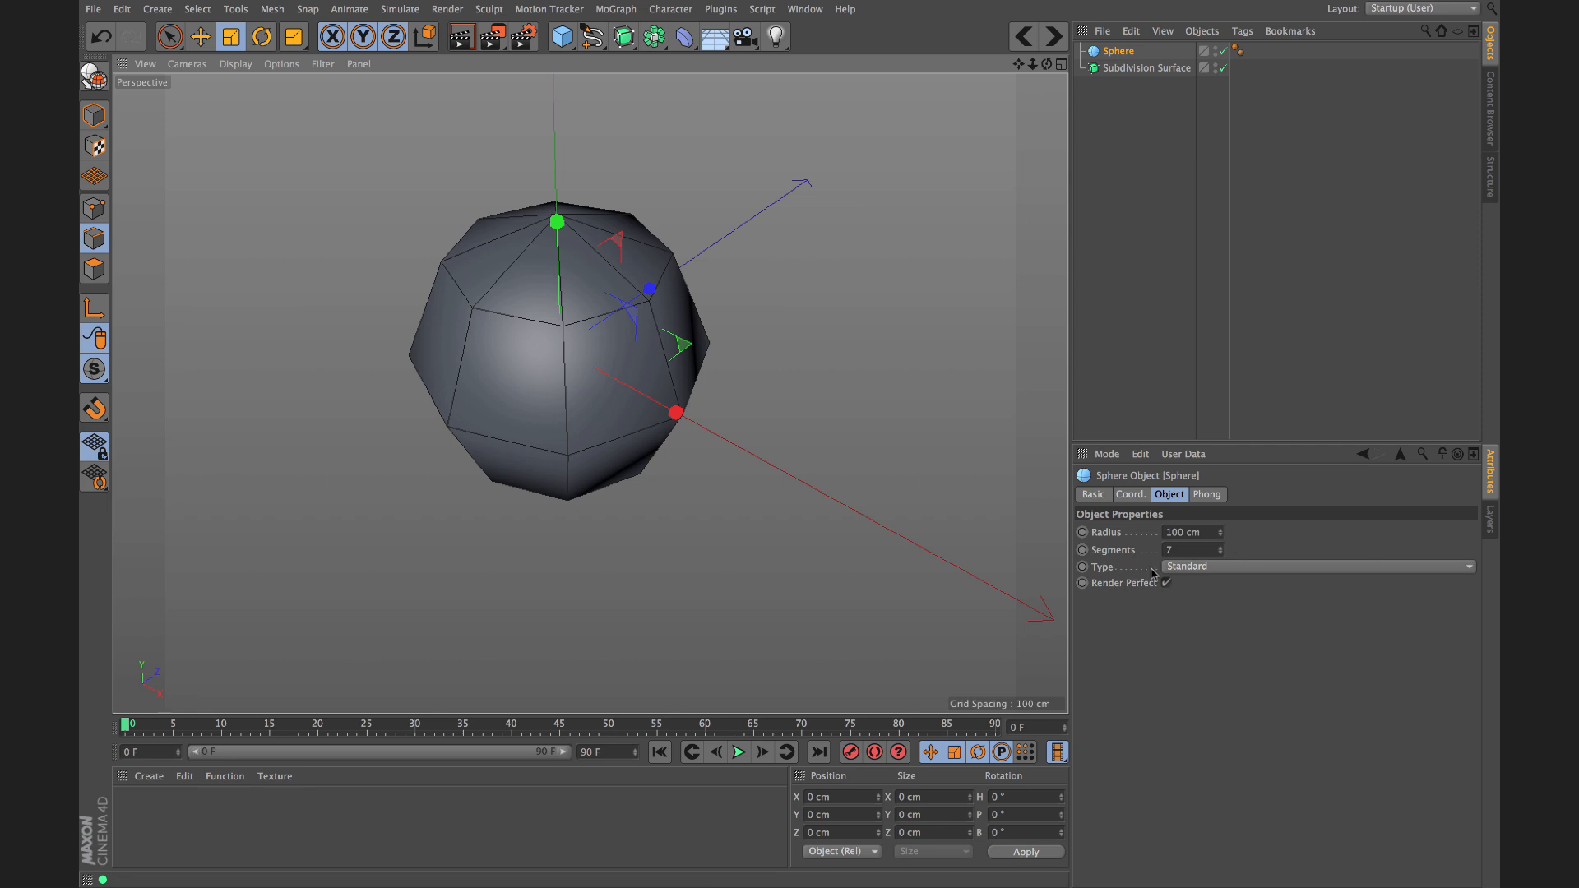
click(1192, 568)
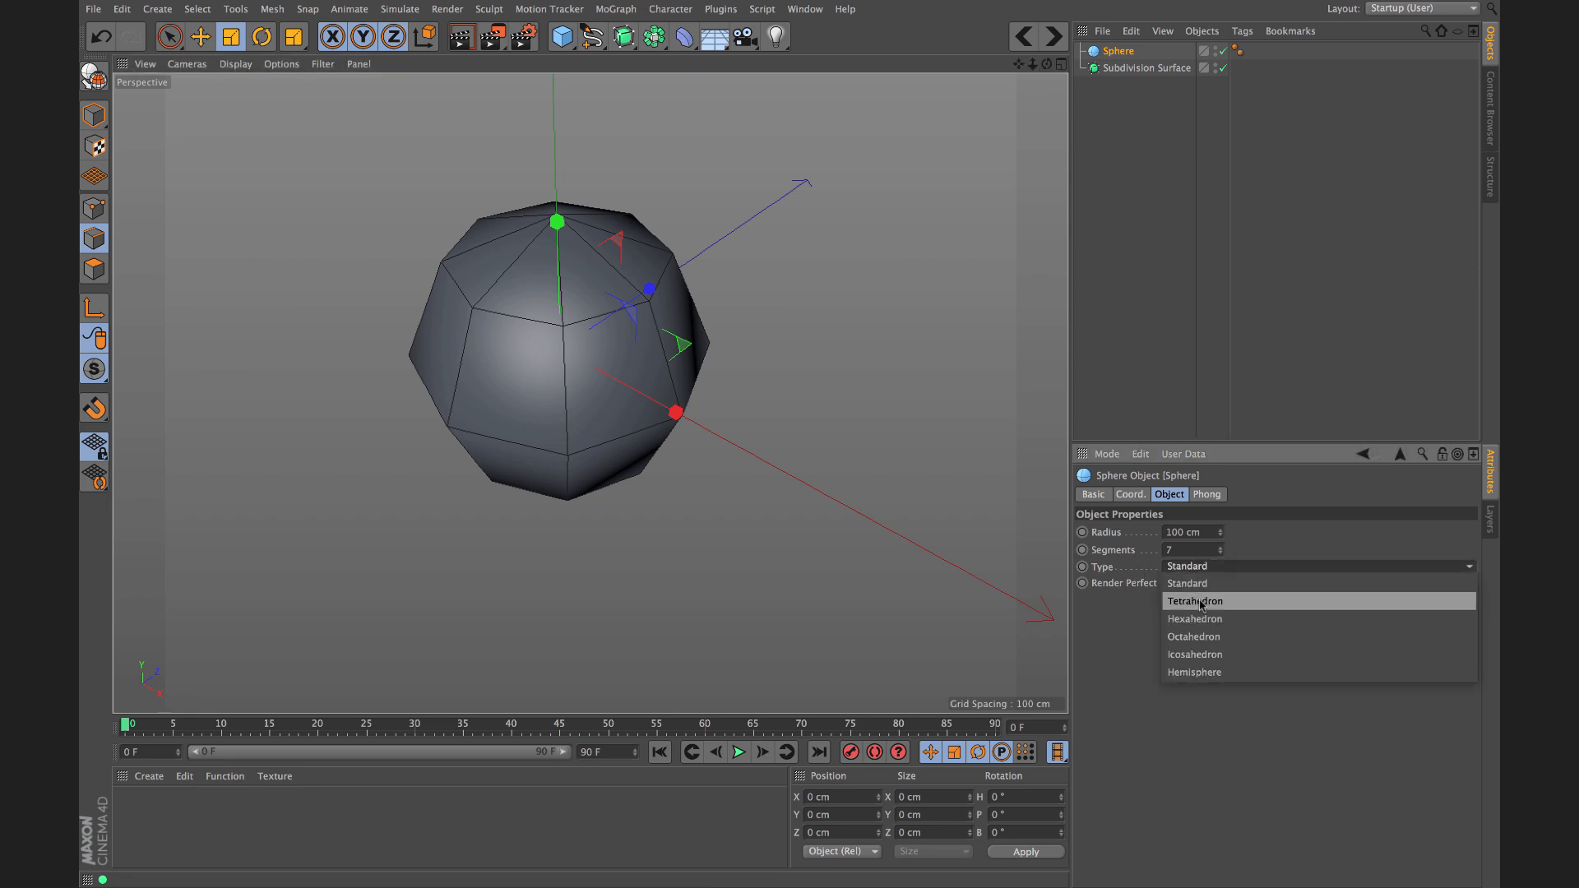
click(1196, 601)
alt+drag(790, 352, 493, 280)
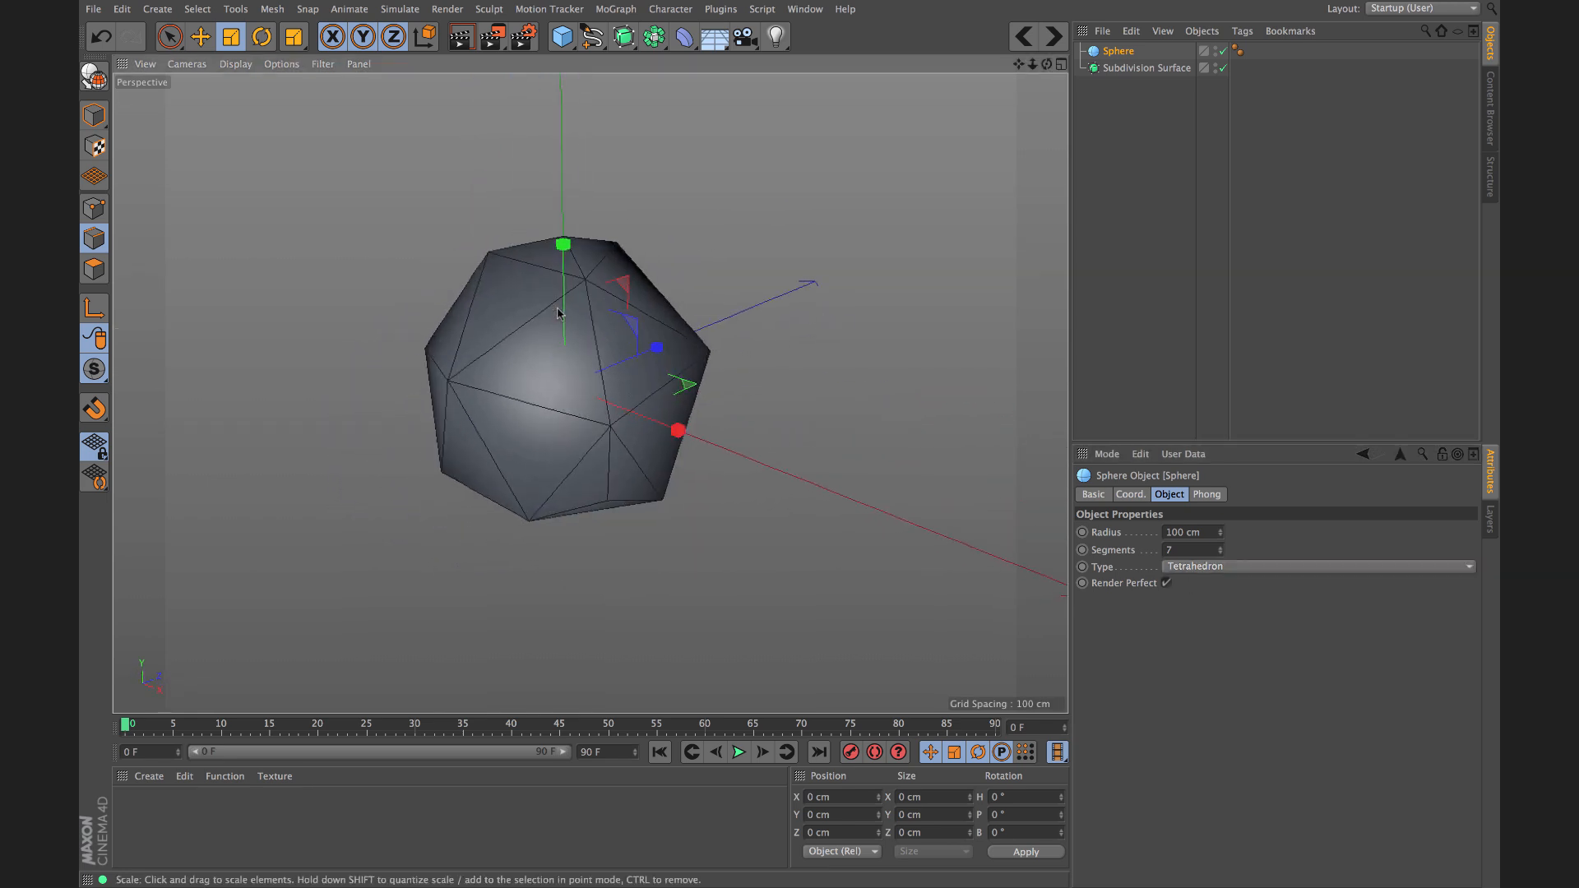
Step: Set the sphere's type to Hexahedron and inspect its quad layout
click(1207, 569)
click(1213, 618)
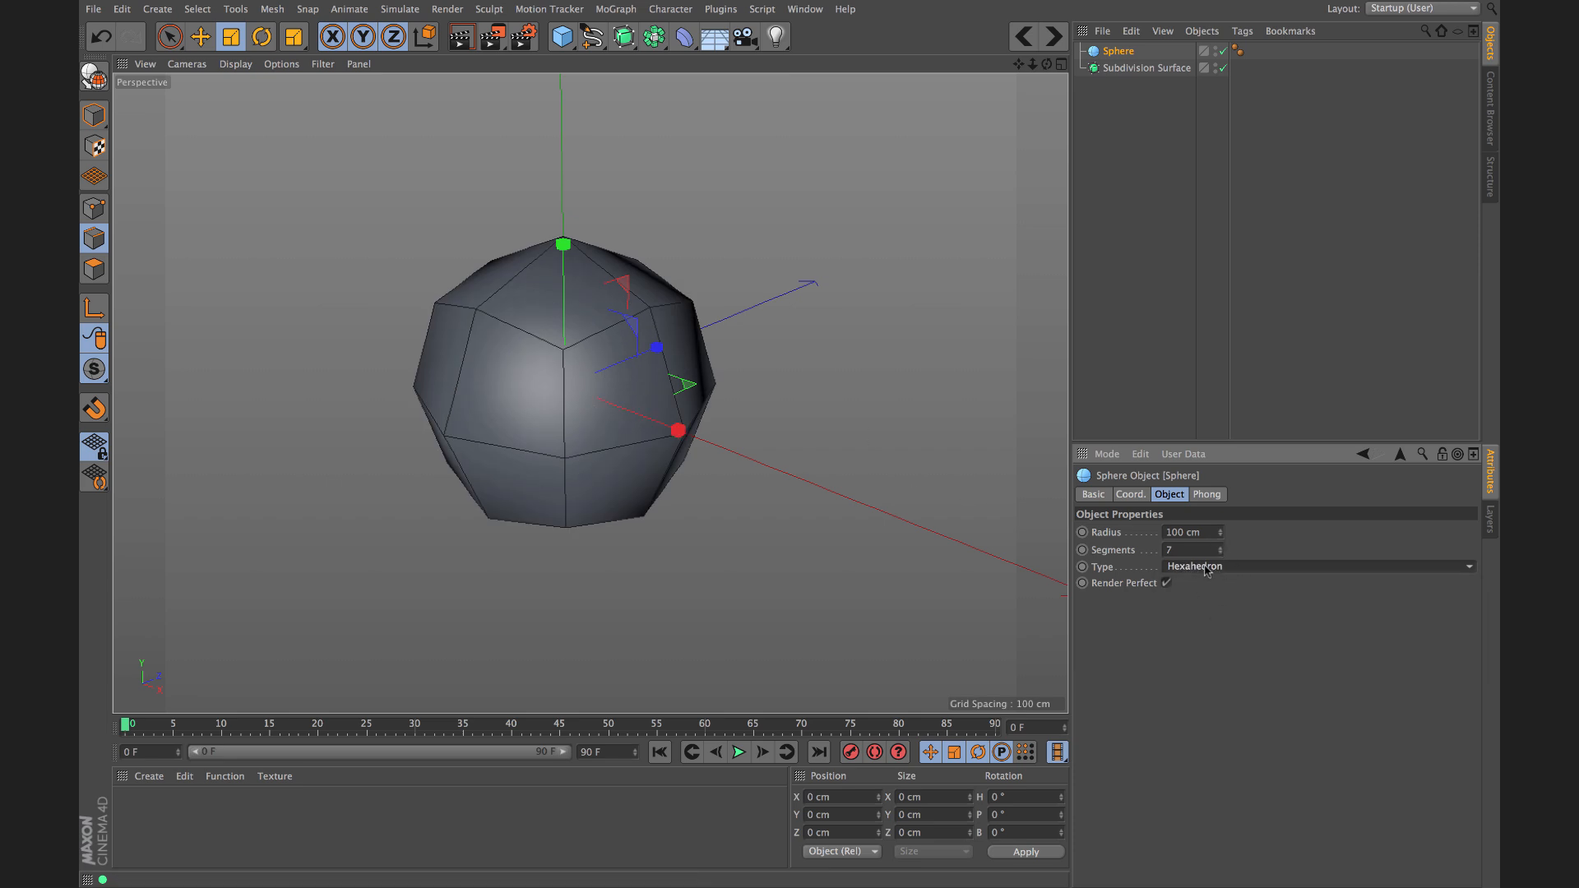
alt+drag(515, 333, 545, 370)
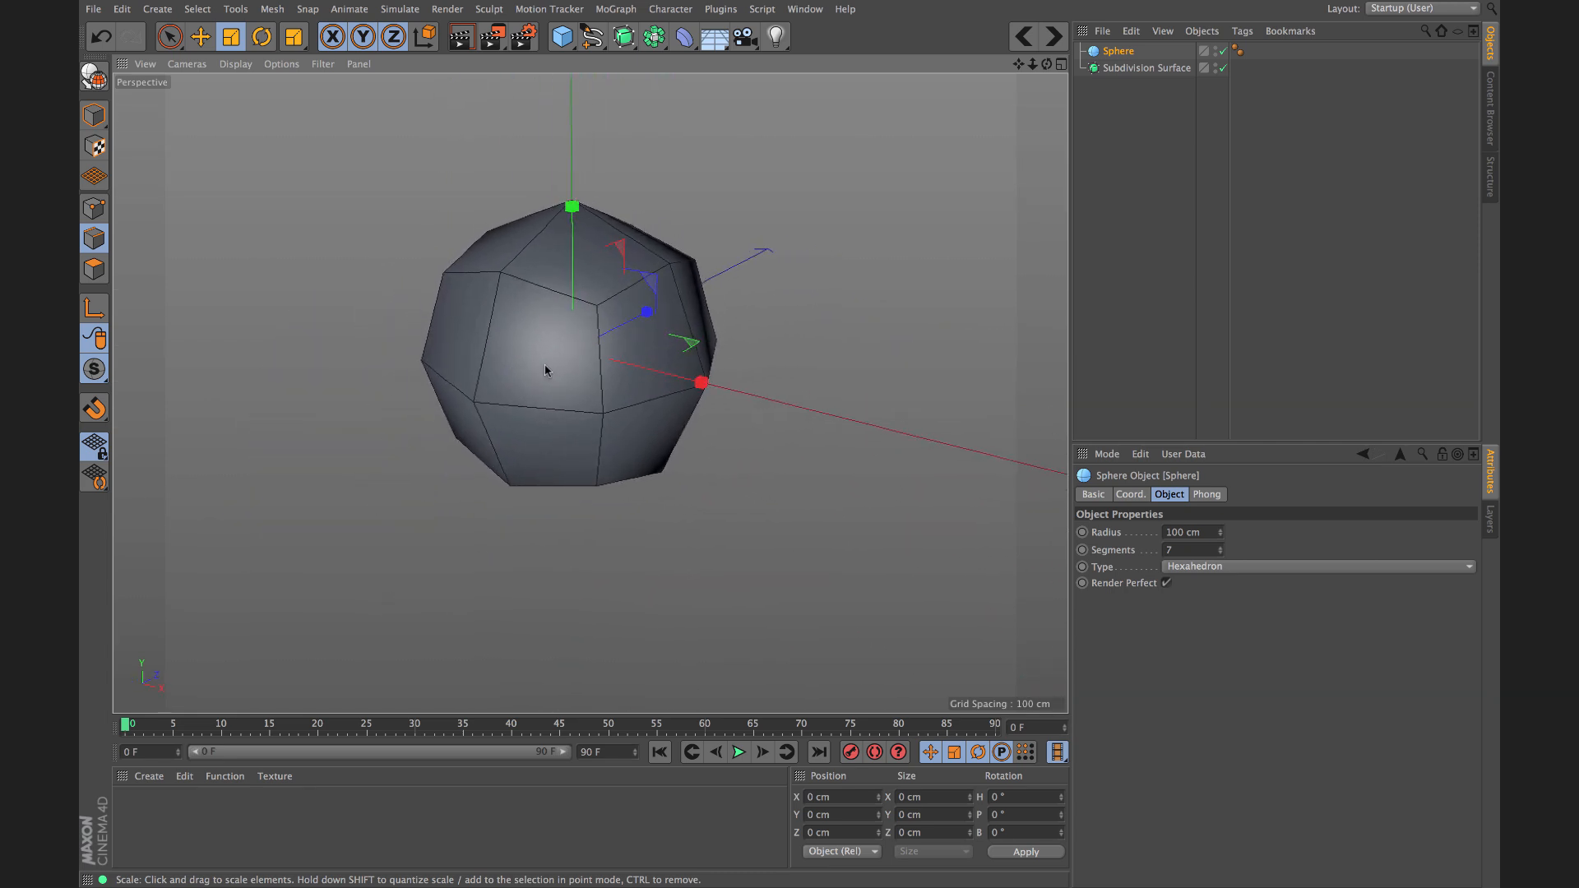
alt+middle_drag(647, 310, 684, 324)
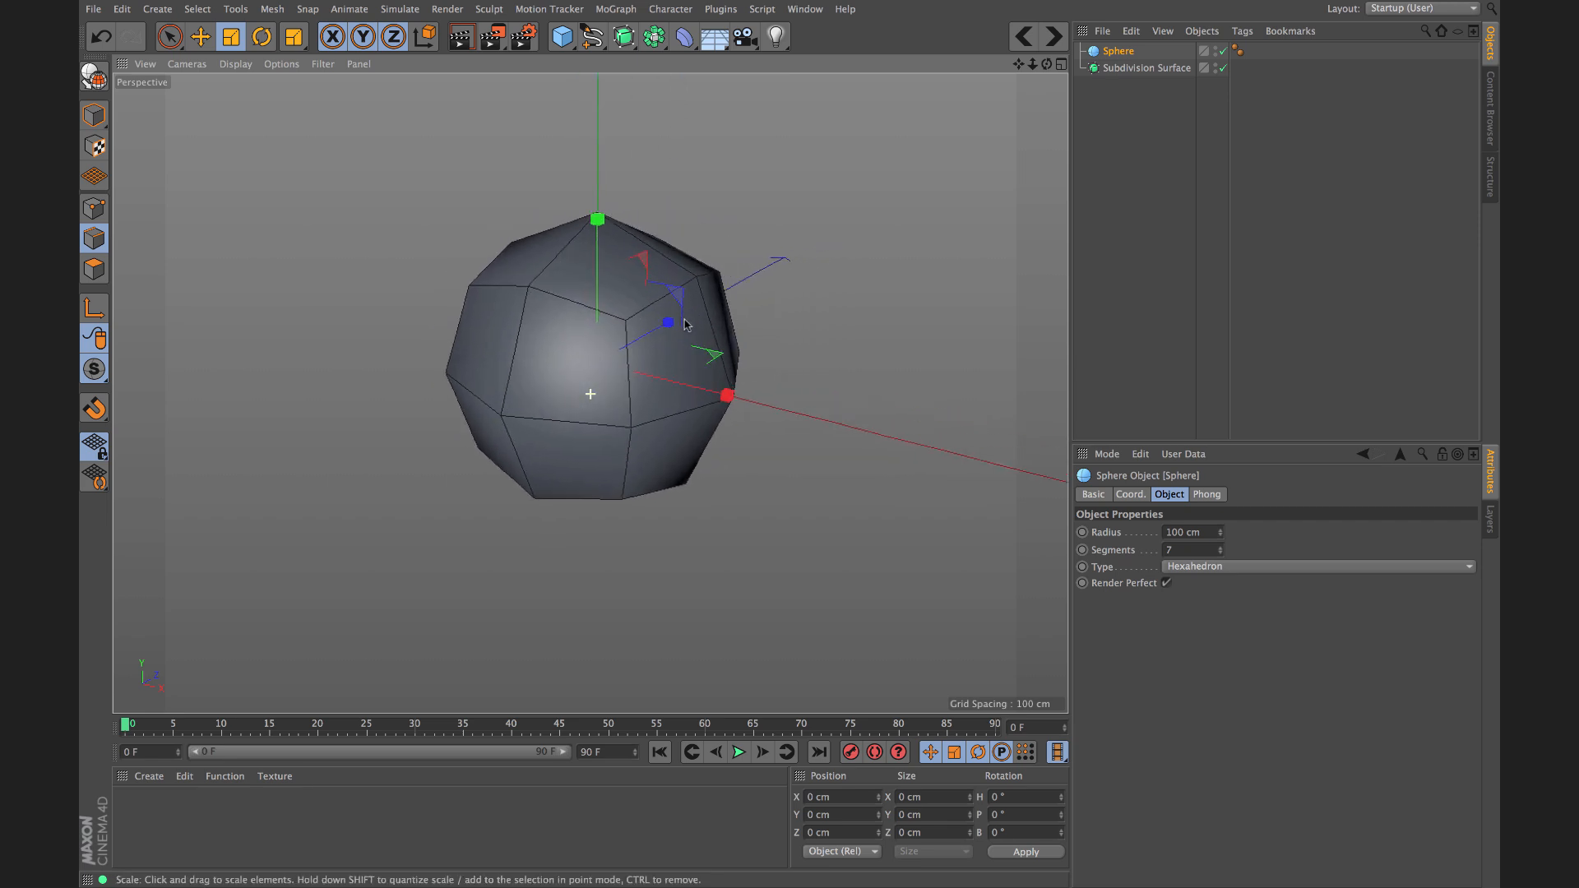
Step: Make the sphere editable and nest it inside the Subdivision Surface
key(c)
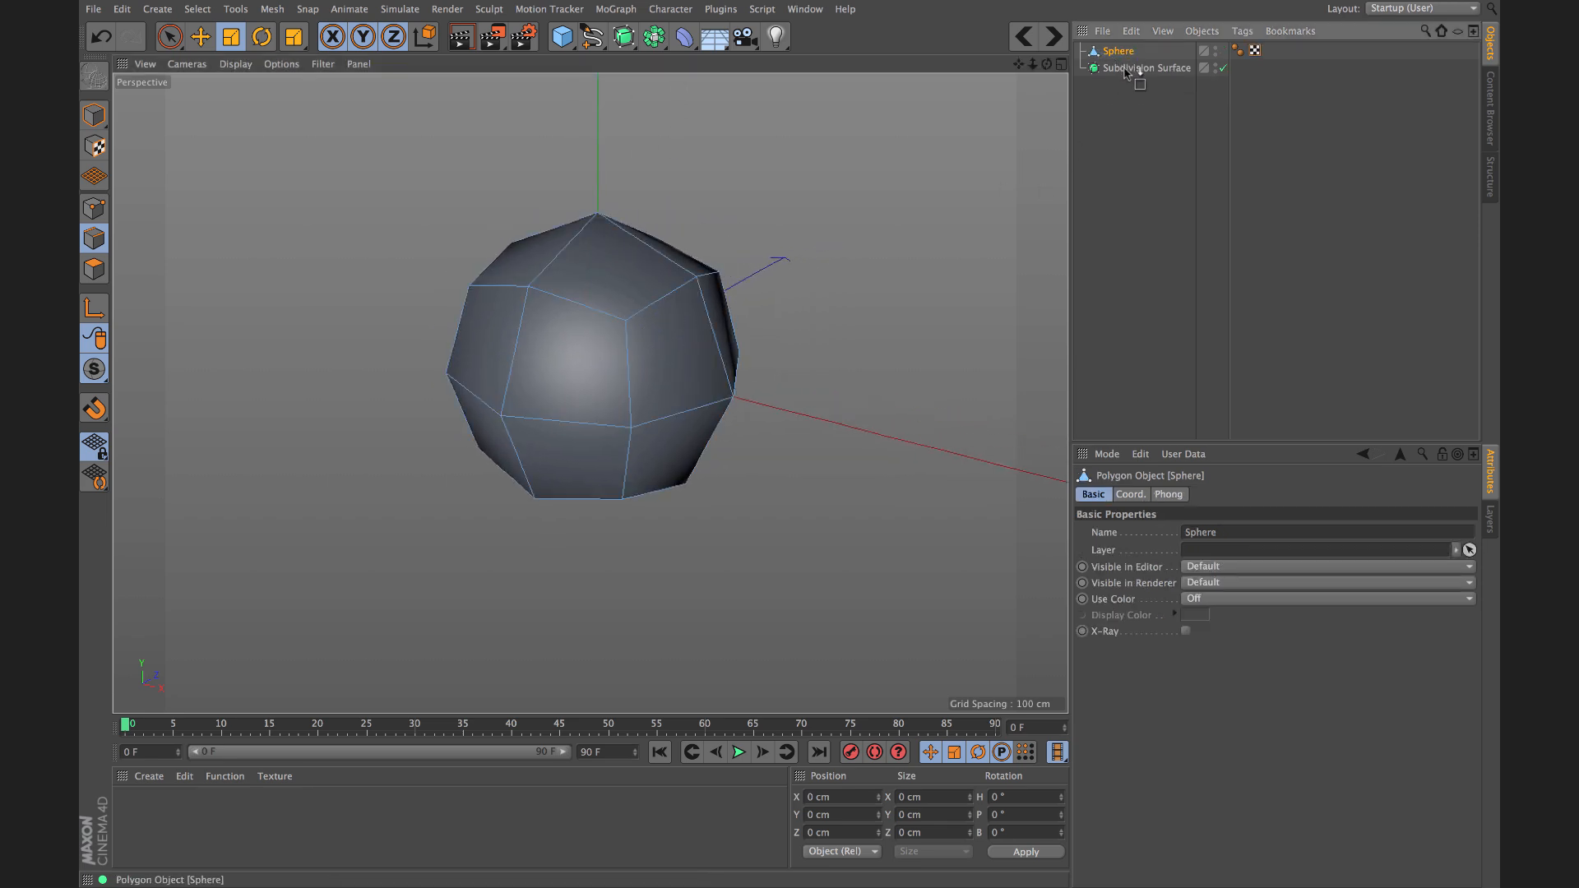
drag(1126, 72, 1155, 66)
alt+drag(522, 349, 676, 296)
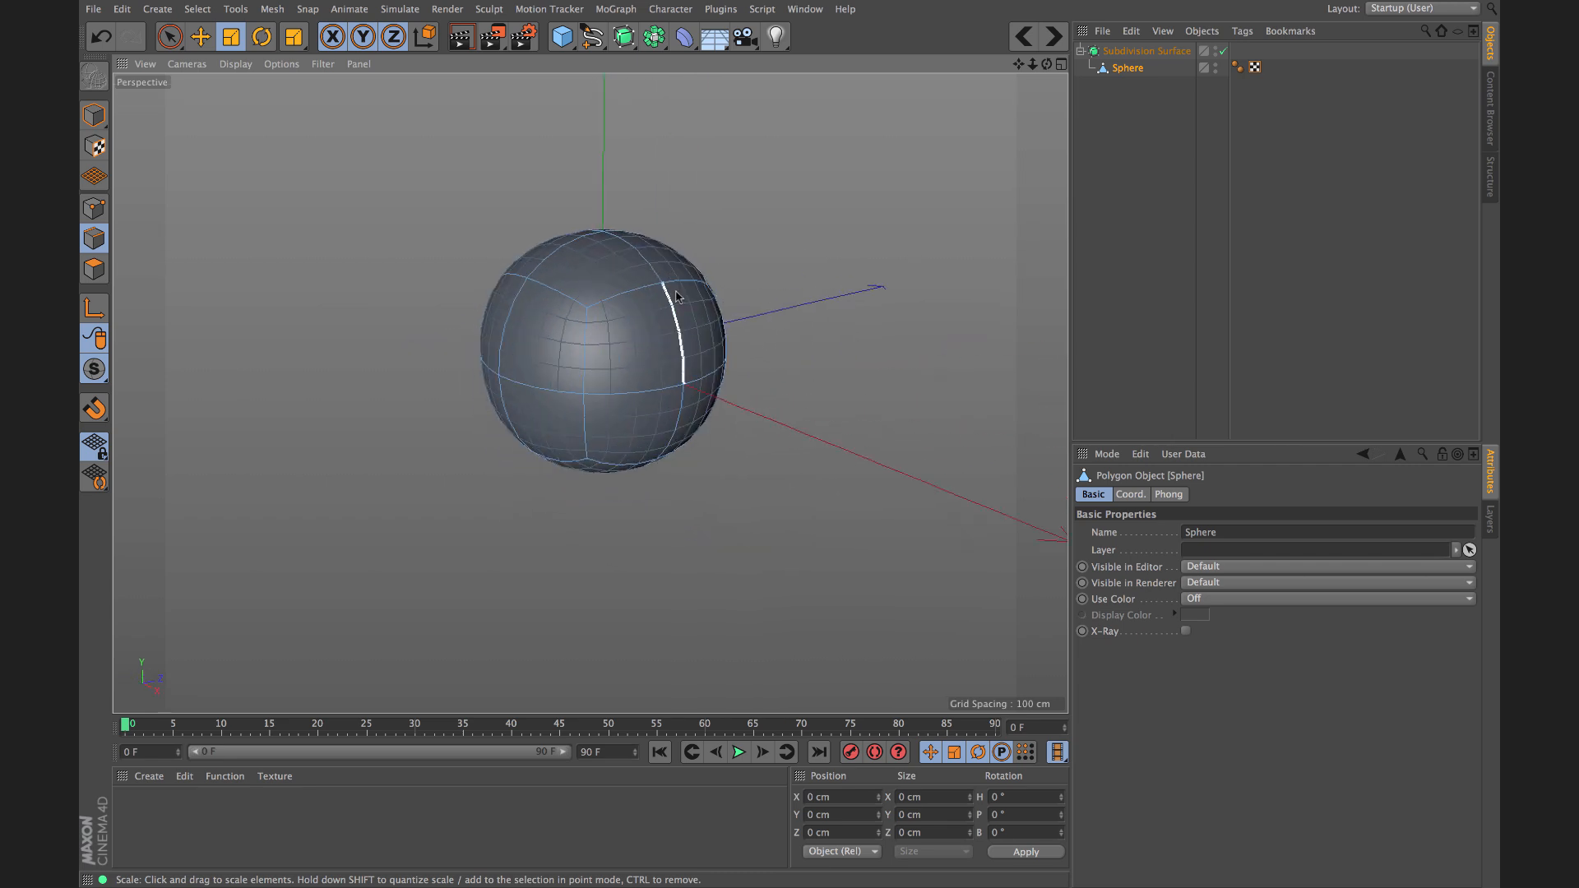
Step: Select the polygons on the sphere's +X side and underside with Live Selection and delete them, leaving an open helmet-like shell
click(95, 271)
alt+drag(633, 354, 645, 441)
key(9)
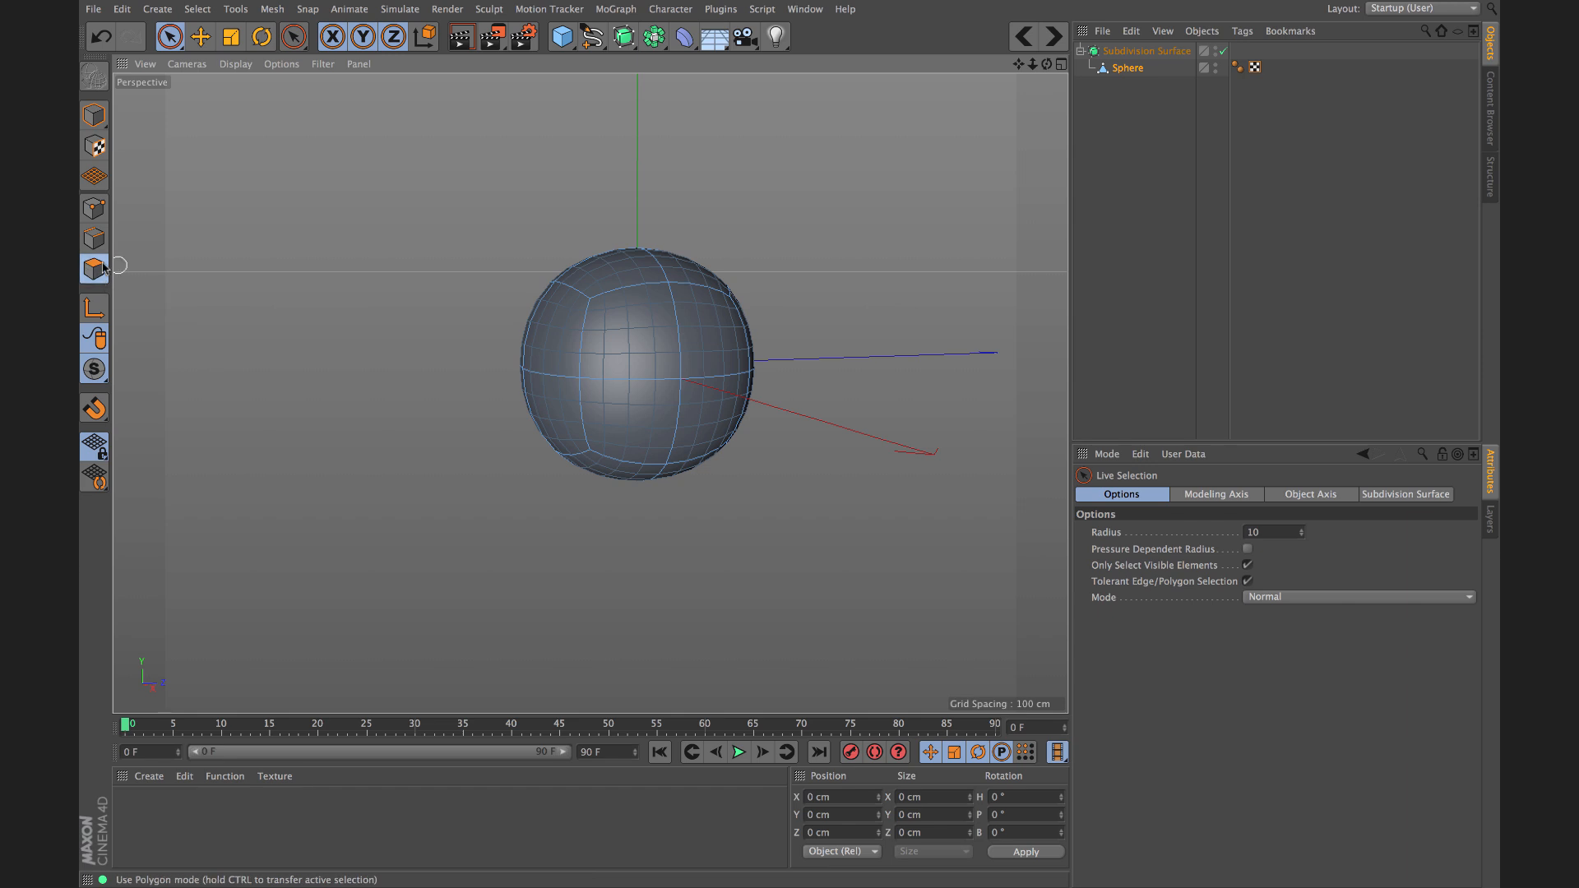
click(681, 357)
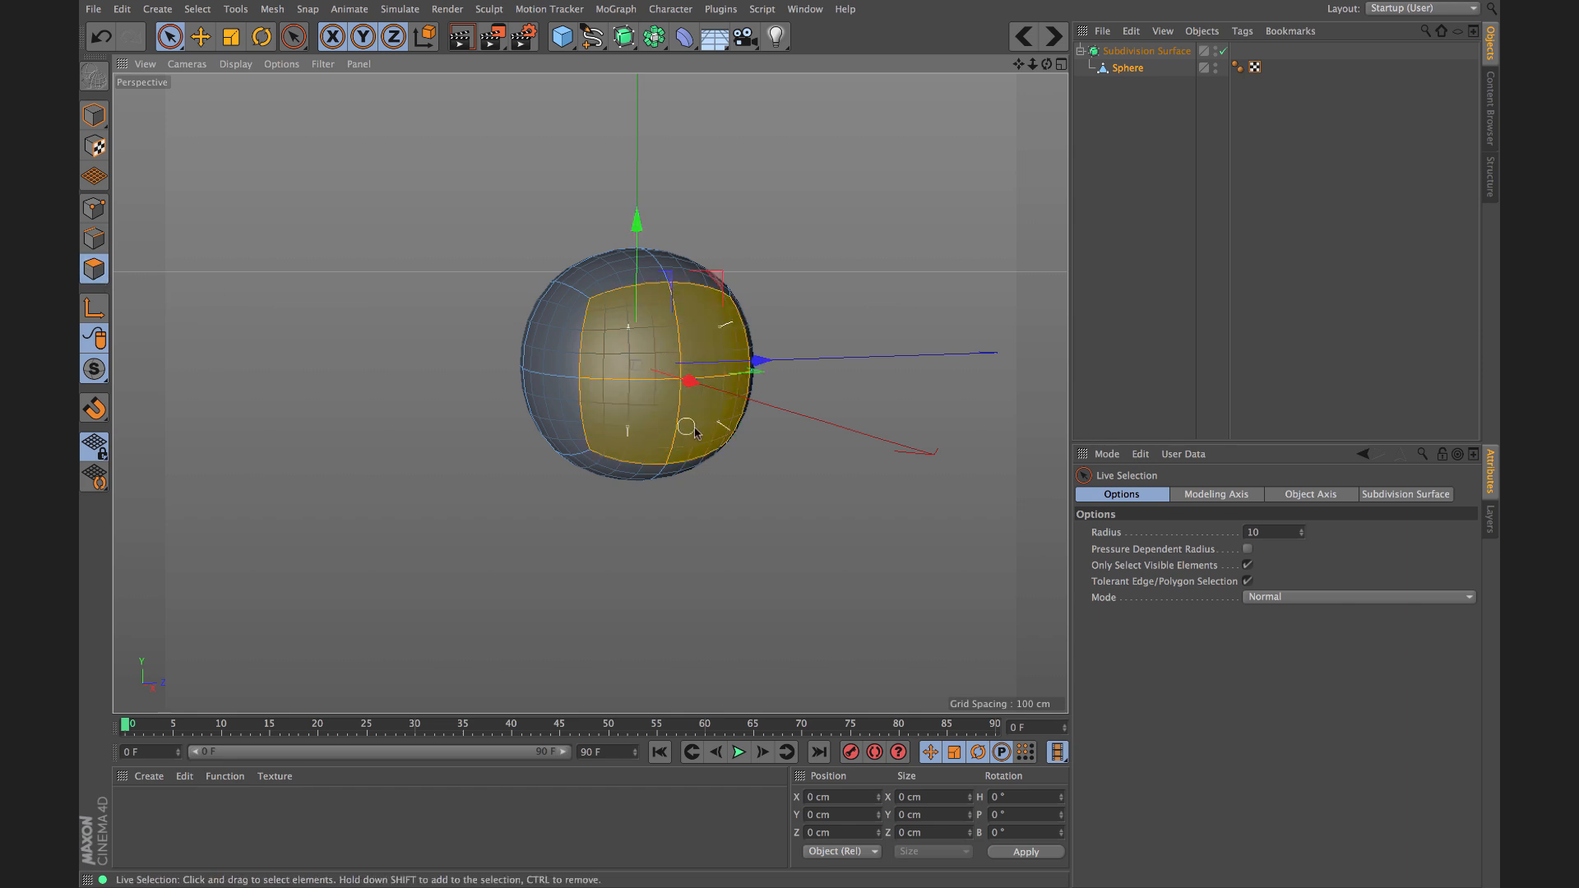
alt+drag(677, 453, 670, 298)
mouse_move(617, 514)
shift+mouse_down()
mouse_move(638, 509)
mouse_move(625, 547)
mouse_move(654, 544)
shift+mouse_up()
mouse_move(667, 384)
alt+mouse_down()
mouse_move(666, 419)
mouse_move(533, 497)
mouse_move(733, 376)
mouse_move(746, 342)
alt+mouse_up()
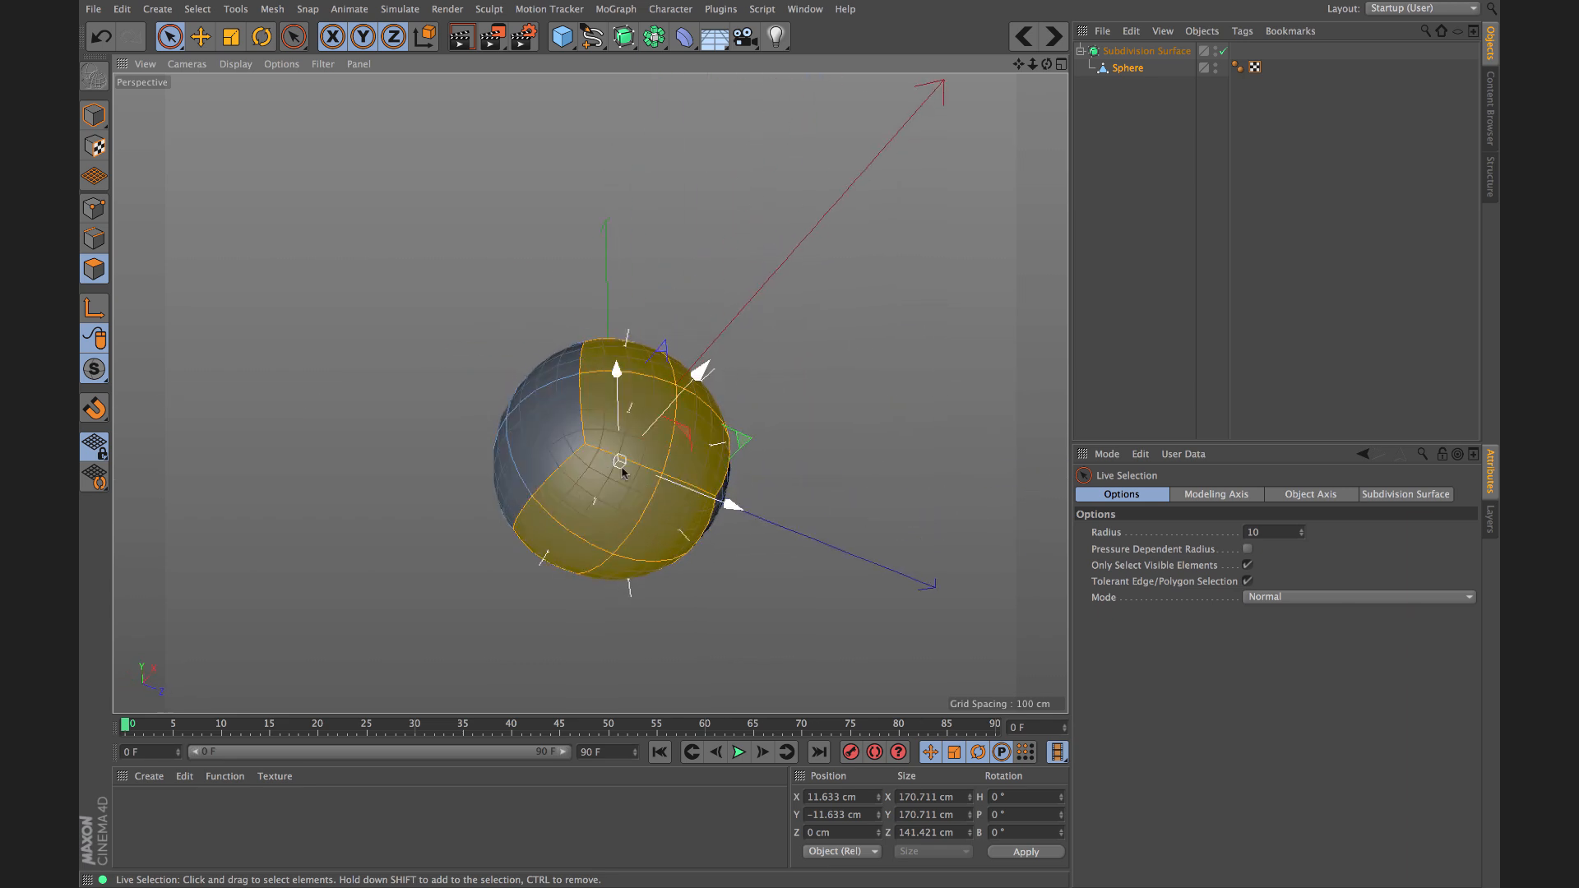
alt+drag(638, 419, 695, 335)
key(Delete)
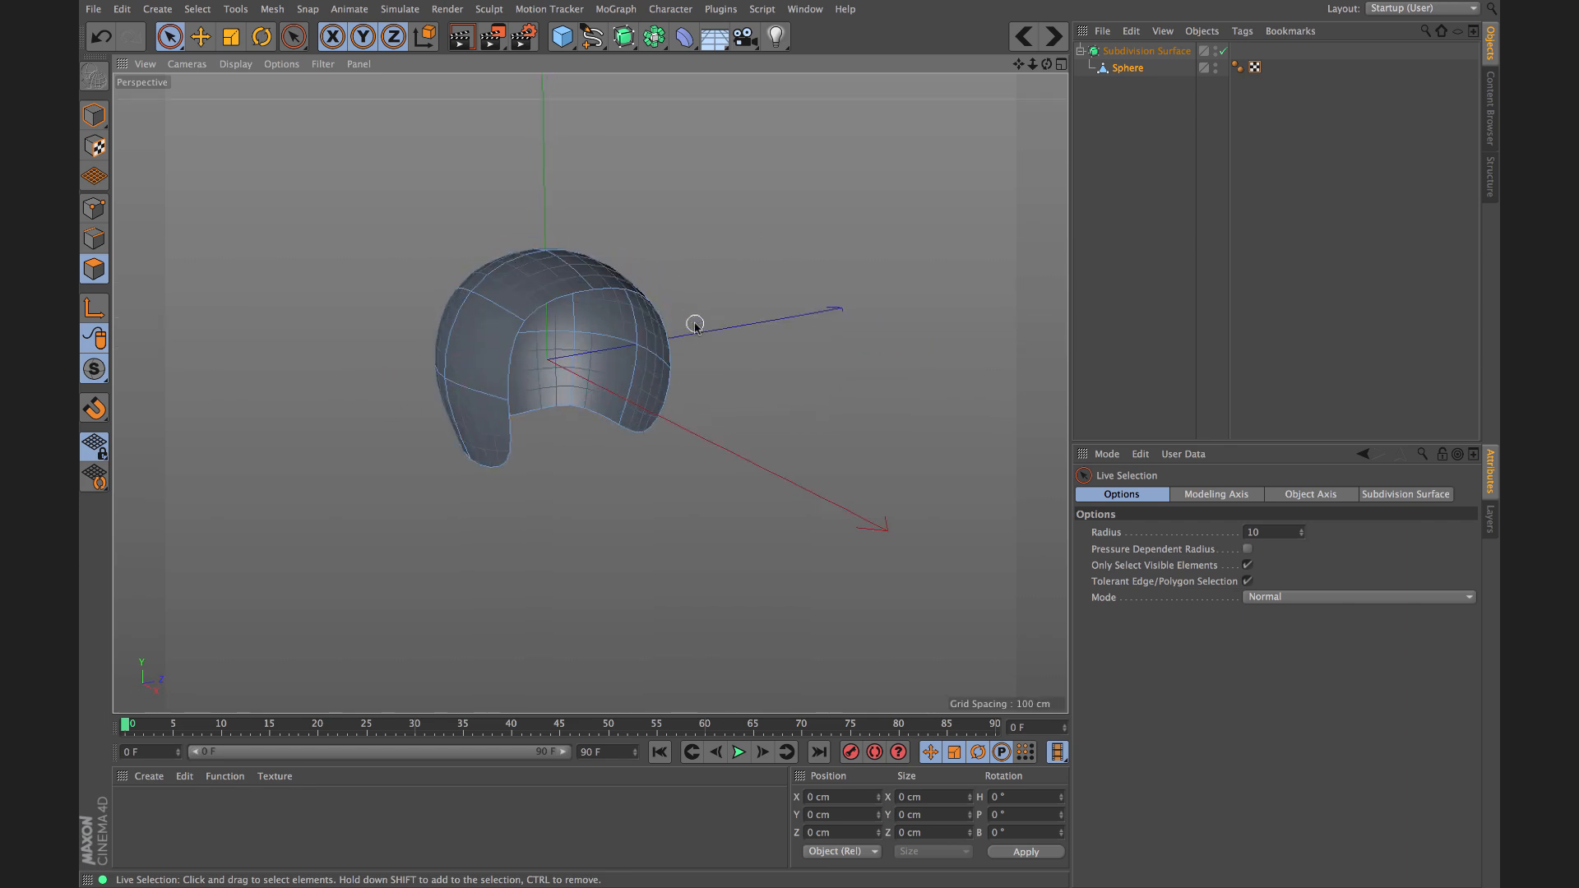
Step: Optimize the remaining mesh of the shell and inspect it from several sides
right_click(695, 314)
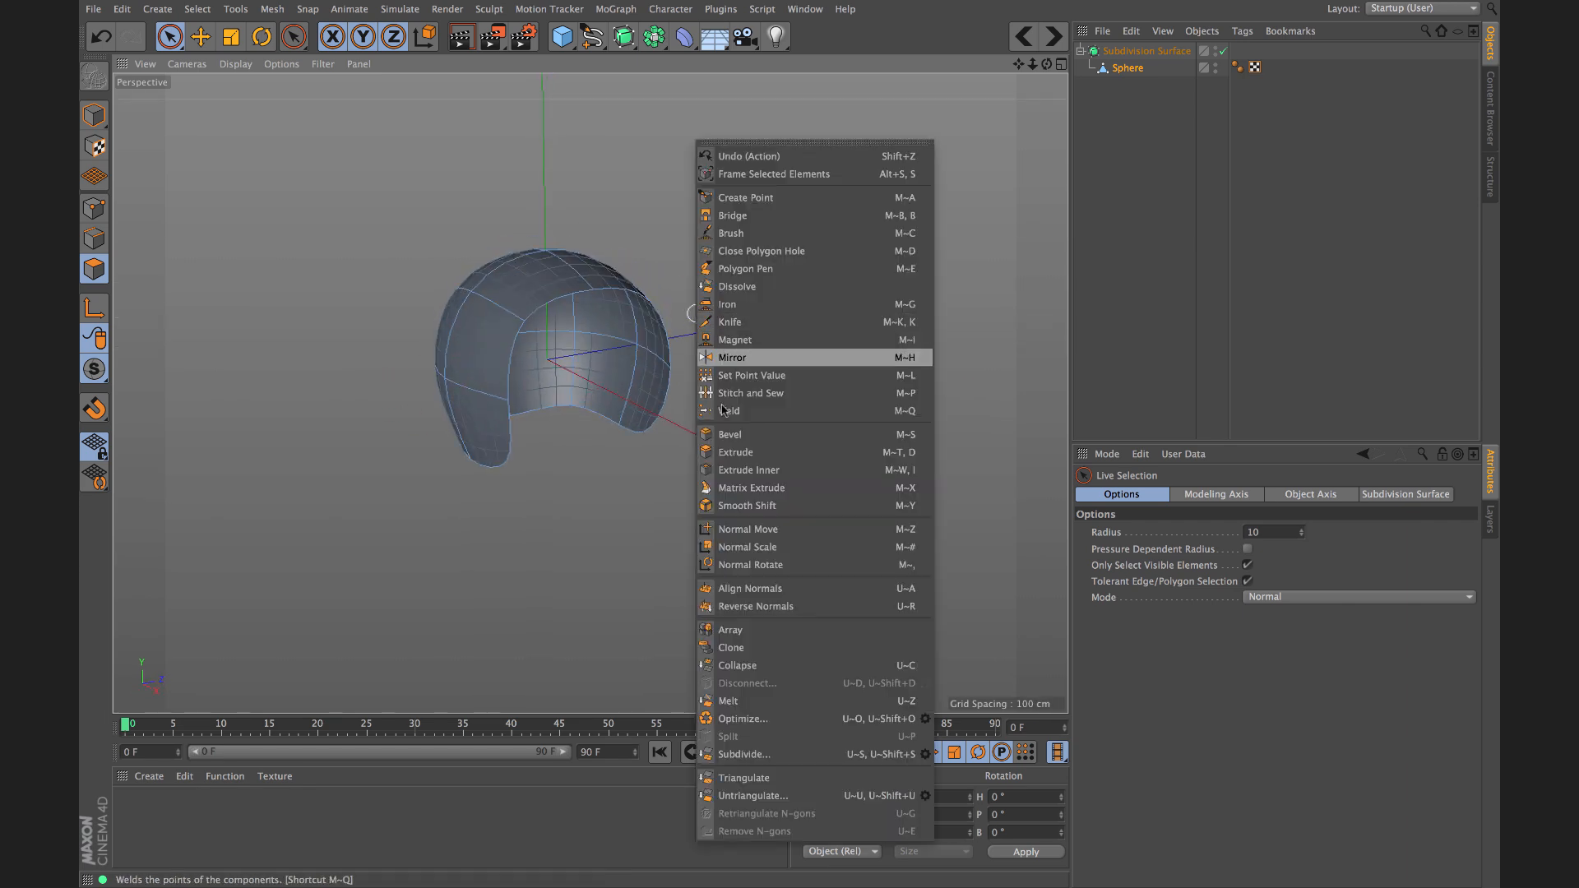
click(779, 721)
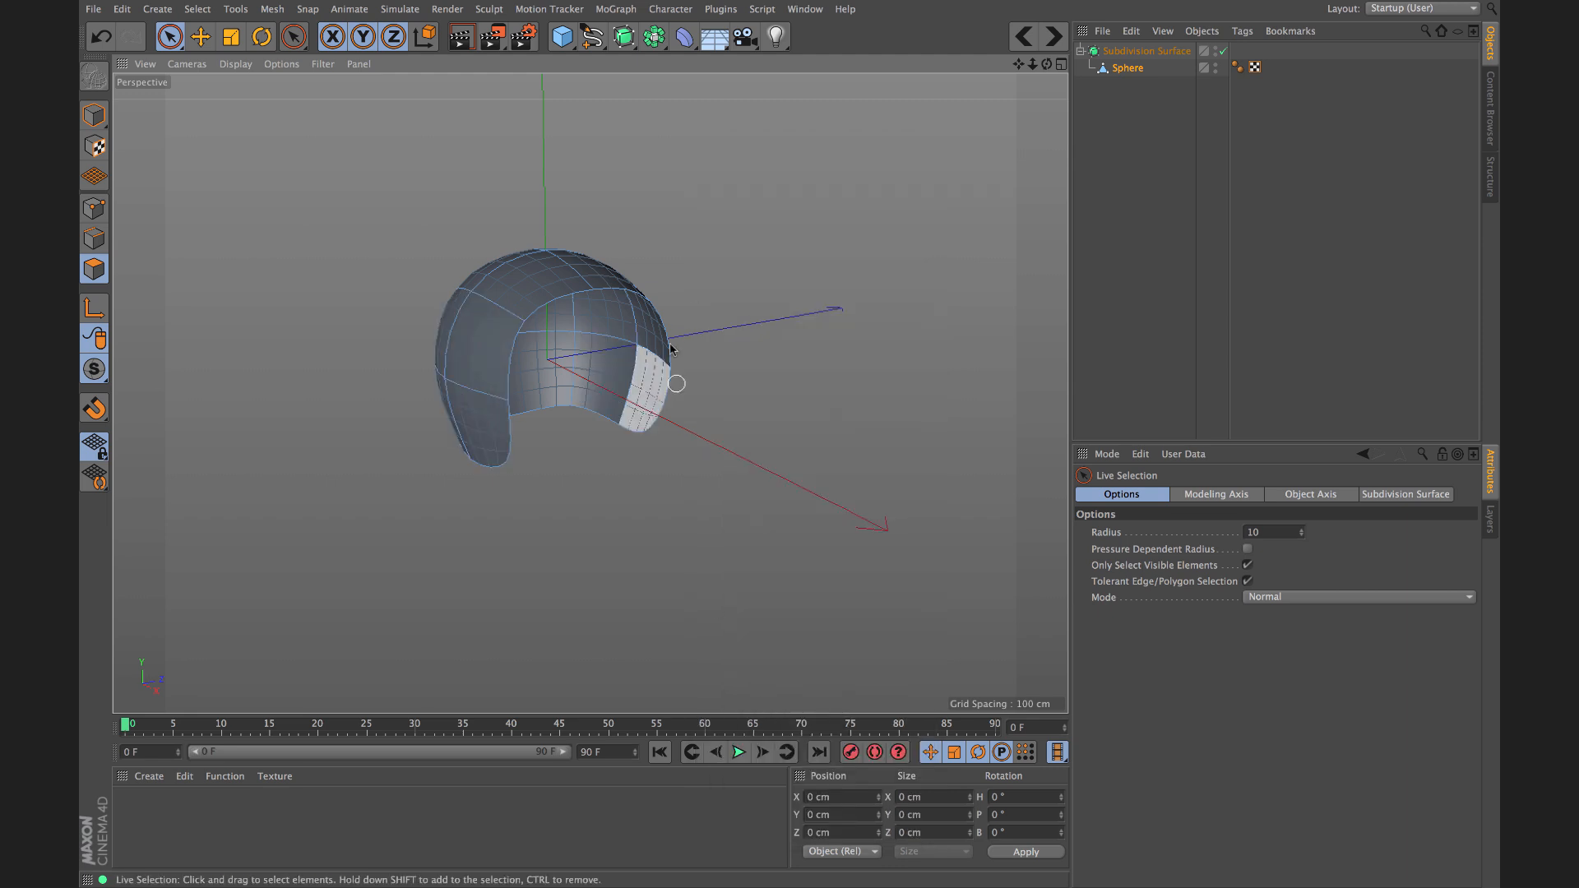
alt+drag(572, 372, 559, 324)
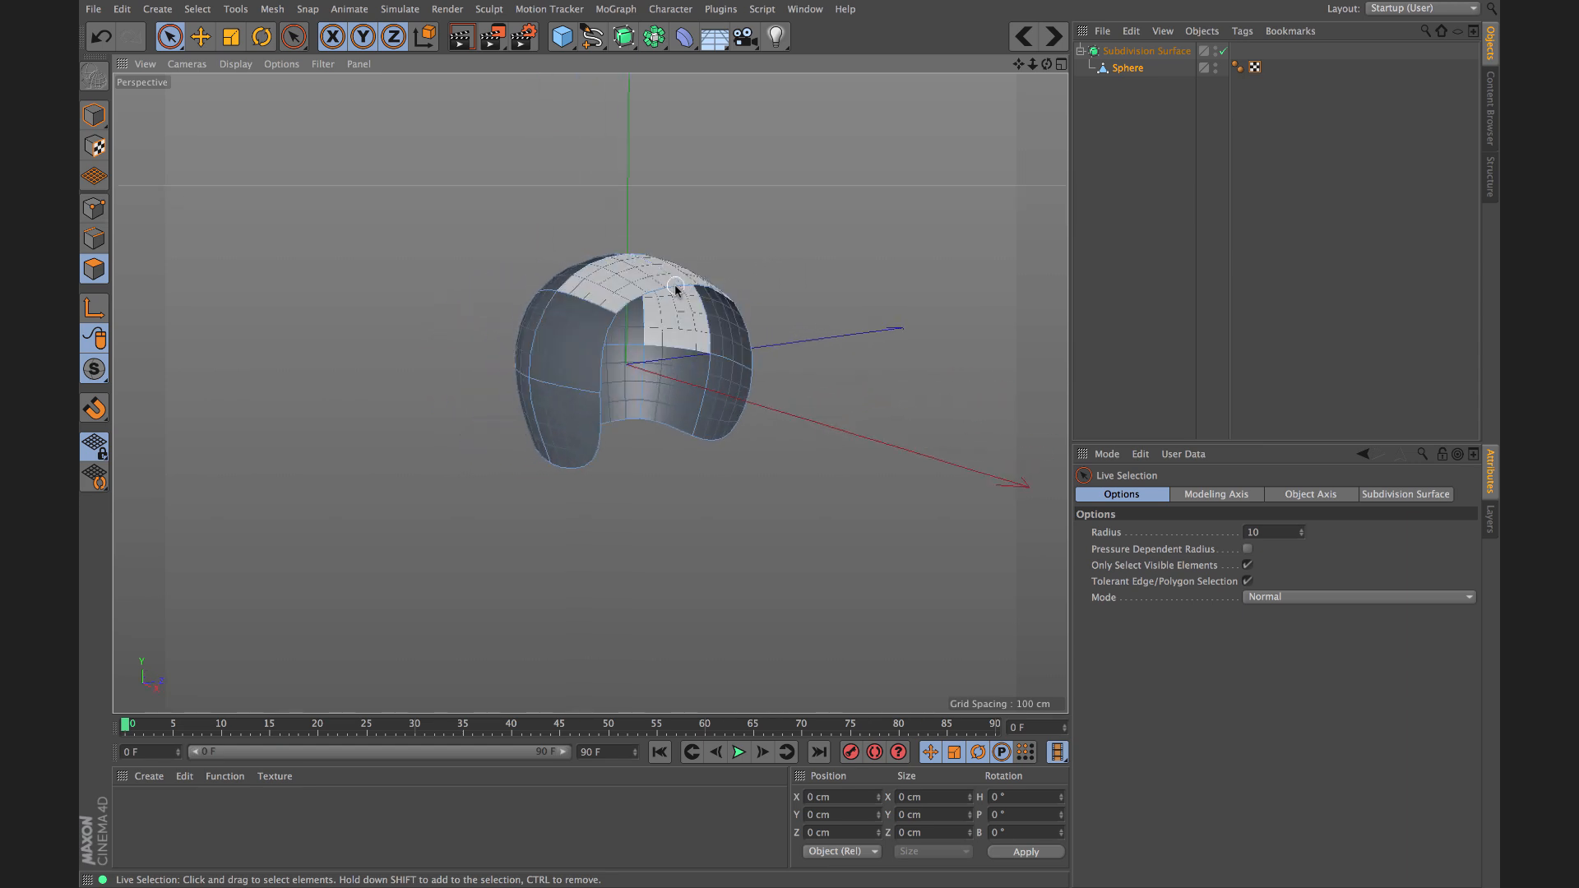
alt+drag(589, 394, 666, 353)
alt+right_drag(656, 356, 691, 293)
alt+drag(685, 347, 546, 430)
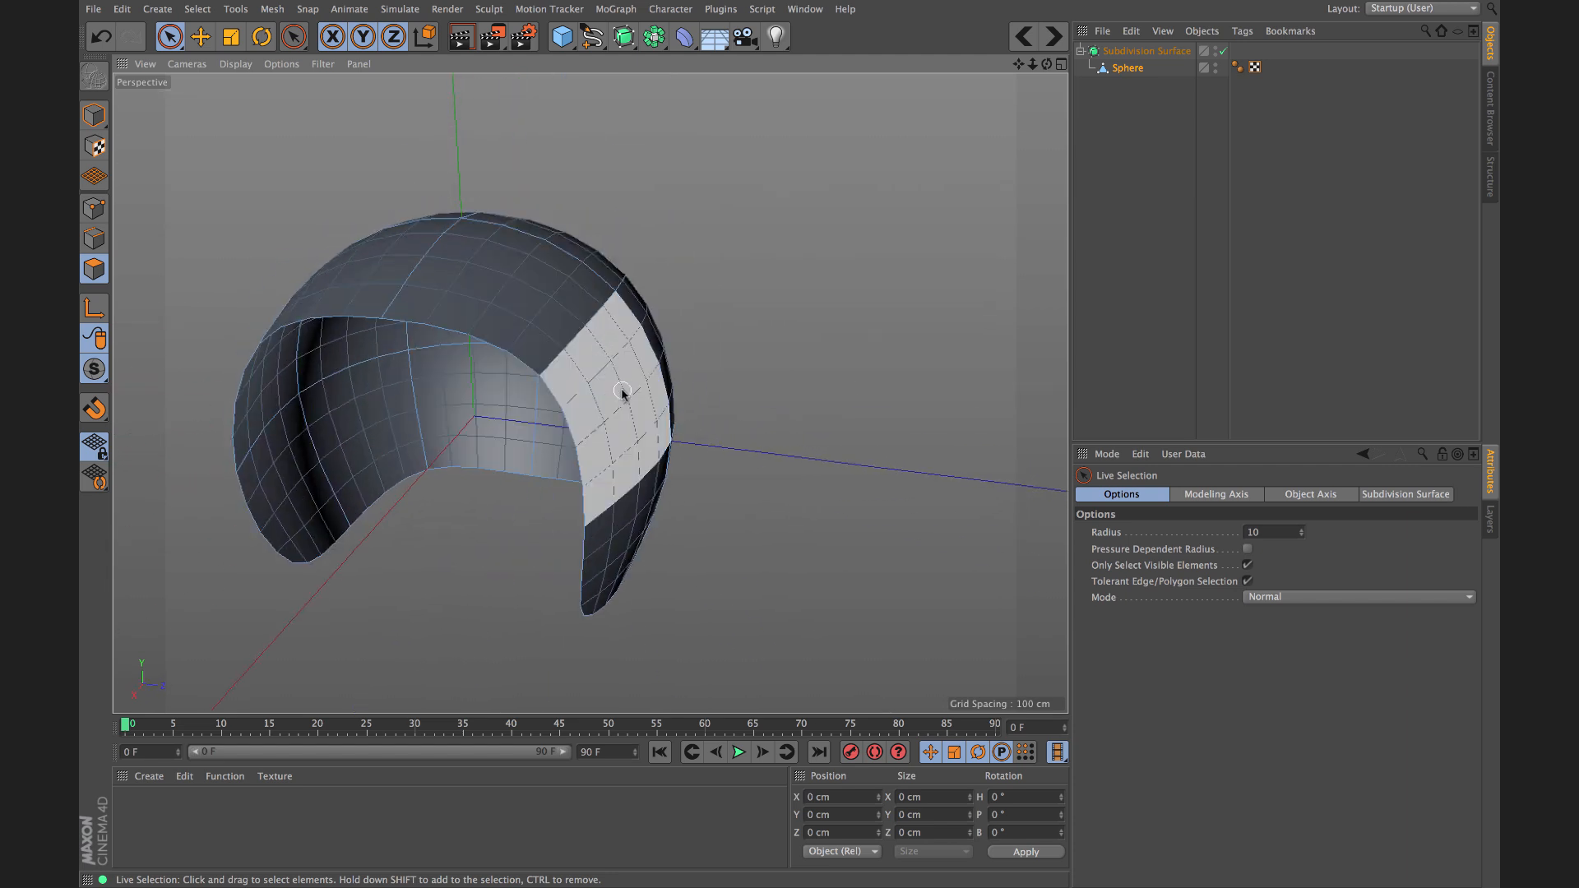
Step: Select all polygons of the open shell
click(440, 352)
mouse_move(435, 405)
alt+right_down()
mouse_move(416, 441)
mouse_move(434, 416)
alt+right_up()
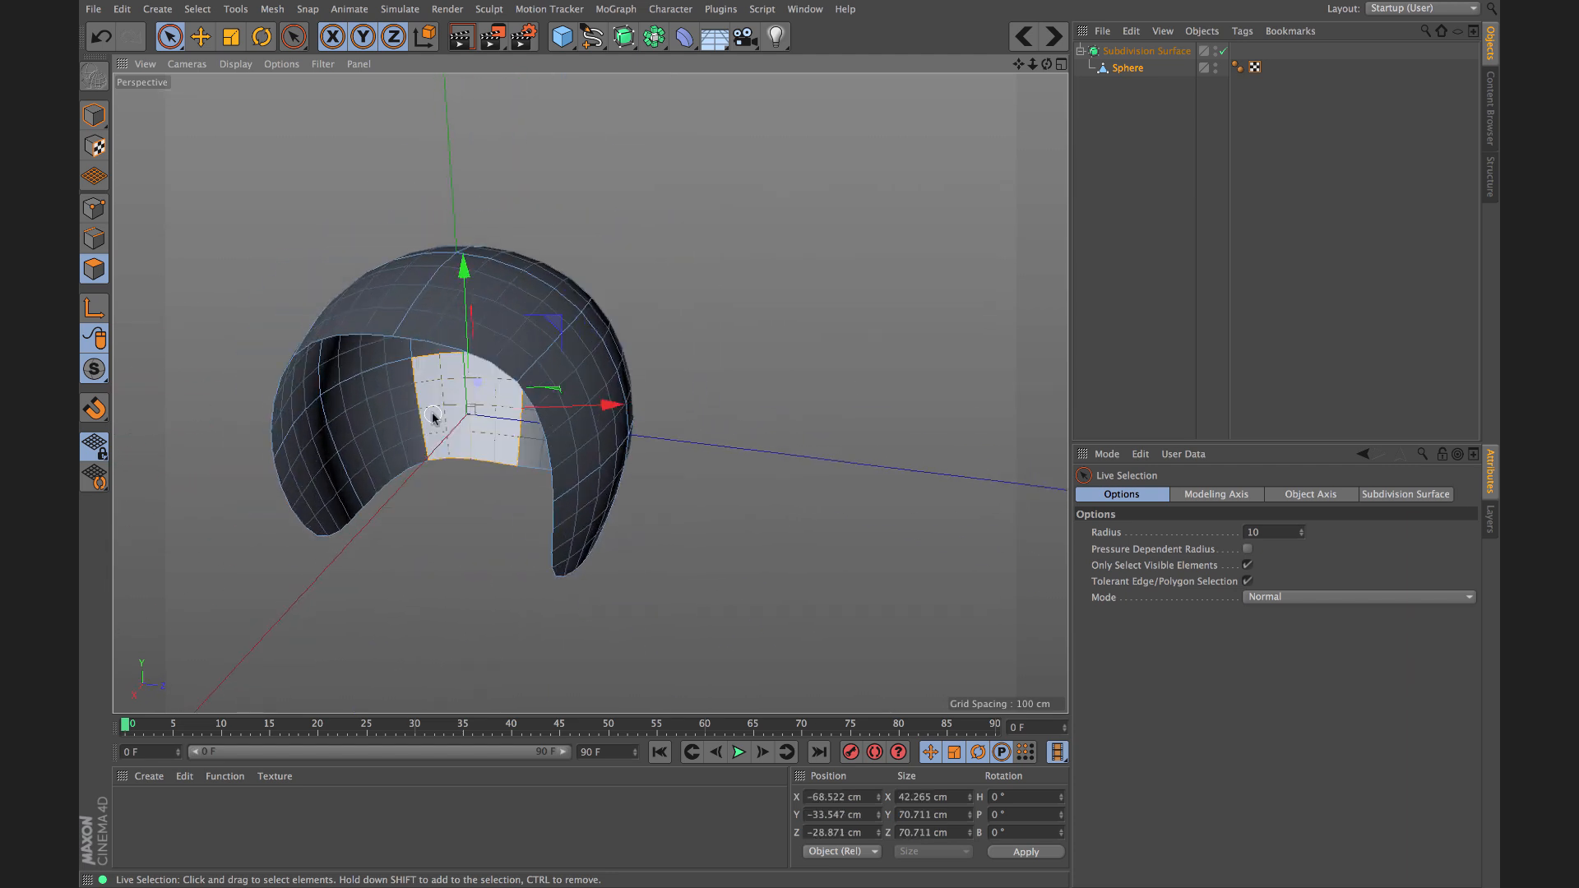
alt+middle_drag(479, 423, 589, 395)
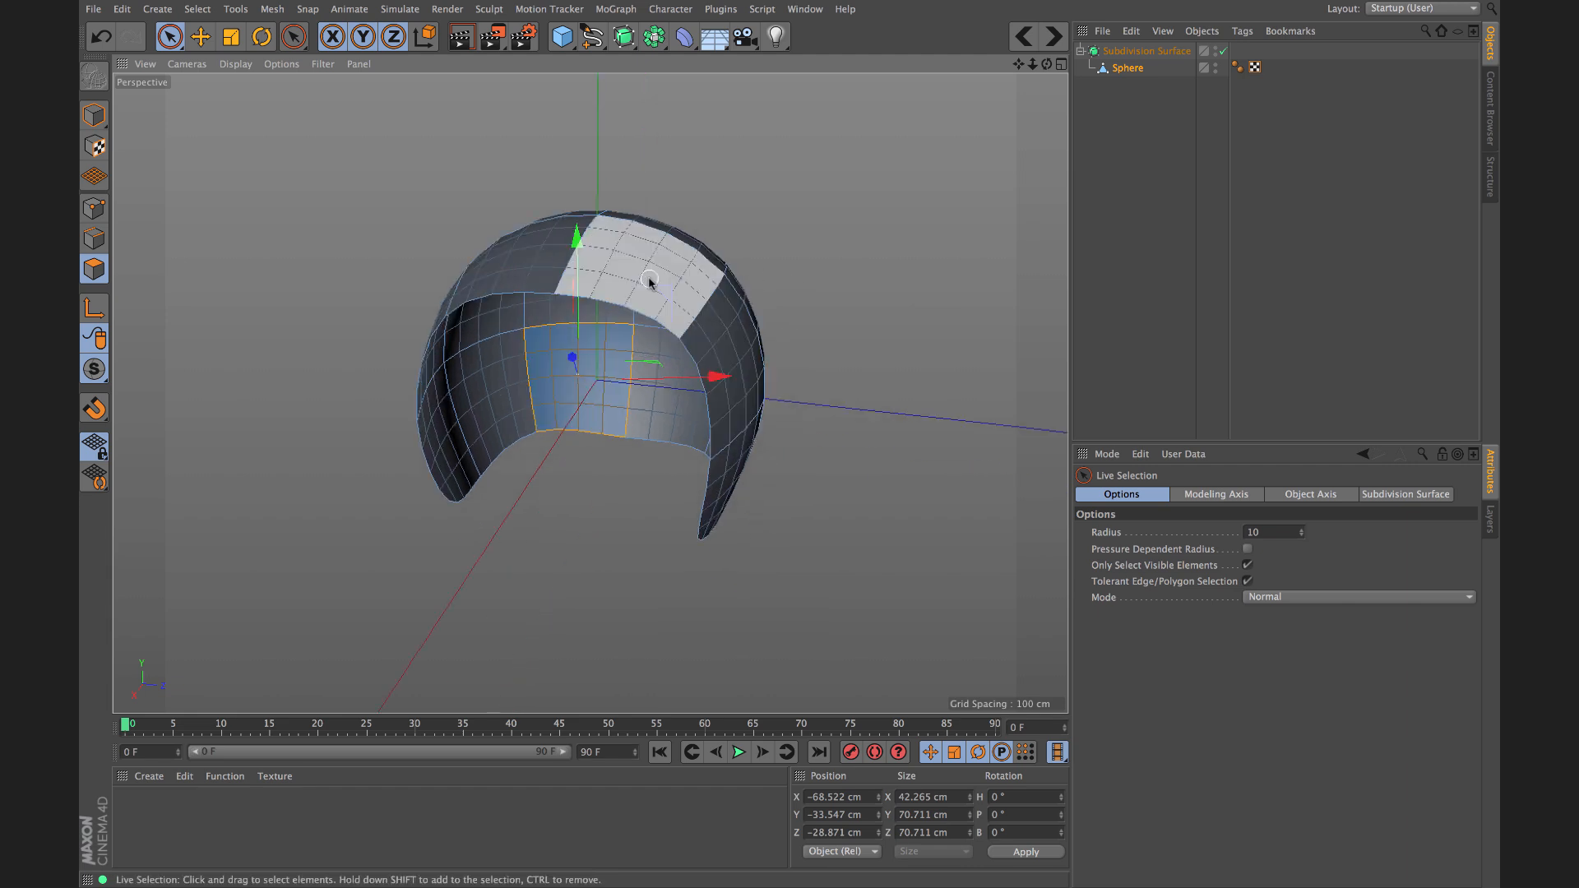
alt+right_drag(644, 349, 621, 385)
key(super+a)
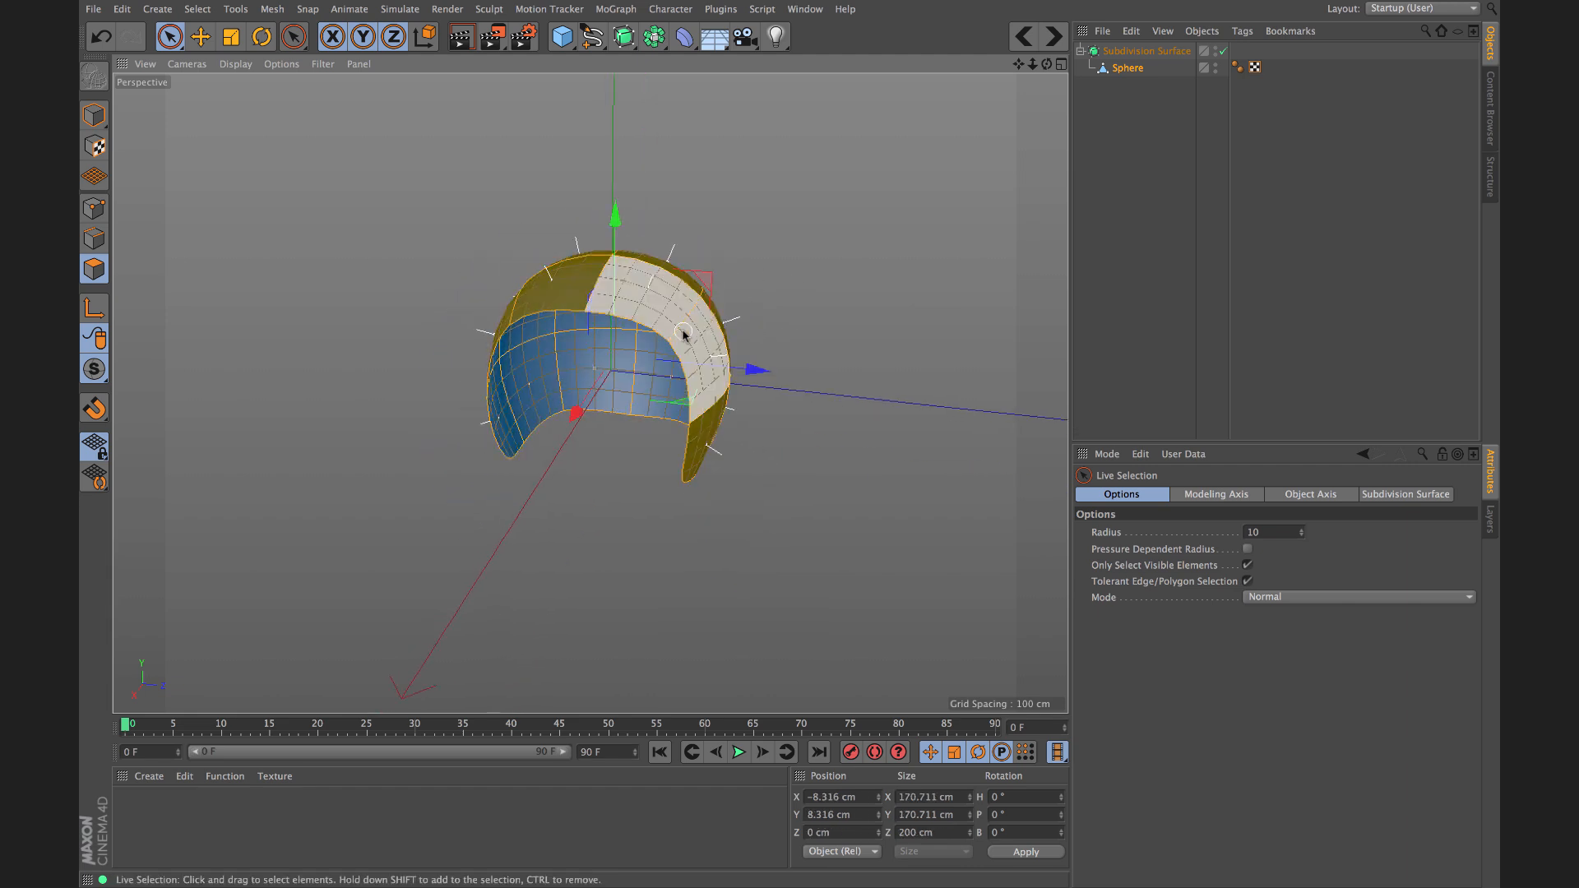
alt+drag(622, 302, 758, 306)
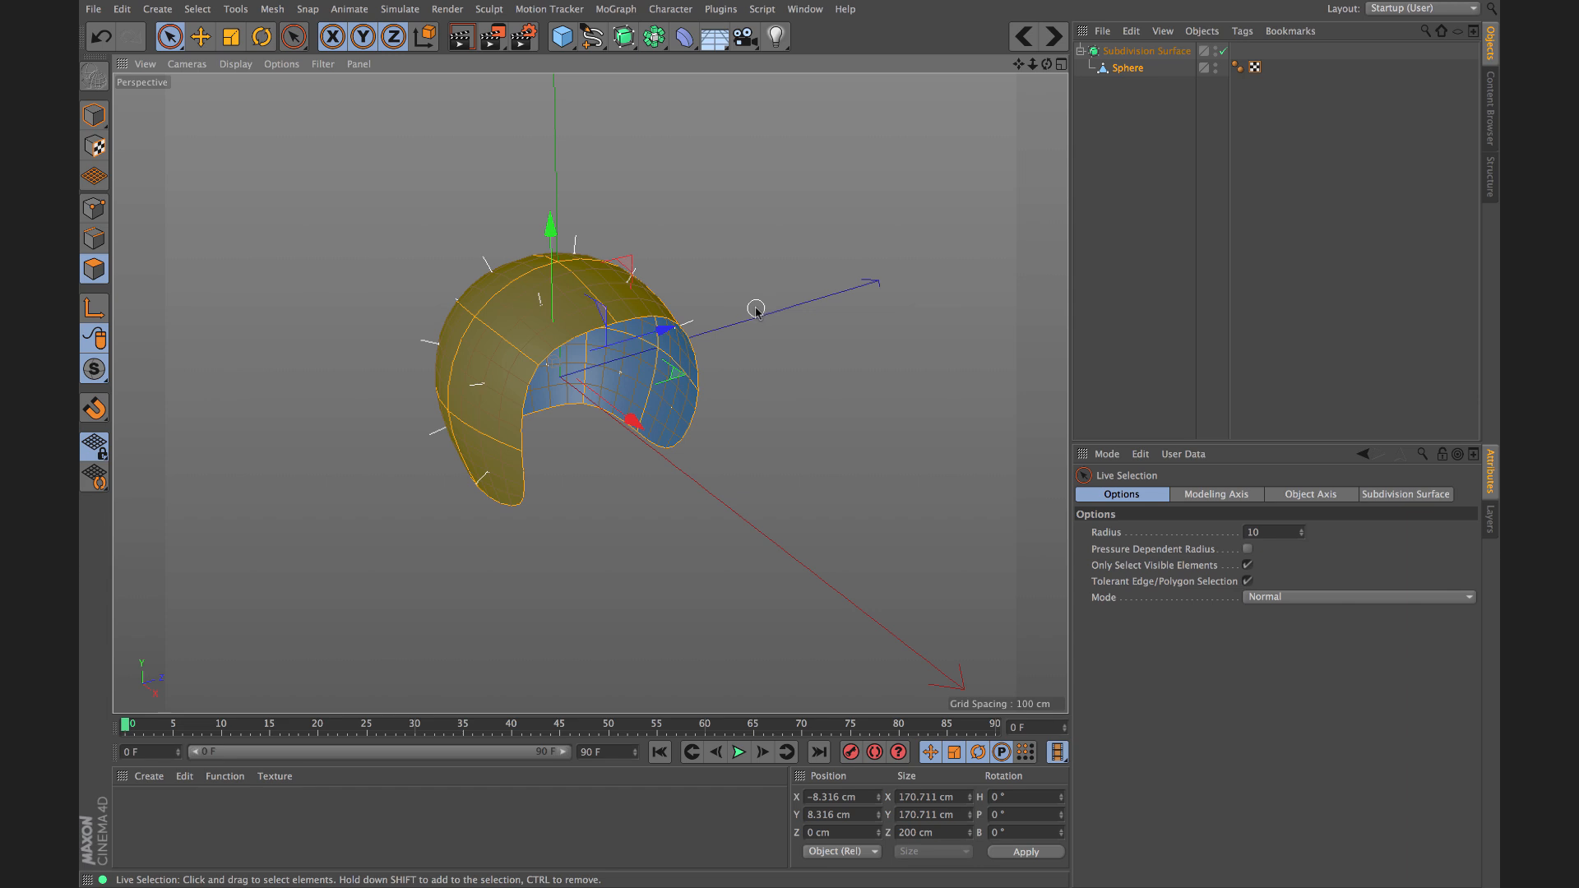
Step: Try extruding the selected shell polygons outward about 23 cm without caps
key(d)
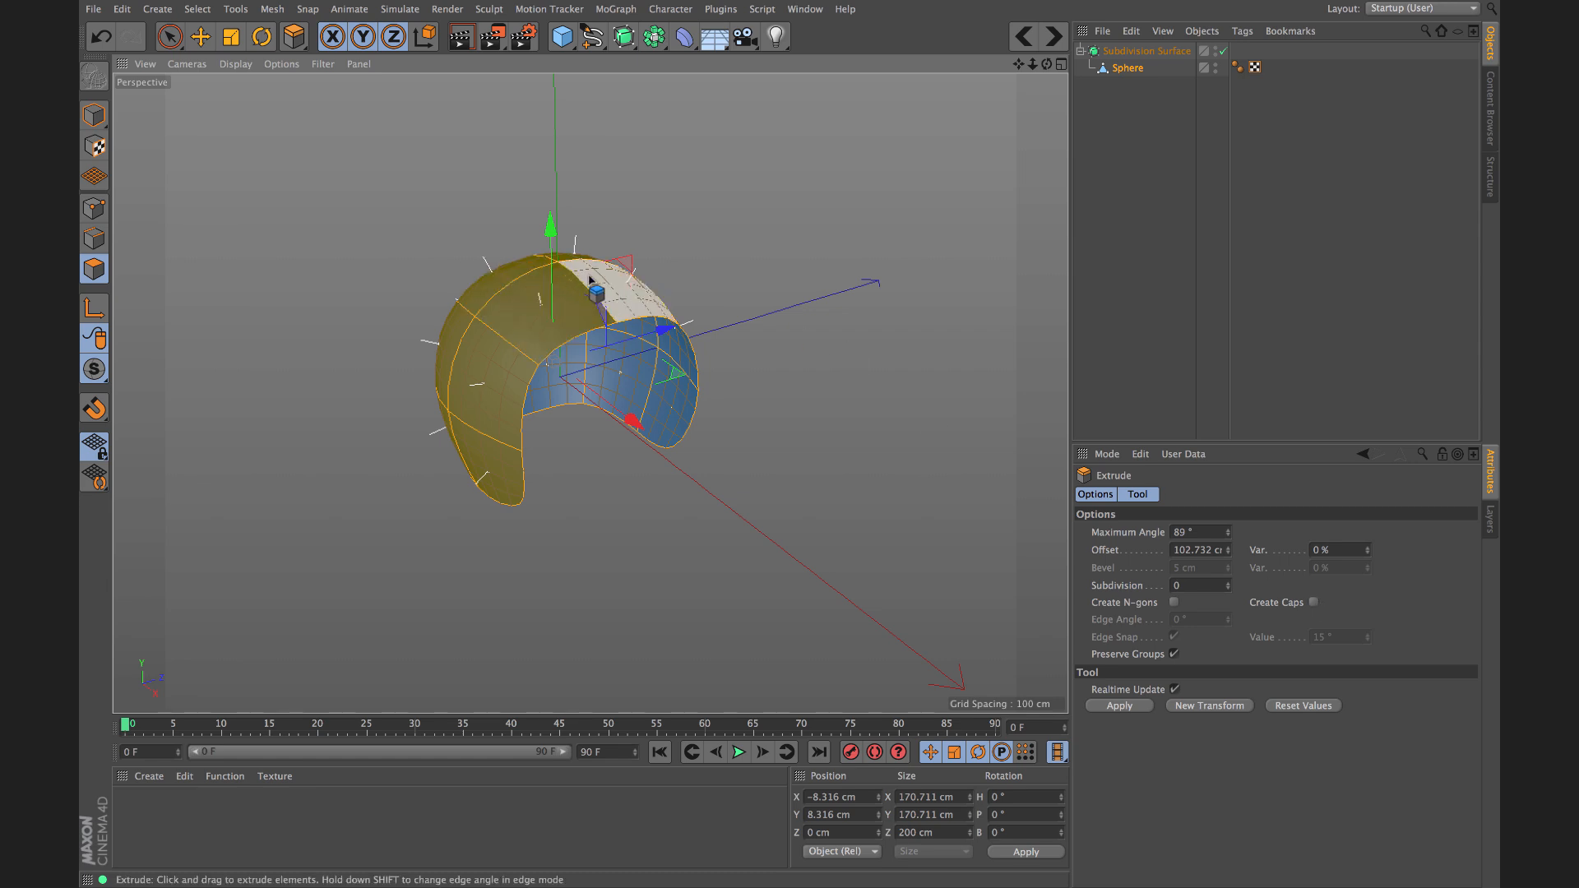
click(548, 351)
drag(548, 351, 546, 363)
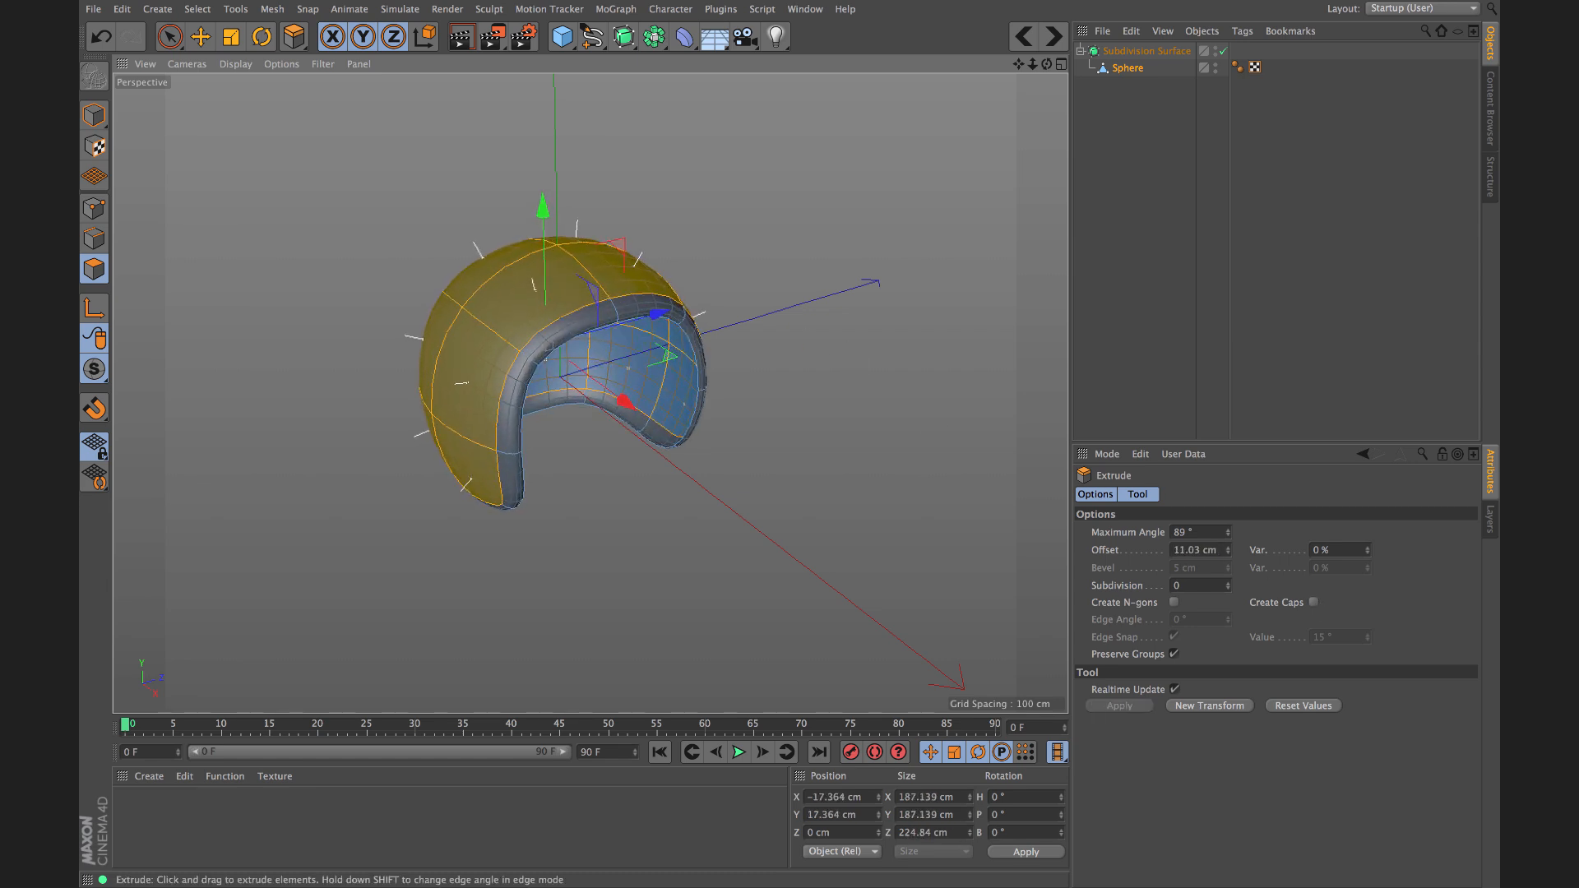
alt+drag(603, 375, 671, 337)
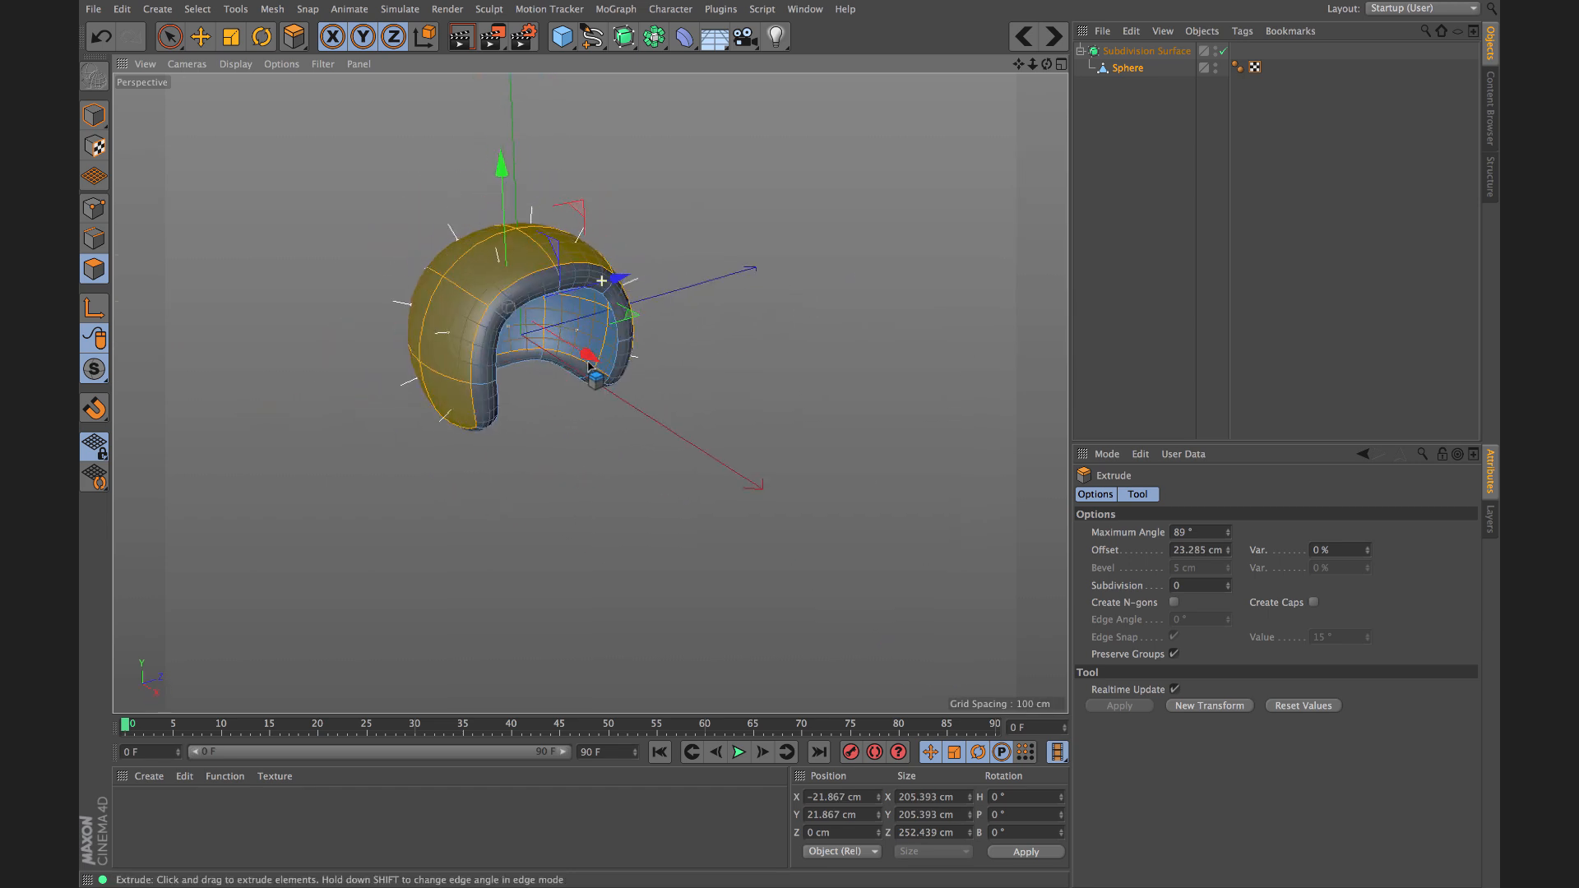
key(ctrl+z)
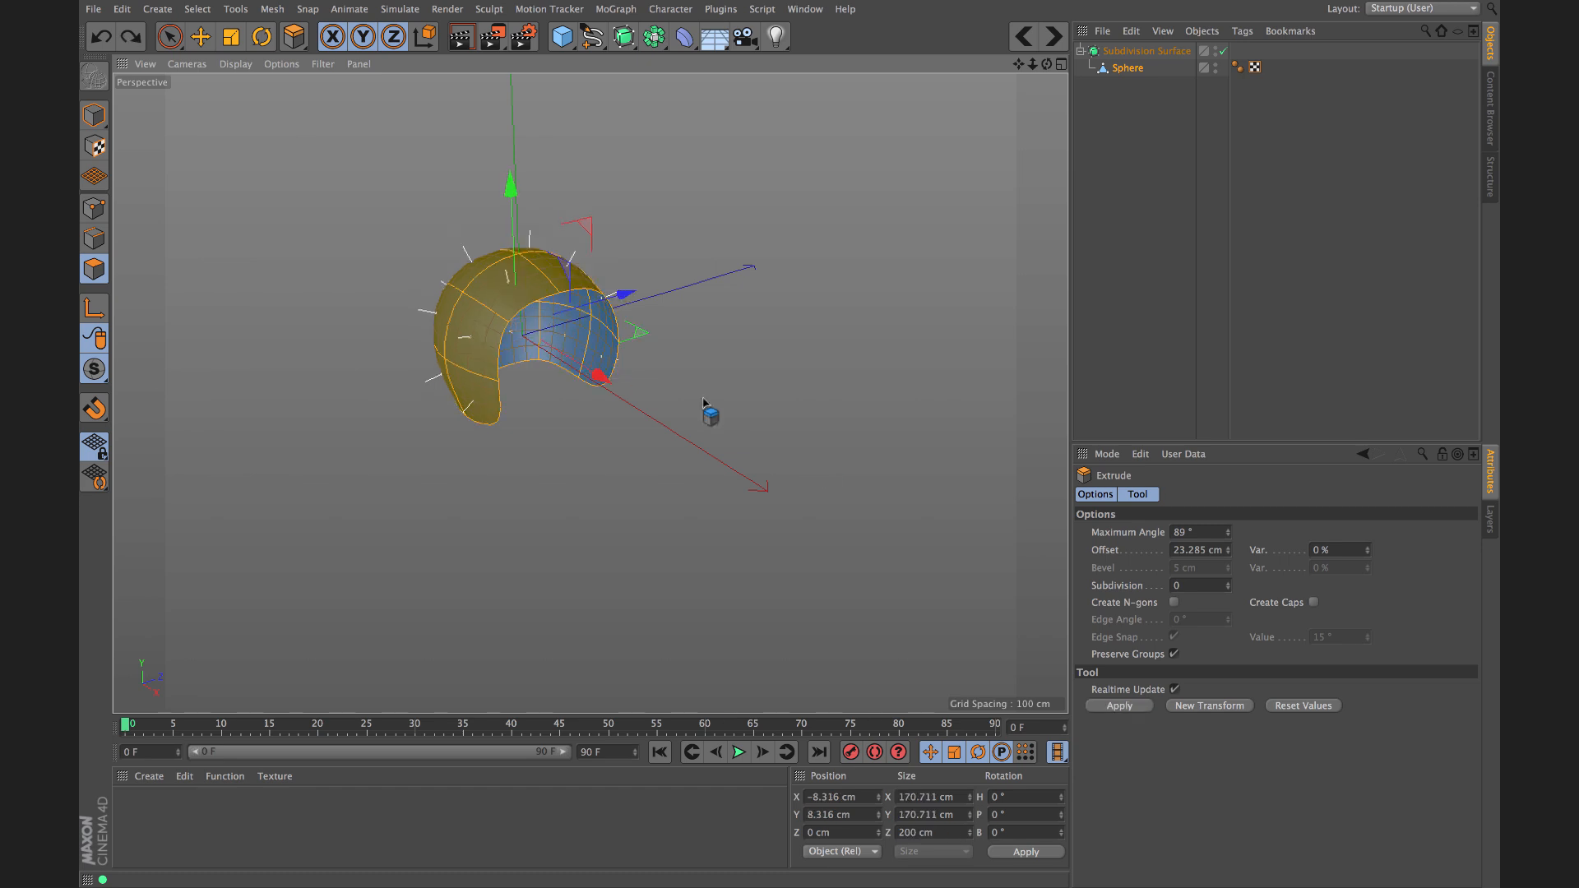
Step: Enable Create Caps for the extrusion and try a wall thickness of about 20 cm on the shell
click(1313, 603)
click(509, 351)
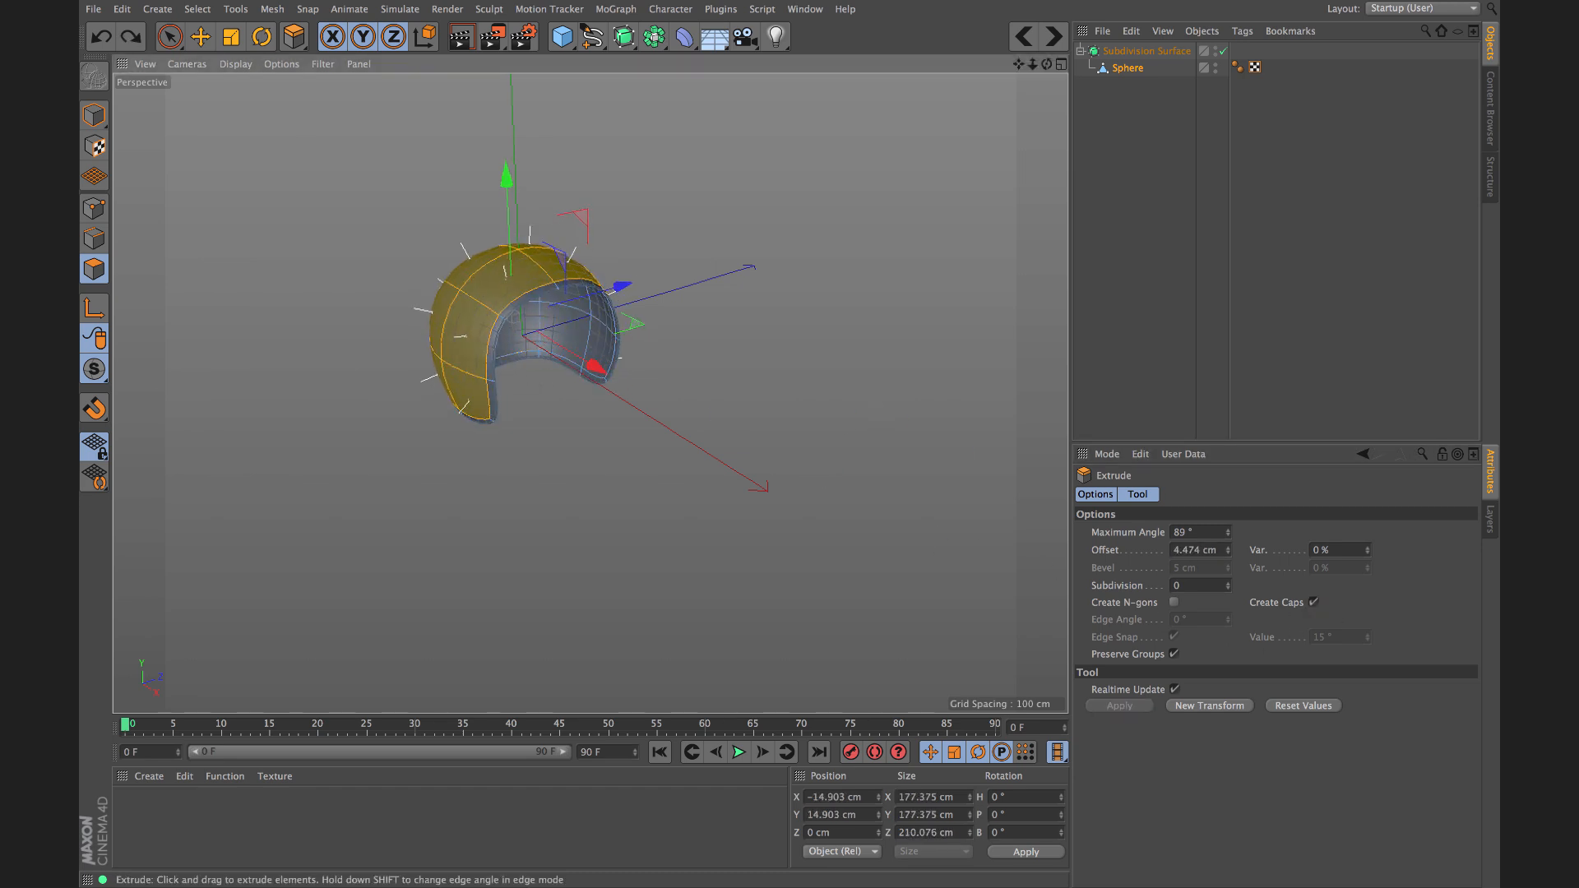
alt+drag(788, 426, 430, 324)
alt+right_drag(607, 291, 686, 170)
alt+drag(686, 171, 592, 251)
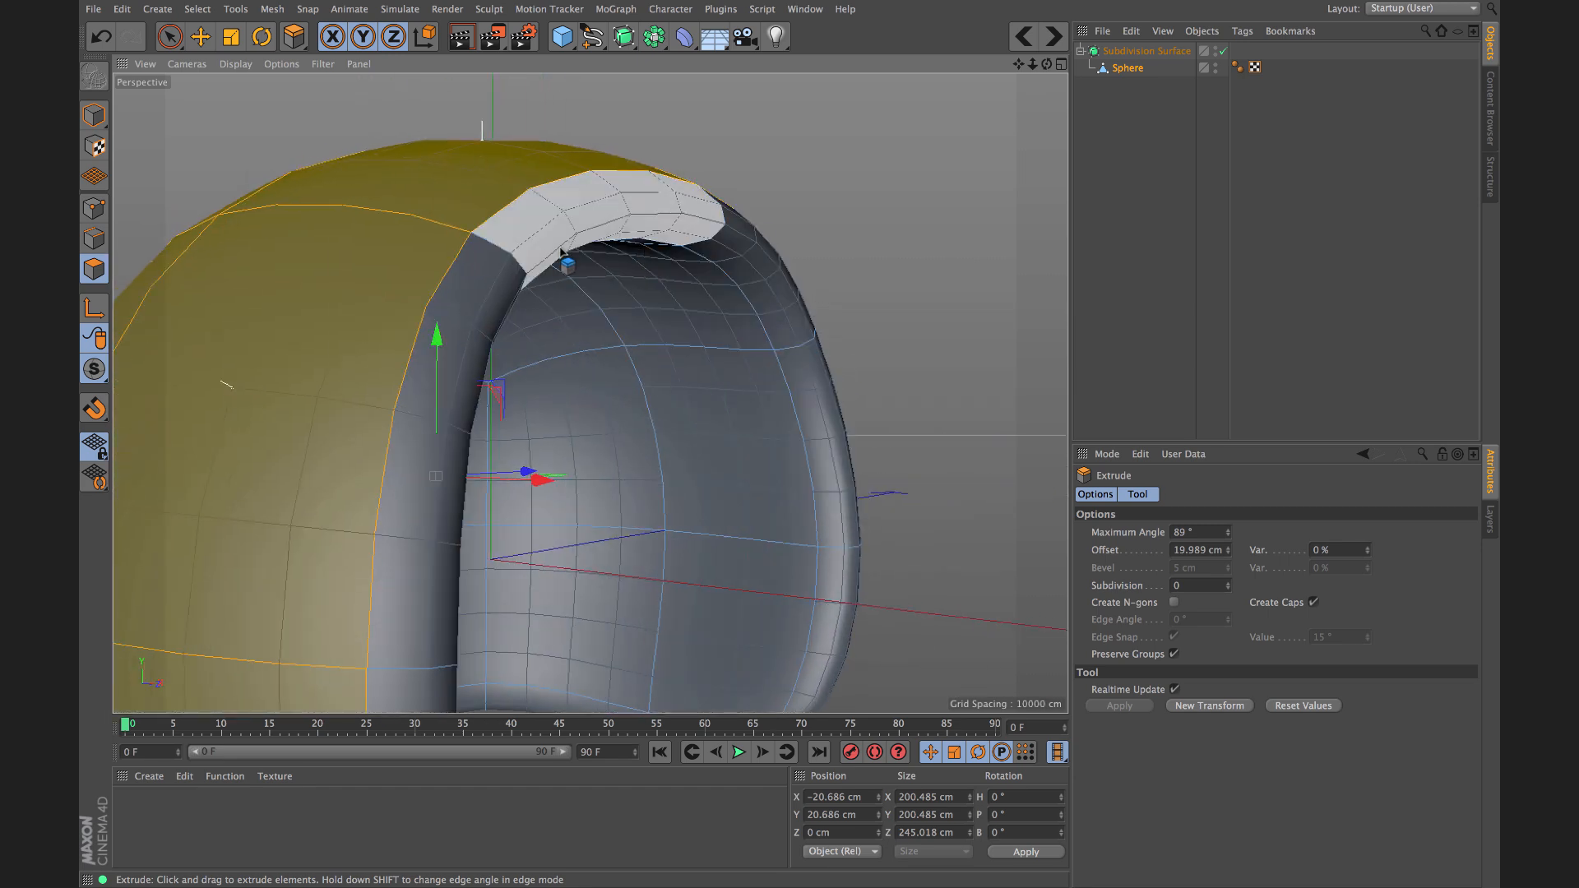
alt+drag(536, 195, 592, 219)
alt+drag(560, 385, 644, 342)
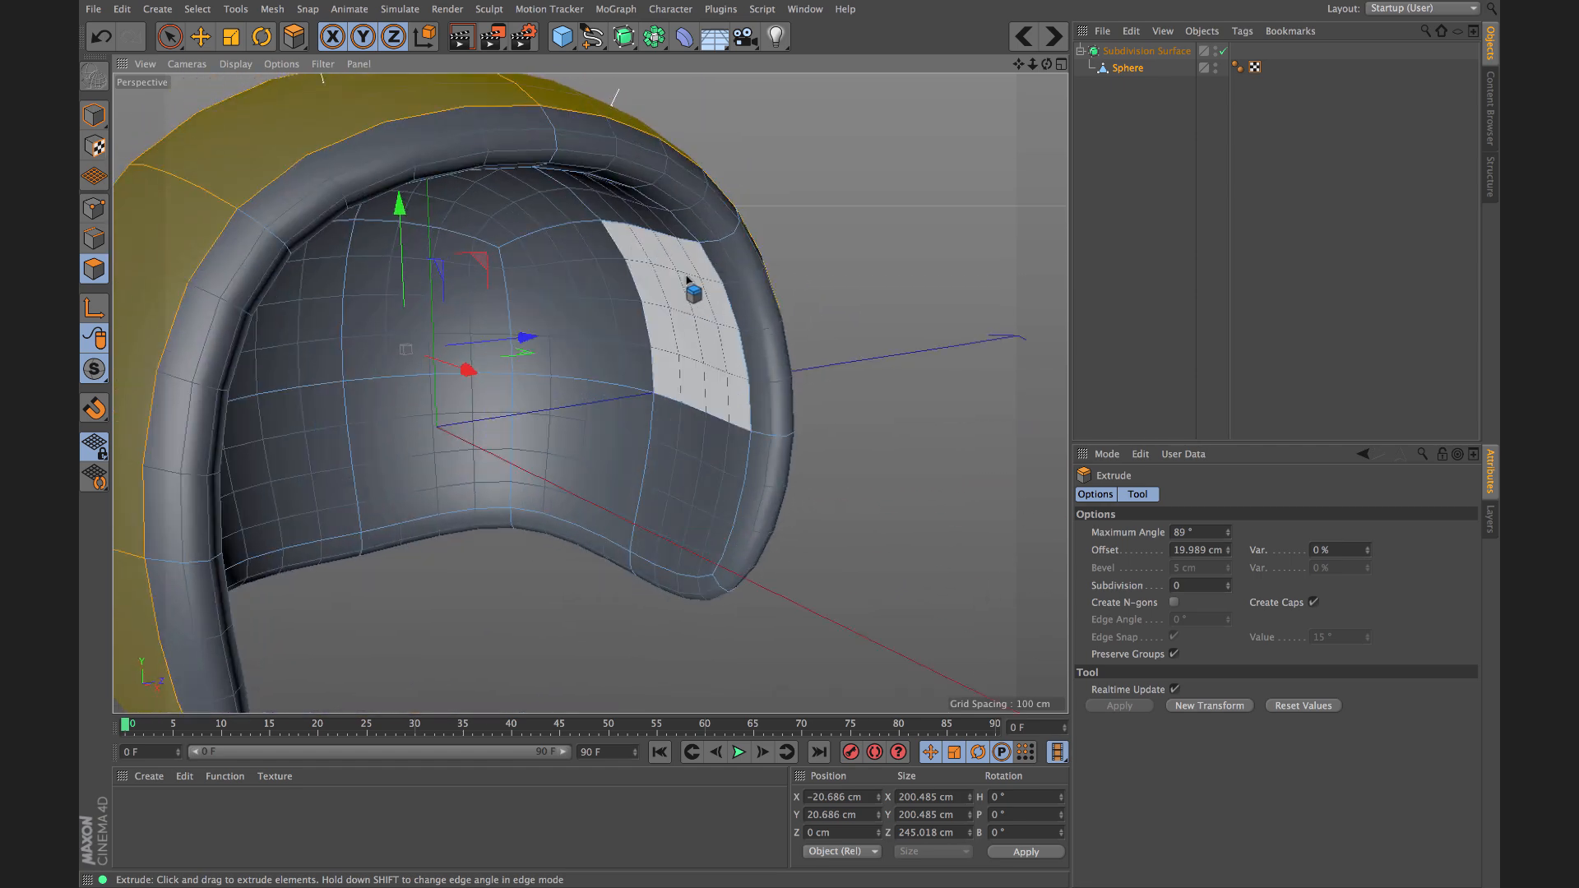
key(super+z)
Step: Extrude the selected shell polygons outward about 0.55 cm with caps to give the shell a thin wall
alt+drag(451, 212, 579, 215)
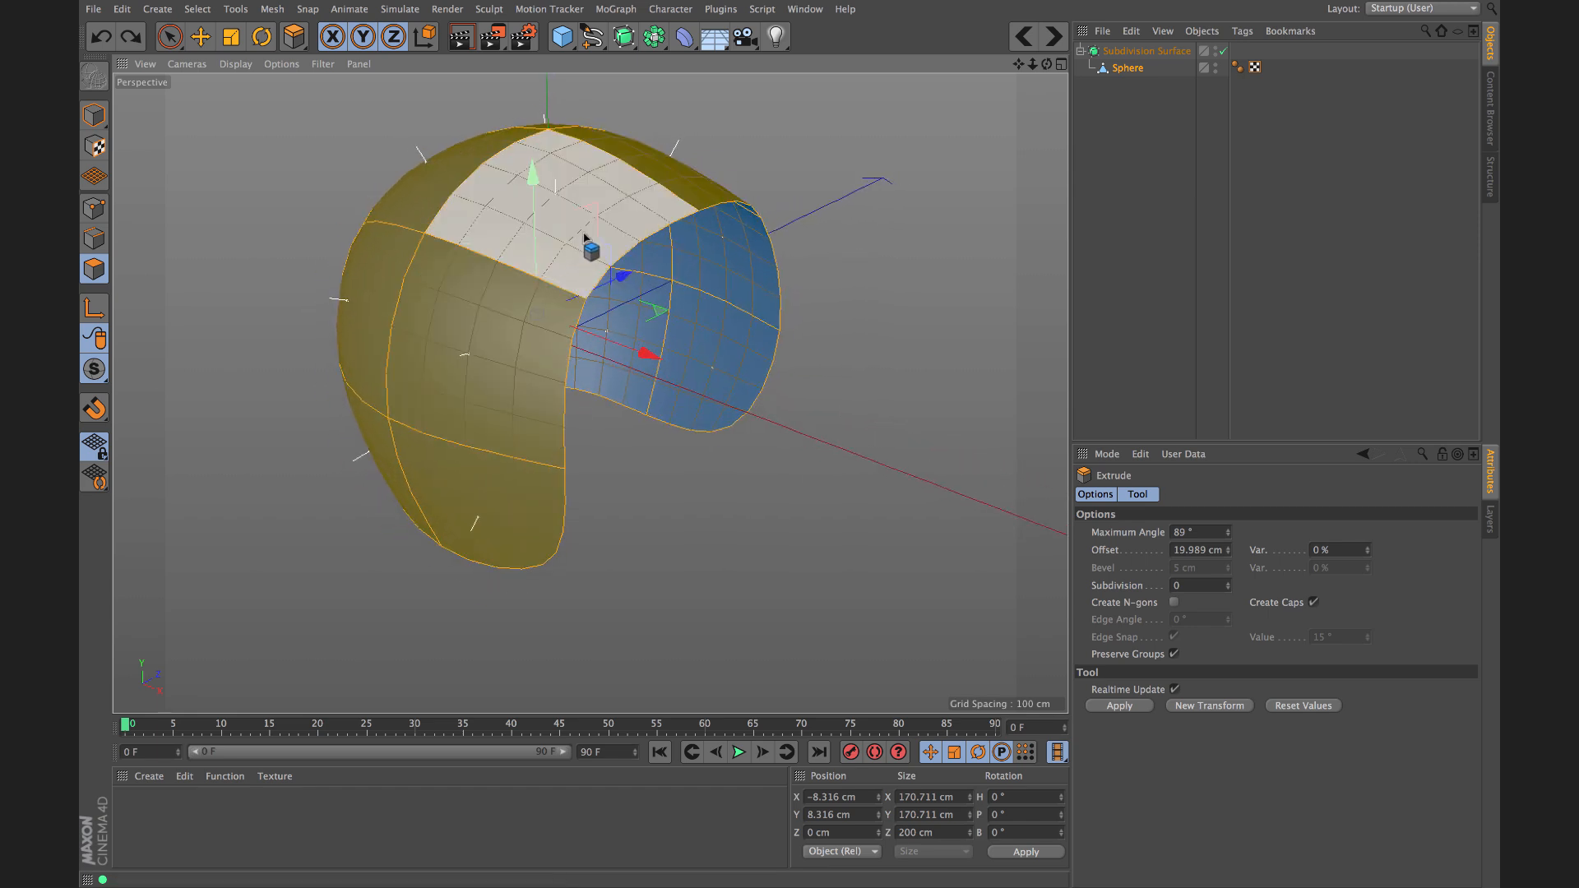
alt+drag(657, 186, 606, 205)
alt+right_drag(589, 222, 607, 192)
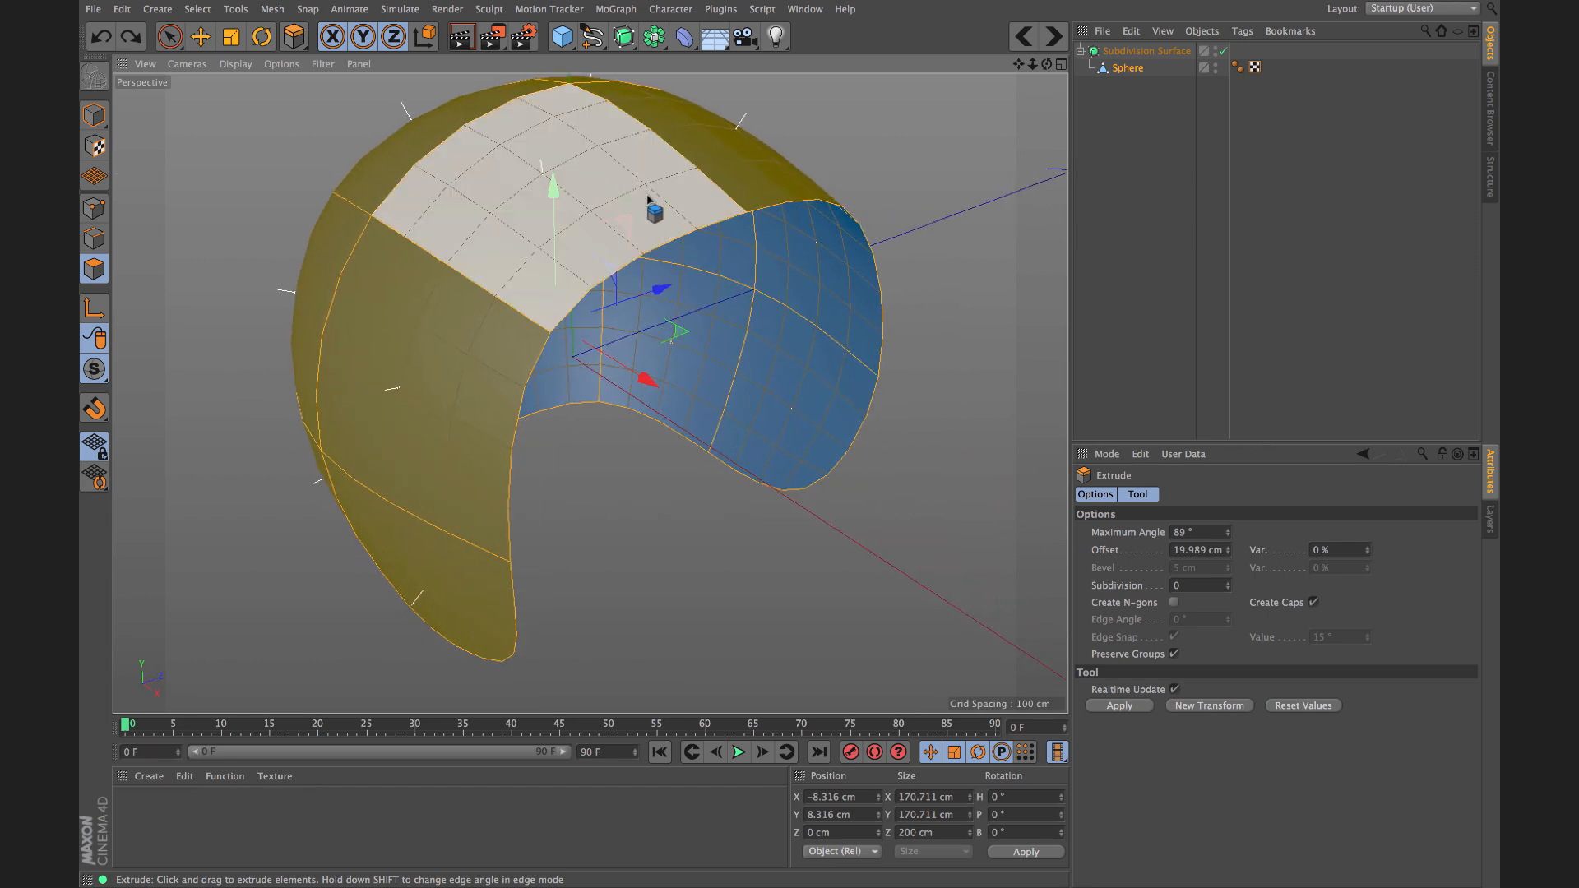
drag(663, 200, 546, 302)
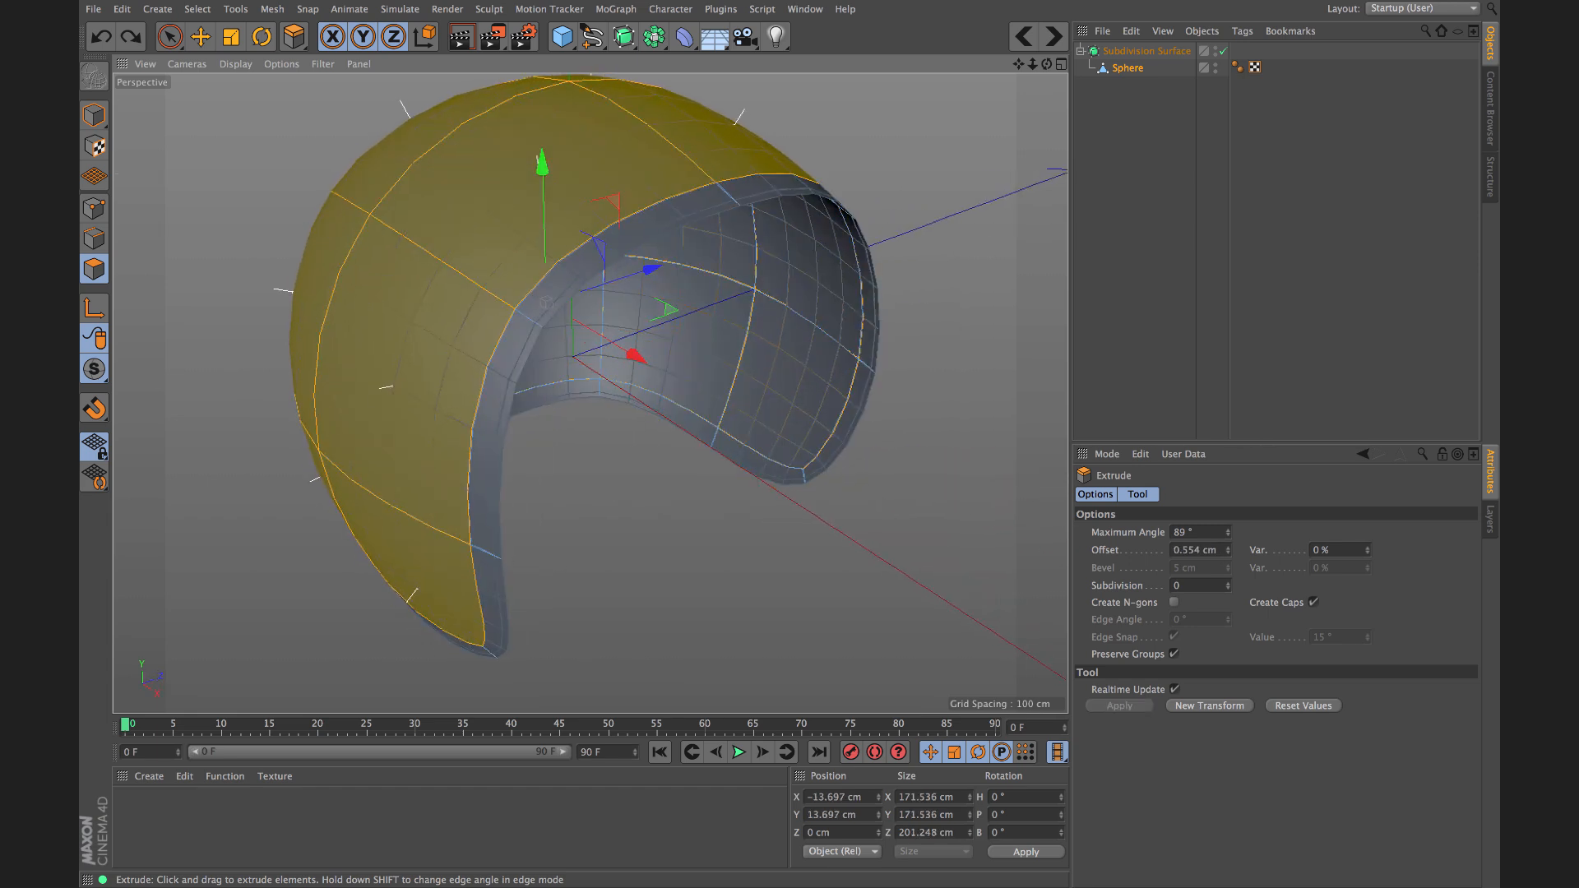
Step: Turn the subdivision smoothing off and extrude the selected outer shell polygons outward about 5.2 cm with caps
key(q)
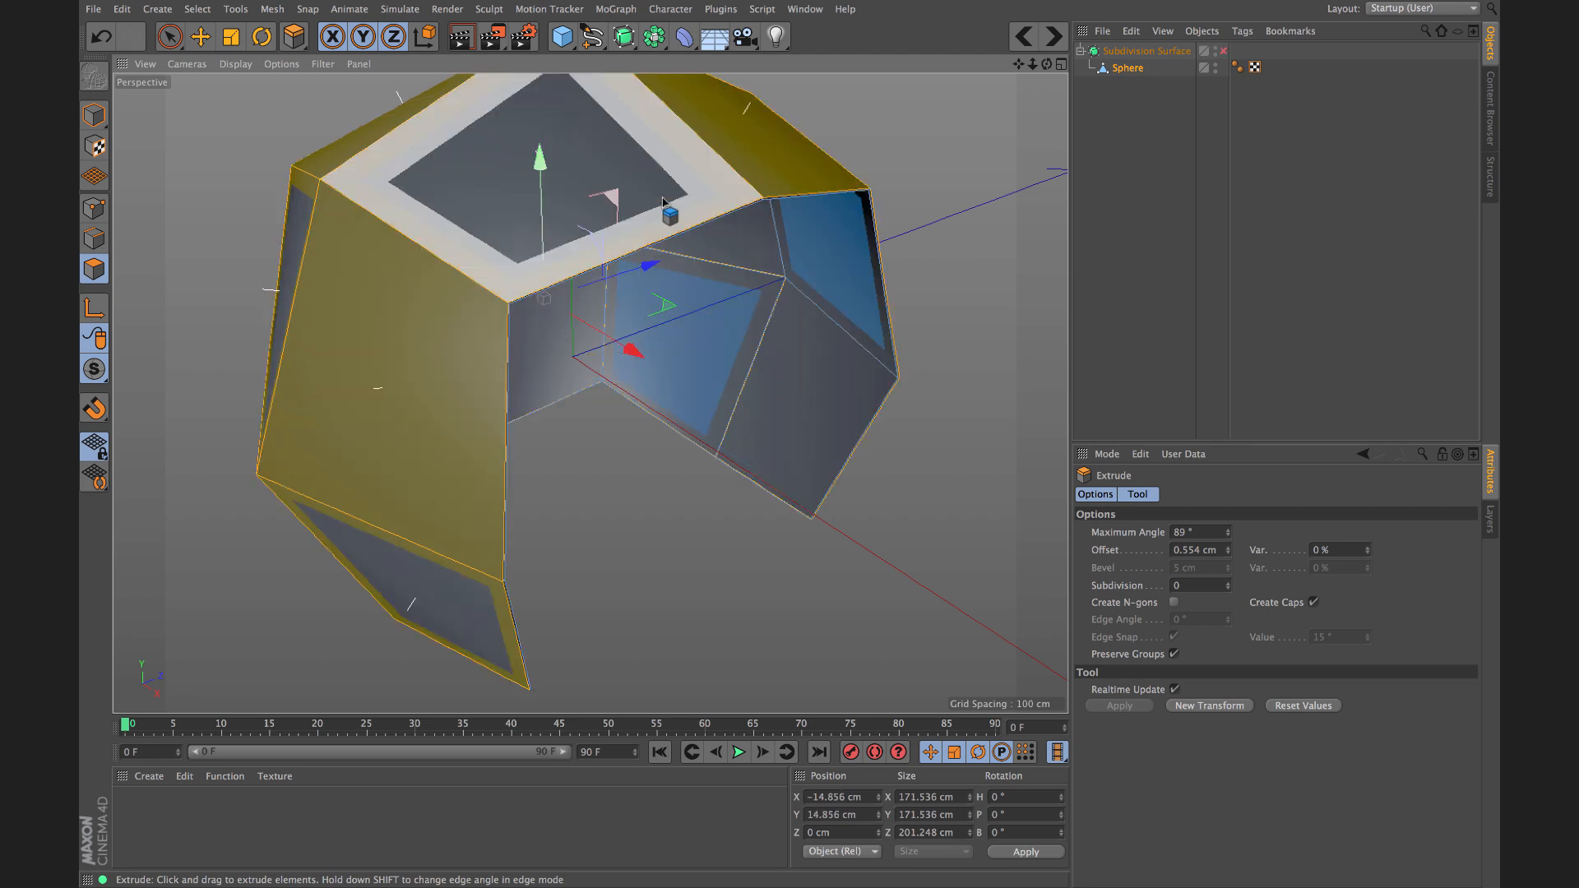
alt+drag(591, 150, 530, 173)
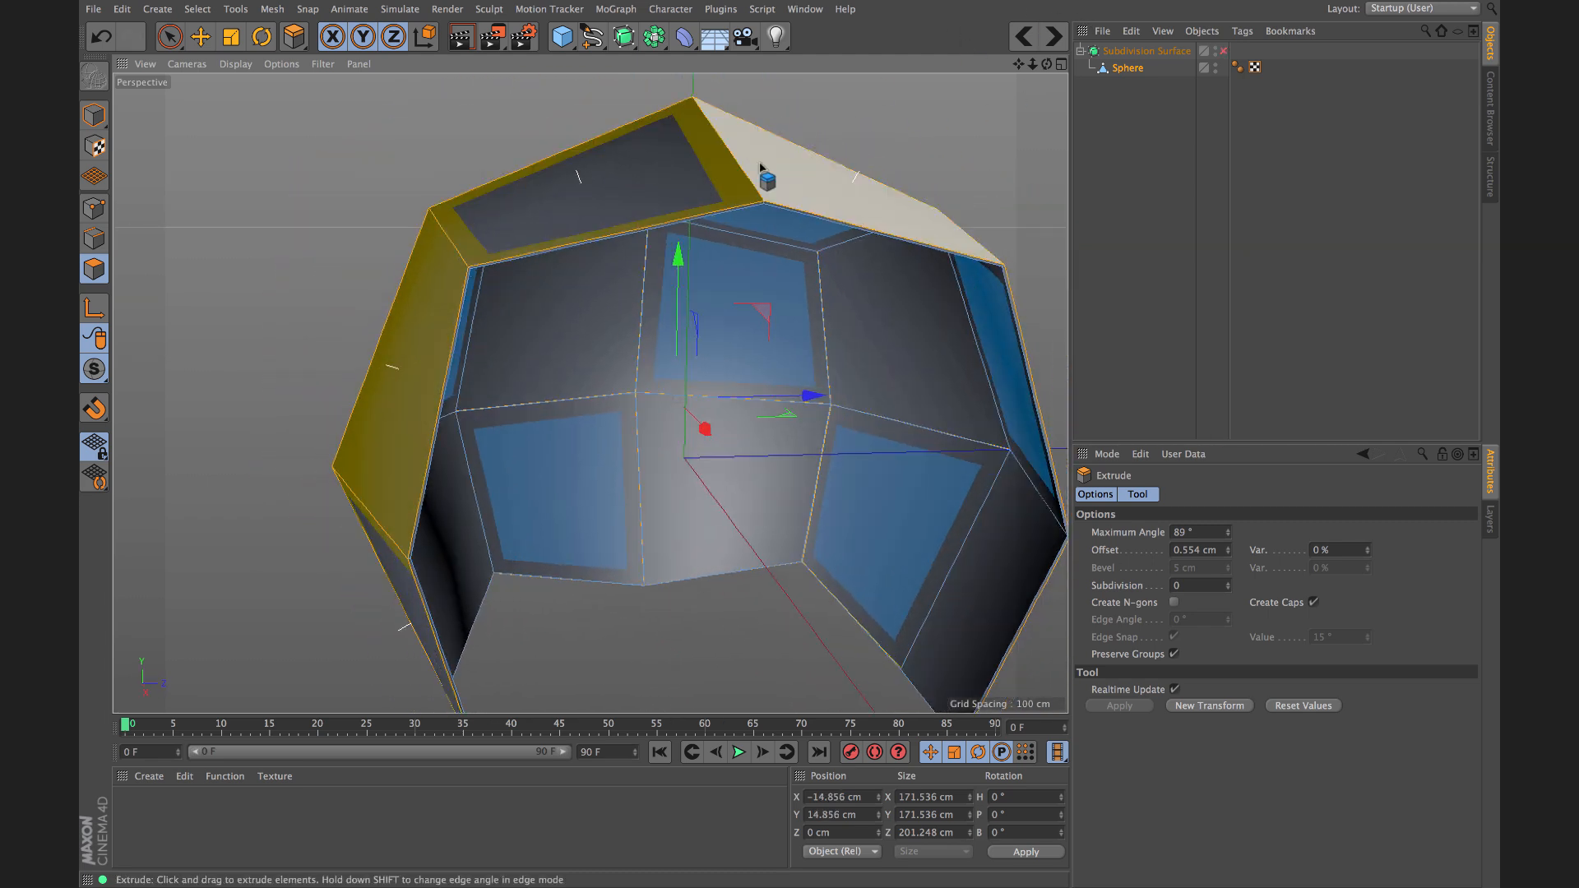
scroll(781, 175, up, 10)
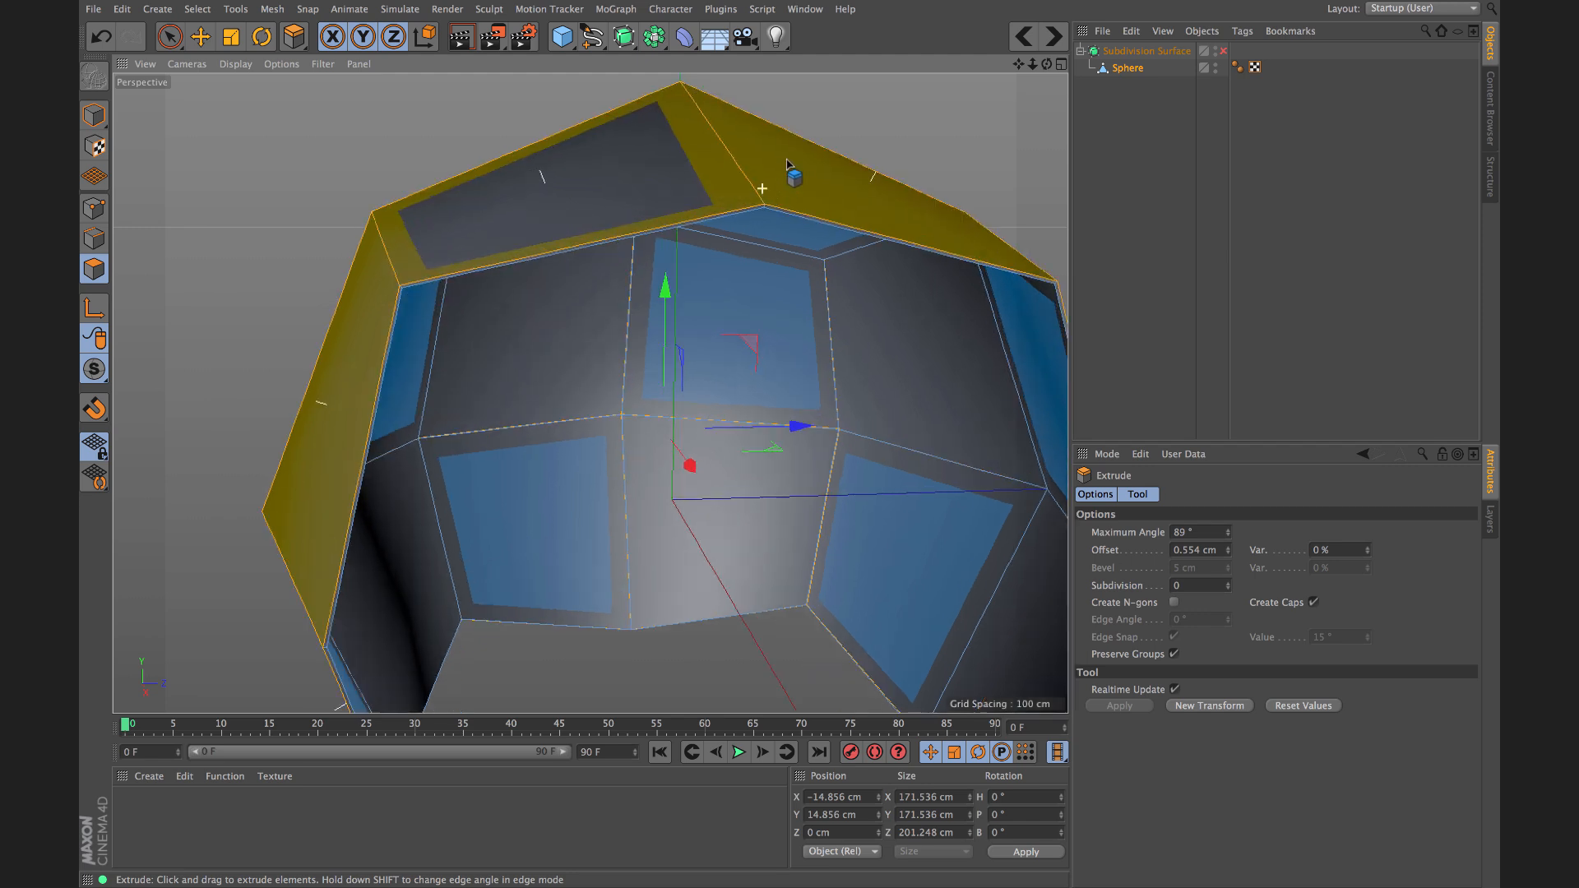
alt+drag(794, 271, 773, 278)
alt+right_drag(769, 274, 659, 430)
drag(652, 234, 807, 234)
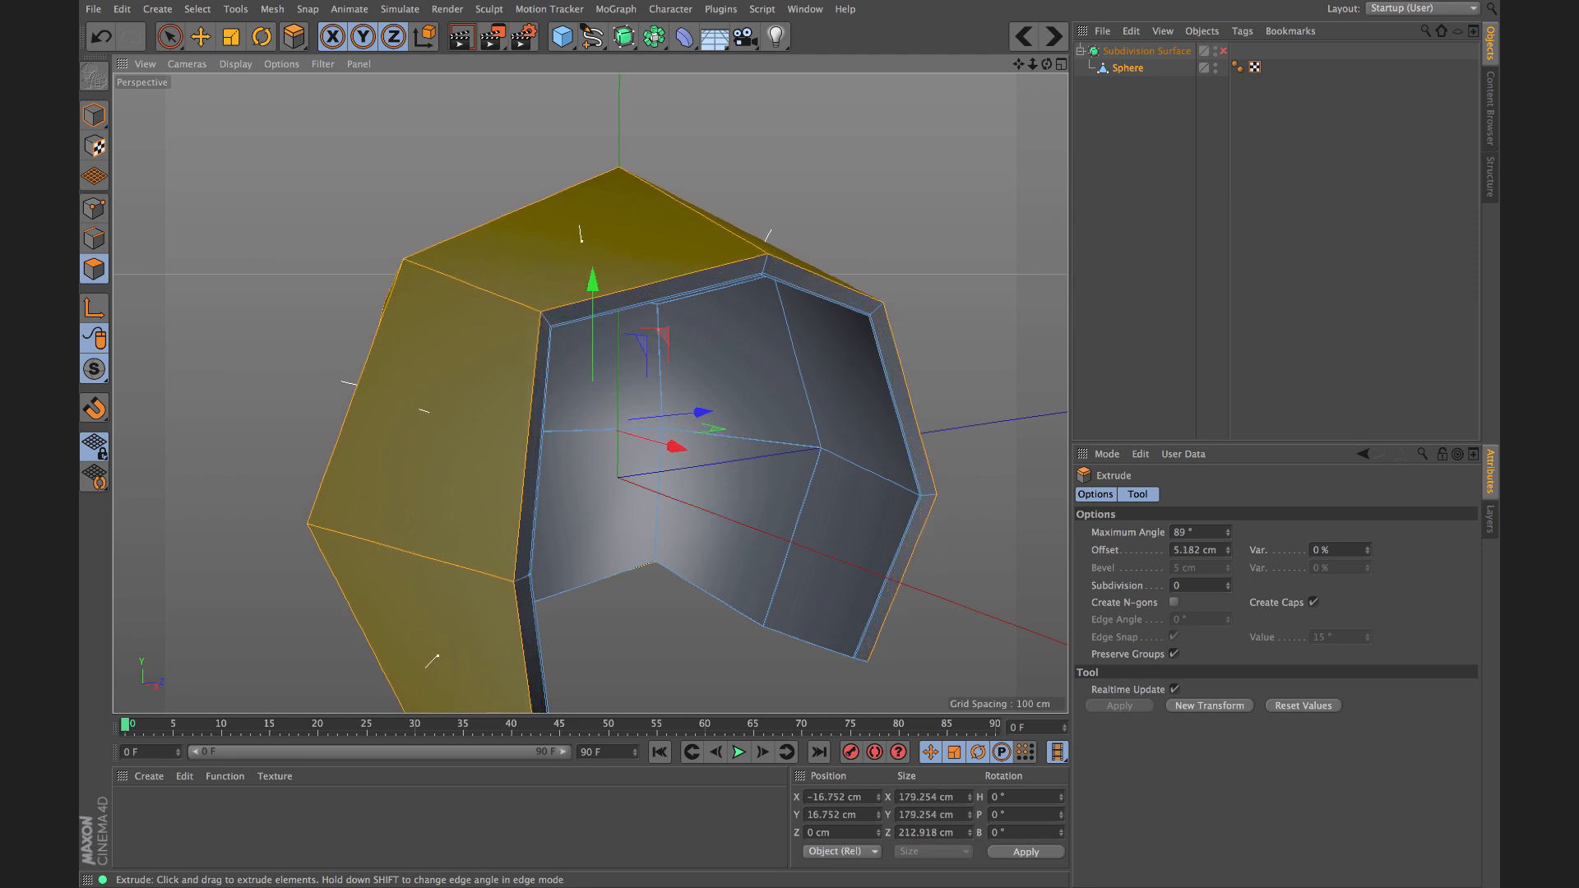
Step: Extrude the outer shell polygons about 1.1 cm further and turn the subdivision smoothing back on to check the rim
drag(613, 266, 617, 304)
key(q)
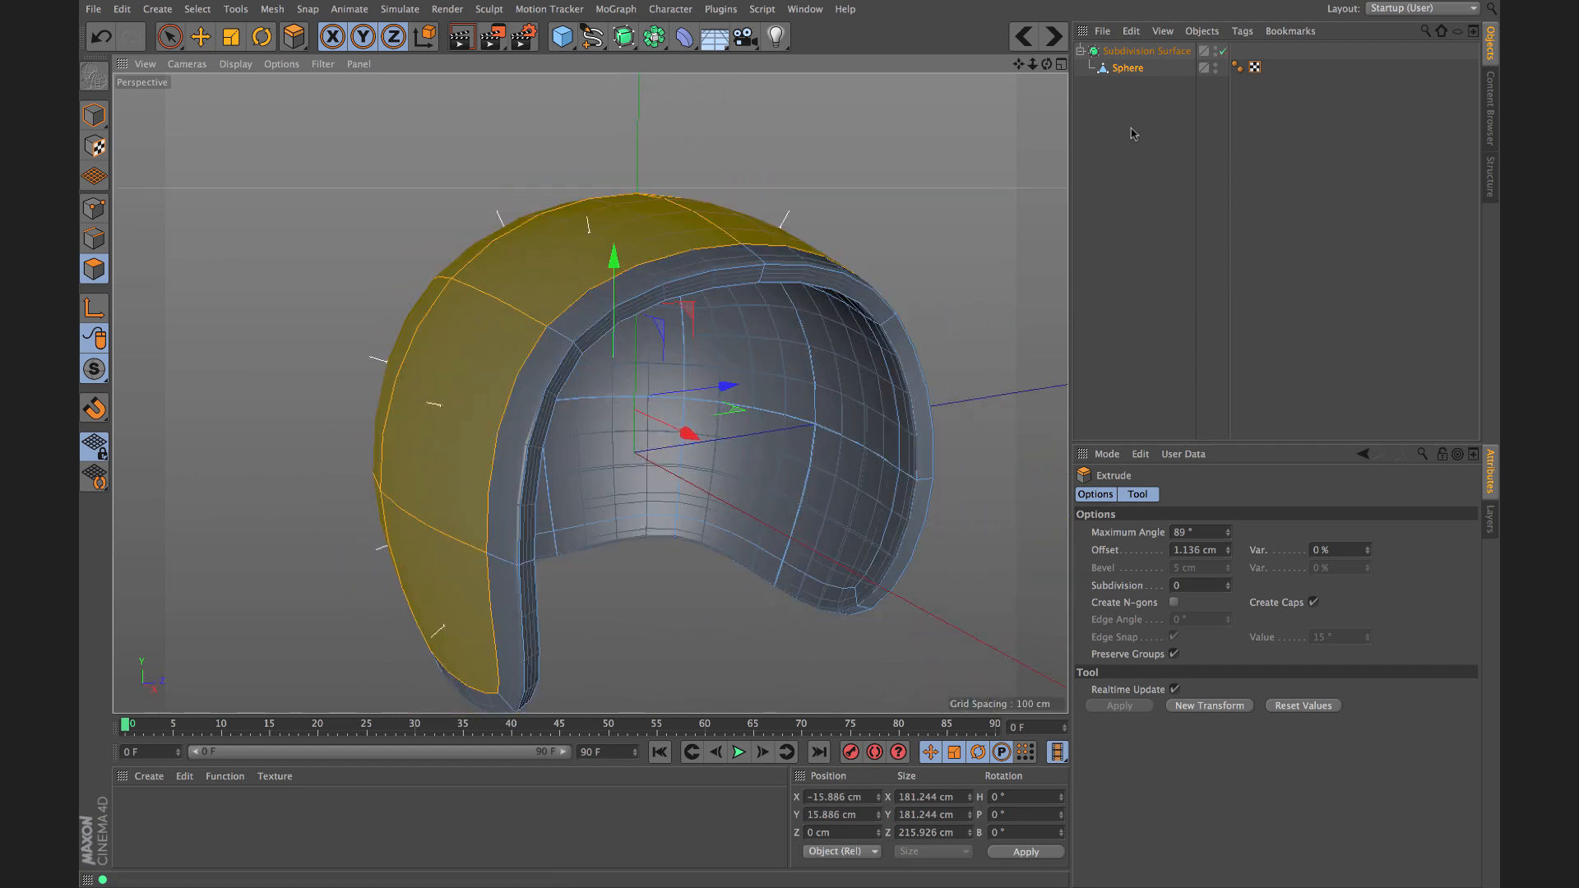
alt+drag(748, 353, 724, 267)
alt+right_drag(757, 282, 793, 252)
alt+drag(763, 228, 858, 186)
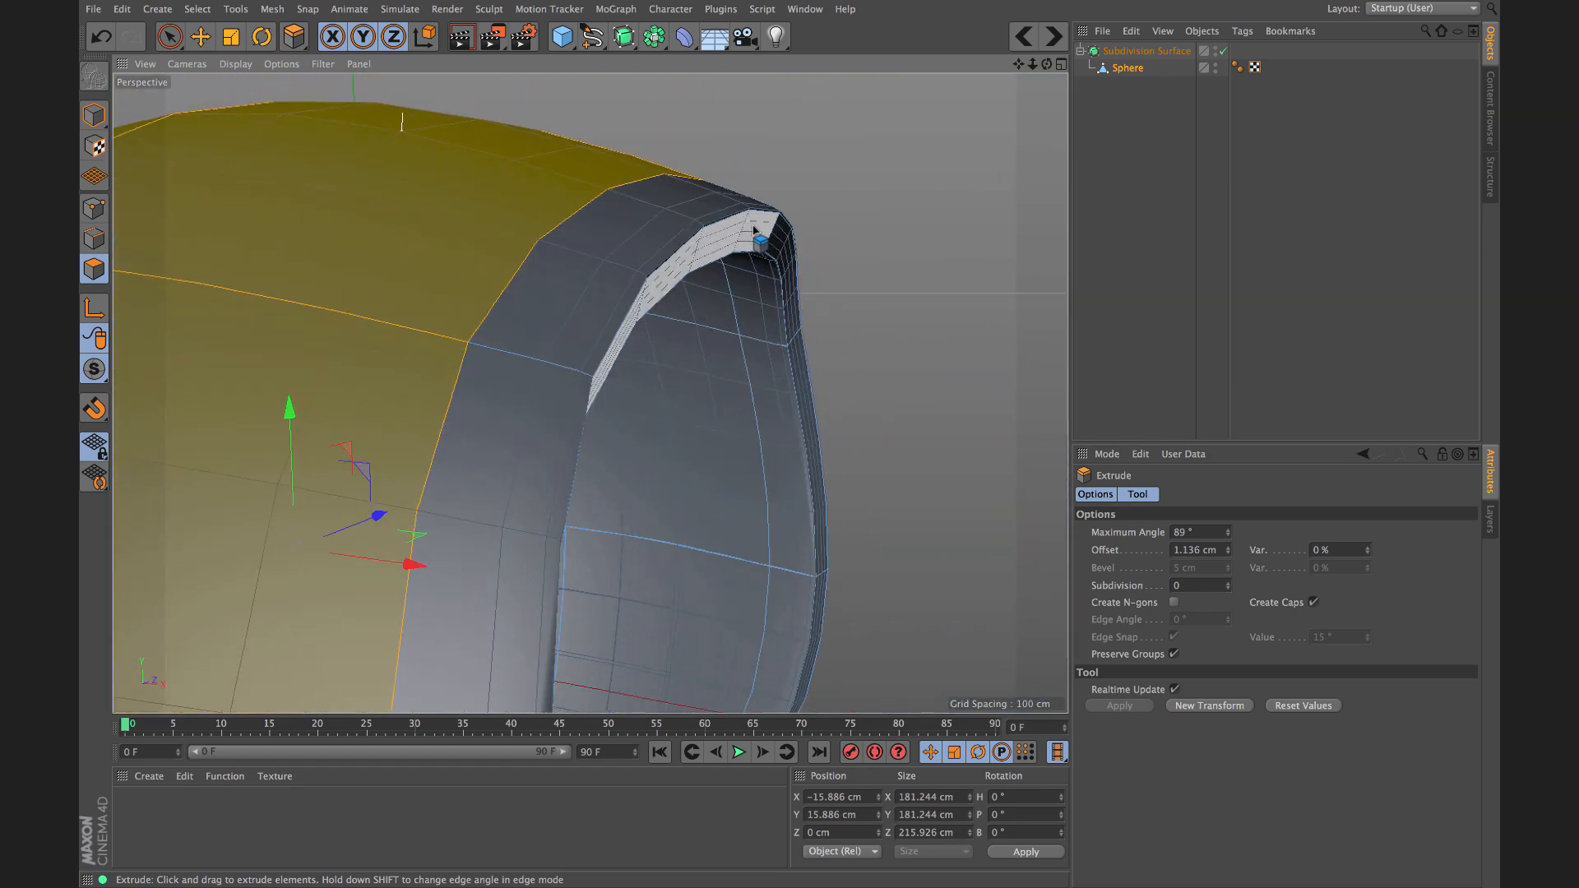
alt+right_drag(739, 273, 768, 332)
alt+drag(768, 331, 587, 268)
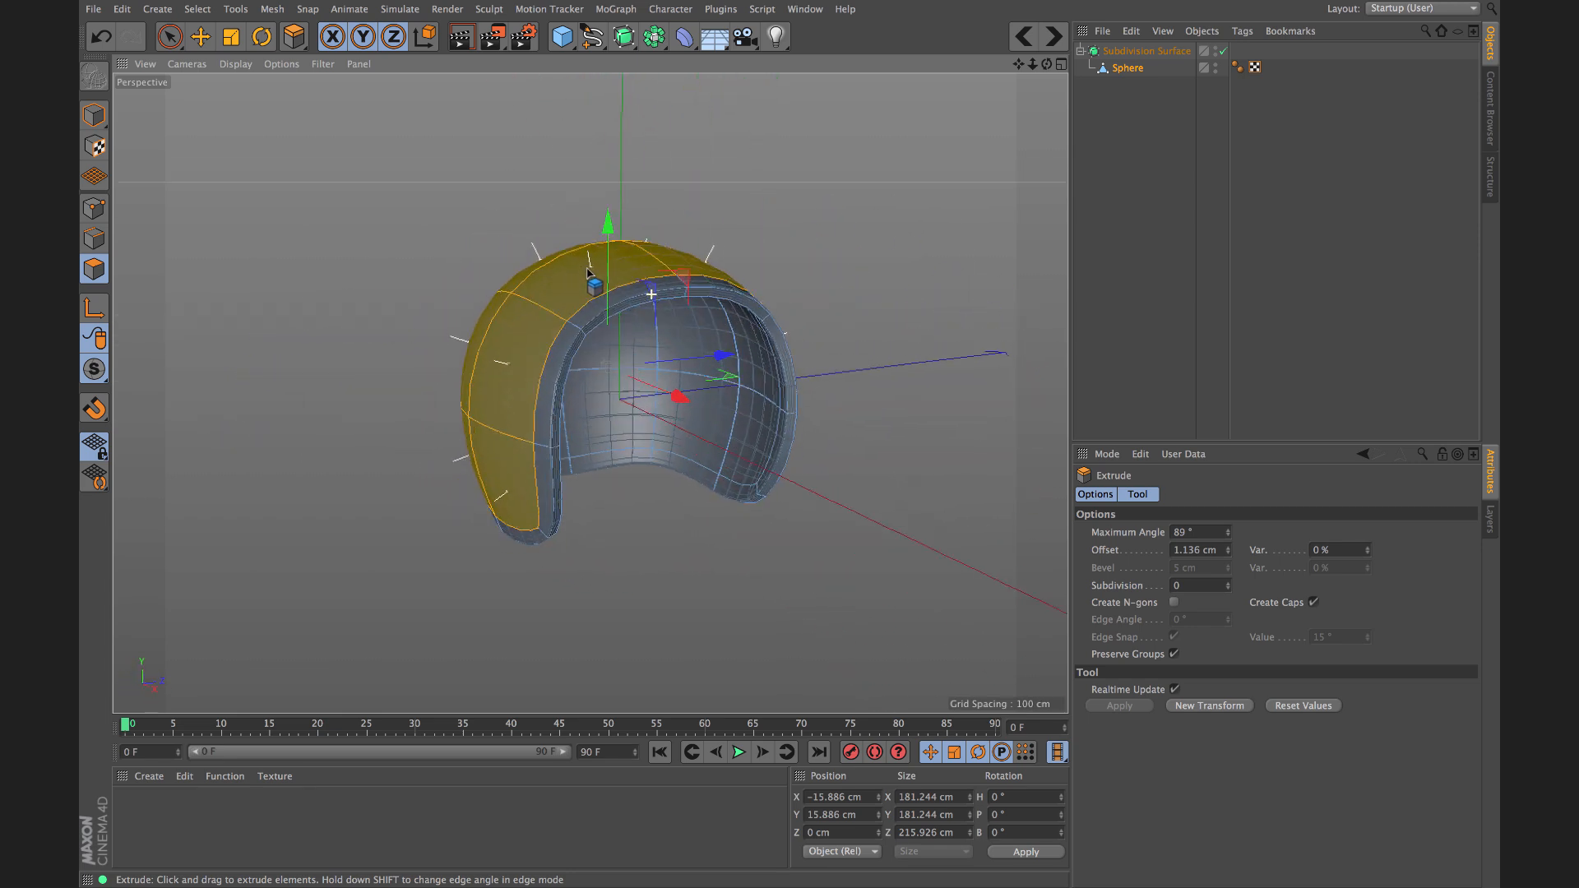
Step: Switch from polygon editing to model mode and deselect everything with the Live Selection tool to view the finished shell
click(94, 114)
click(170, 37)
click(405, 229)
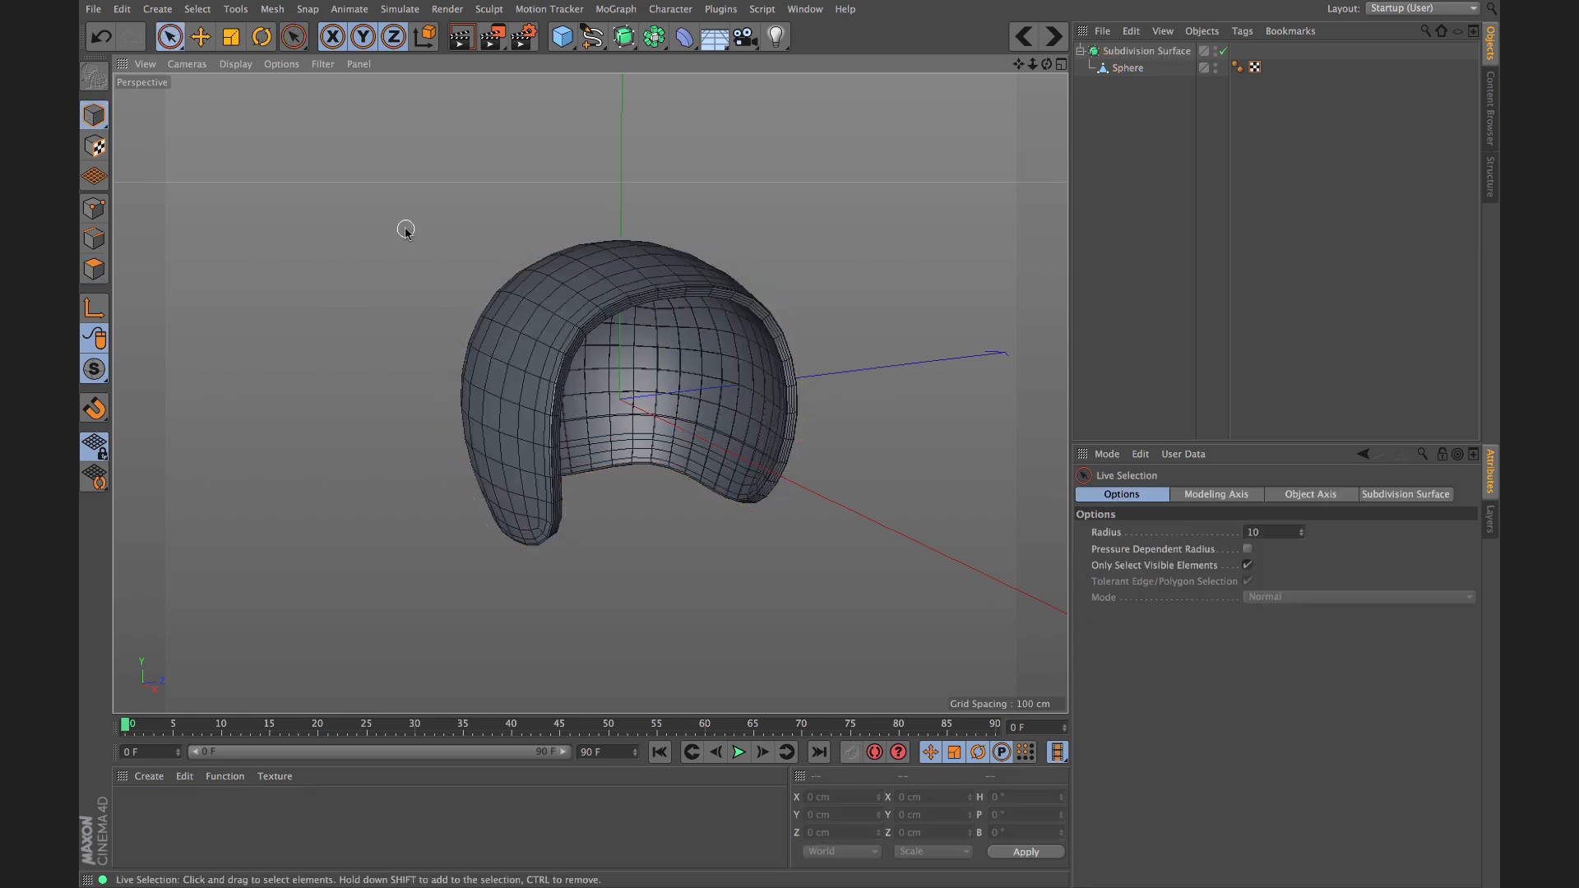
alt+drag(694, 242, 559, 346)
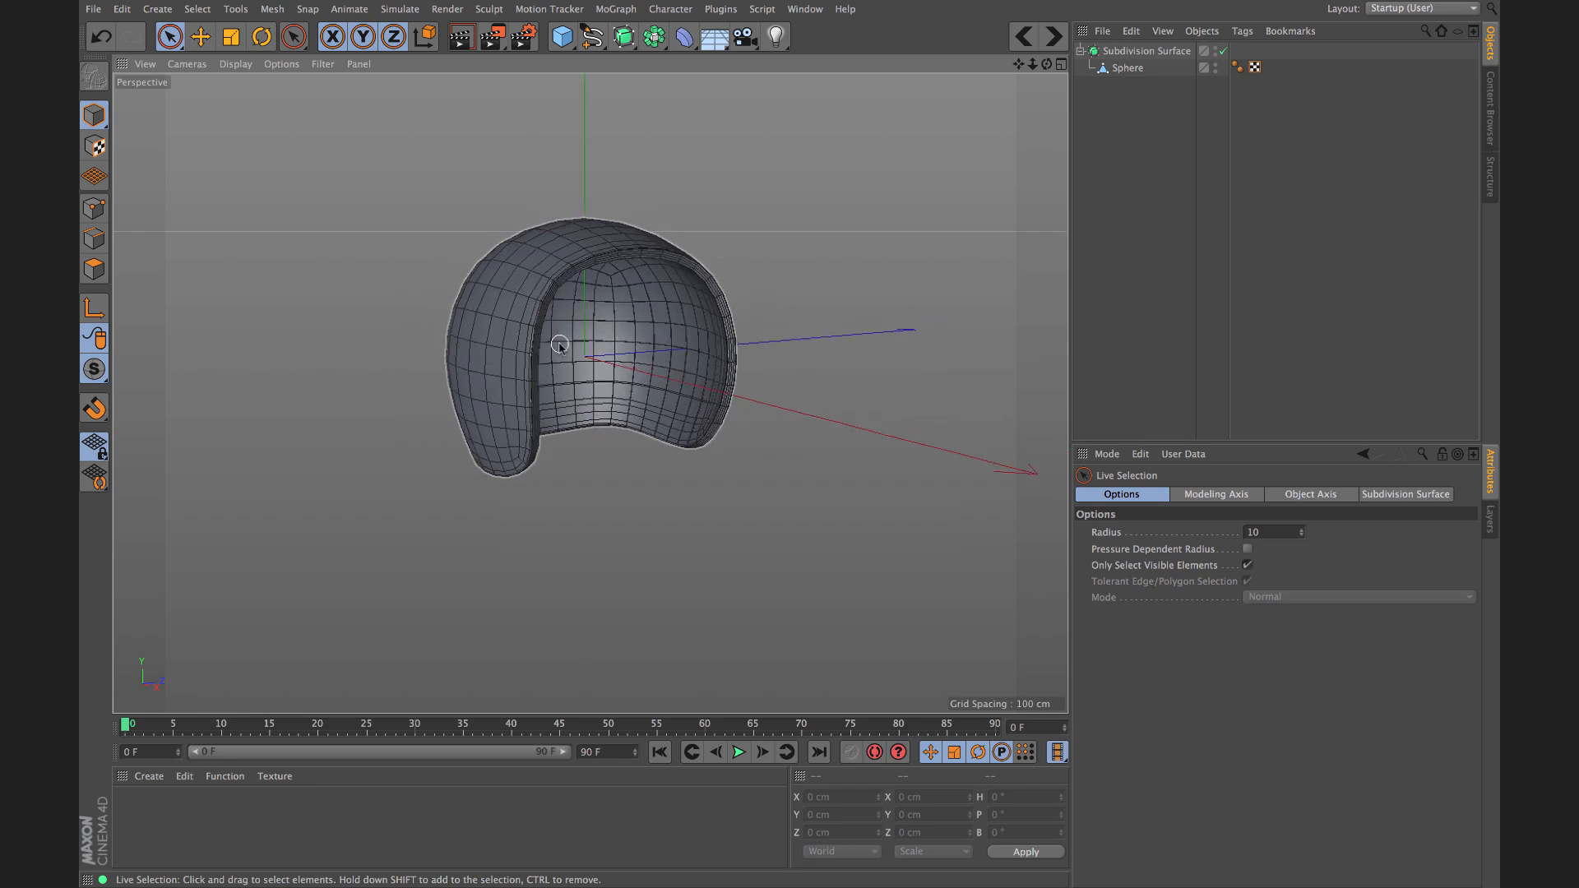